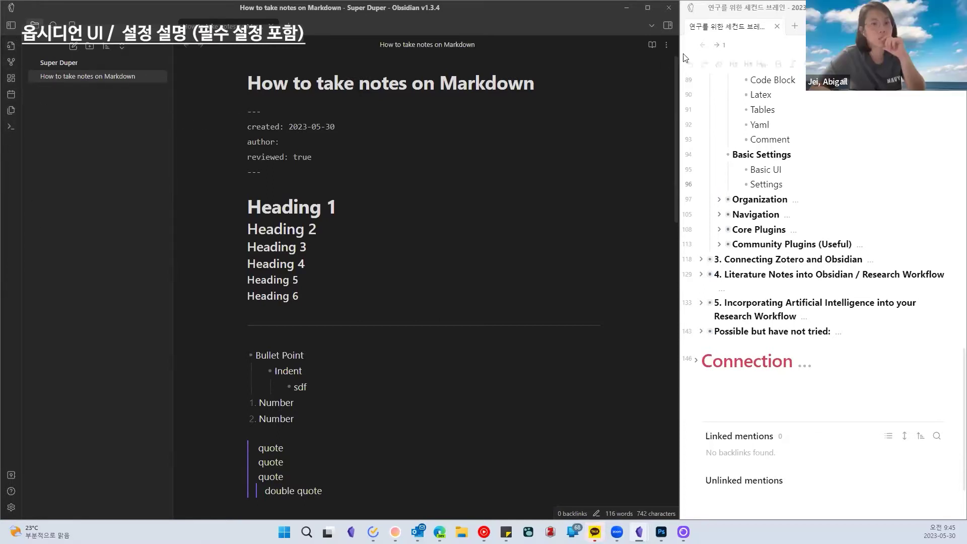
# Open the vault's settings at the Editor options
pyautogui.click(667, 26)
pyautogui.click(667, 26)
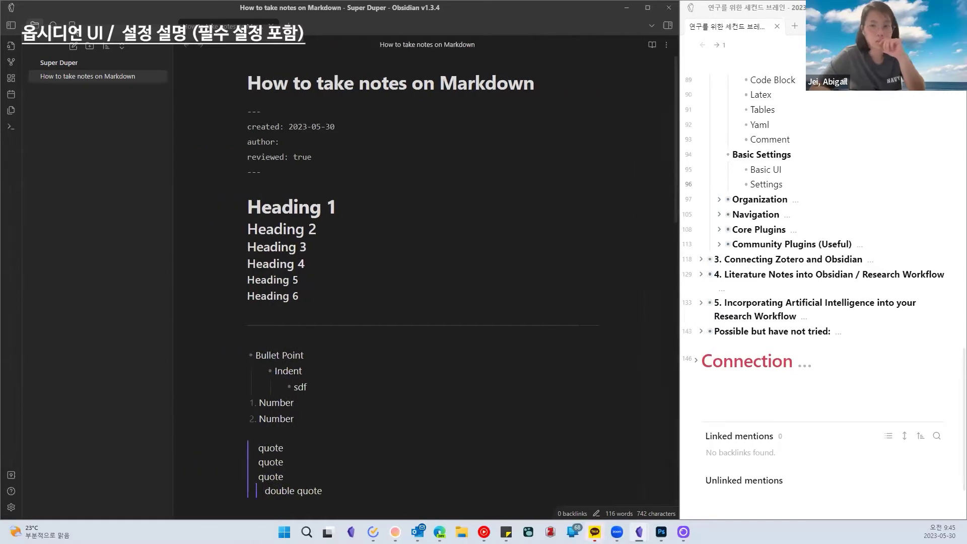
pyautogui.click(11, 507)
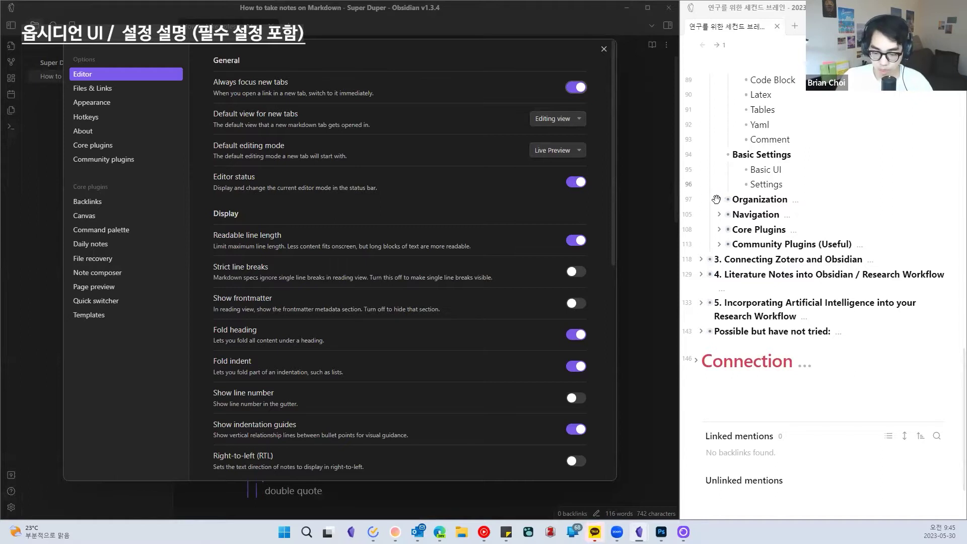
# Expand the Organization section in the outline note under Basic Settings
pyautogui.click(719, 199)
pyautogui.scroll(-2, 729, 179)
pyautogui.scroll(-1, 306, 172)
pyautogui.scroll(1, 313, 182)
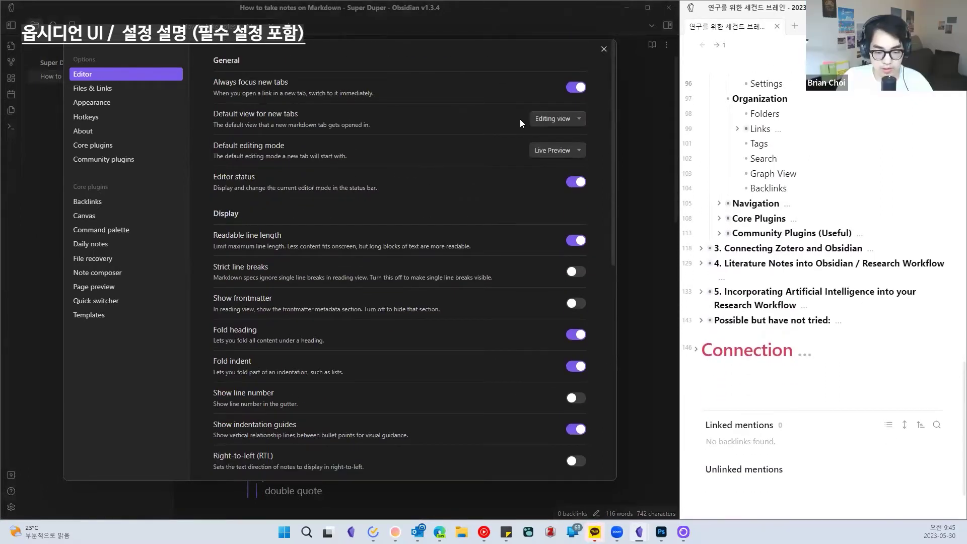
# Close and reopen the settings, and set the Editor's default view for new tabs to Reading view
pyautogui.click(604, 49)
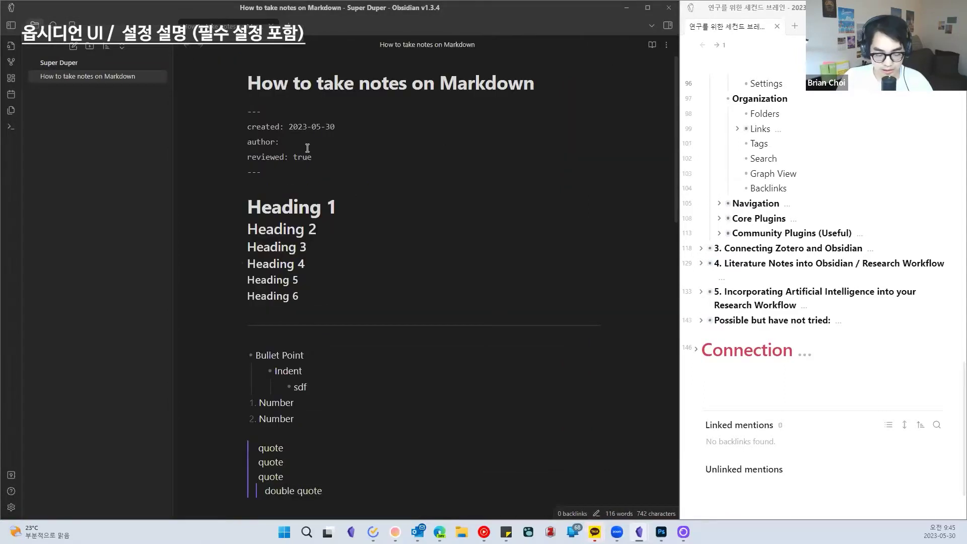
pyautogui.click(11, 507)
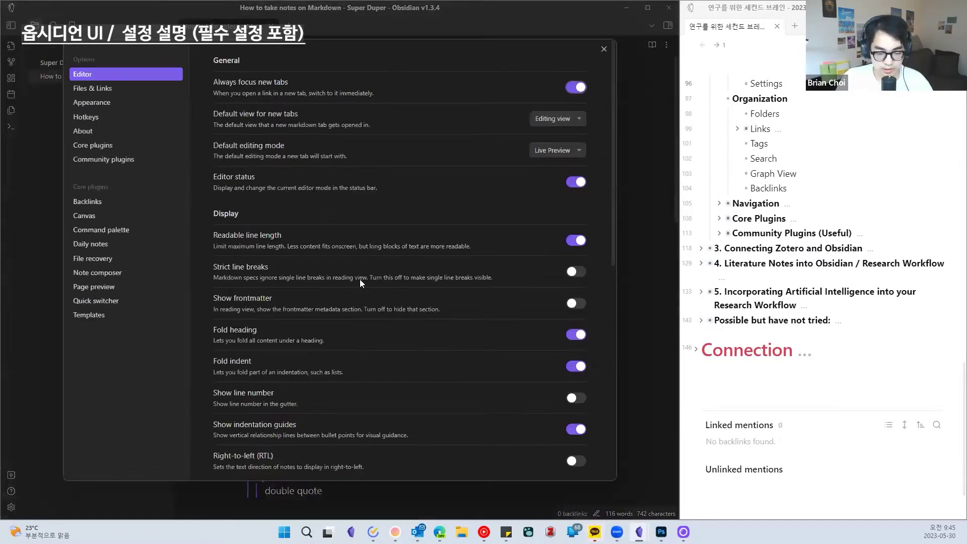
pyautogui.scroll(-1, 433, 235)
pyautogui.scroll(1, 436, 233)
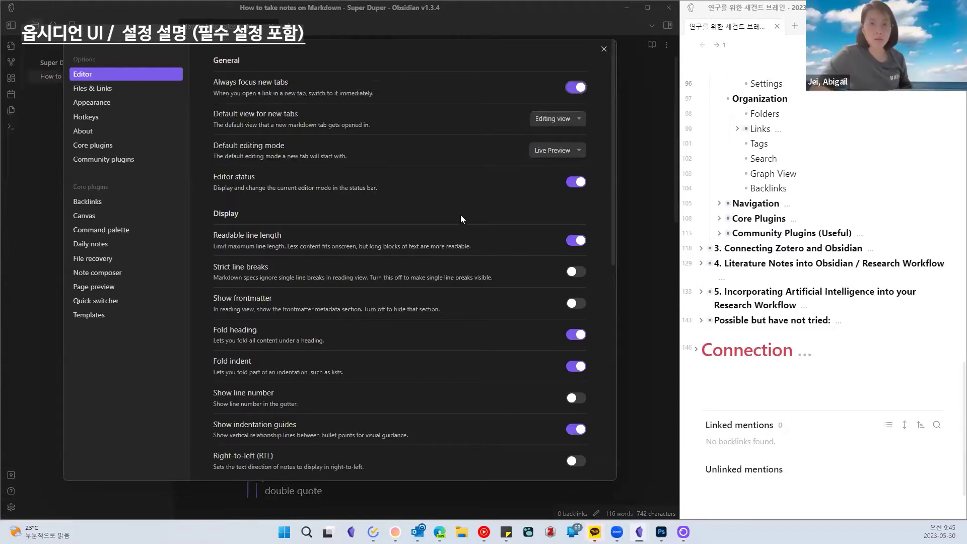
pyautogui.click(563, 120)
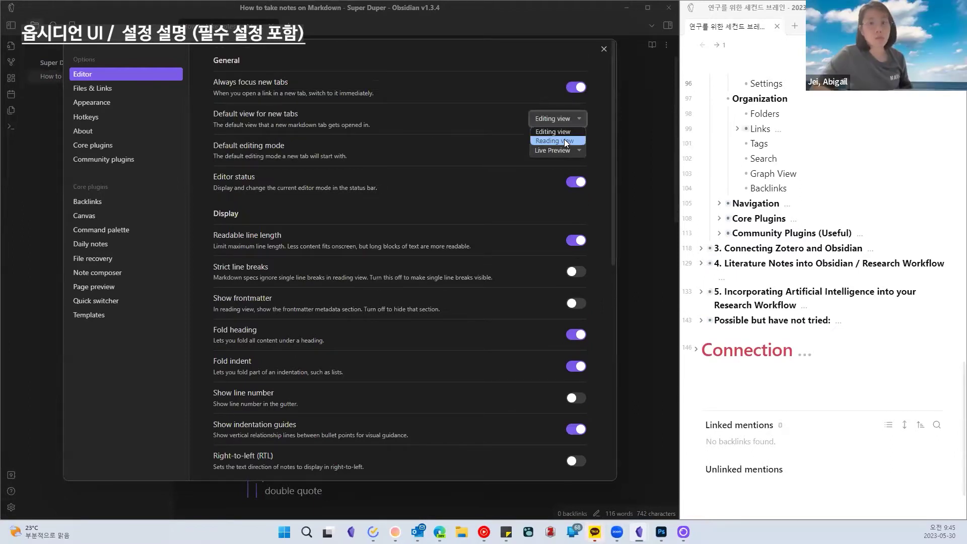
pyautogui.click(564, 139)
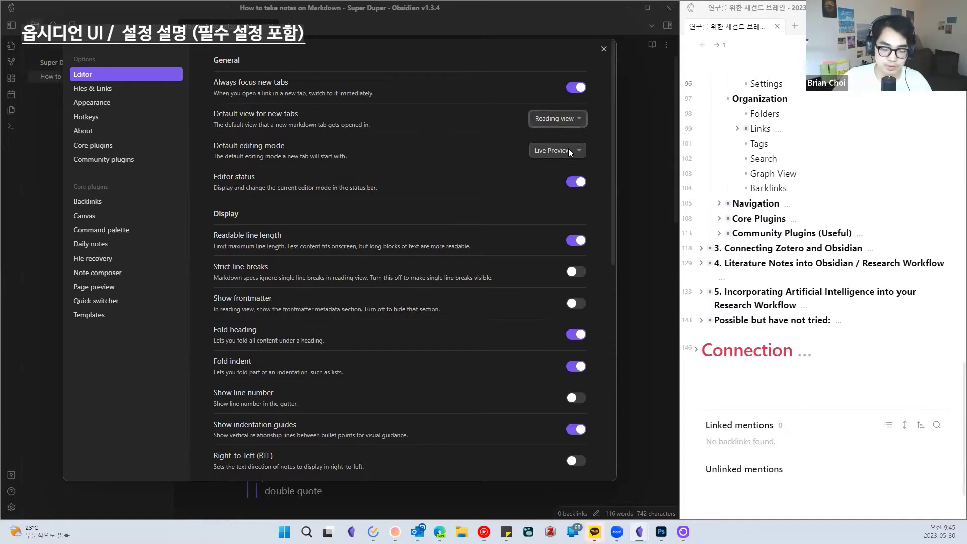
# Close the settings and switch the Markdown note repeatedly between editing view and reading view to compare them
pyautogui.click(604, 49)
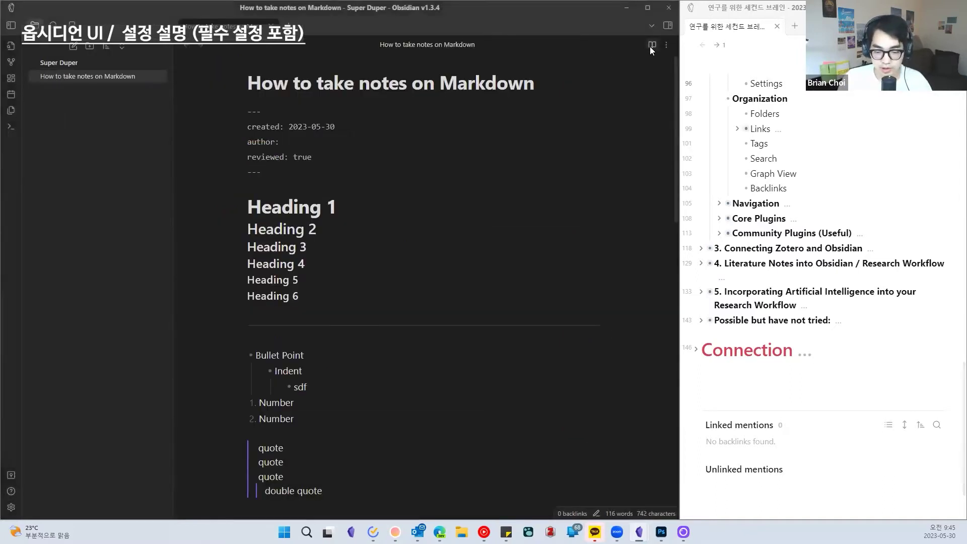
pyautogui.scroll(-7, 644, 58)
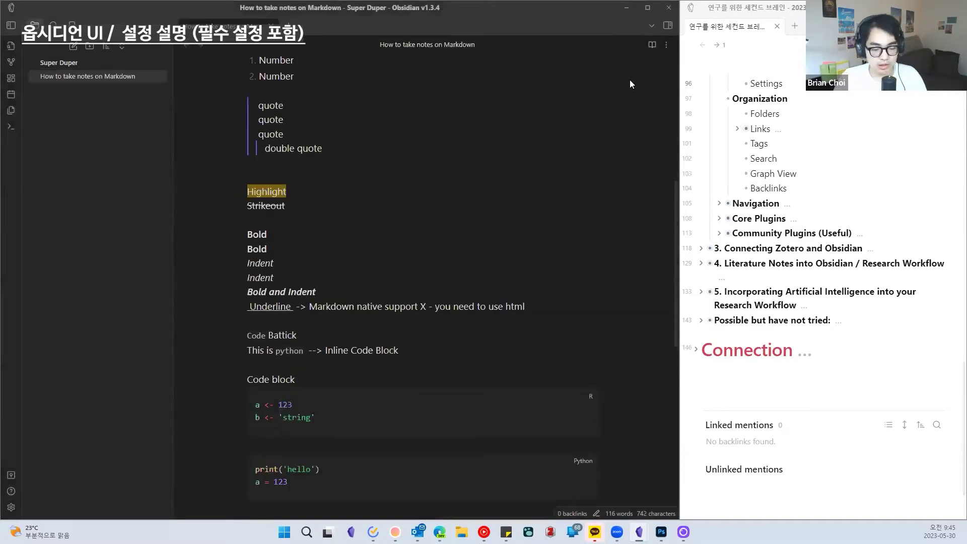
pyautogui.hotkey('ctrl', 'e')
pyautogui.click(652, 45)
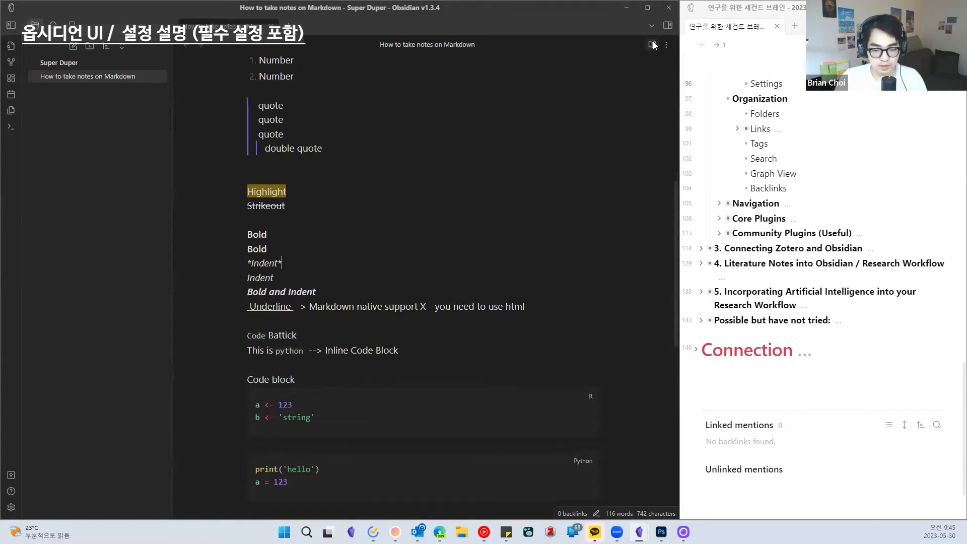
pyautogui.click(652, 42)
pyautogui.click(652, 43)
pyautogui.click(652, 42)
pyautogui.click(652, 42)
pyautogui.click(653, 42)
pyautogui.click(652, 43)
pyautogui.click(652, 42)
pyautogui.click(653, 43)
pyautogui.click(652, 42)
pyautogui.click(652, 42)
pyautogui.hotkey('ctrl', 'e')
pyautogui.hotkey('ctrl', 'e')
pyautogui.hotkey('ctrl', 'e')
pyautogui.hotkey('ctrl', 'e')
pyautogui.hotkey('ctrl', 'e')
pyautogui.hotkey('ctrl', 'e')
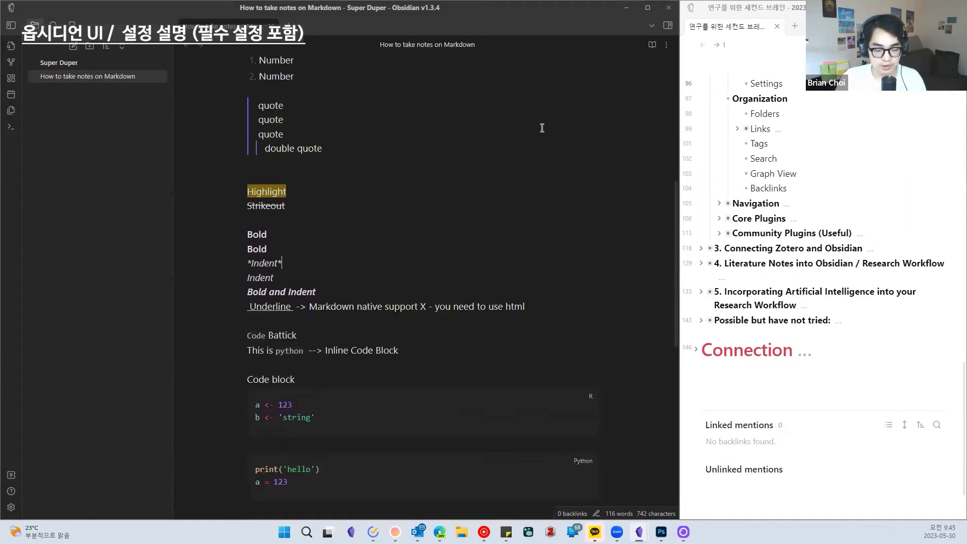
pyautogui.hotkey('ctrl', 'e')
pyautogui.hotkey('ctrl', 'e')
pyautogui.hotkey('ctrl', 'e')
pyautogui.hotkey('ctrl', 'e')
pyautogui.hotkey('ctrl', 'e')
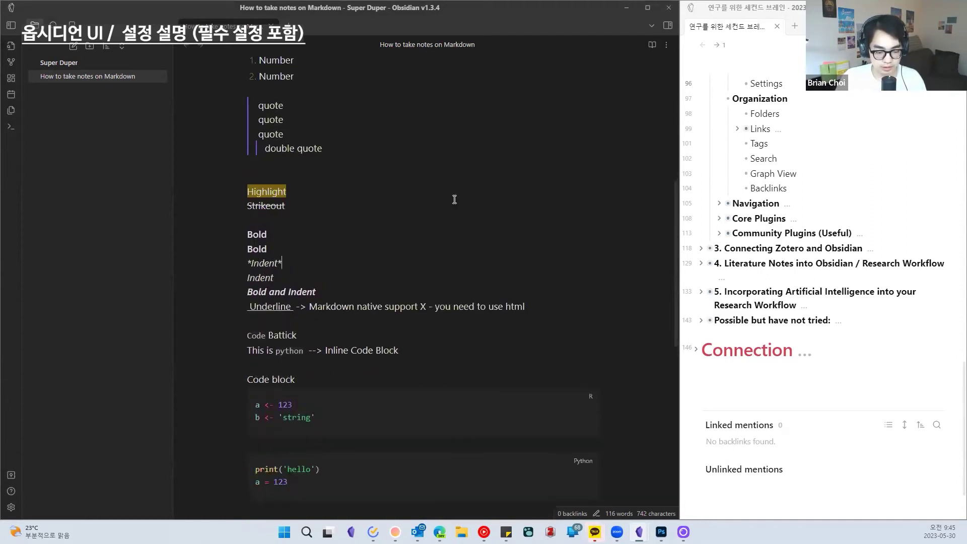
pyautogui.hotkey('ctrl', 'e')
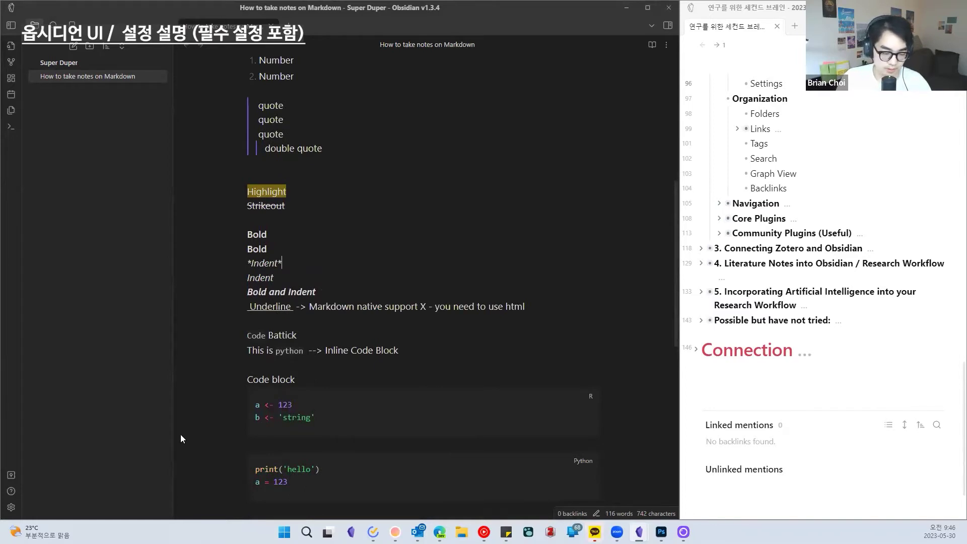
# Recheck the default view options in the settings, and show the Markdown note in reading view
pyautogui.click(11, 507)
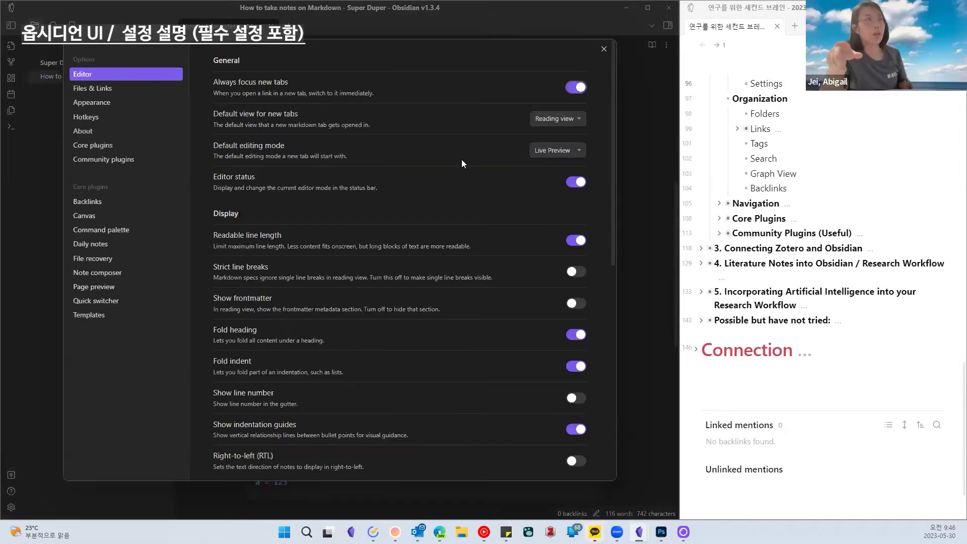
pyautogui.click(604, 49)
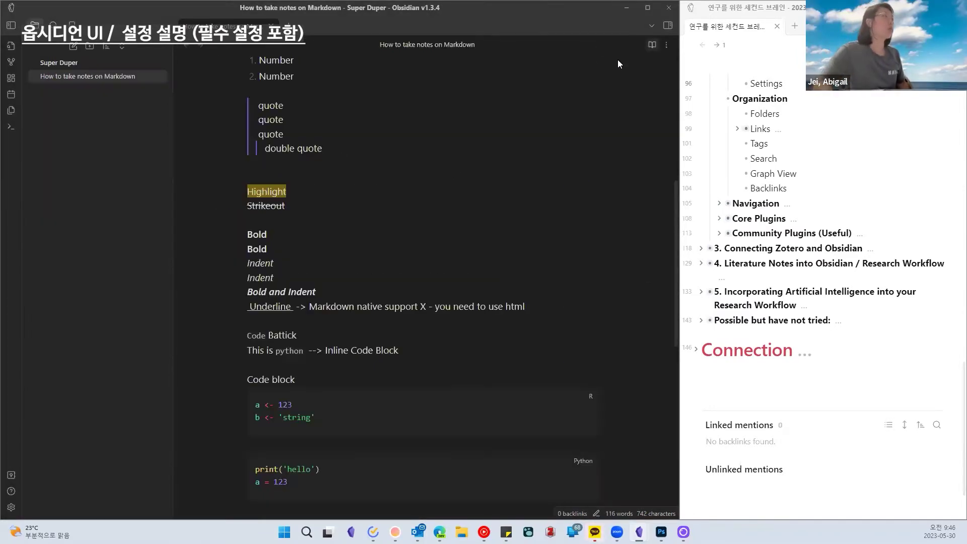
pyautogui.click(653, 45)
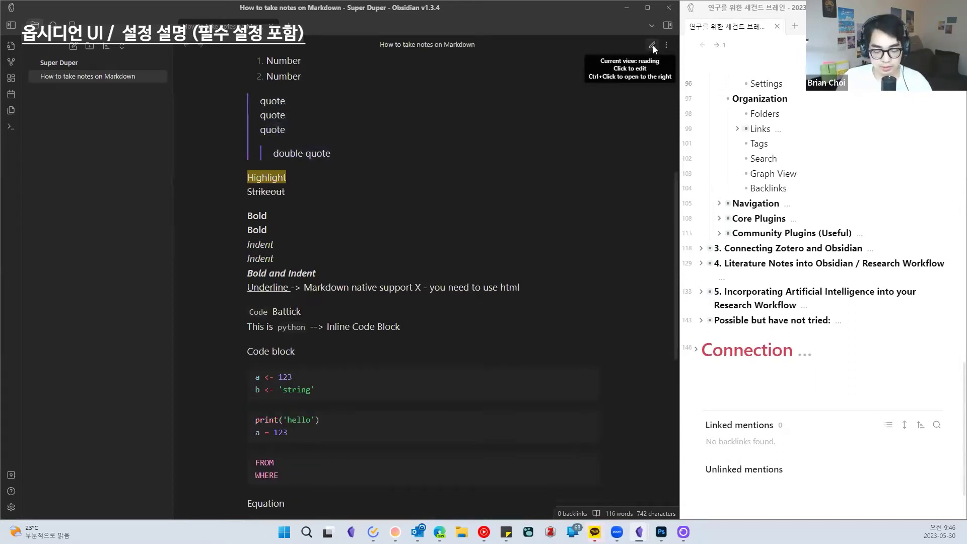
# Check the choices for the default editing mode in the Editor settings and keep Live Preview
pyautogui.click(11, 507)
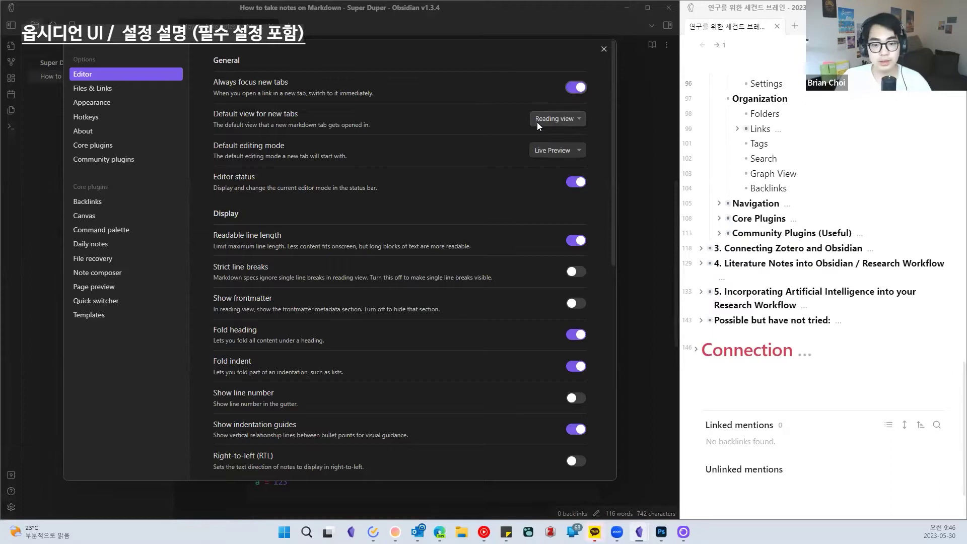
pyautogui.scroll(-1, 443, 167)
pyautogui.scroll(1, 445, 163)
pyautogui.click(574, 150)
pyautogui.click(533, 161)
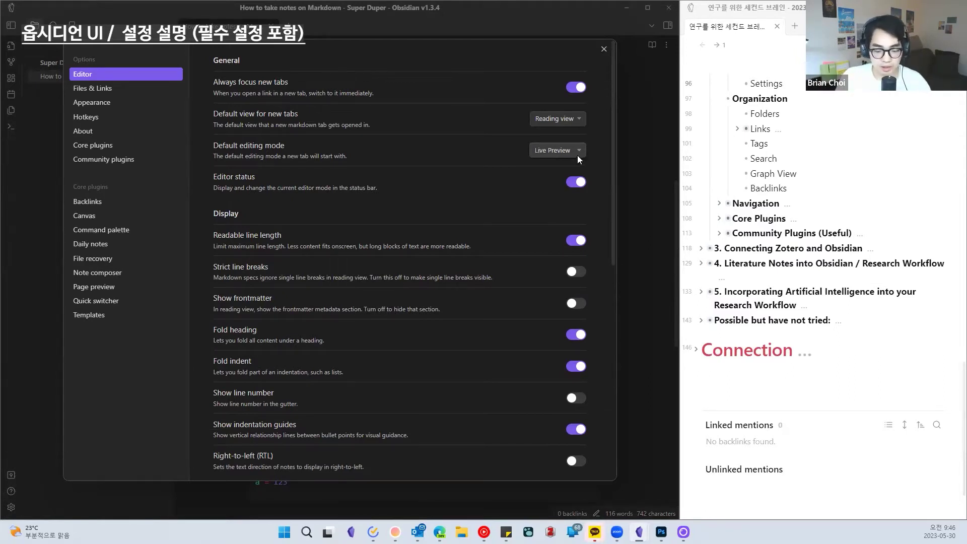
# Turn on Show line number in the Editor's Display settings, leaving Show frontmatter off
pyautogui.scroll(-2, 571, 158)
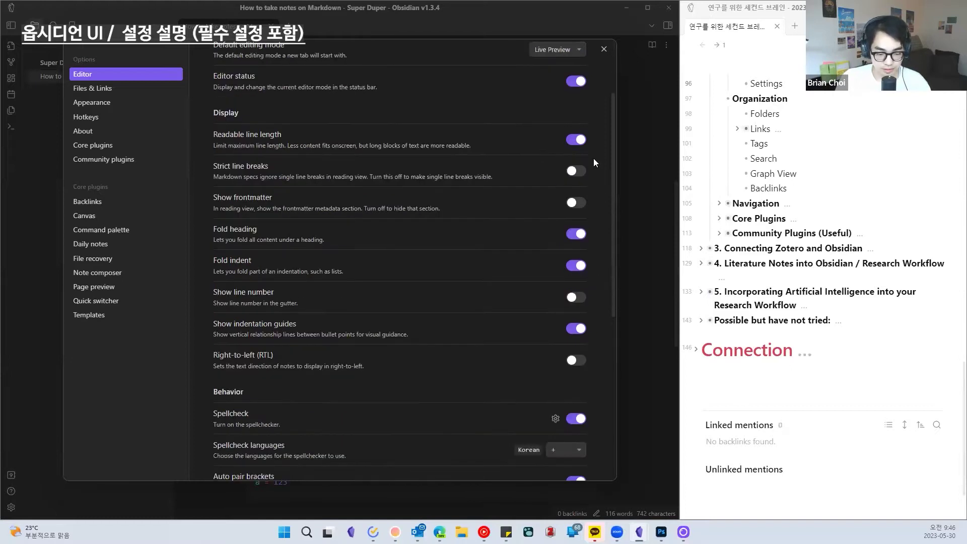
pyautogui.scroll(1, 342, 213)
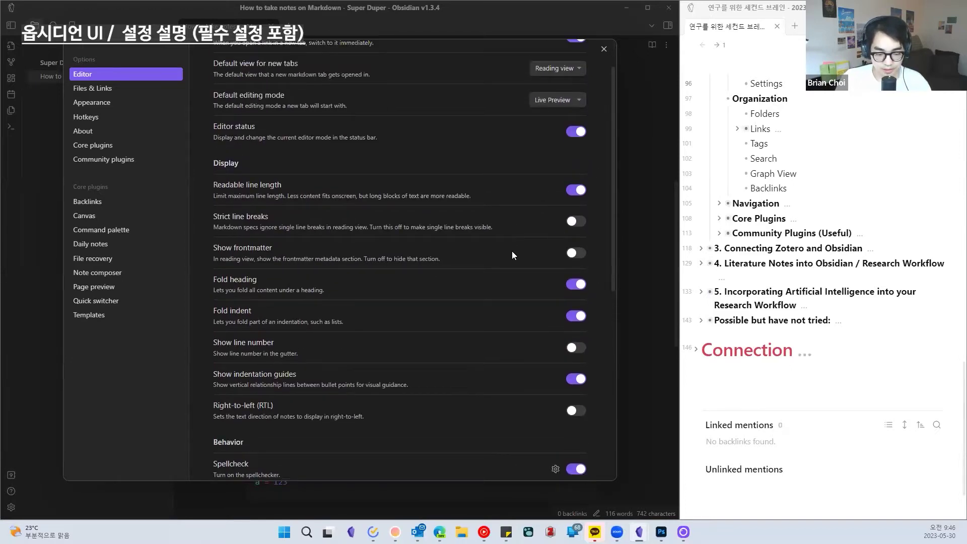
pyautogui.click(576, 253)
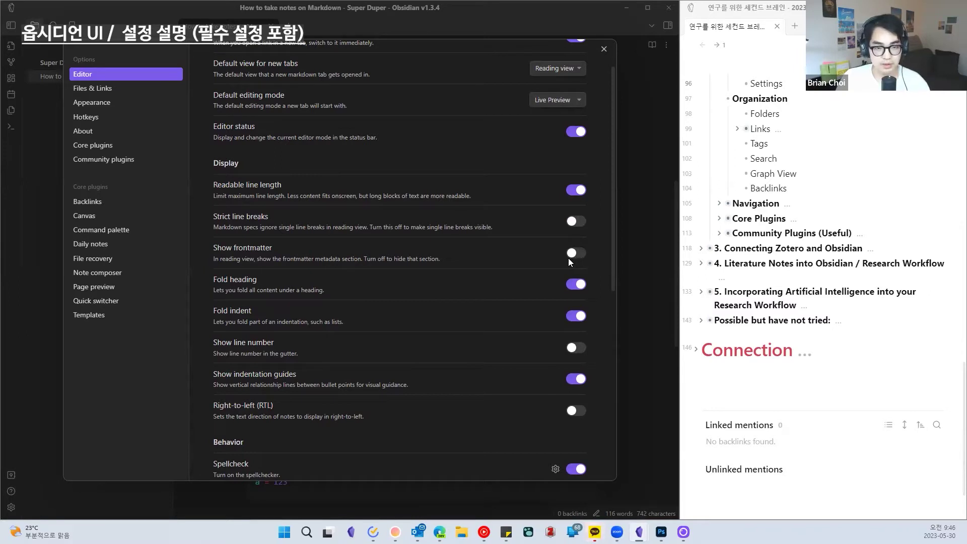
pyautogui.scroll(-1, 560, 303)
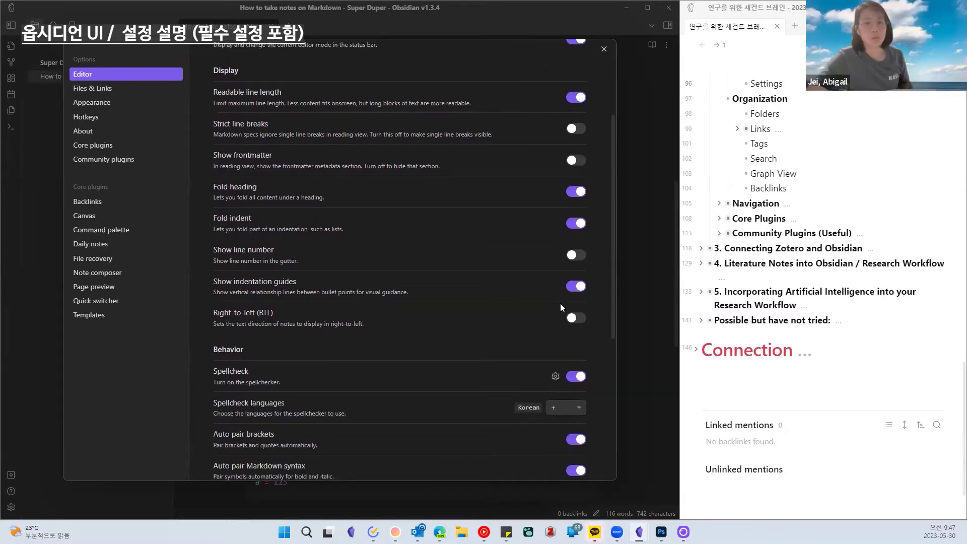
pyautogui.scroll(1, 560, 304)
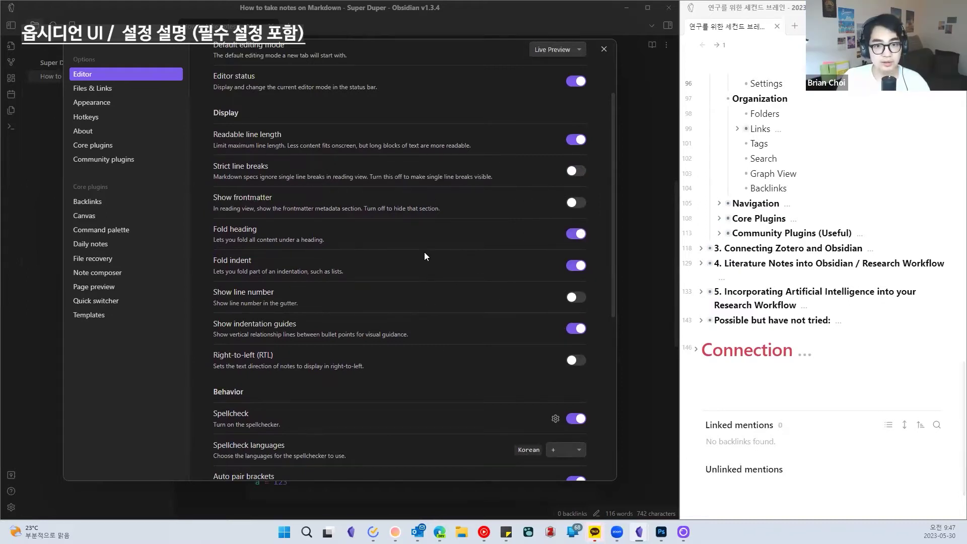
pyautogui.click(575, 297)
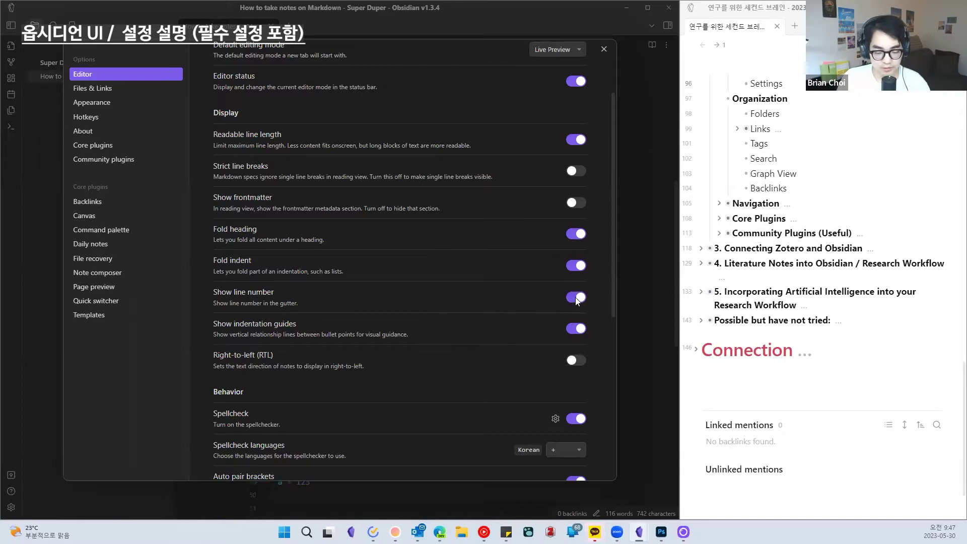
# Review the Editor's Display and Behavior settings, and close them to check the line numbers in the note
pyautogui.scroll(-6, 484, 280)
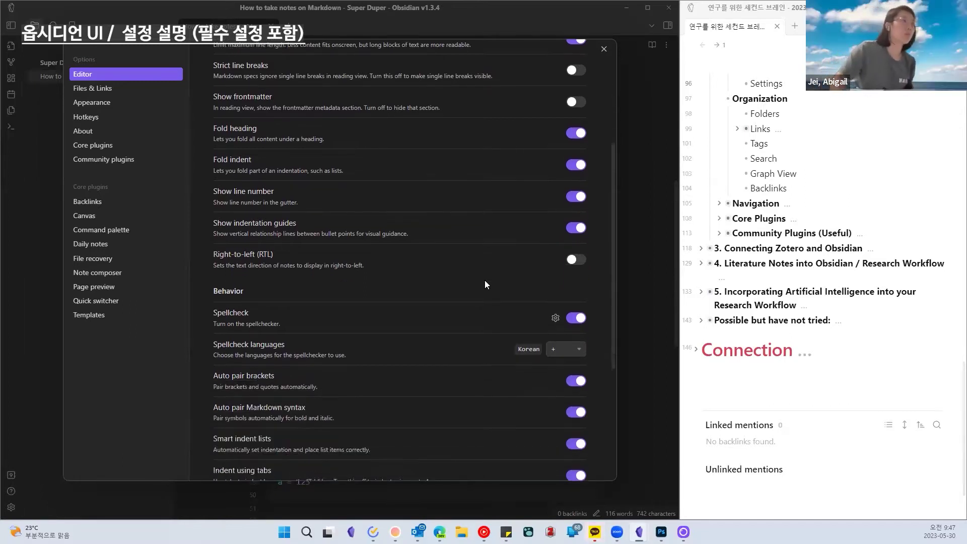
pyautogui.scroll(2, 484, 280)
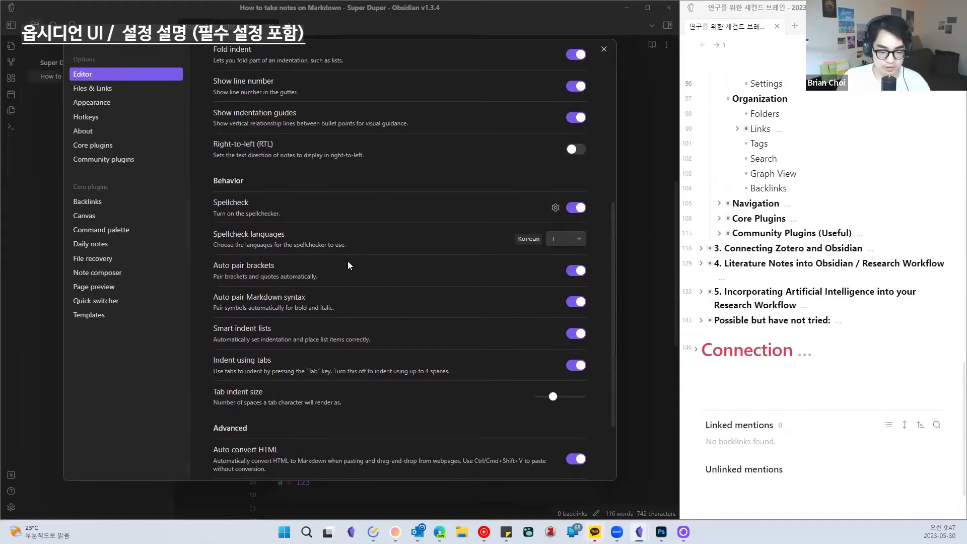
pyautogui.scroll(6, 430, 278)
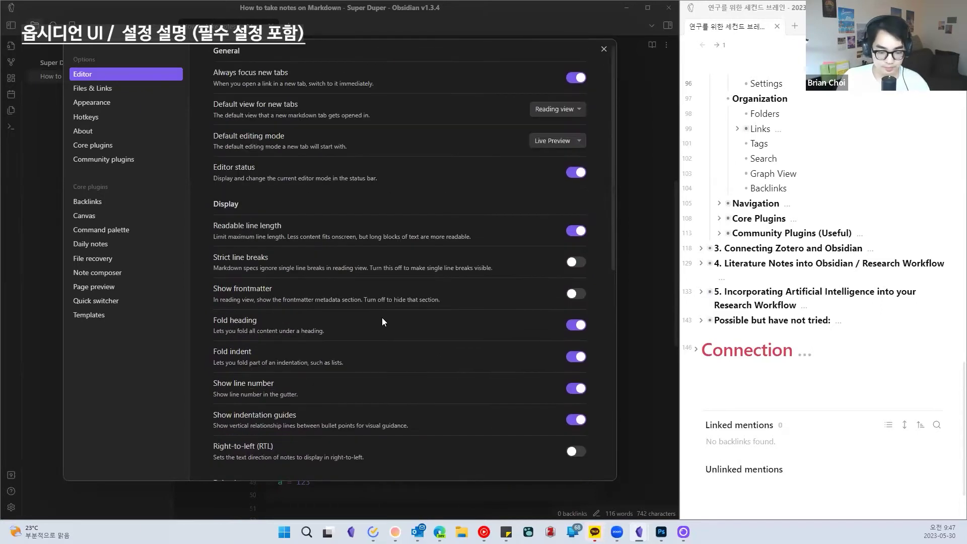
pyautogui.scroll(-1, 381, 321)
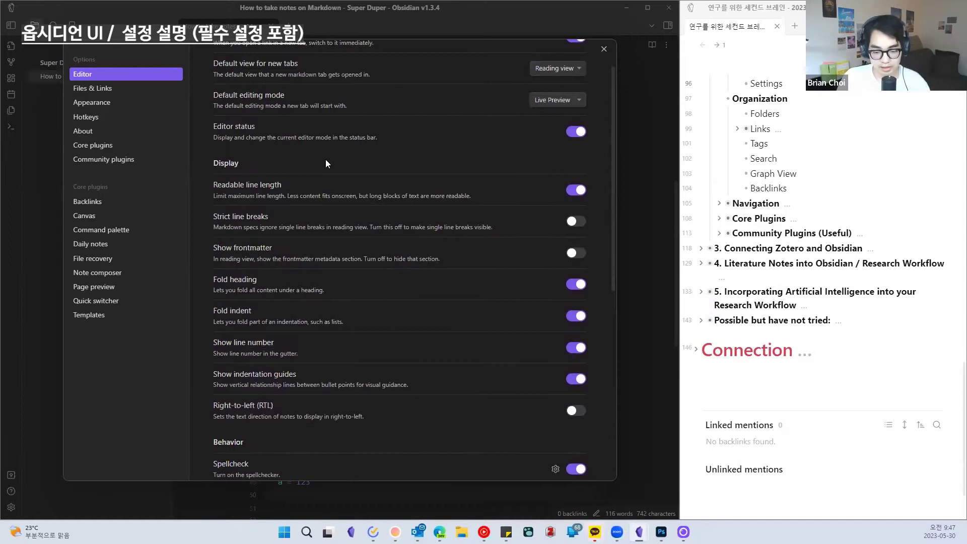
pyautogui.click(602, 48)
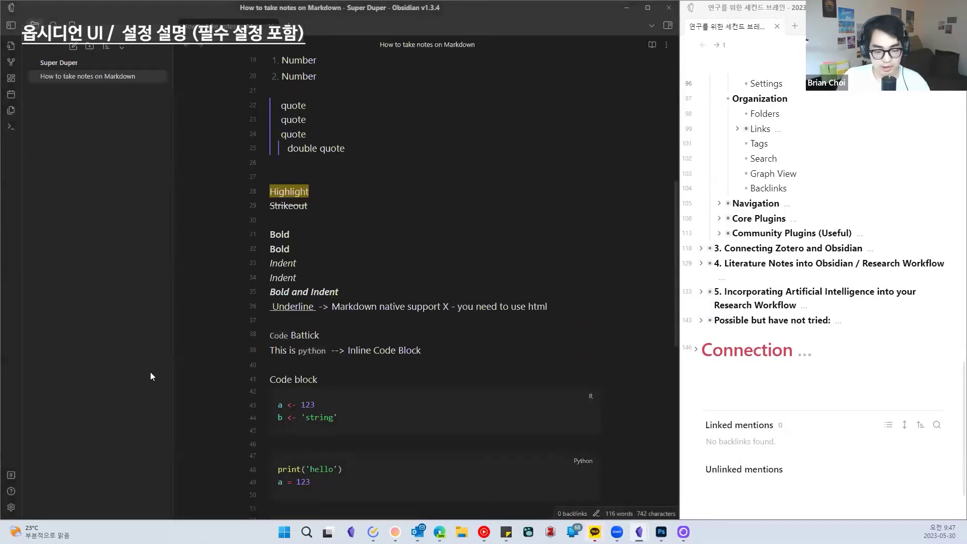
# In the Files & Links settings, set deleted files to Move to Obsidian trash (.trash folder)
pyautogui.click(11, 507)
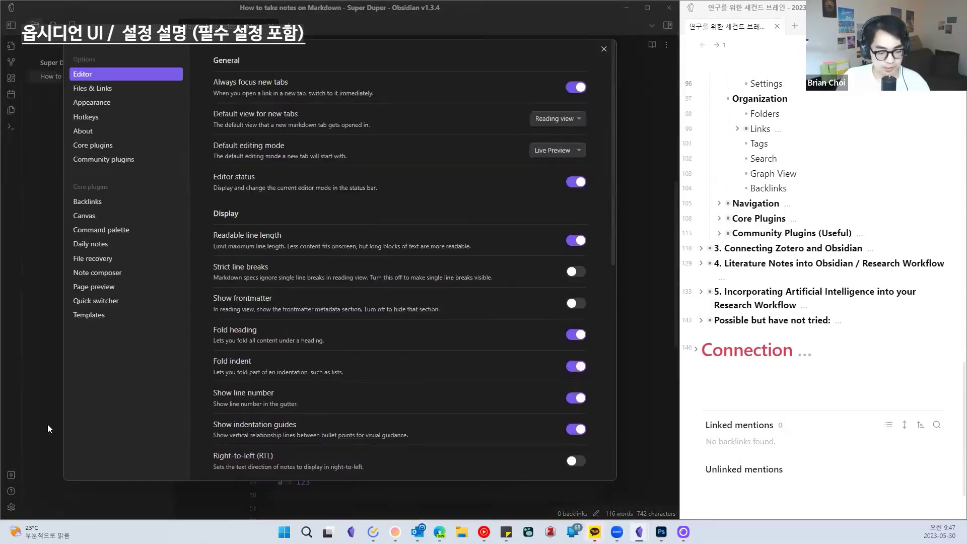
pyautogui.click(128, 88)
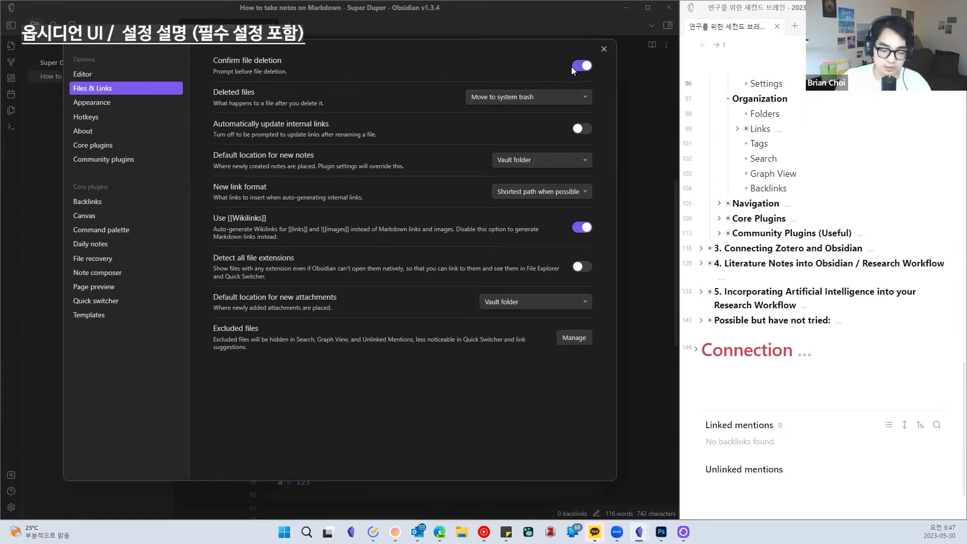
pyautogui.click(486, 98)
pyautogui.click(512, 98)
pyautogui.click(503, 97)
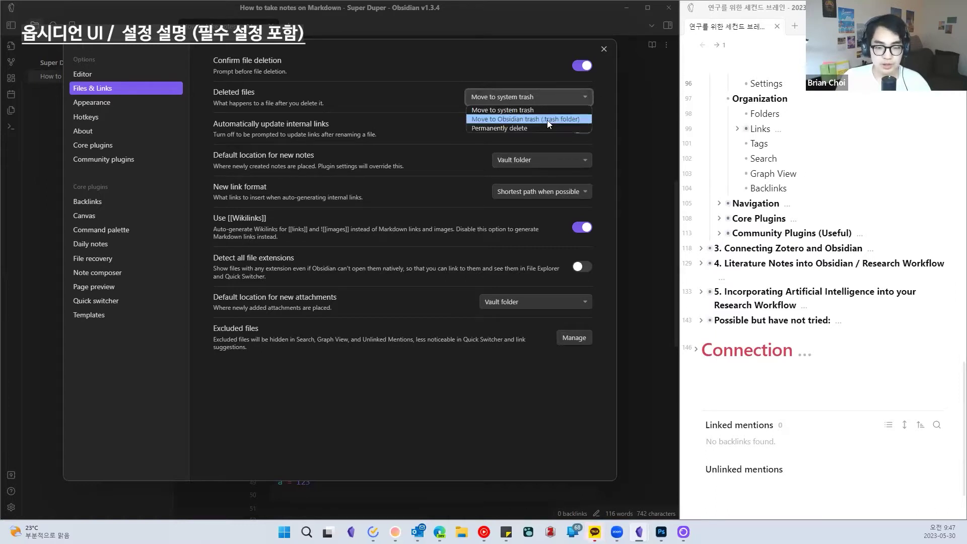
pyautogui.click(538, 119)
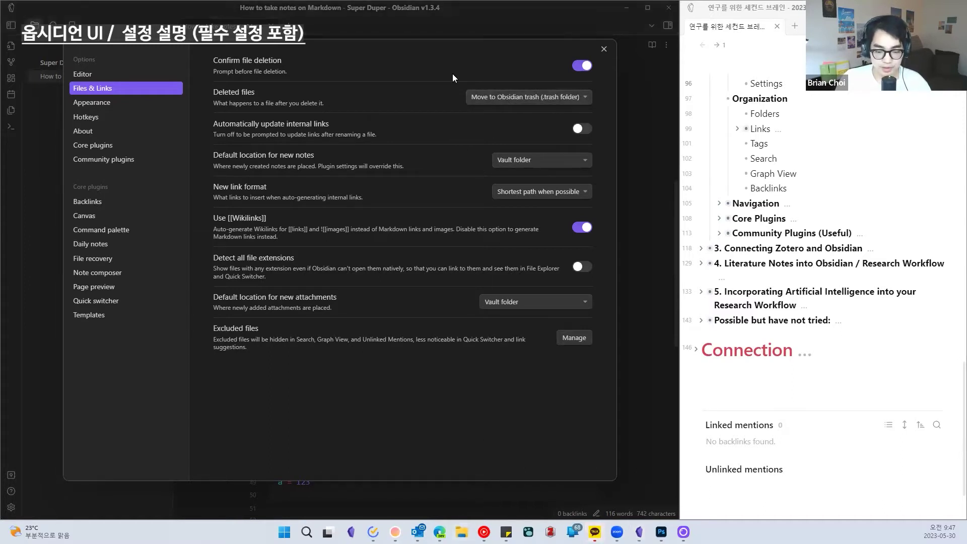
# Switch to File Explorer and examine the inner Super Duper vault folder and its .obsidian subfolder in the Obsidian folder, closing the window
pyautogui.press('super+e')
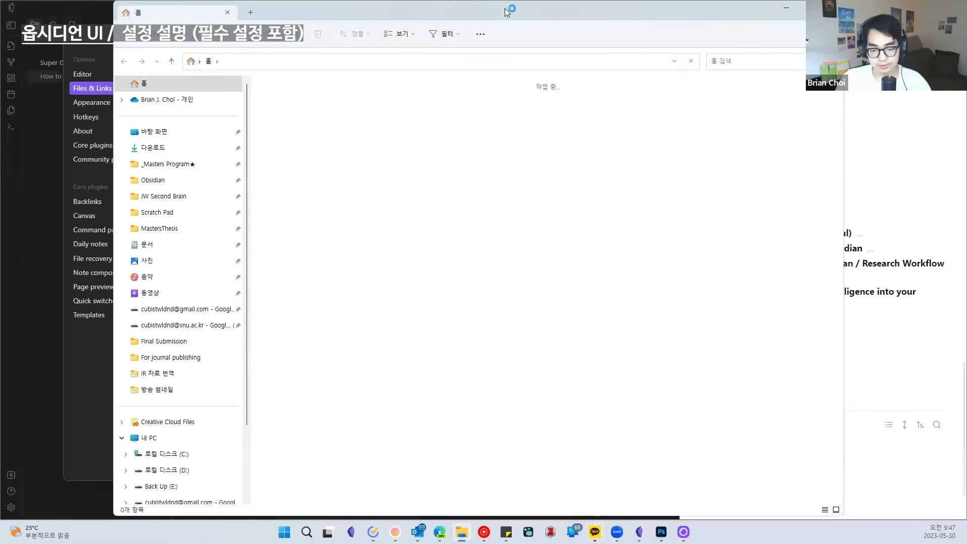
pyautogui.click(153, 210)
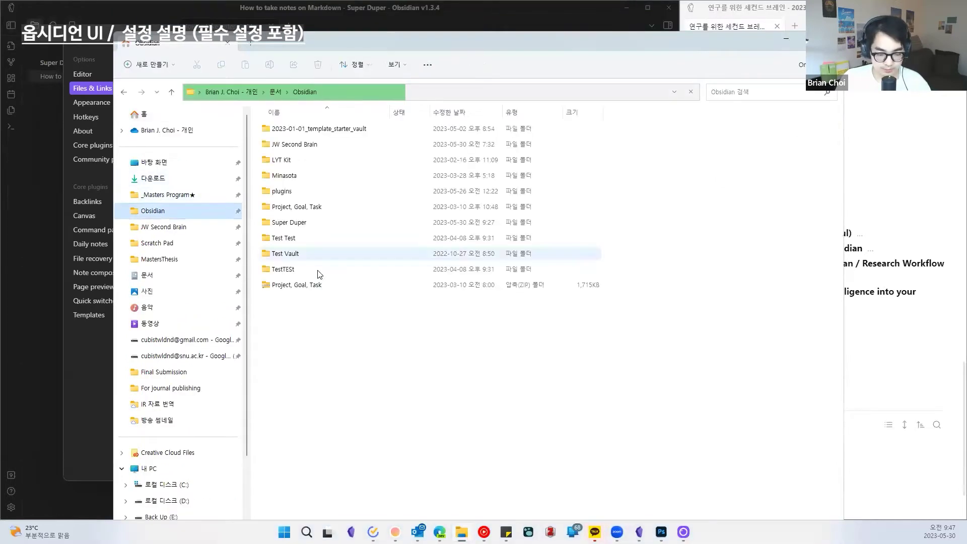
pyautogui.click(312, 191)
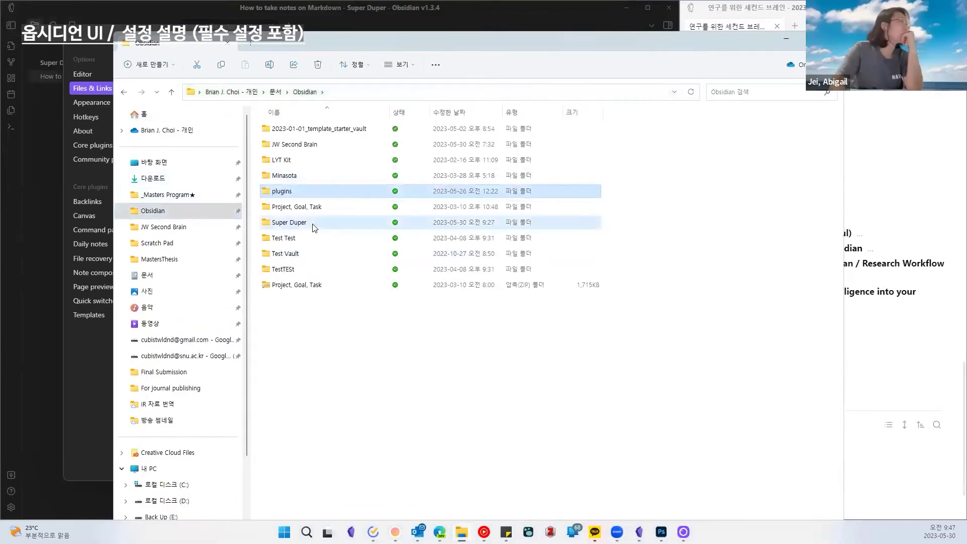
pyautogui.doubleClick(313, 223)
pyautogui.doubleClick(311, 130)
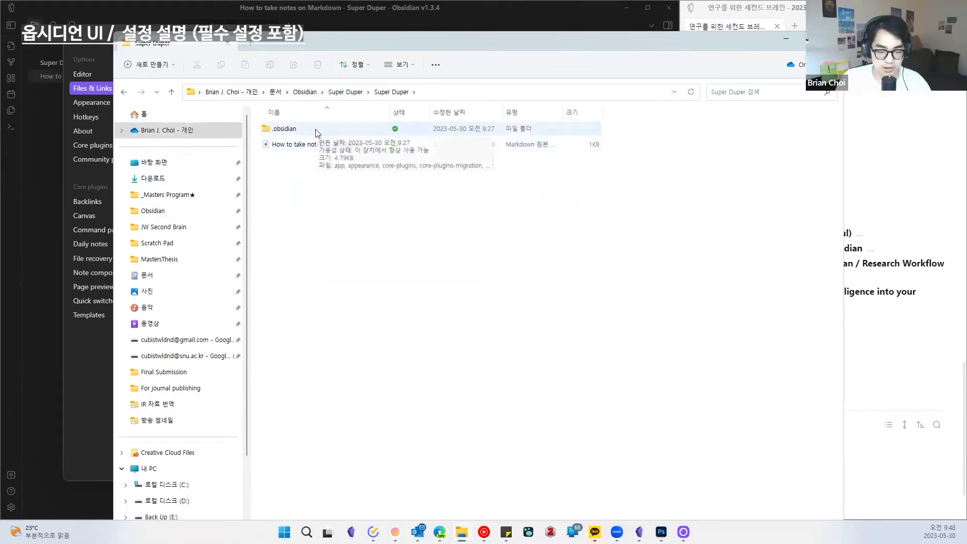
pyautogui.click(296, 132)
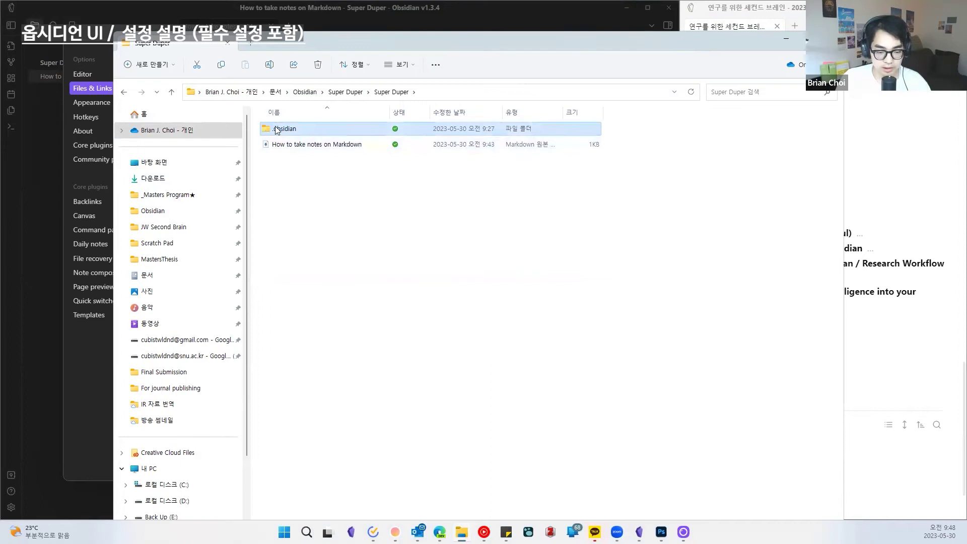
pyautogui.doubleClick(278, 130)
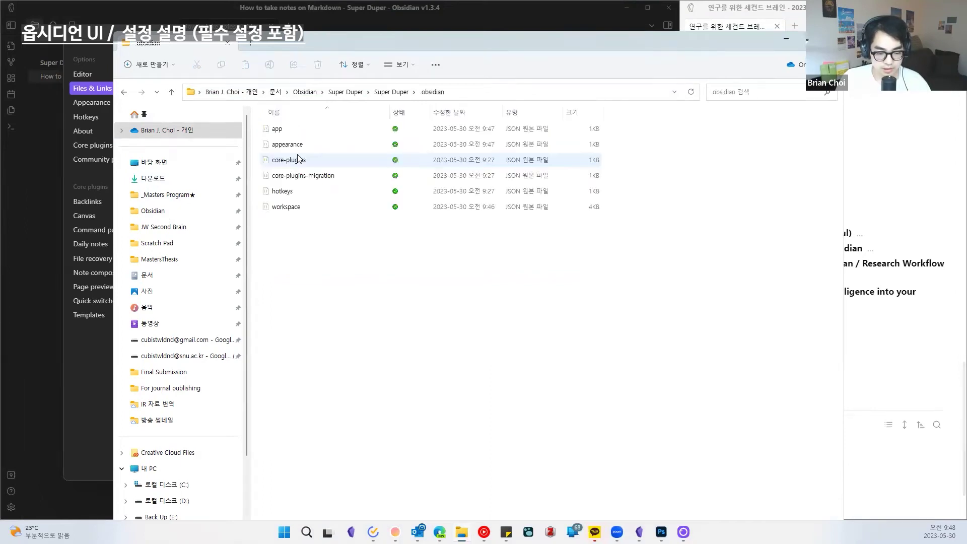
pyautogui.click(123, 91)
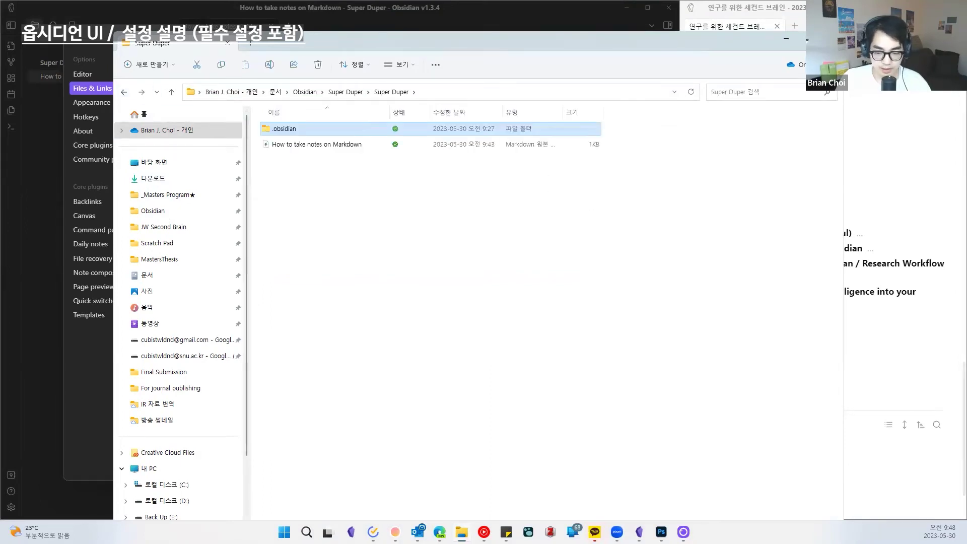
pyautogui.click(832, 39)
# Close the settings and create a note titled with the participant's first name plus "Super Duper", containing the text "Hello Nuna"
pyautogui.click(604, 49)
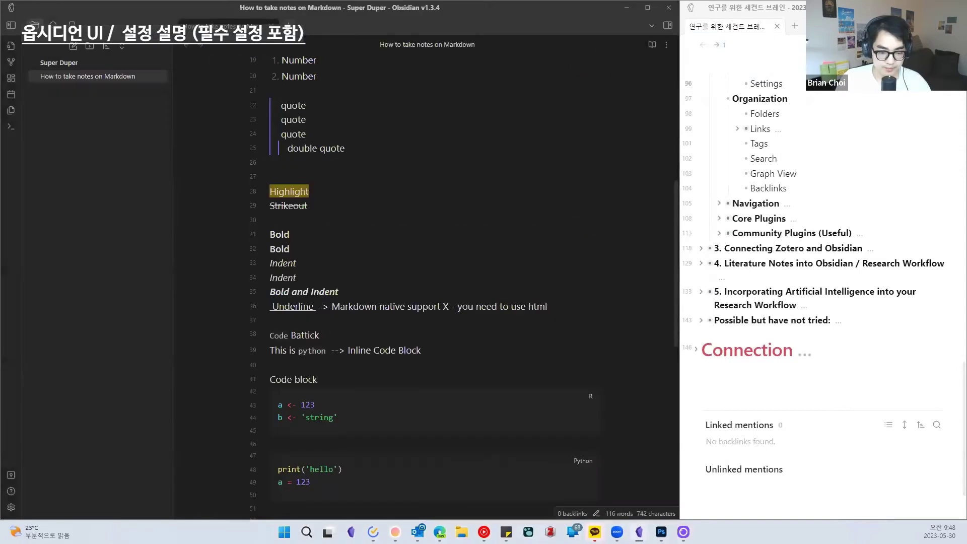
pyautogui.hotkey('ctrl', 'w')
pyautogui.hotkey('ctrl', 'n')
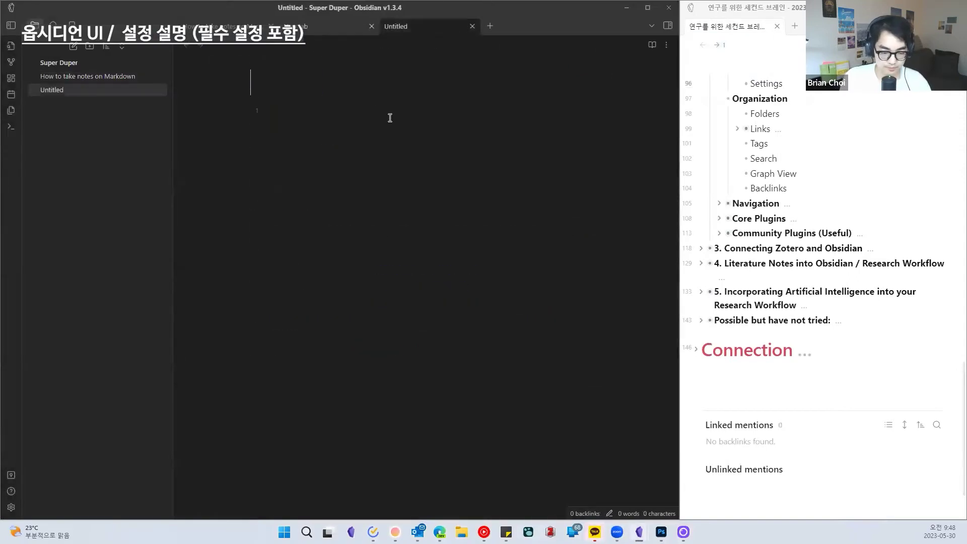
pyautogui.write('JEi')
pyautogui.press('BackSpace')
pyautogui.press('BackSpace')
pyautogui.write('ei Super Duper')
pyautogui.press('Return')
pyautogui.write('Hello Nuna')
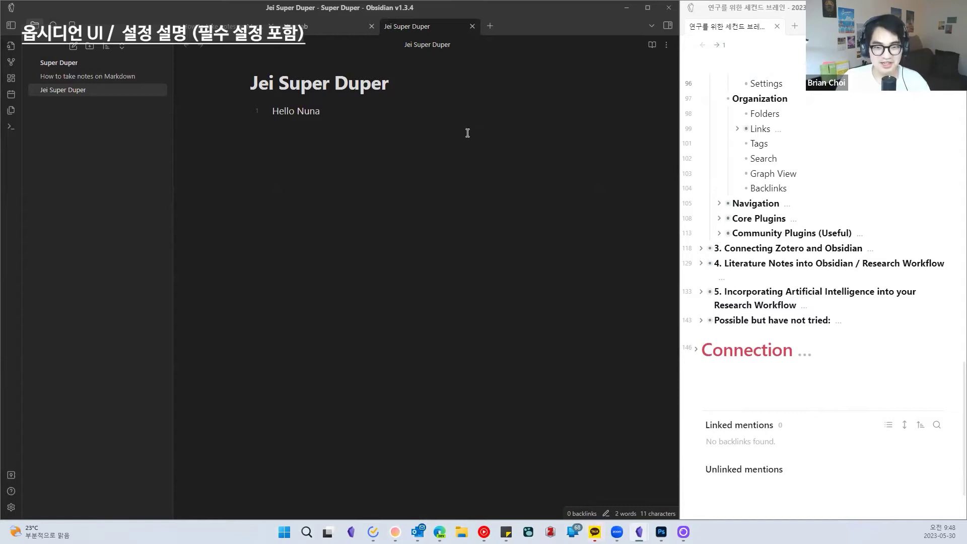
# Delete the open "Hello Nuna" note and confirm the deletion
pyautogui.click(671, 45)
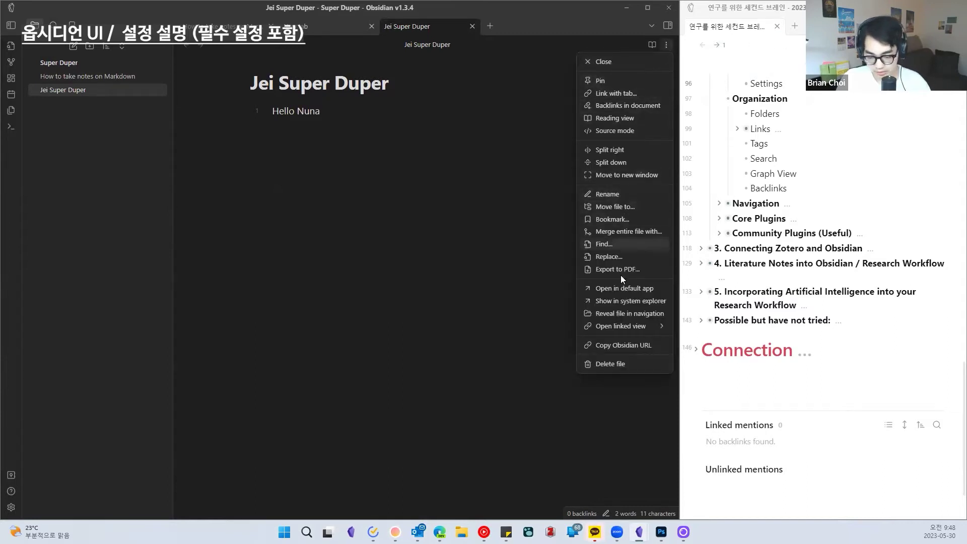
pyautogui.click(618, 363)
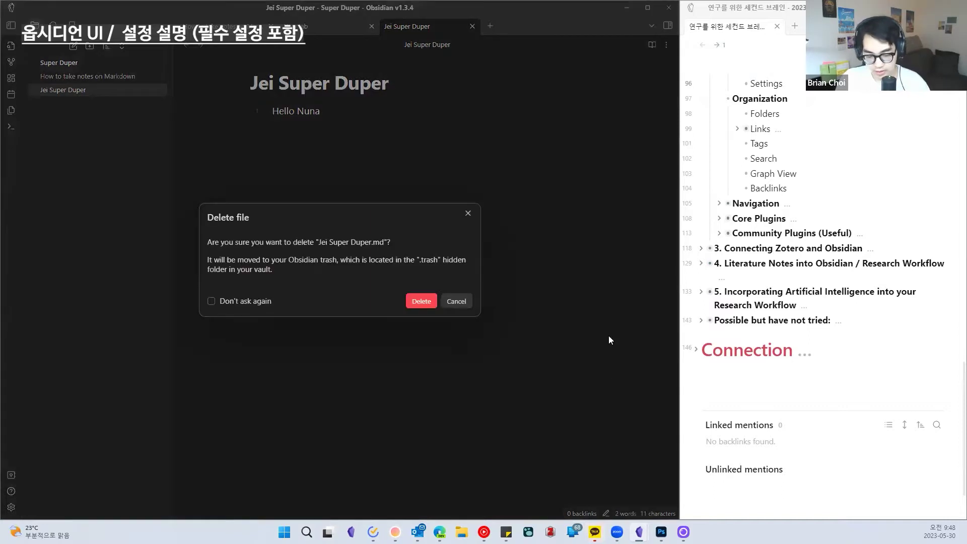
pyautogui.click(427, 299)
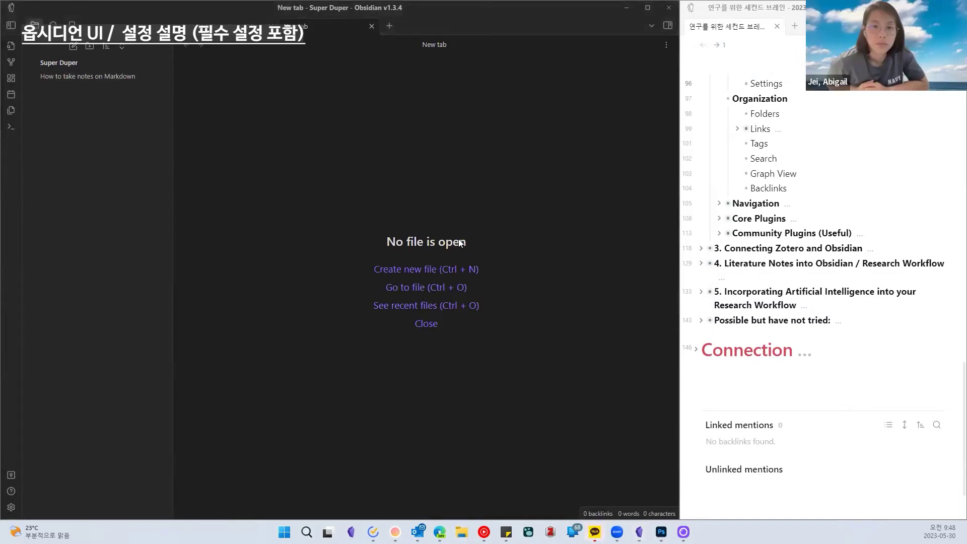
# Check the Super Duper vault's .trash folder in a smaller File Explorer window for the deleted note, and close the window
pyautogui.press('super+e')
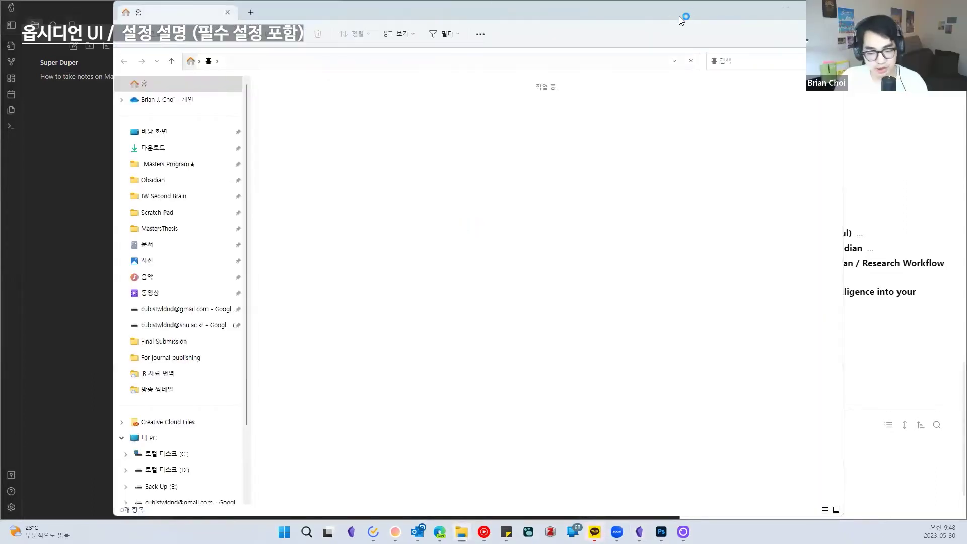
pyautogui.moveTo(681, 13); pyautogui.dragTo(655, 45)
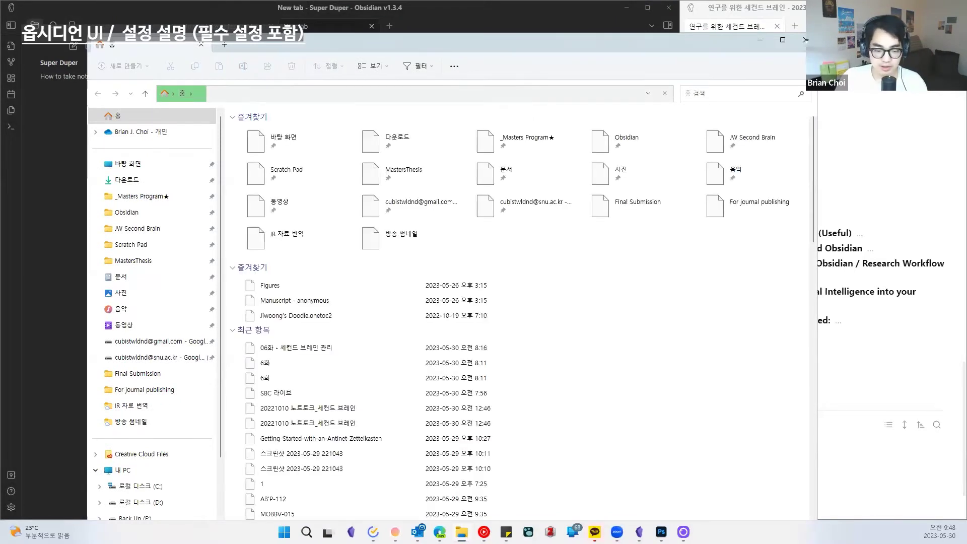
pyautogui.moveTo(817, 33); pyautogui.dragTo(627, 141)
pyautogui.moveTo(501, 151); pyautogui.dragTo(582, 52)
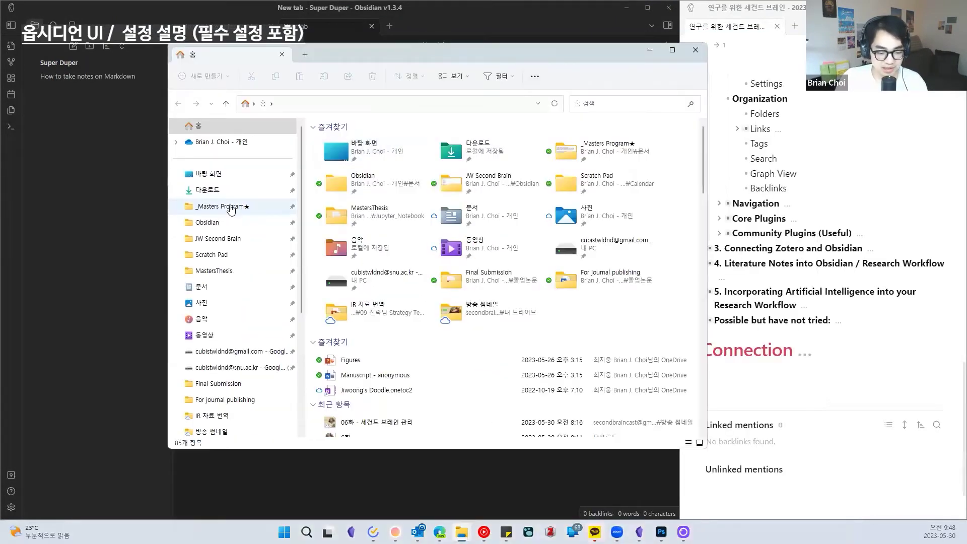
pyautogui.click(217, 222)
pyautogui.doubleClick(367, 239)
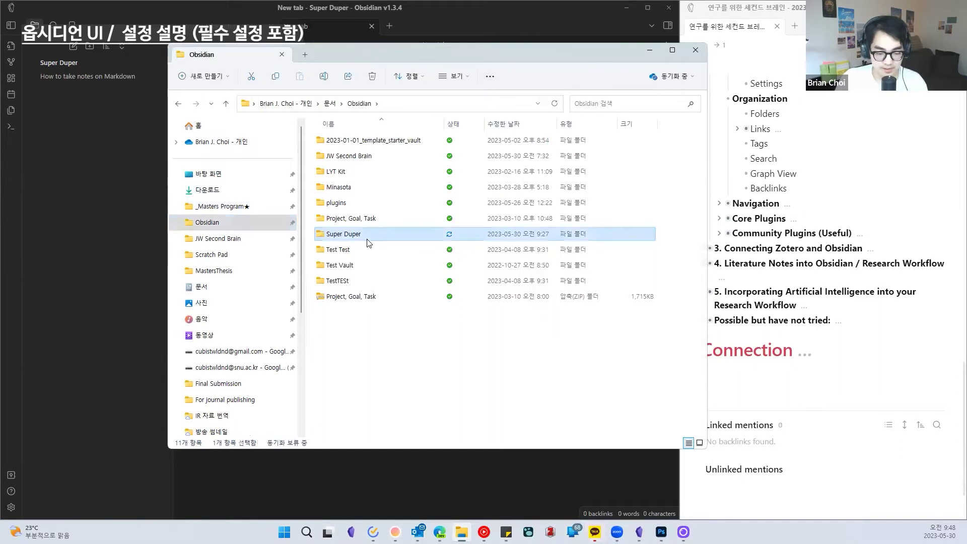
pyautogui.click(346, 141)
pyautogui.doubleClick(346, 141)
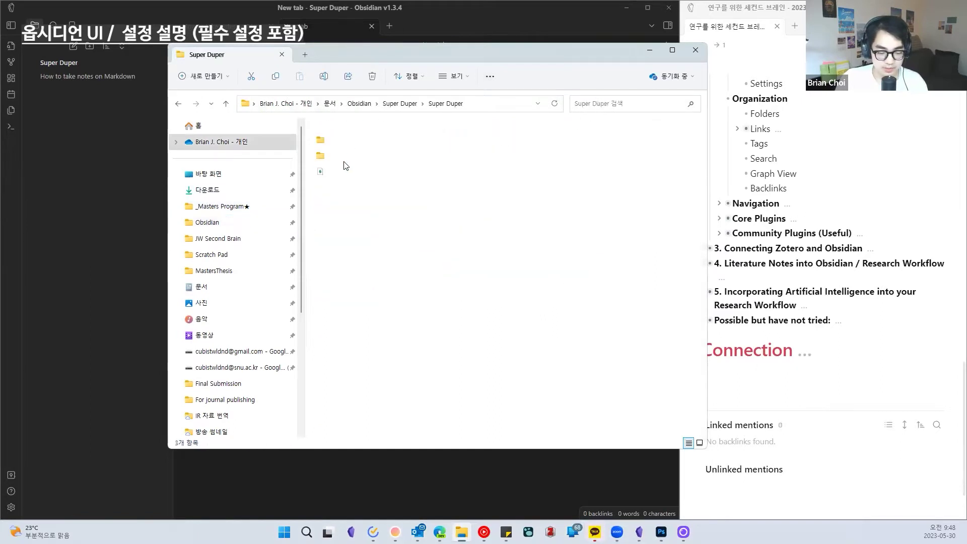
pyautogui.click(341, 160)
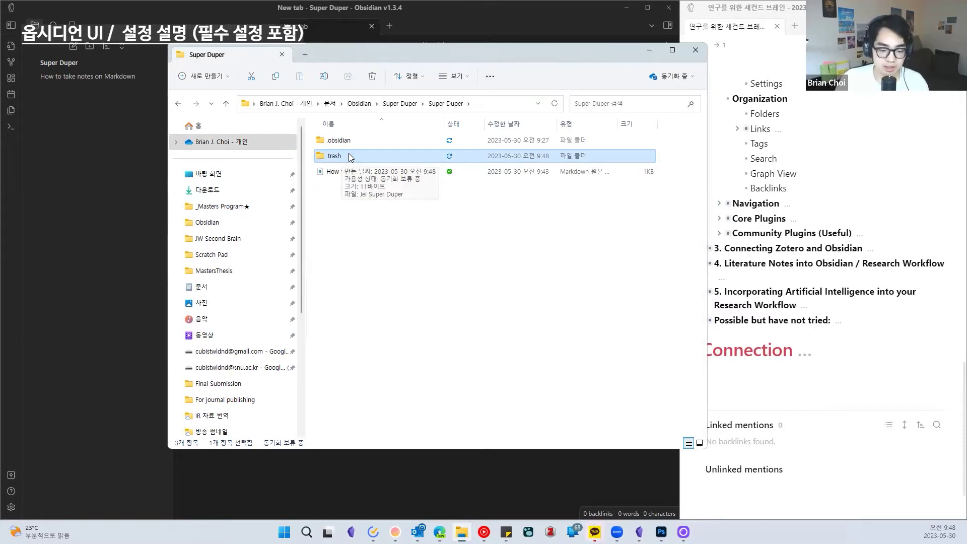
pyautogui.doubleClick(361, 156)
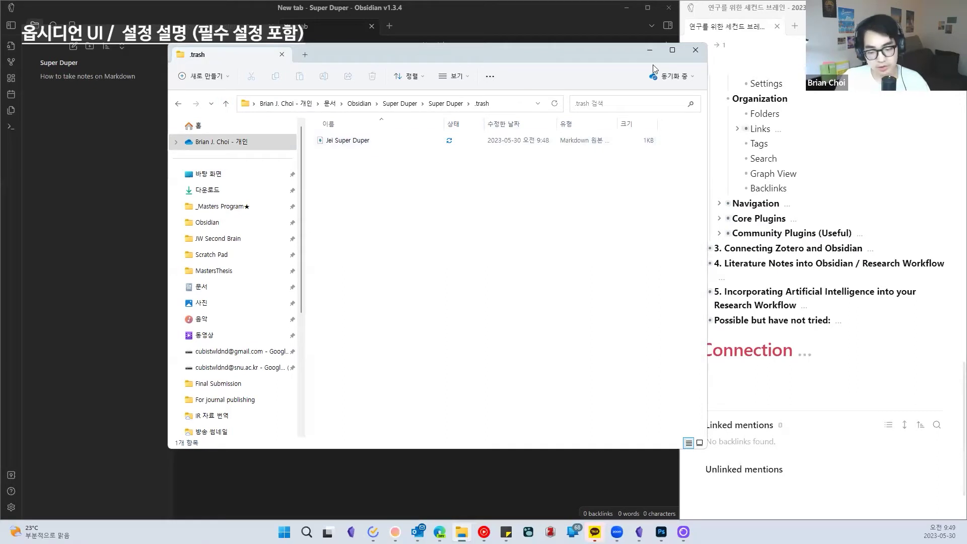
pyautogui.click(695, 50)
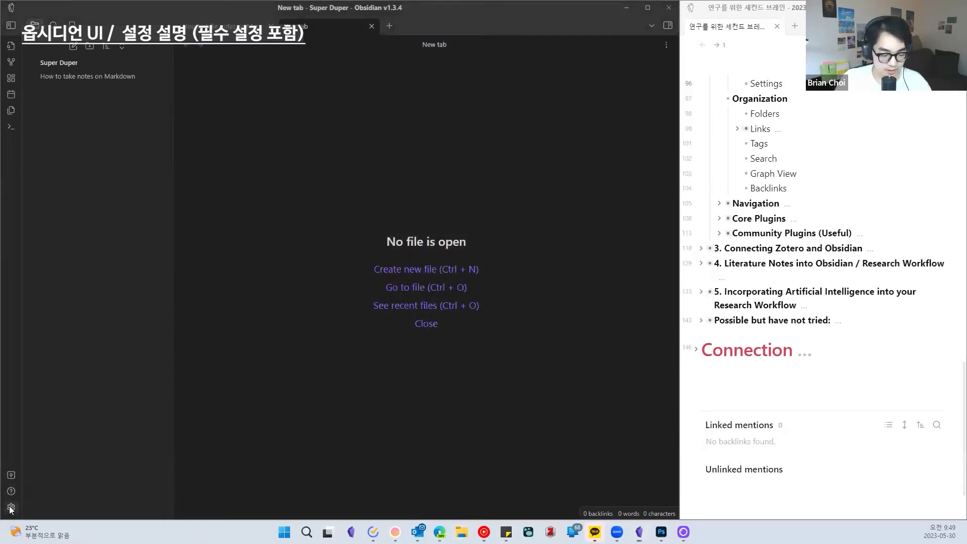
# Turn on Automatically update internal links in the Files & Links settings, and close the settings
pyautogui.hotkey('ctrl', ',')
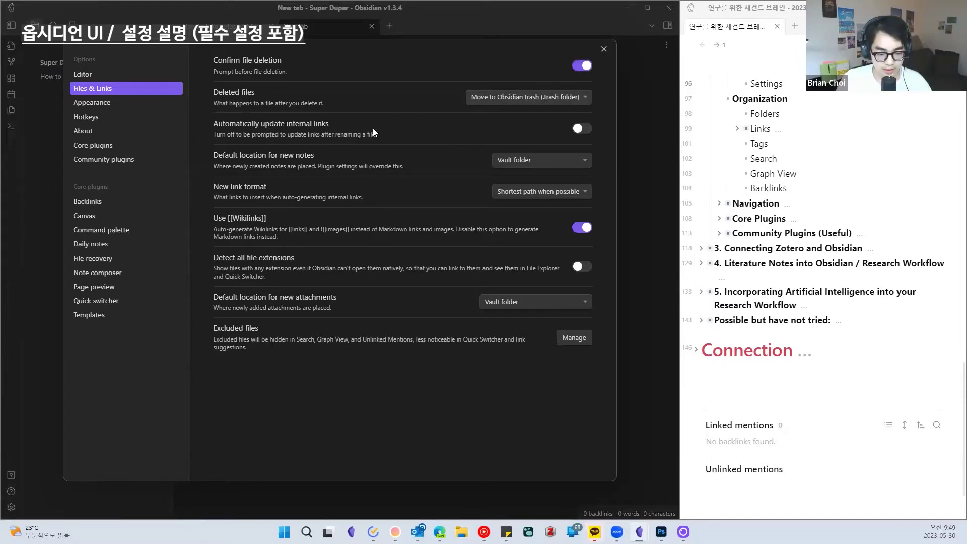
pyautogui.click(581, 129)
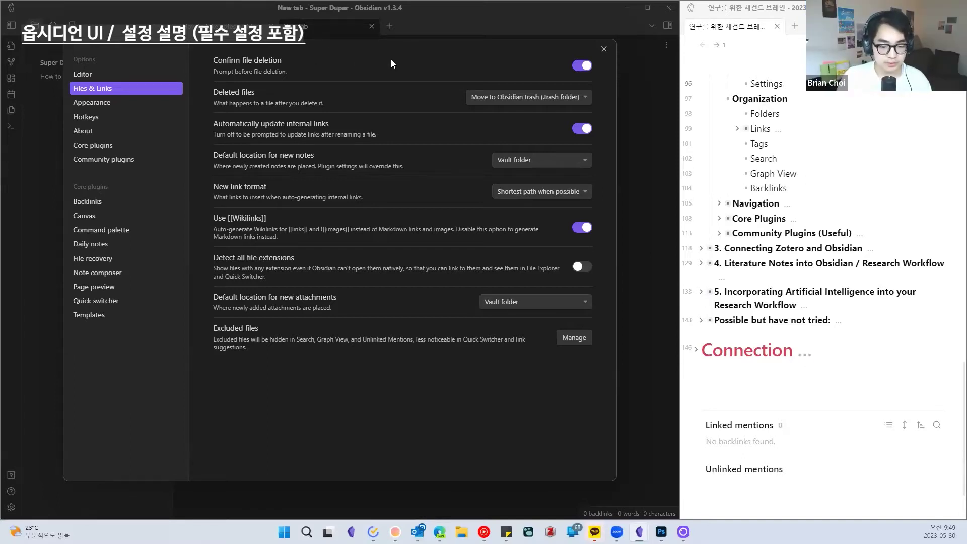
pyautogui.click(602, 48)
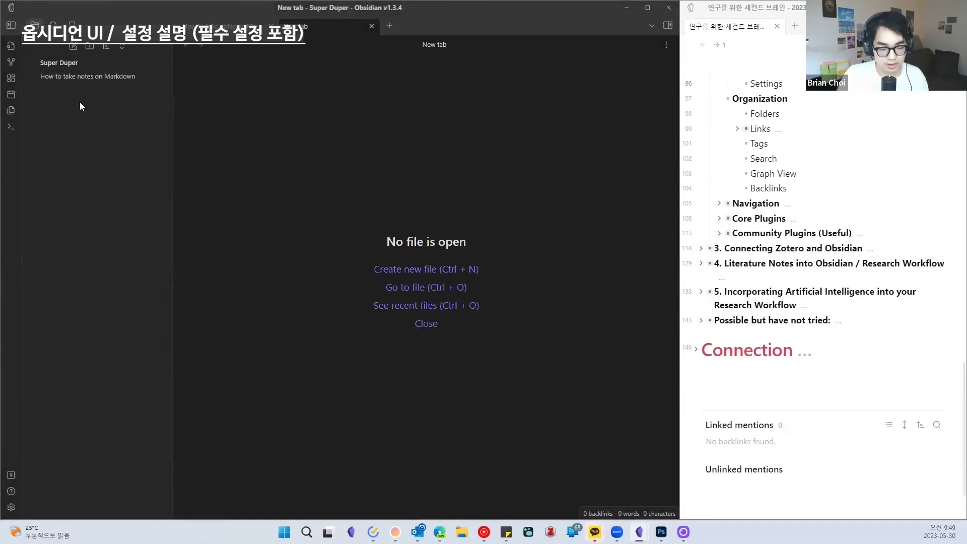
# Create a blank untitled note and a folder named Inbox in the vault
pyautogui.click(74, 47)
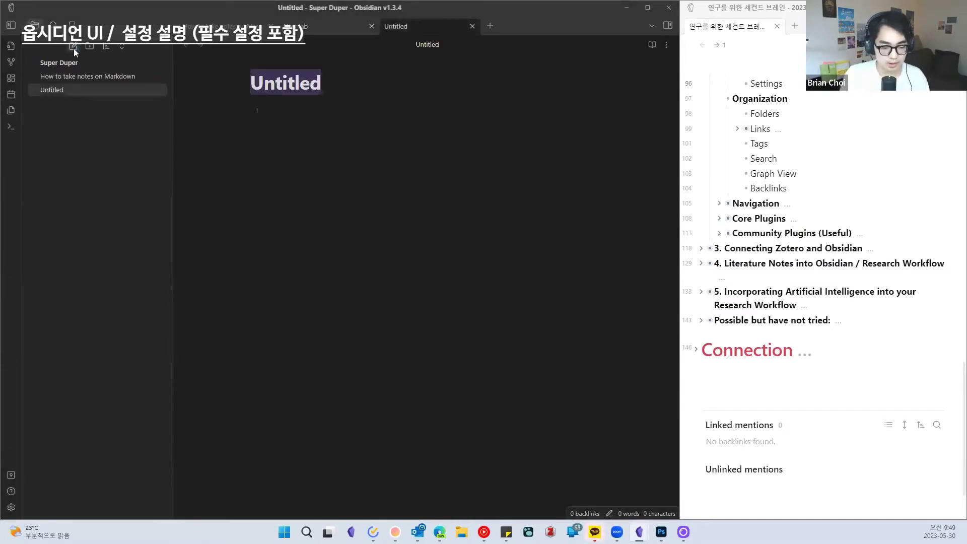
pyautogui.click(90, 45)
pyautogui.write('In')
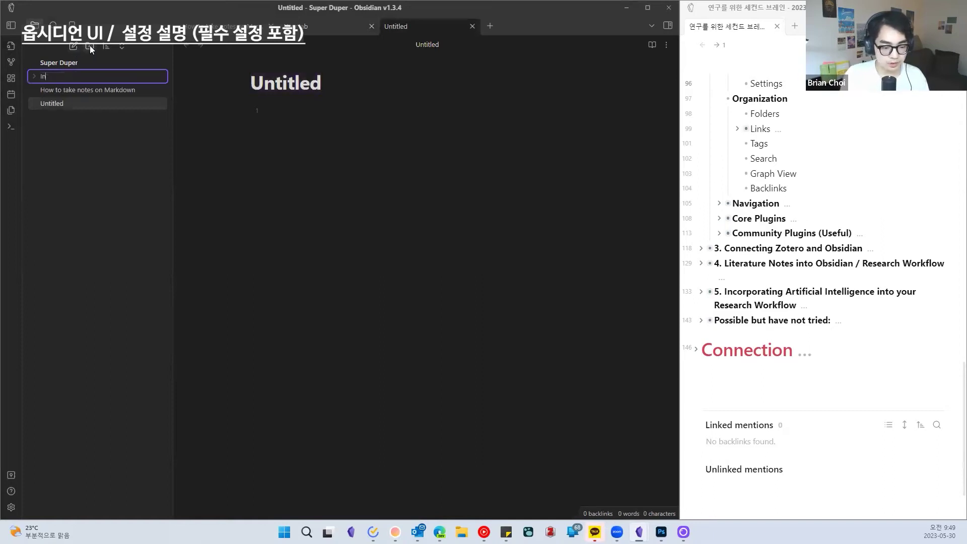
pyautogui.write('box')
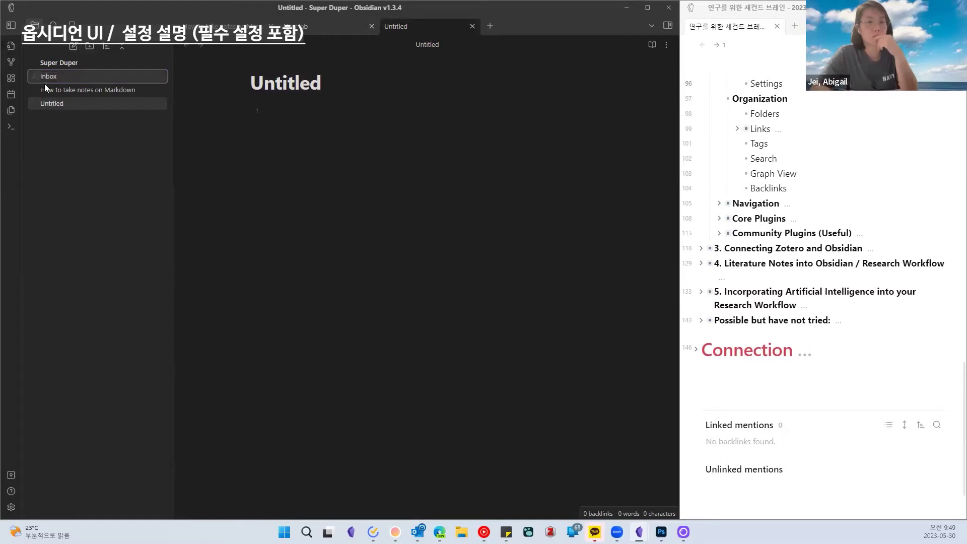
pyautogui.press('Return')
# In the Files & Links settings, set the default location for new notes to In the folder specified below, using the Inbox folder
pyautogui.click(11, 506)
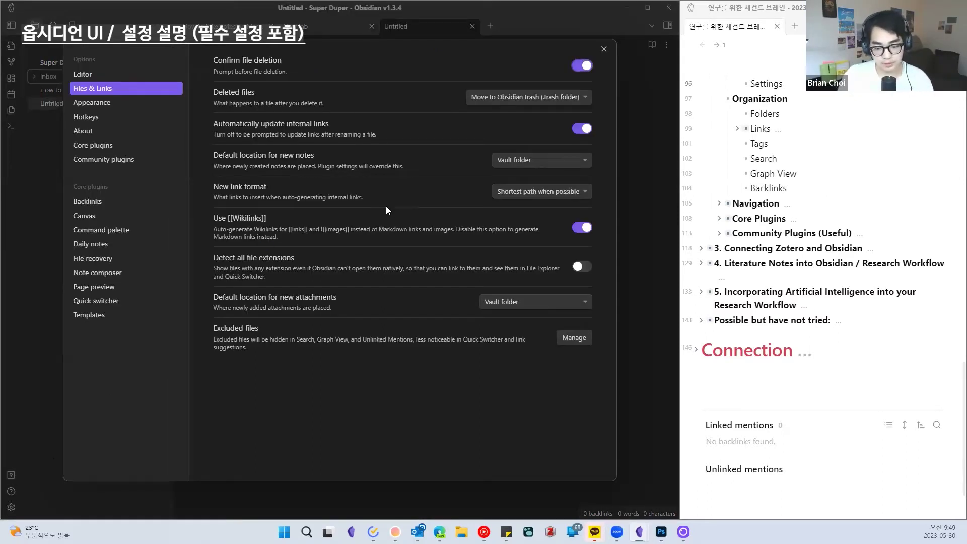
pyautogui.click(544, 158)
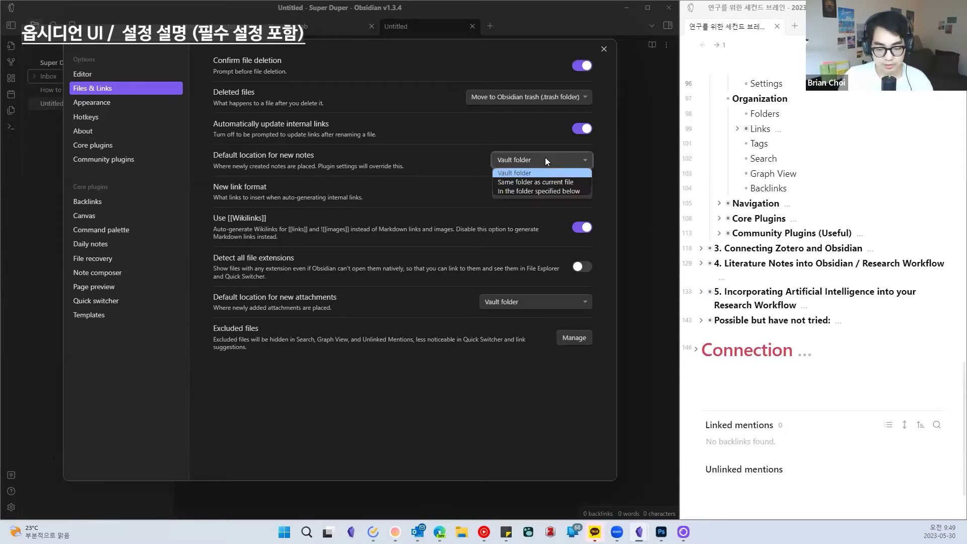
pyautogui.click(547, 191)
pyautogui.click(547, 191)
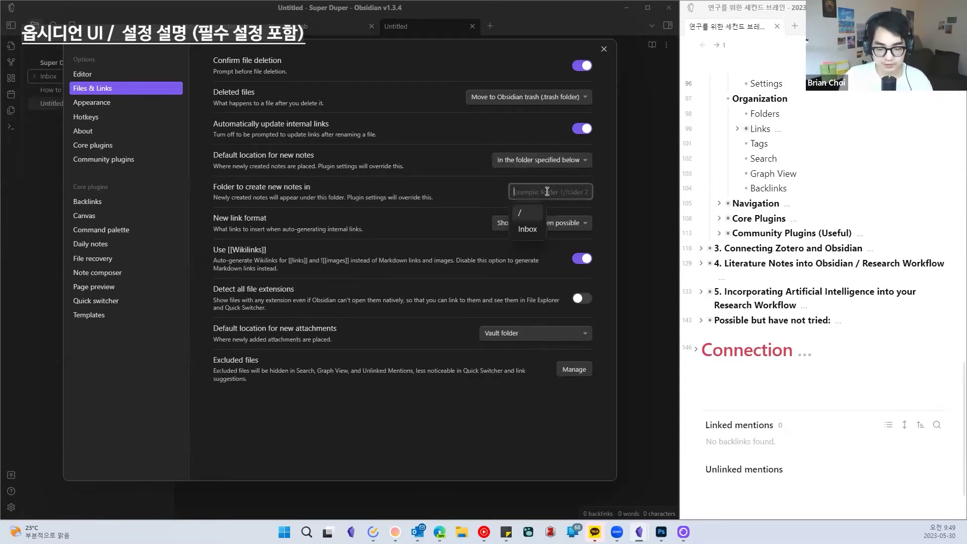
pyautogui.write('Inbox')
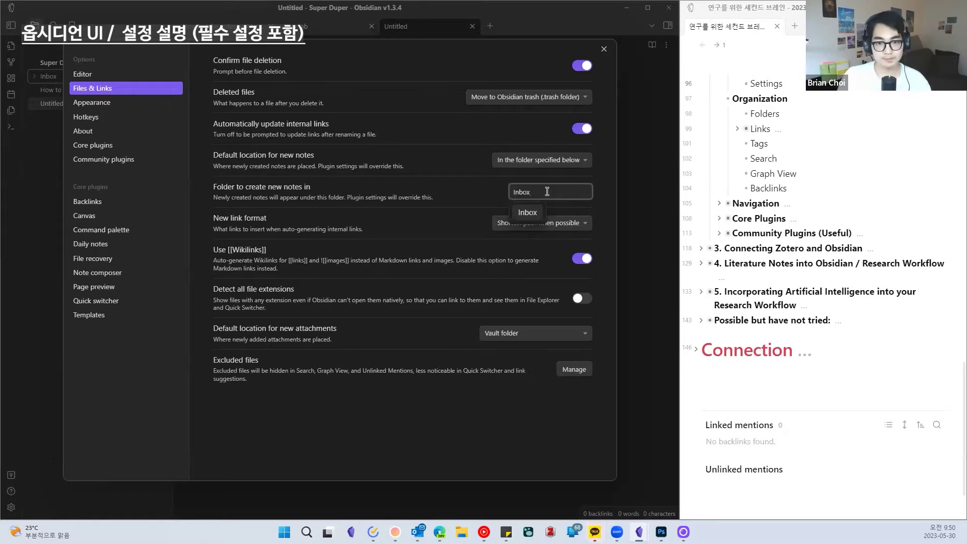
pyautogui.click(422, 170)
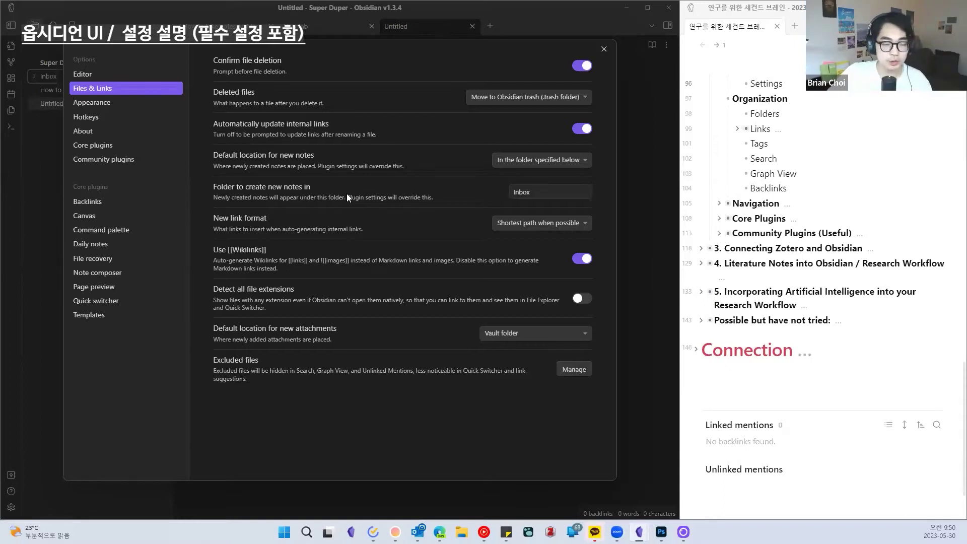
pyautogui.click(602, 44)
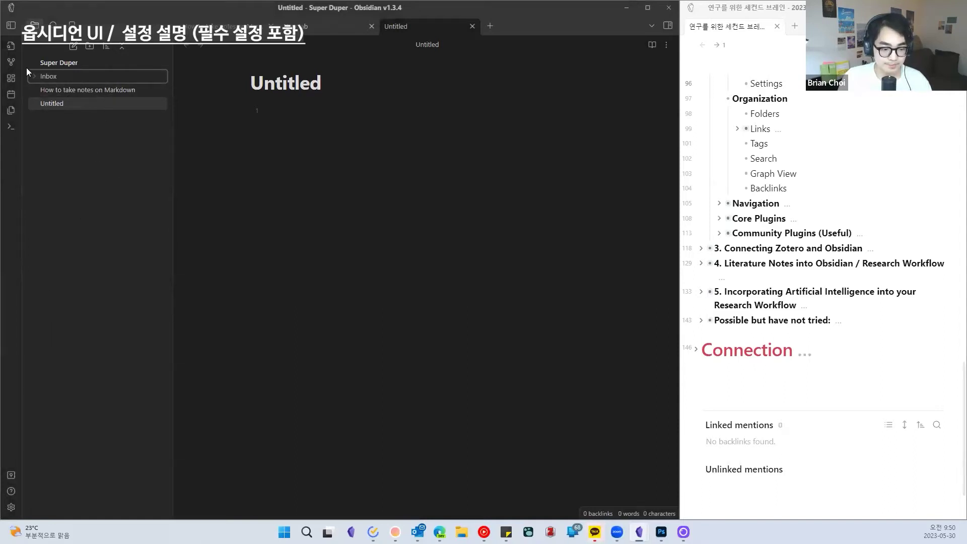
# Move the Untitled and How to take notes on Markdown notes into the Inbox folder, and reopen the Files & Links settings
pyautogui.moveTo(42, 99); pyautogui.dragTo(34, 76)
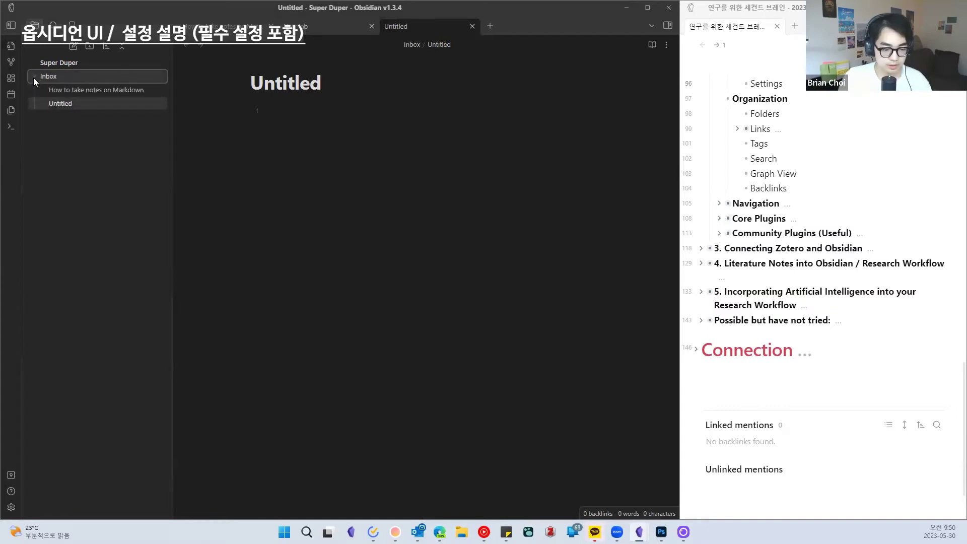
pyautogui.click(11, 507)
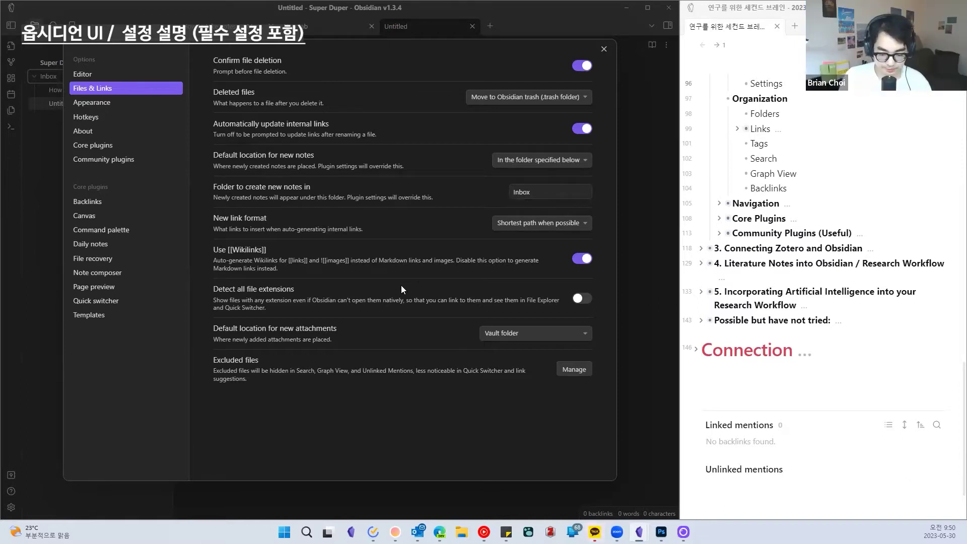
# Set the default location for new attachments to In the folder specified below
pyautogui.click(528, 332)
pyautogui.click(308, 333)
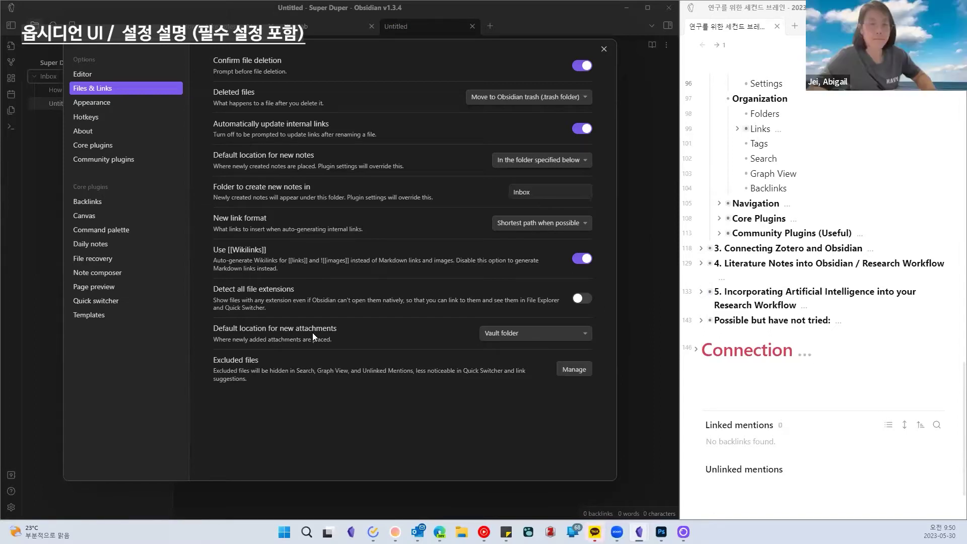
pyautogui.click(514, 330)
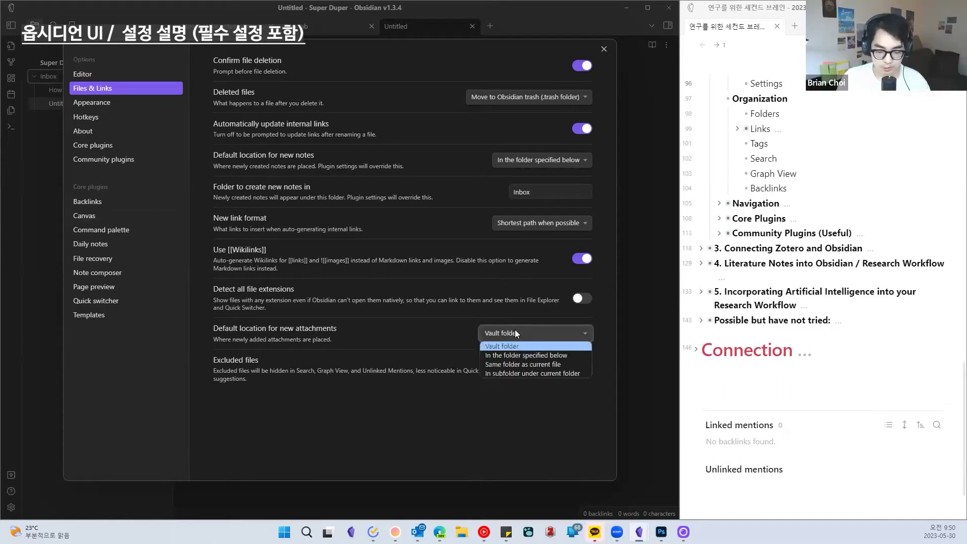
pyautogui.click(532, 355)
pyautogui.click(548, 369)
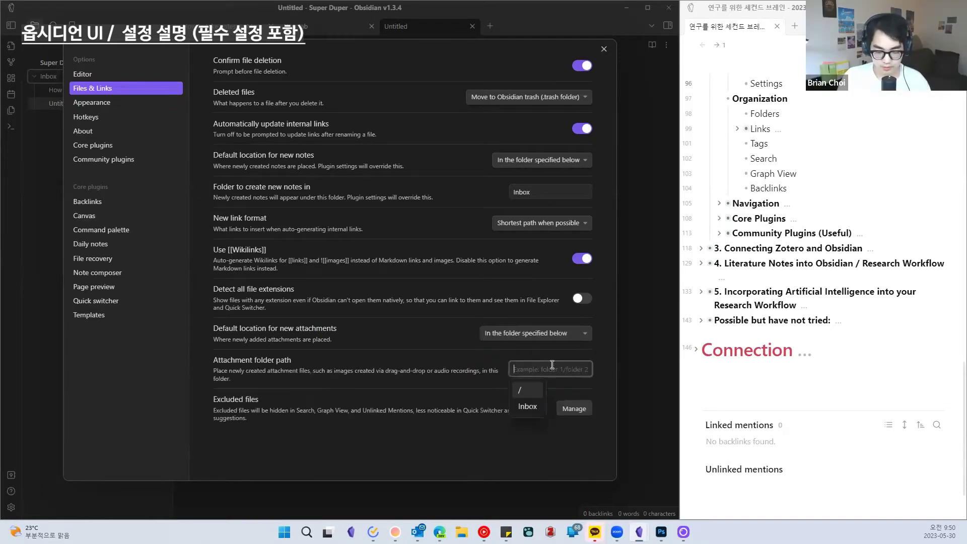
pyautogui.click(558, 329)
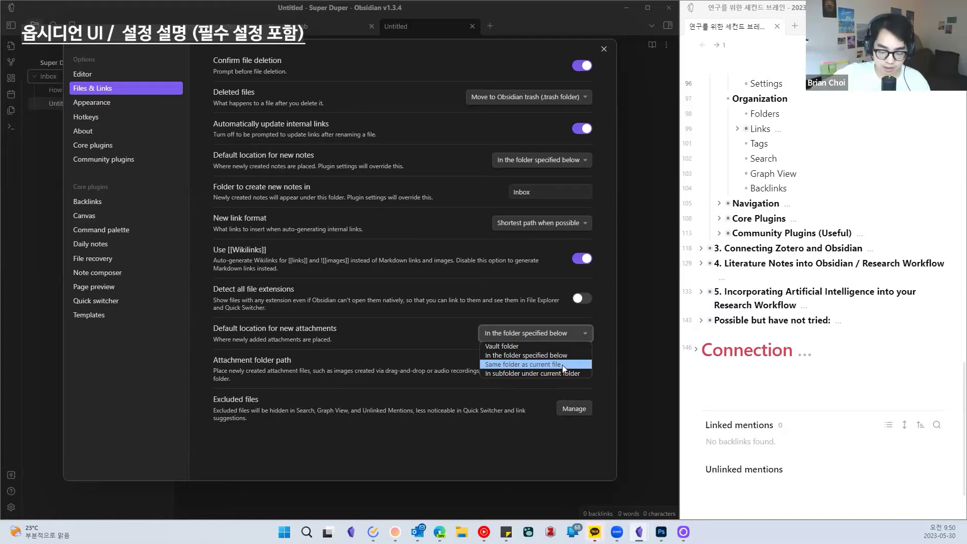
pyautogui.click(565, 357)
# Set the attachment folder path to Files and close the settings
pyautogui.click(564, 369)
pyautogui.write('File')
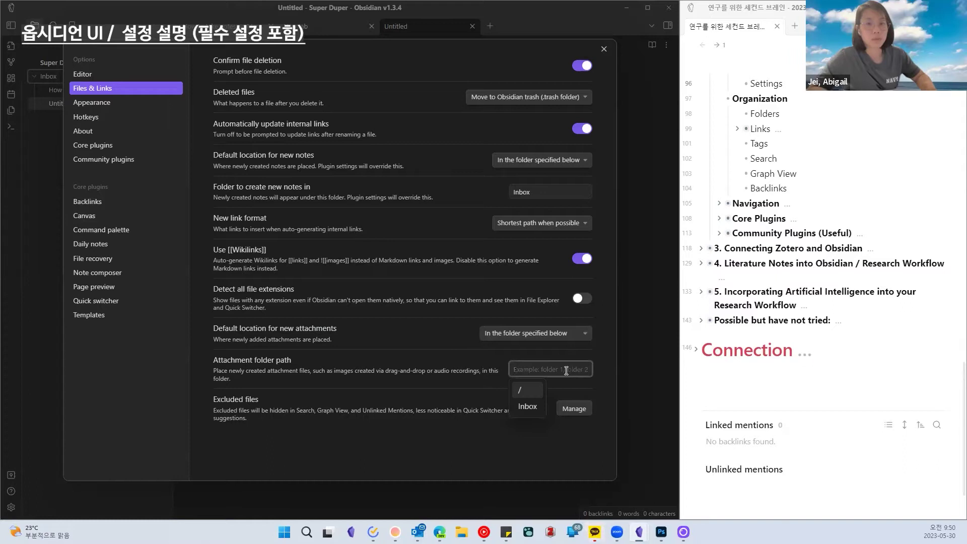
pyautogui.press('BackSpace')
pyautogui.press('BackSpace')
pyautogui.press('BackSpace')
pyautogui.press('BackSpace')
pyautogui.write('Attachments')
pyautogui.hotkey('ctrl', 'a')
pyautogui.write('Files')
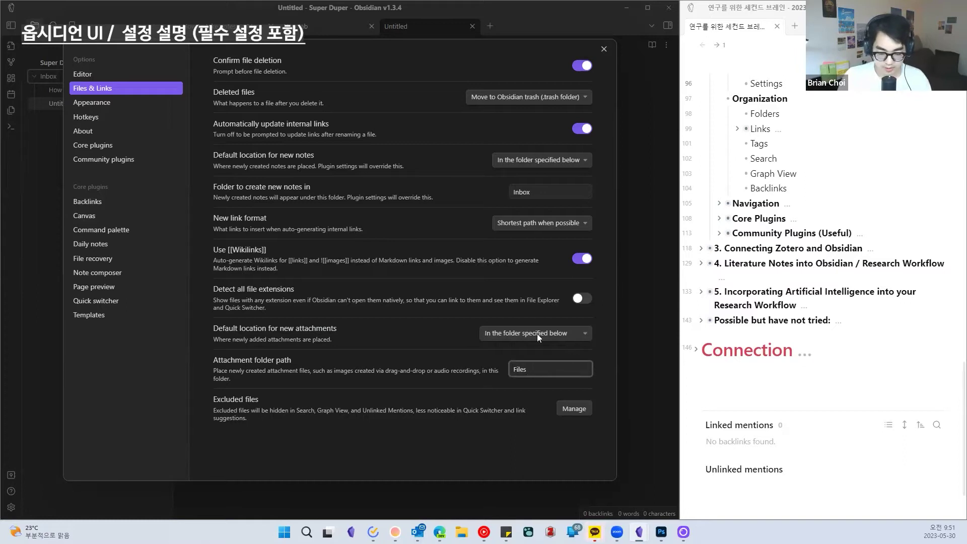
pyautogui.click(636, 281)
# Create a folder named Files in the vault and expand it in the file list
pyautogui.click(94, 46)
pyautogui.write('Files')
pyautogui.press('Return')
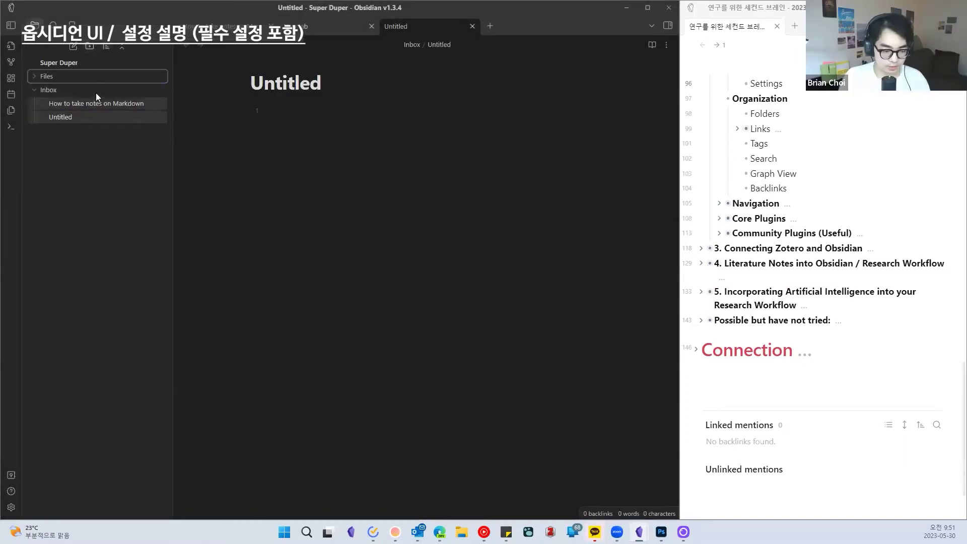
pyautogui.click(36, 80)
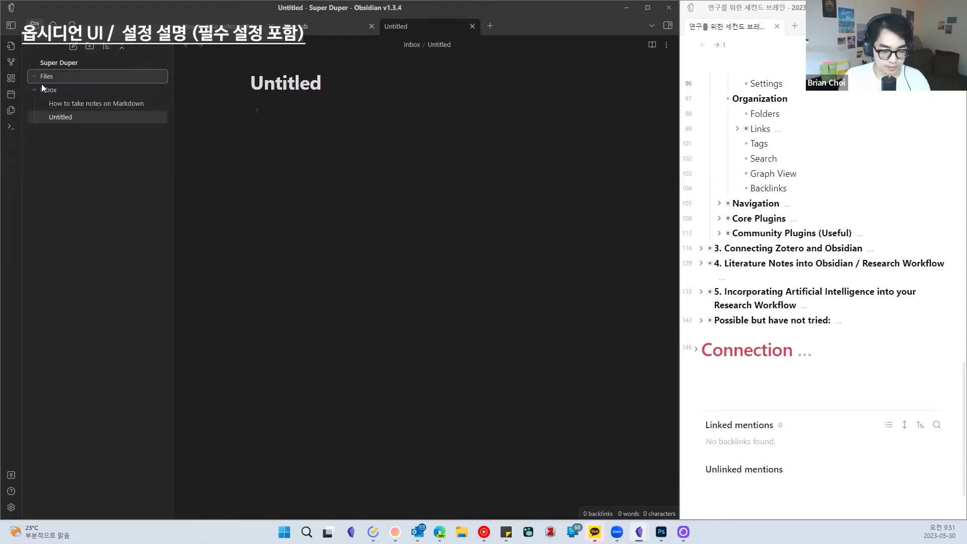
# Open the Untitled note in the Inbox folder and rename it Example Note
pyautogui.click(72, 107)
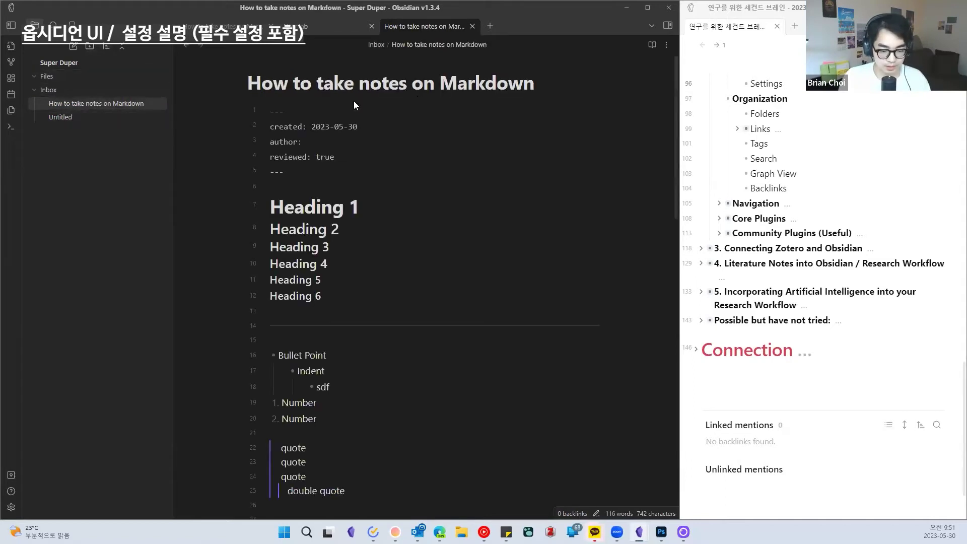
pyautogui.click(60, 118)
pyautogui.click(328, 81)
pyautogui.hotkey('ctrl', 'a')
pyautogui.write('Exampl')
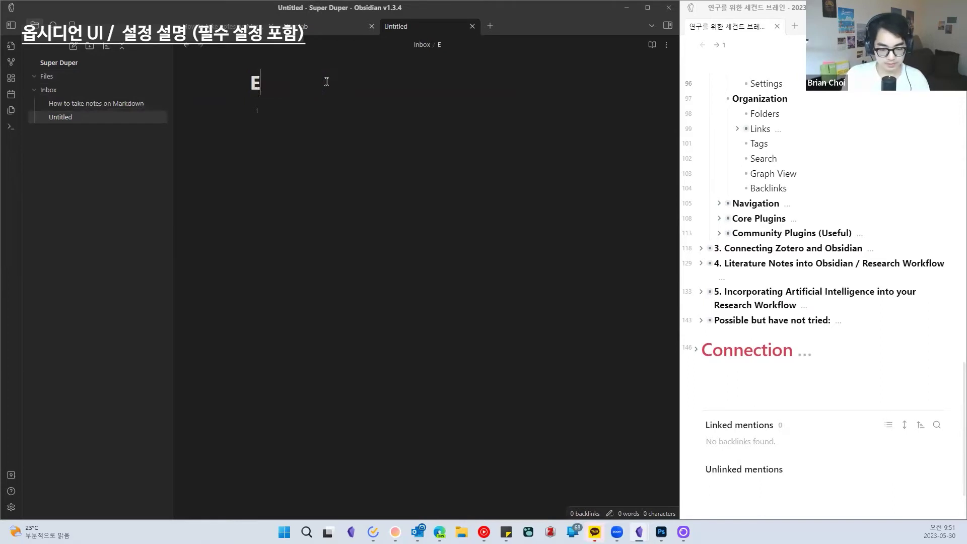
pyautogui.write('e Note')
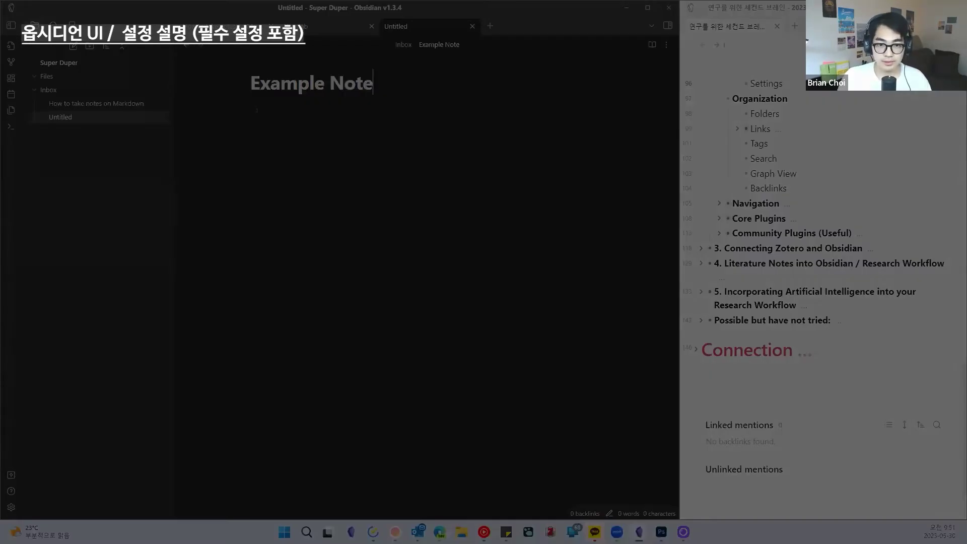
# Paste the screenshot from the clipboard into the body of Example Note as an embedded image
pyautogui.click(421, 117)
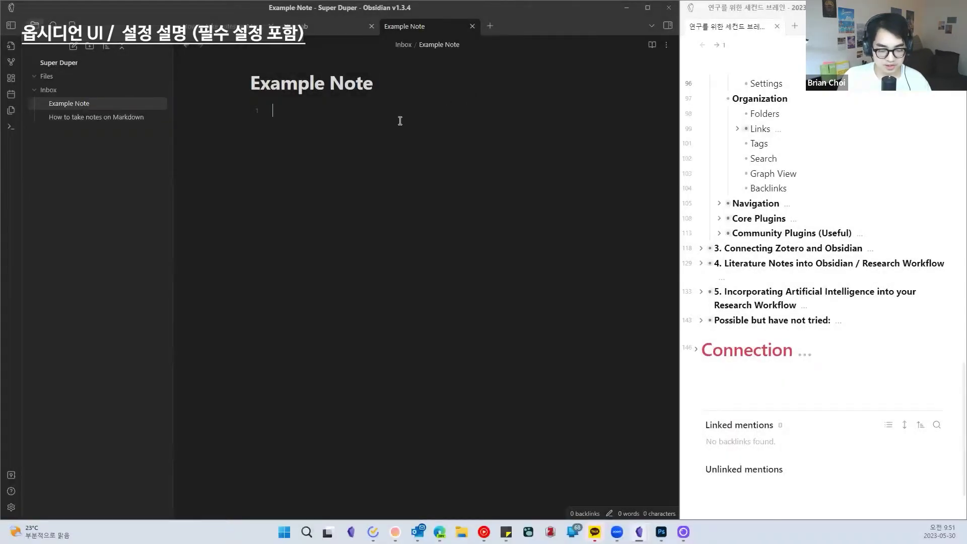
pyautogui.write('![[Pasted image 20230530095122.png]]')
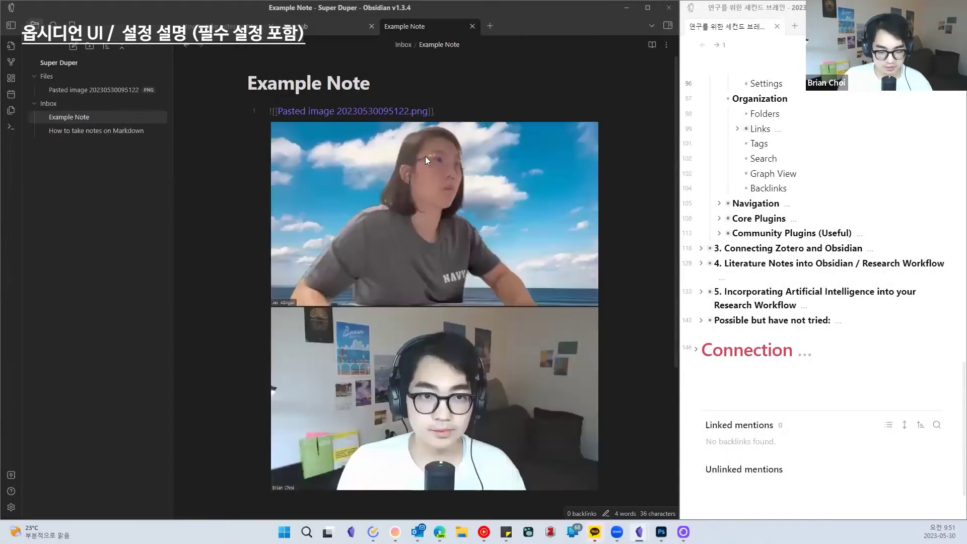
pyautogui.scroll(-1, 492, 184)
pyautogui.scroll(1, 491, 188)
pyautogui.scroll(-1, 497, 184)
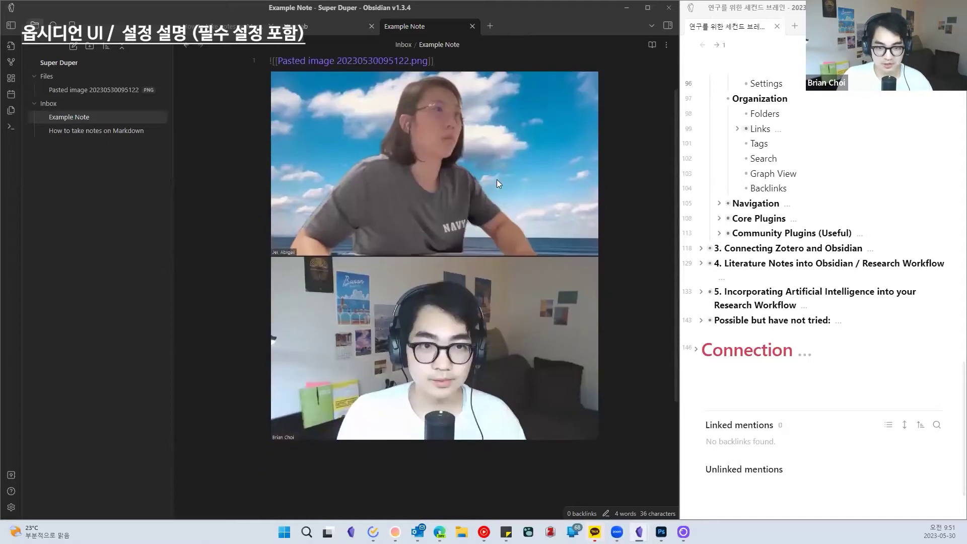
pyautogui.scroll(1, 492, 65)
pyautogui.click(461, 87)
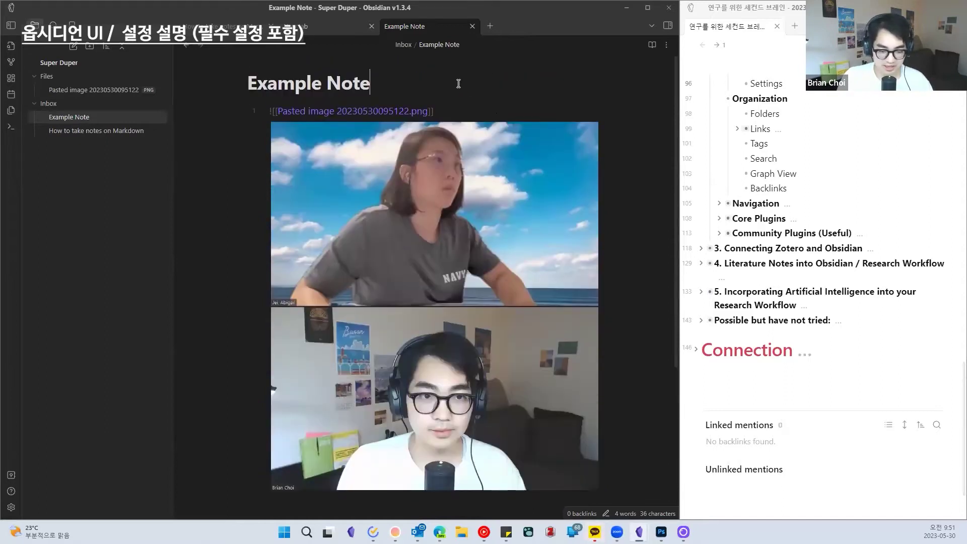
pyautogui.click(435, 111)
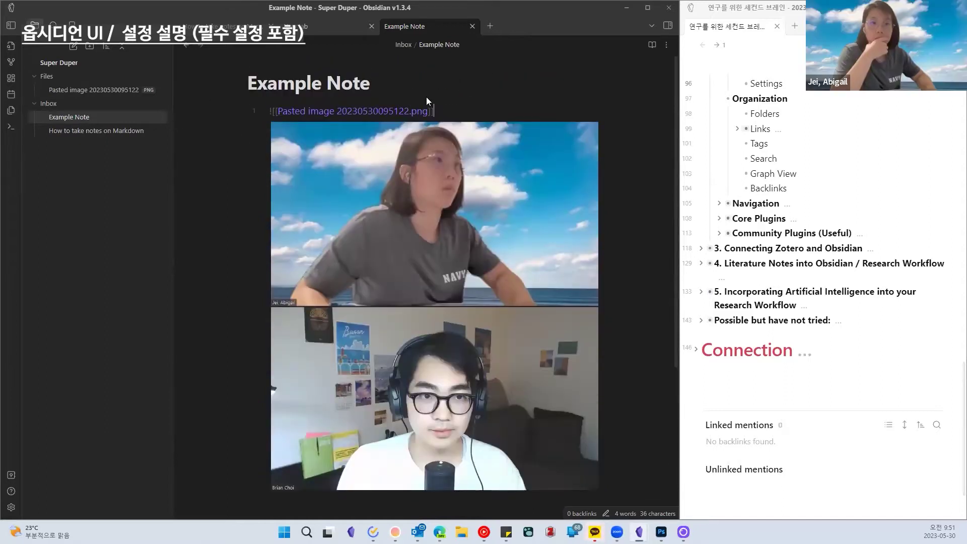
# Preview Example Note with its embedded image in reading view, and return to editing view
pyautogui.click(652, 45)
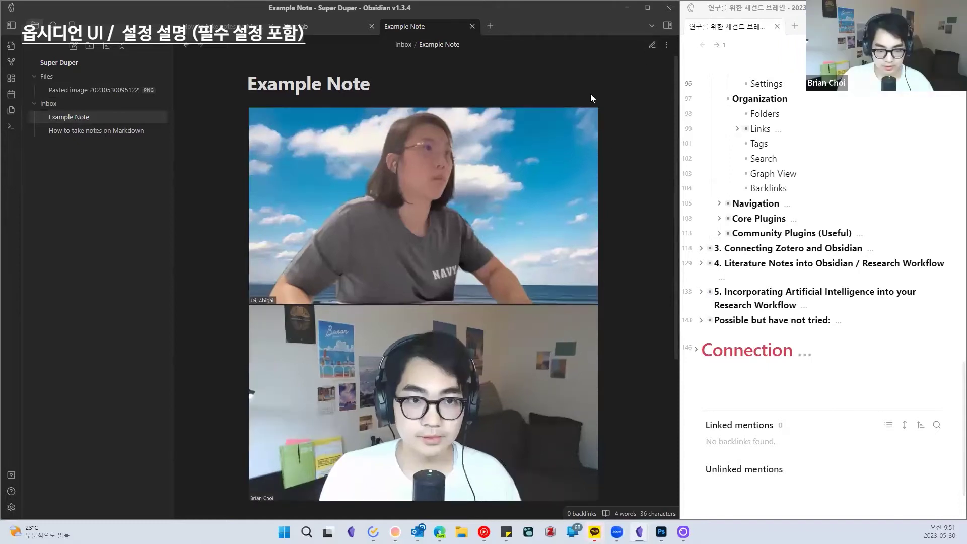
pyautogui.scroll(-5, 437, 260)
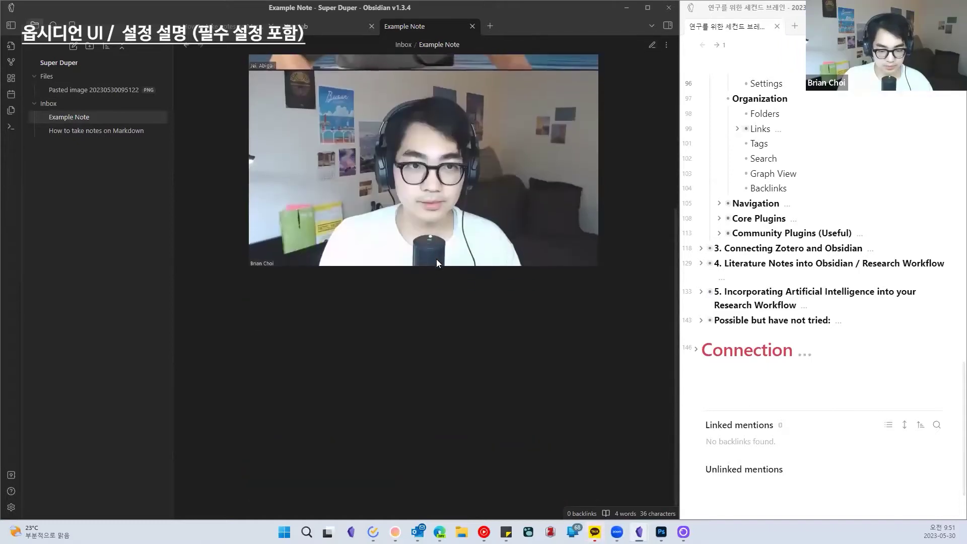
pyautogui.scroll(3, 436, 258)
pyautogui.click(650, 45)
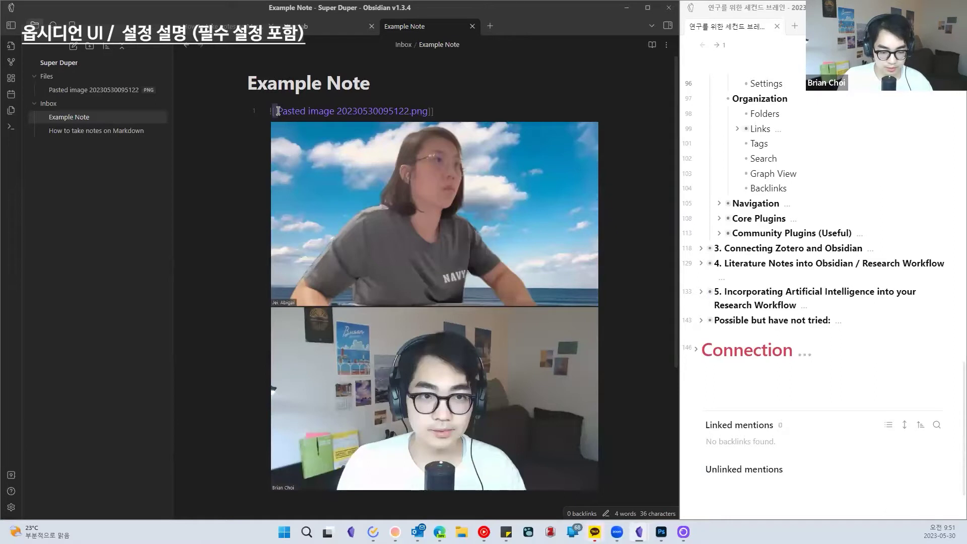
# Inspect the embedded image's link text, view the pasted image file in the Files folder, and close its tab
pyautogui.click(450, 109)
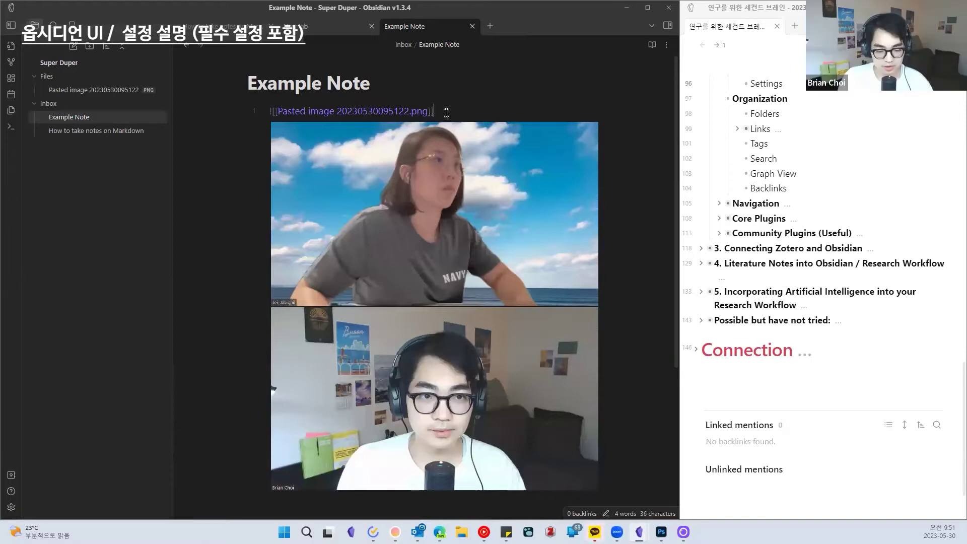
pyautogui.moveTo(428, 111); pyautogui.dragTo(276, 113)
pyautogui.click(276, 112)
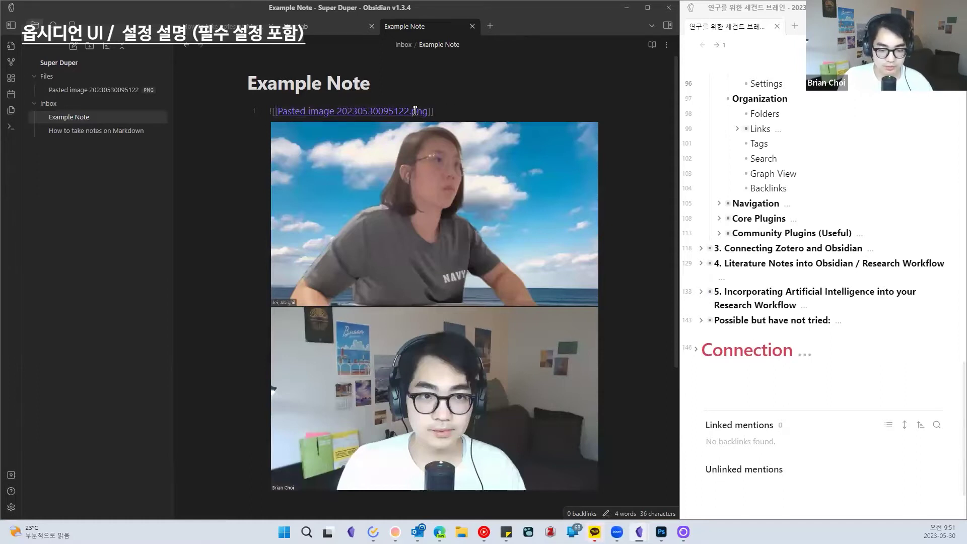
pyautogui.click(103, 89)
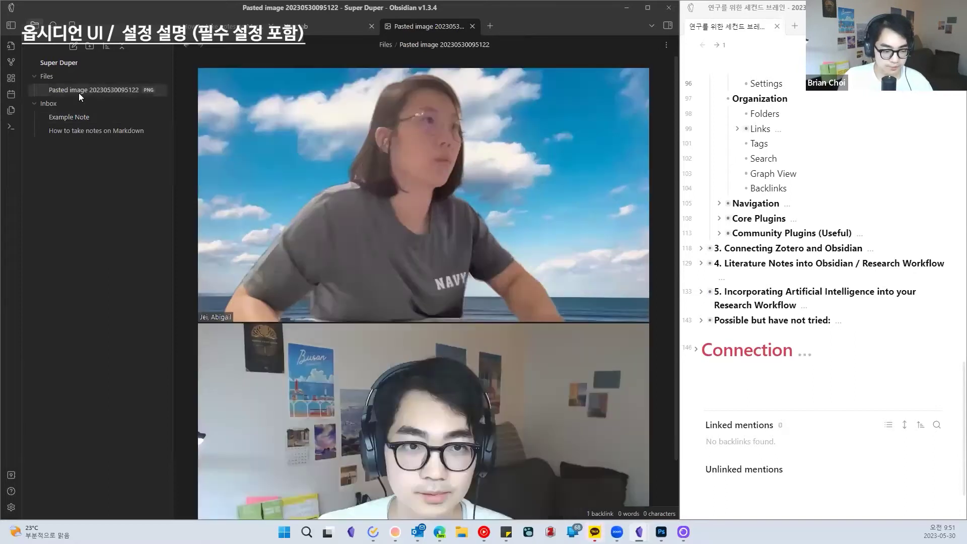
pyautogui.click(475, 26)
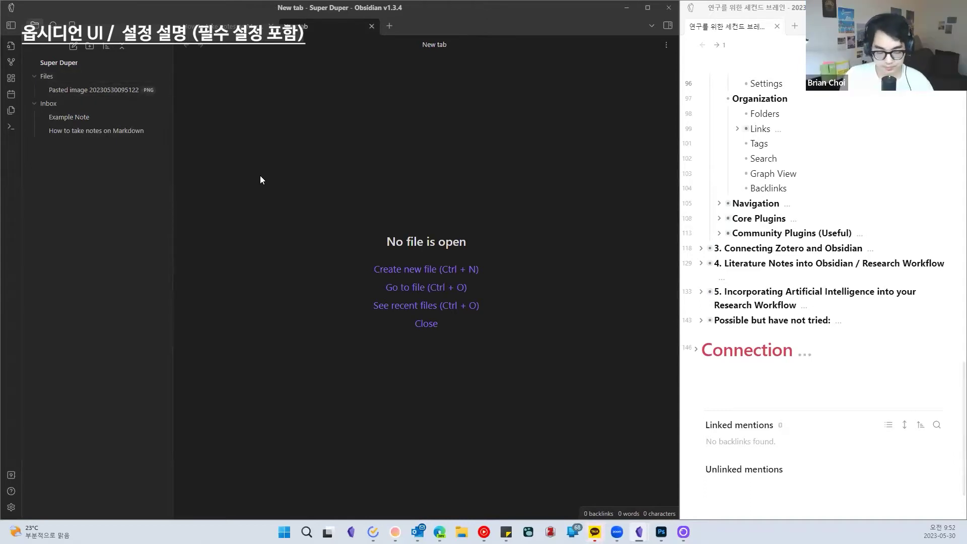
# Reopen the settings and look over the Appearance options
pyautogui.click(11, 507)
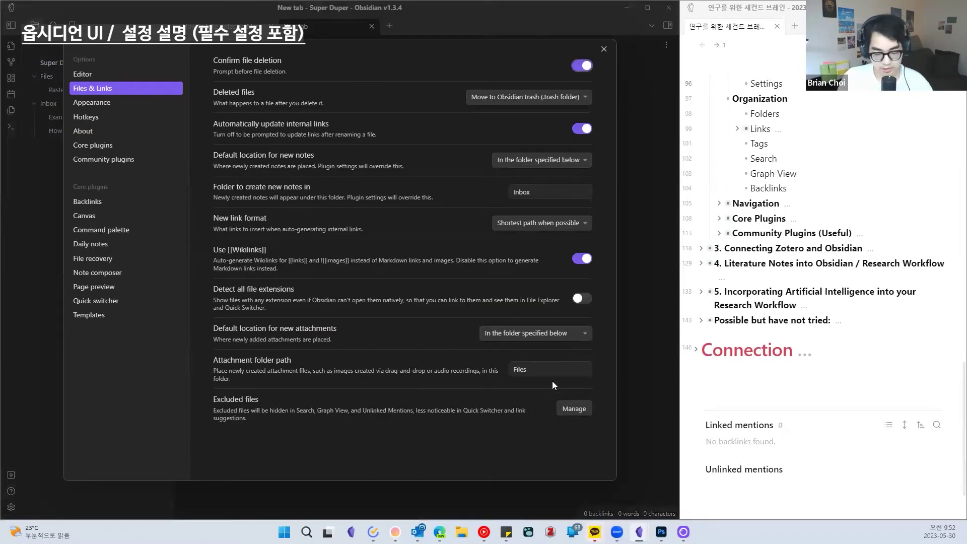
pyautogui.click(108, 102)
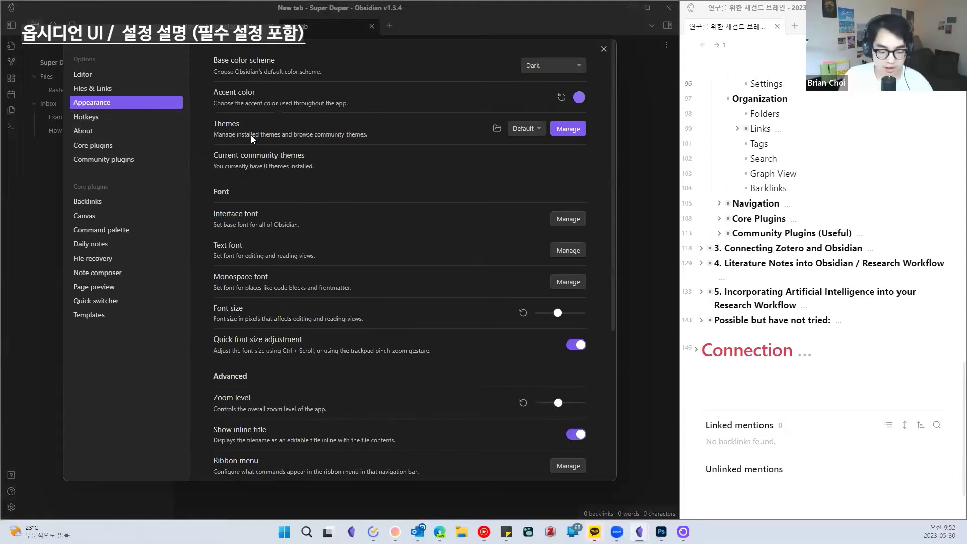
pyautogui.scroll(-2, 392, 208)
pyautogui.scroll(2, 400, 216)
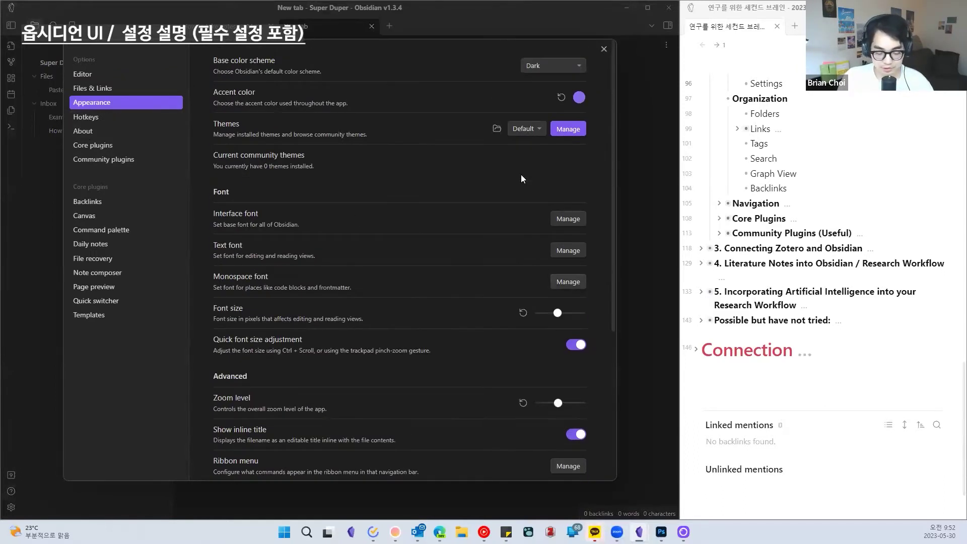
# Open the community theme browser and look through the available dark themes
pyautogui.click(573, 129)
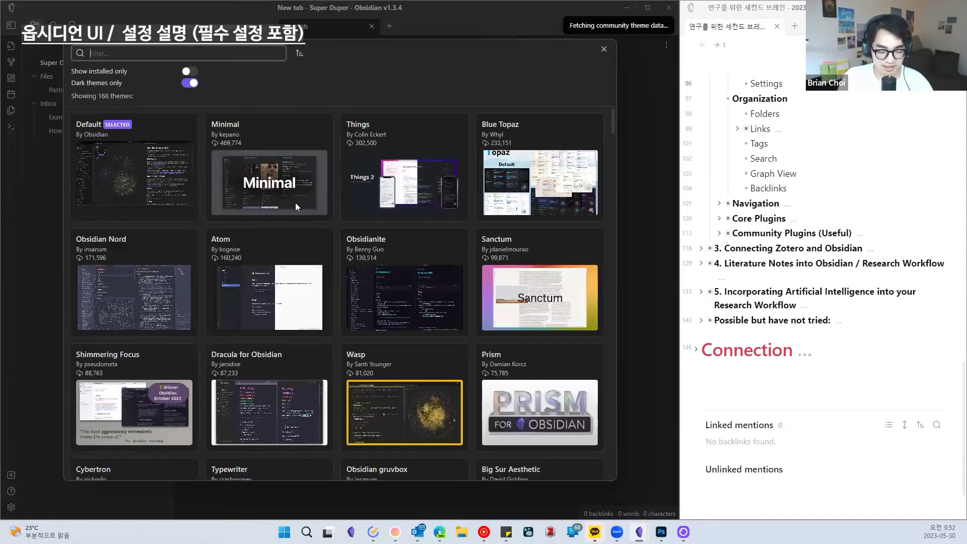
pyautogui.scroll(-2, 295, 204)
pyautogui.scroll(1, 295, 202)
pyautogui.scroll(-7, 295, 206)
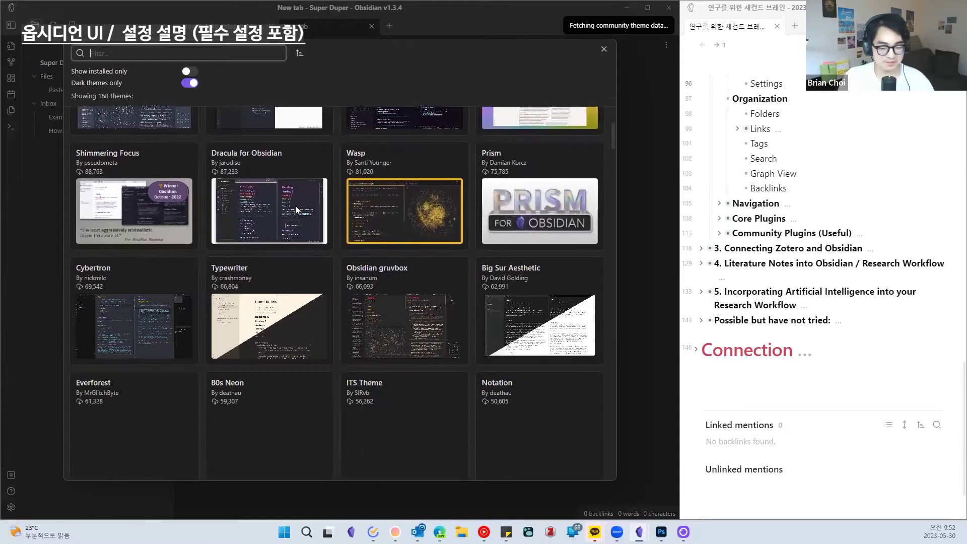
pyautogui.scroll(8, 295, 206)
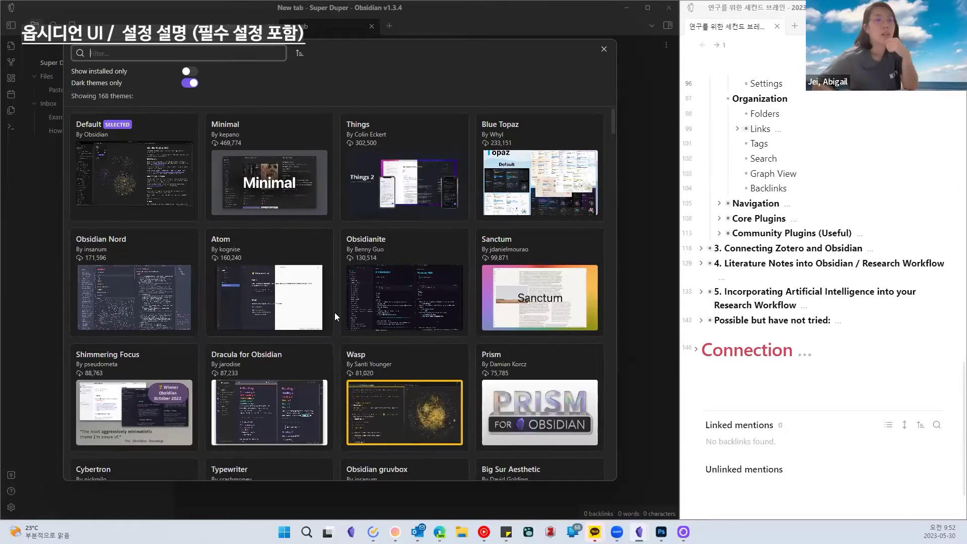
pyautogui.scroll(-1, 334, 316)
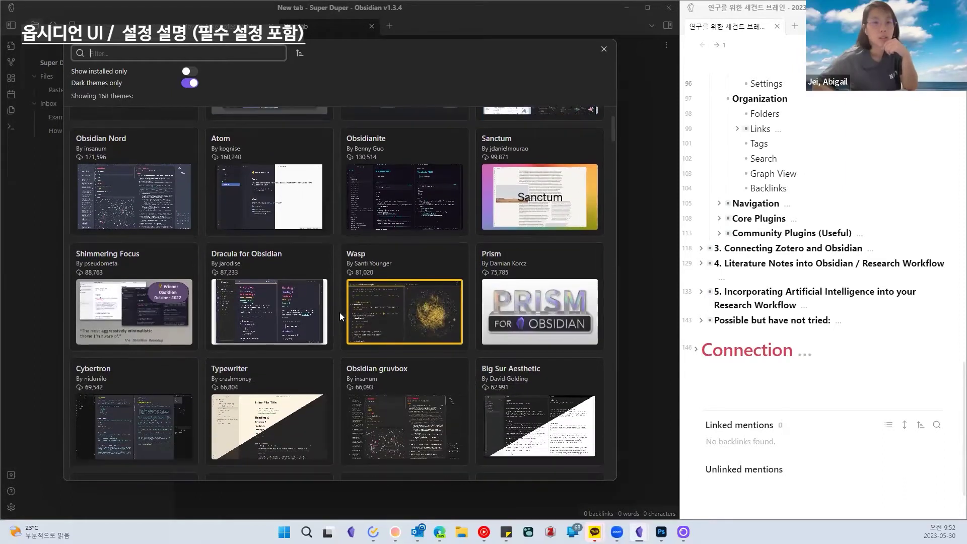
pyautogui.scroll(-2, 358, 313)
pyautogui.scroll(1, 360, 316)
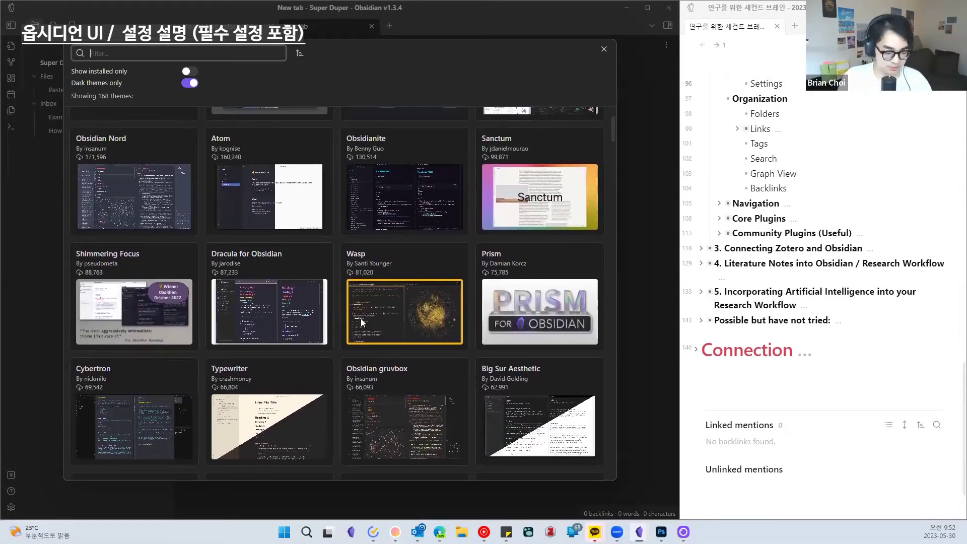
pyautogui.scroll(2, 361, 318)
pyautogui.scroll(-4, 444, 306)
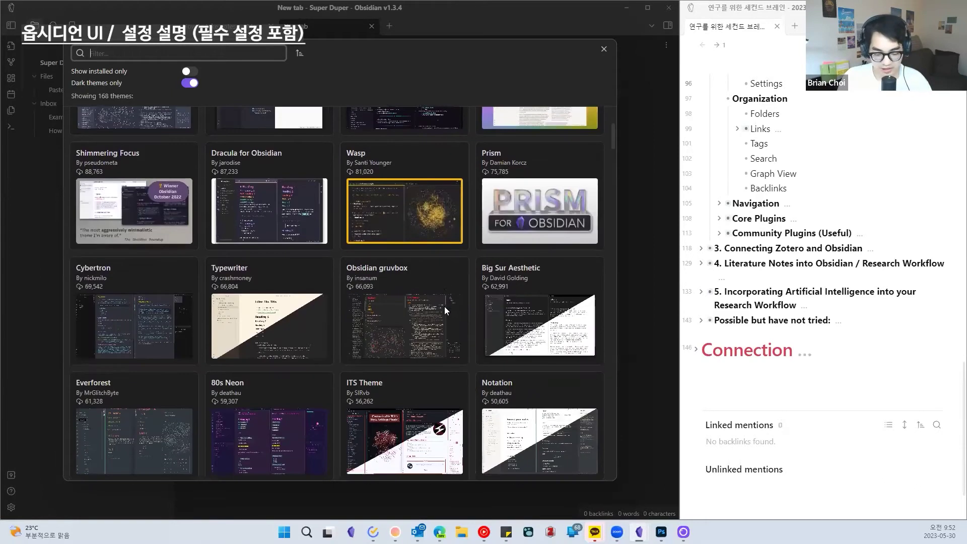
pyautogui.scroll(5, 445, 306)
# Install and use the Minimal community theme, and return to the Appearance settings
pyautogui.click(292, 189)
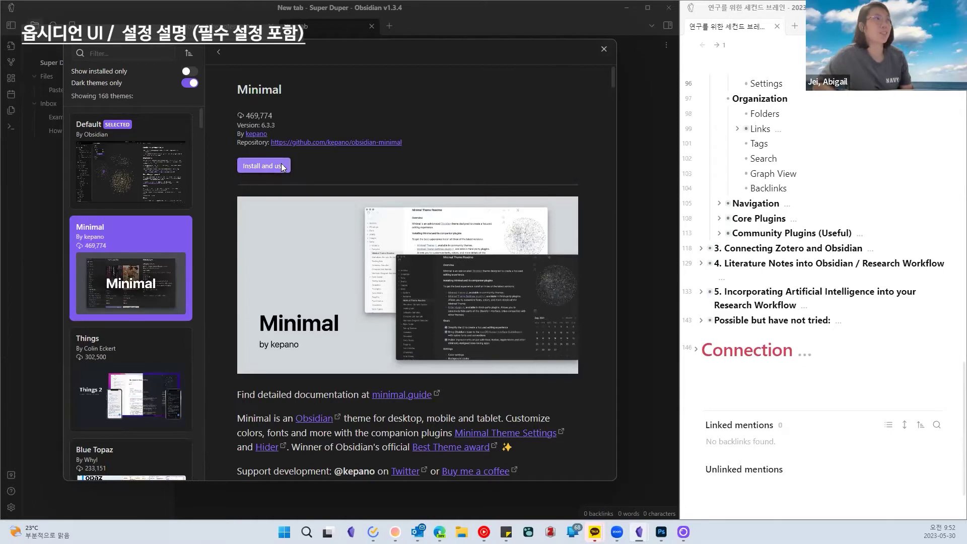
pyautogui.click(282, 167)
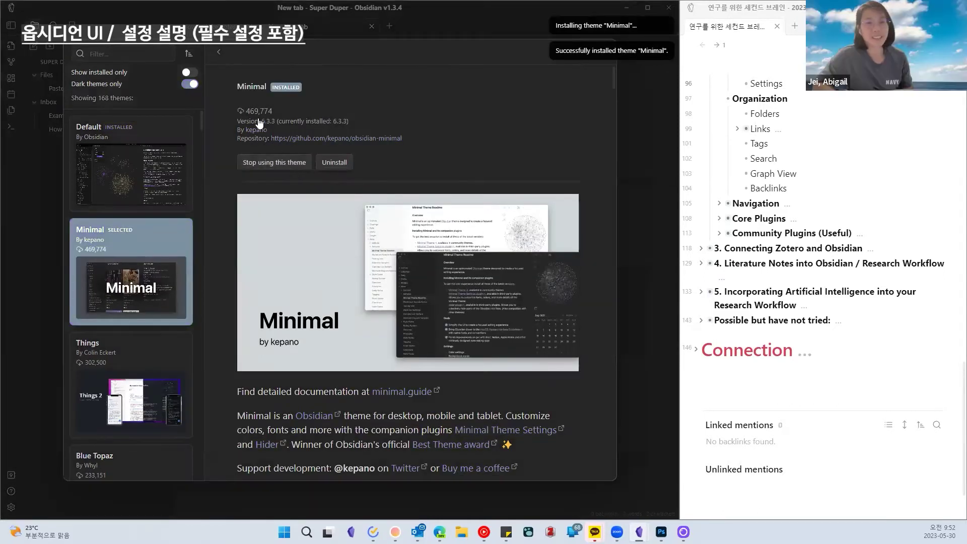
pyautogui.click(220, 53)
pyautogui.press('Escape')
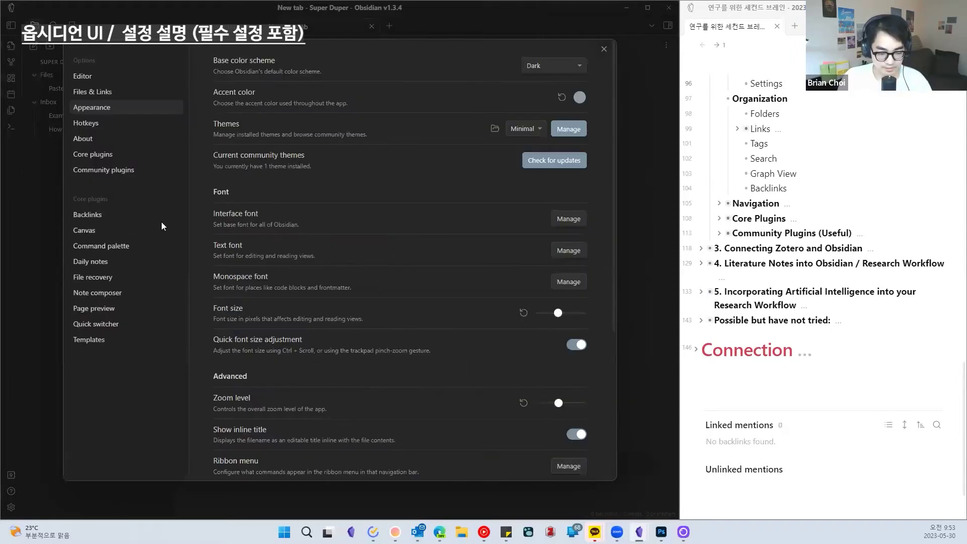
# Set the base color scheme to Light and the theme to Default in the Appearance settings
pyautogui.click(142, 171)
pyautogui.click(146, 139)
pyautogui.click(174, 110)
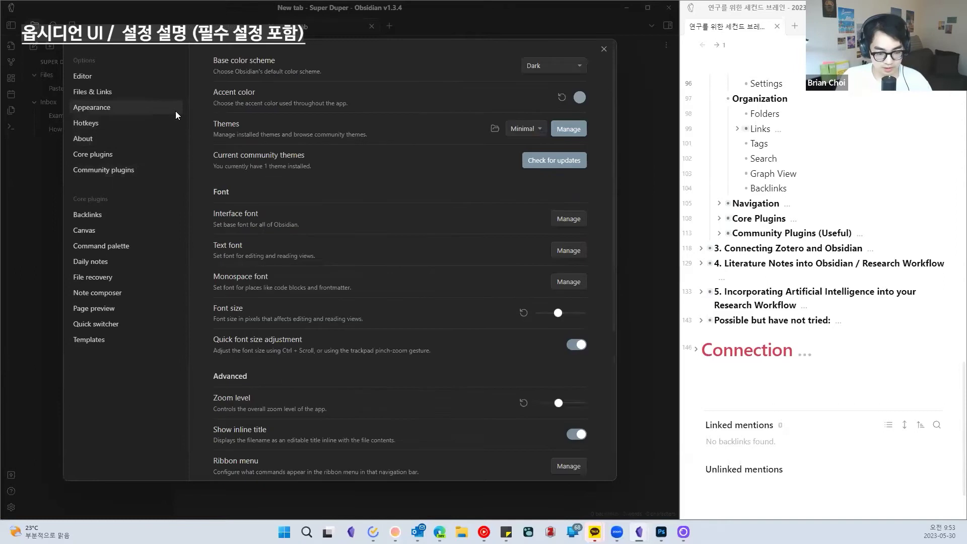
pyautogui.click(554, 72)
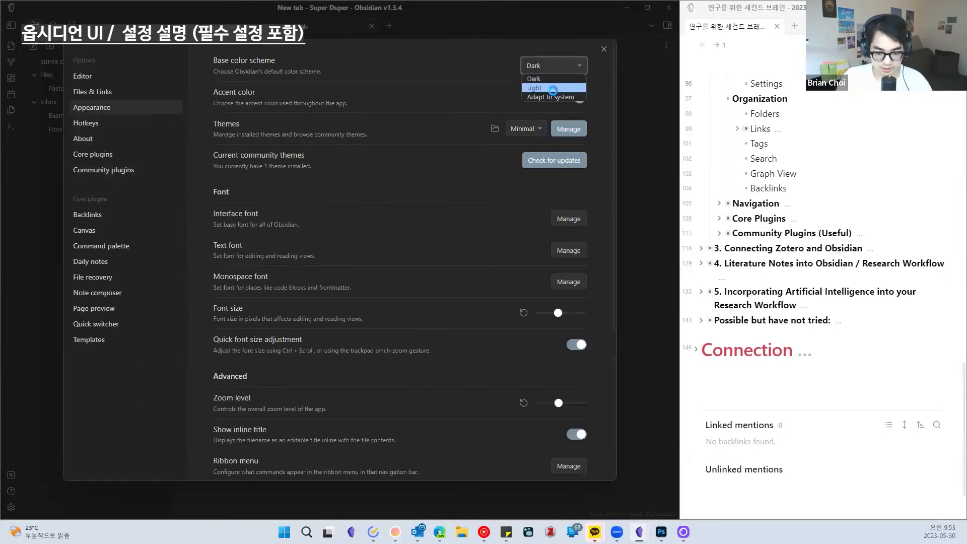
pyautogui.click(535, 76)
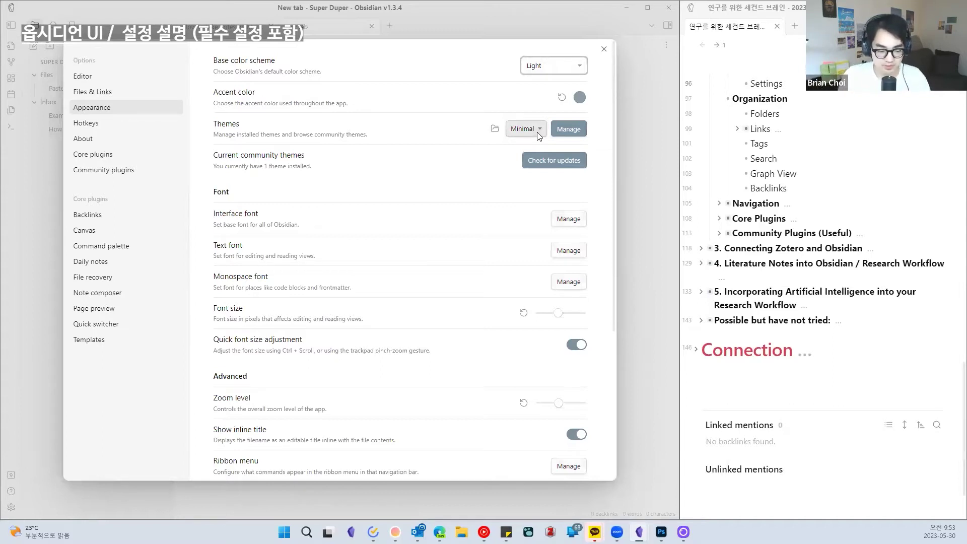
pyautogui.scroll(-1, 519, 143)
pyautogui.scroll(1, 512, 146)
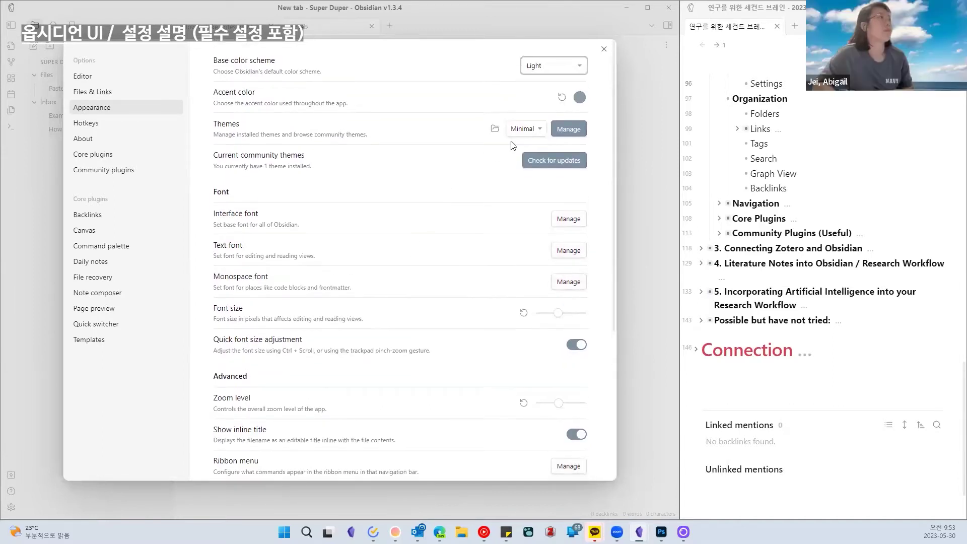
pyautogui.click(533, 129)
pyautogui.click(524, 143)
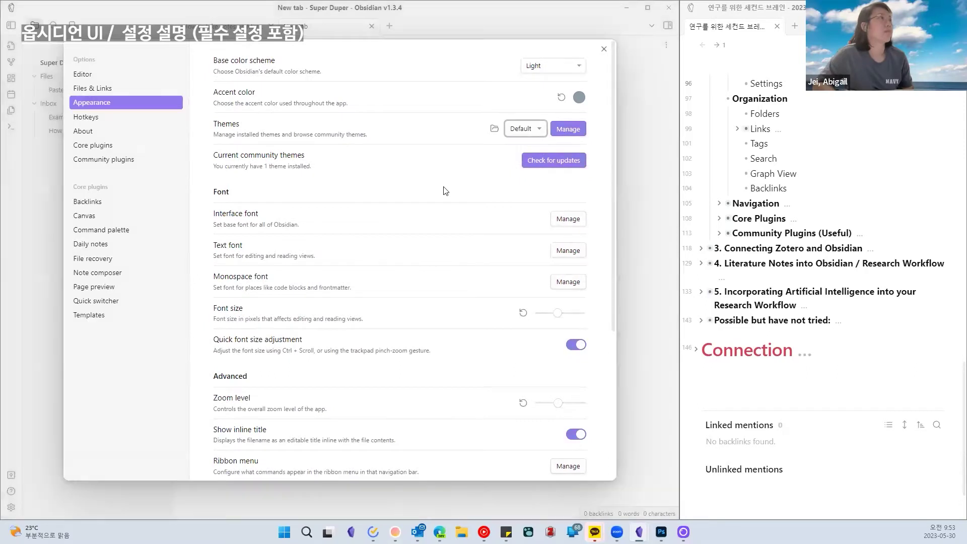
# Set the base color scheme back to Dark and the theme back to Minimal
pyautogui.click(562, 68)
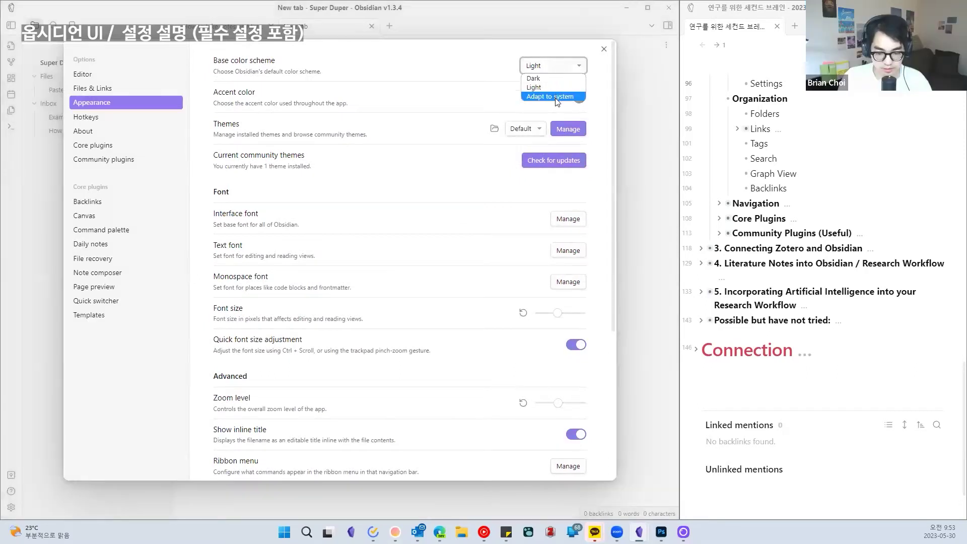
pyautogui.click(534, 79)
pyautogui.click(530, 128)
pyautogui.click(529, 149)
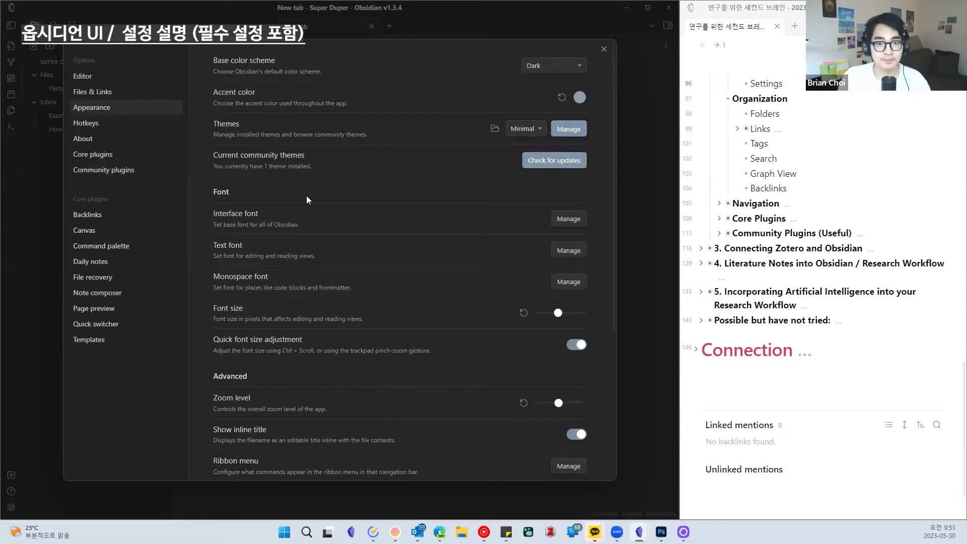
# Look over the font, advanced and CSS snippets options in the Appearance settings
pyautogui.scroll(-2, 485, 191)
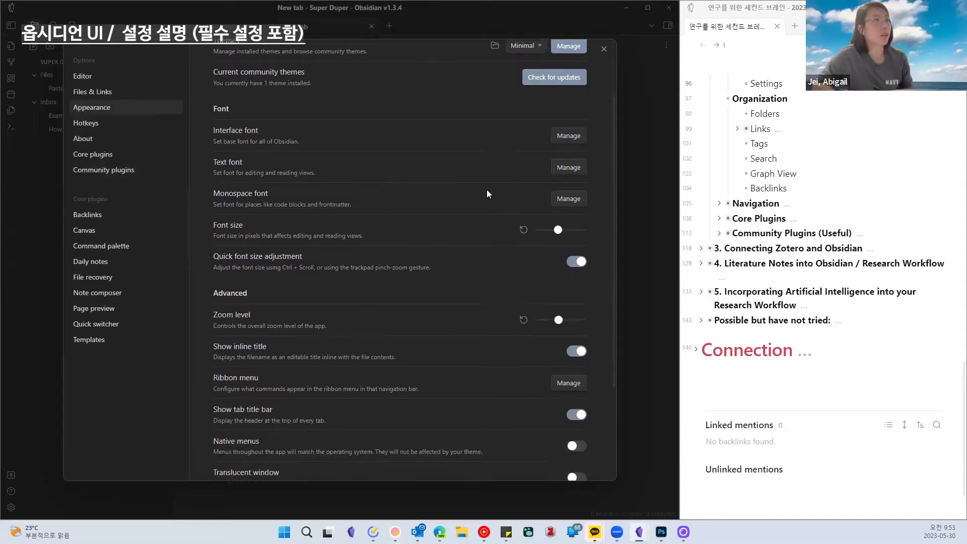
pyautogui.scroll(-3, 521, 196)
pyautogui.scroll(2, 521, 196)
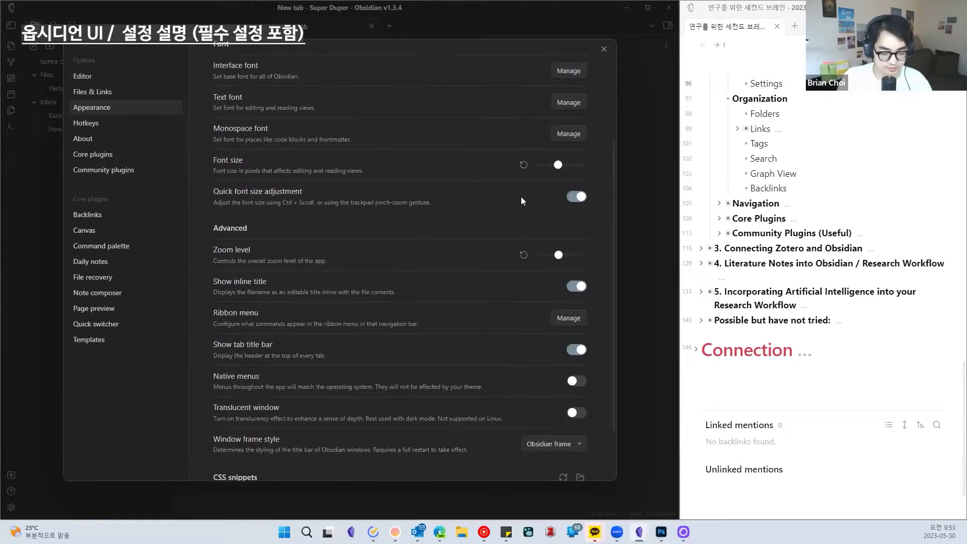
pyautogui.scroll(-2, 276, 254)
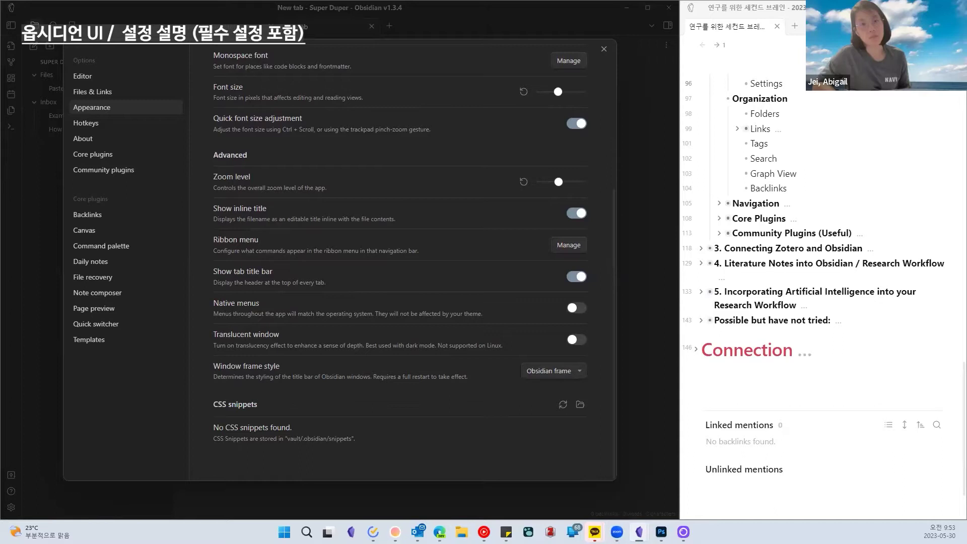
# Switch to the Second Brain vault's window, review the CSS snippets in its Appearance settings, and close the window's settings
pyautogui.moveTo(344, 543); pyautogui.dragTo(343, 107)
pyautogui.doubleClick(343, 107)
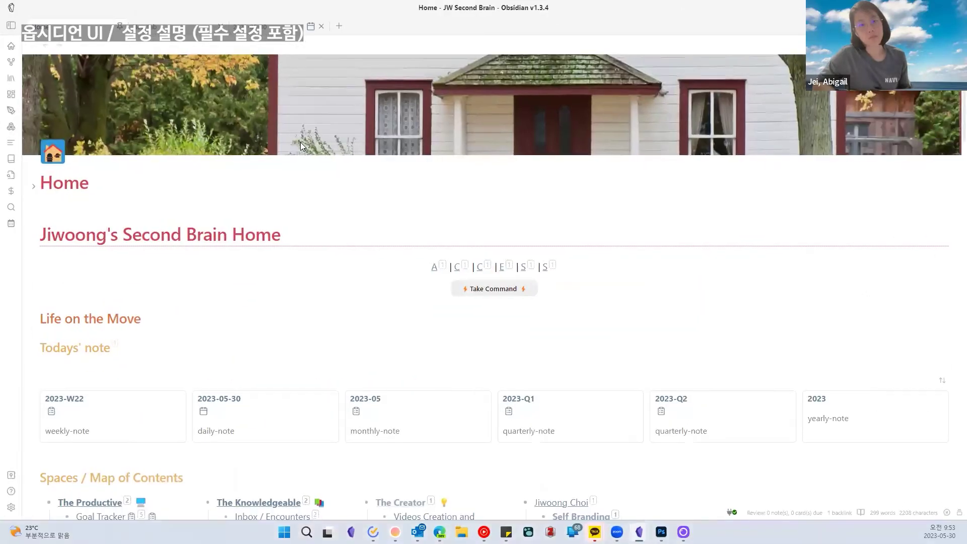
pyautogui.hotkey('ctrl', ',')
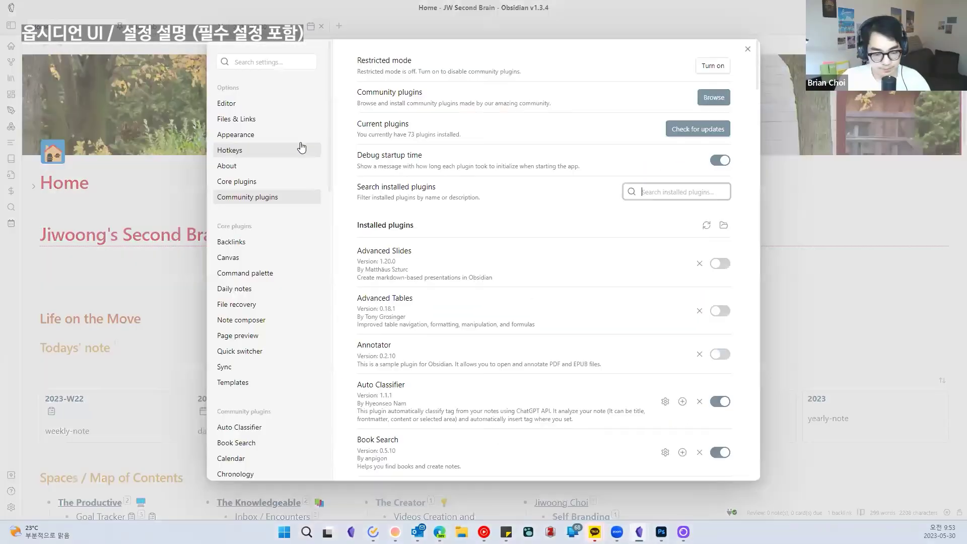
pyautogui.click(272, 134)
pyautogui.scroll(-15, 466, 332)
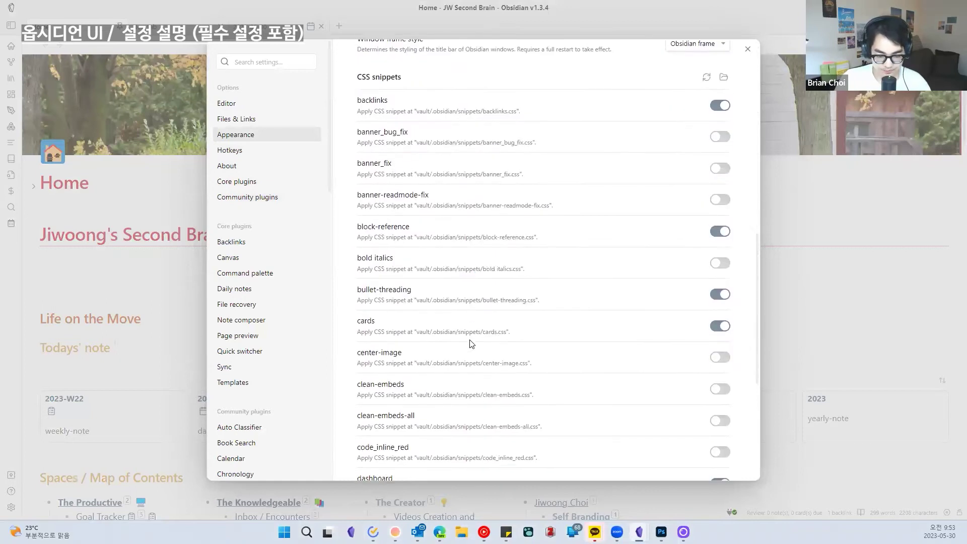
pyautogui.scroll(-2, 474, 329)
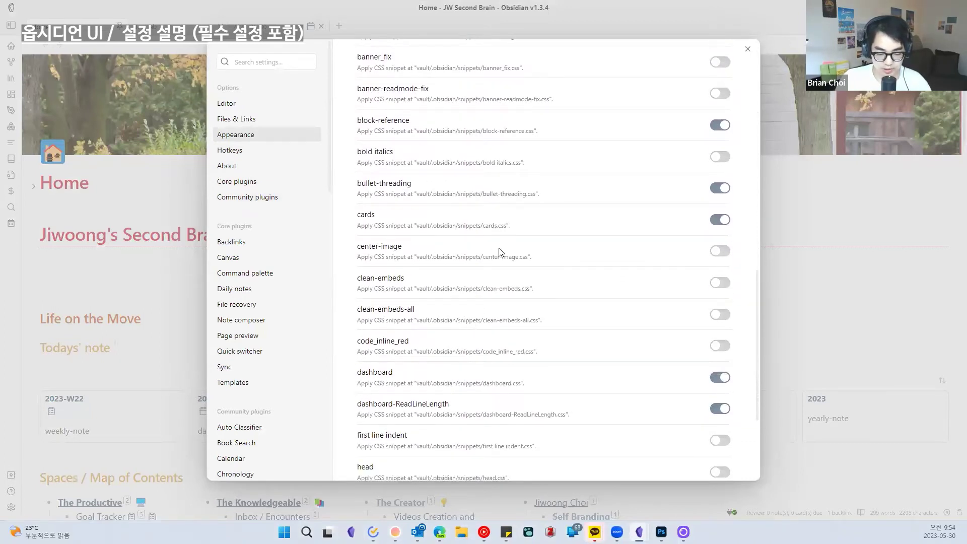
pyautogui.scroll(-3, 508, 254)
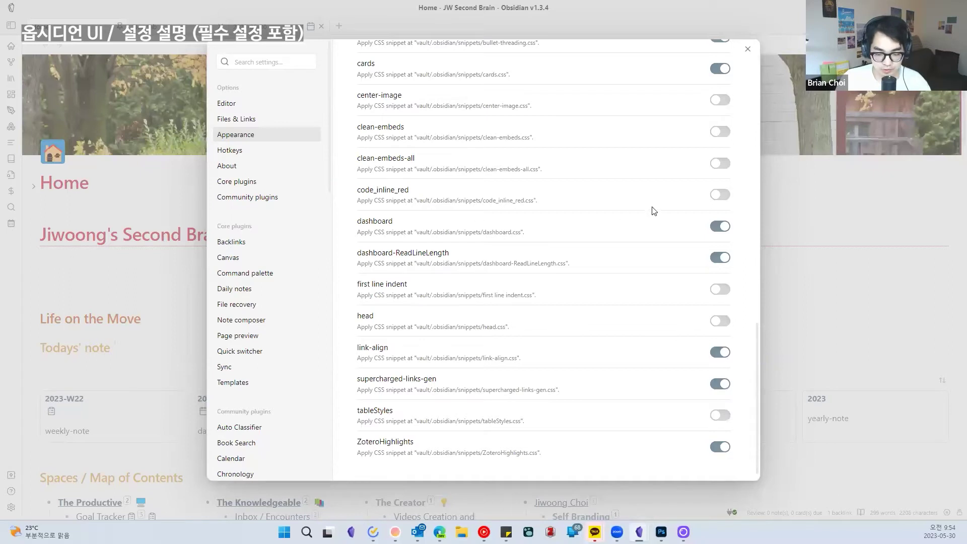
pyautogui.scroll(-1, 506, 312)
pyautogui.scroll(10, 506, 313)
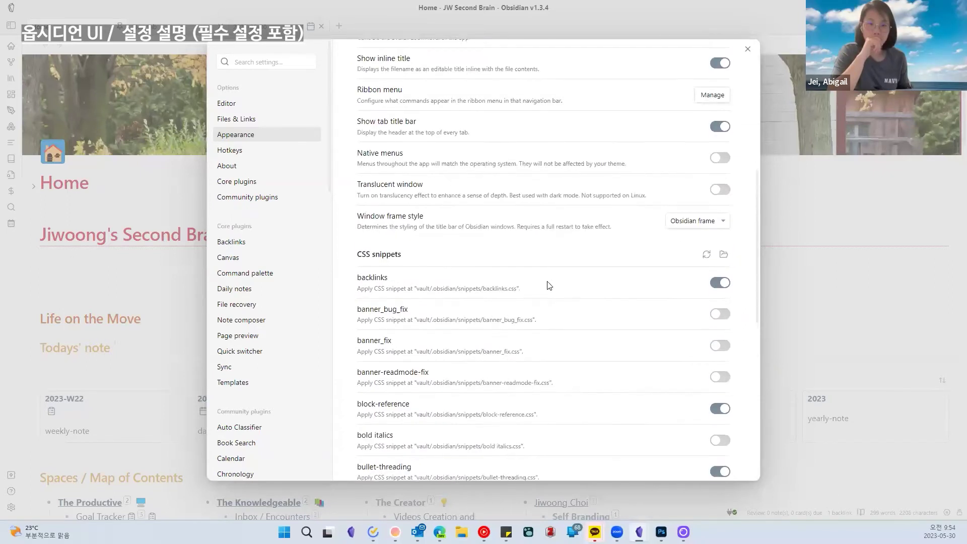
pyautogui.click(748, 49)
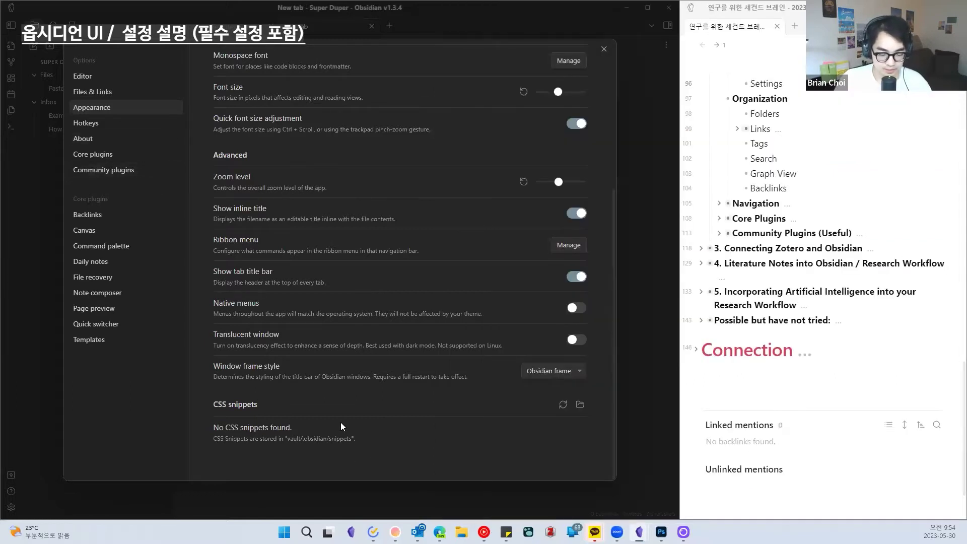
# Leave the Super Duper vault's settings and open the note "How to take notes on Markdown", starting a new line at its end
pyautogui.click(143, 128)
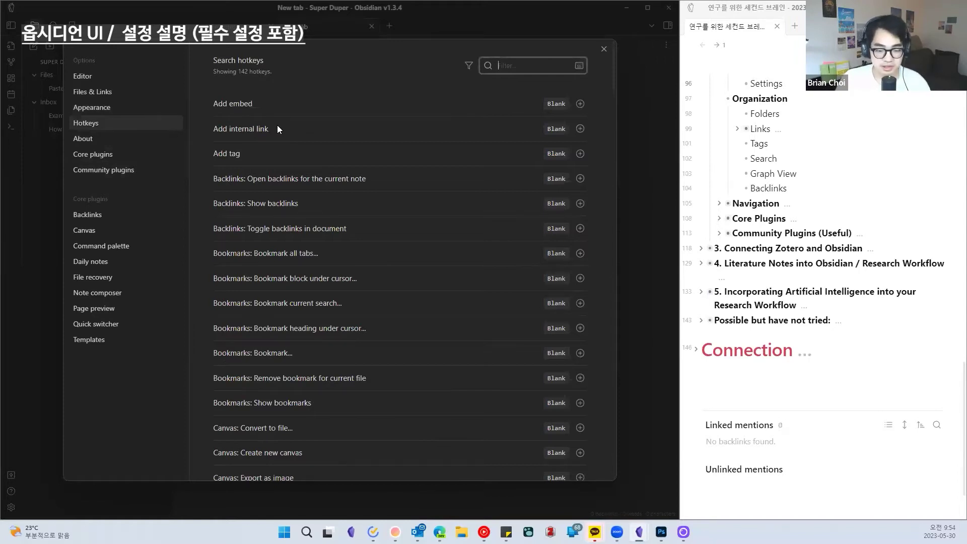
pyautogui.press('Escape')
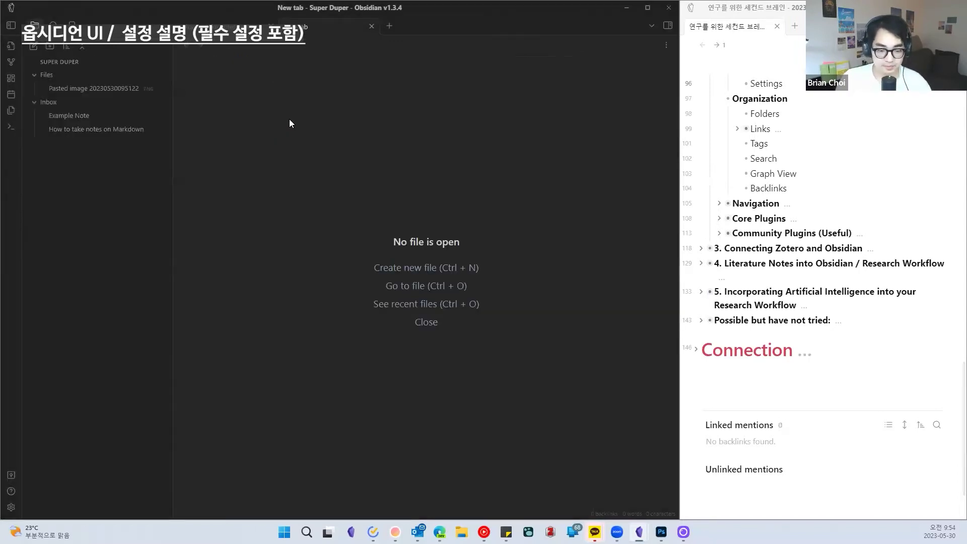
pyautogui.click(256, 28)
pyautogui.scroll(-8, 363, 334)
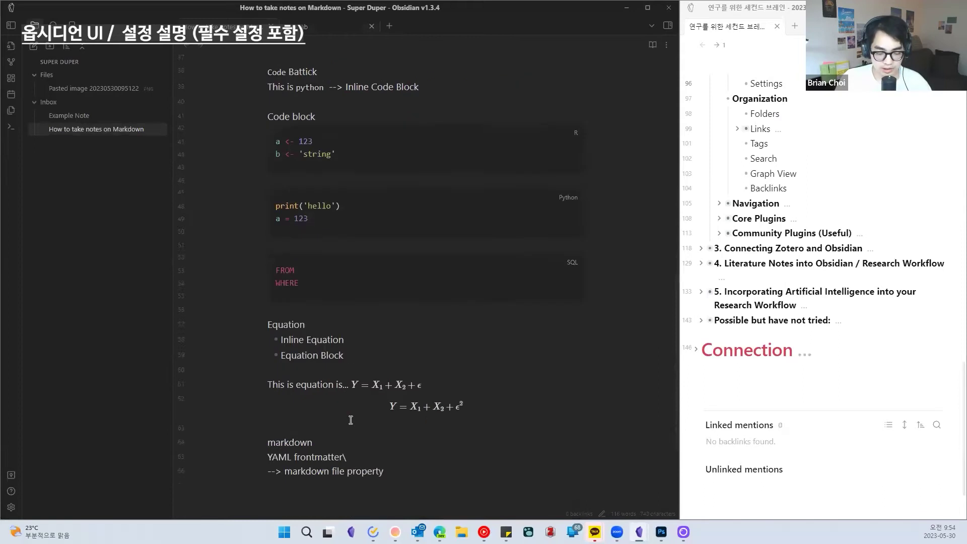
pyautogui.click(403, 347)
pyautogui.press('Return')
pyautogui.press('Return')
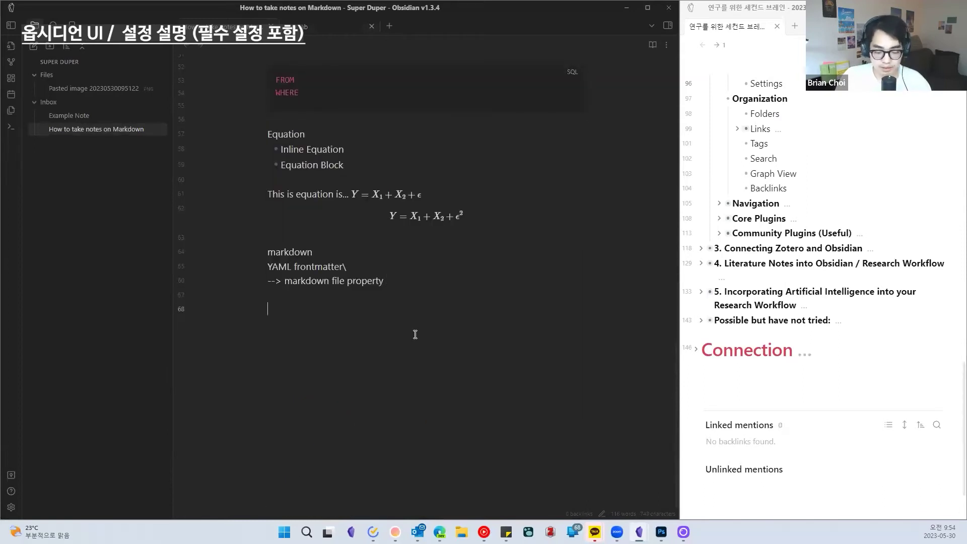
# Bring up the quick switcher and close it, and browse the commands in the command palette
pyautogui.hotkey('ctrl', 'o')
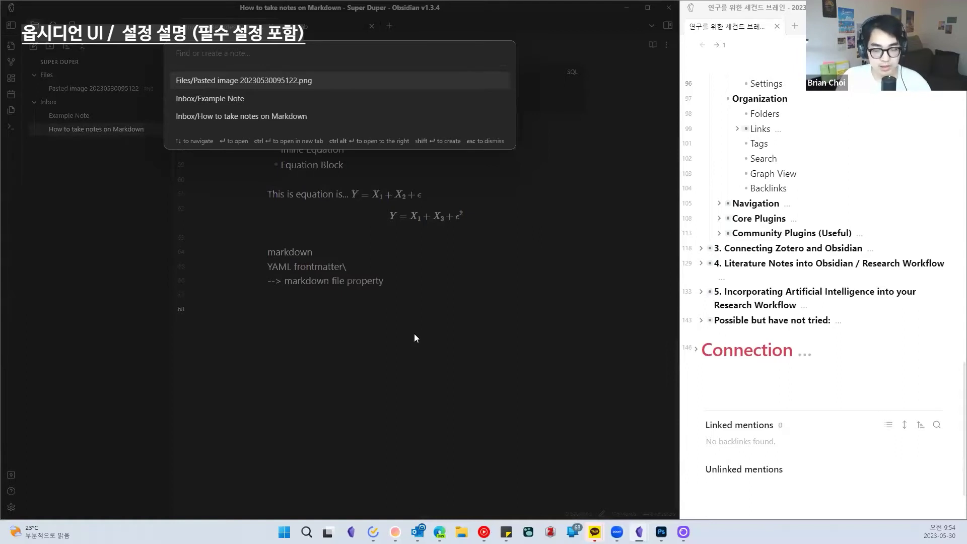
pyautogui.press('Escape')
pyautogui.hotkey('ctrl', 'p')
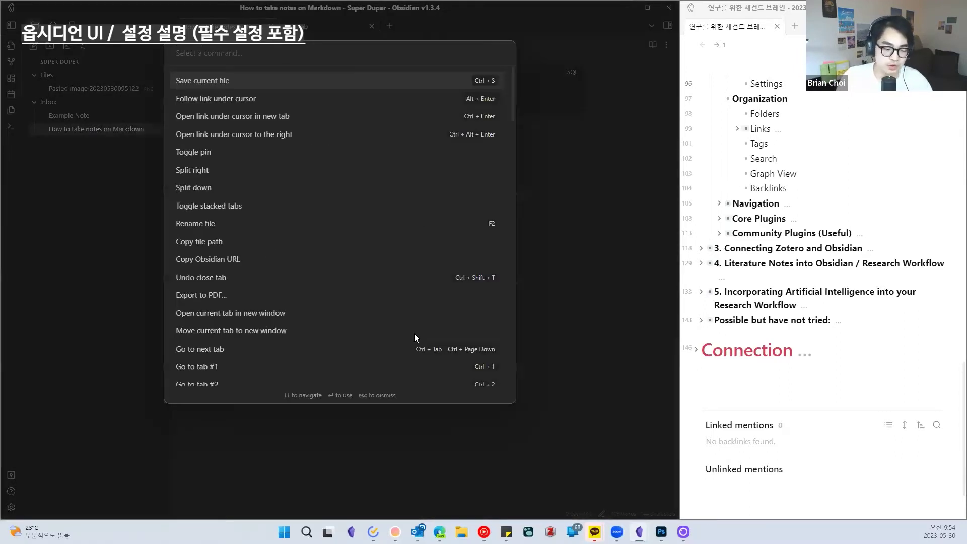
pyautogui.scroll(-5, 397, 265)
pyautogui.scroll(8, 396, 266)
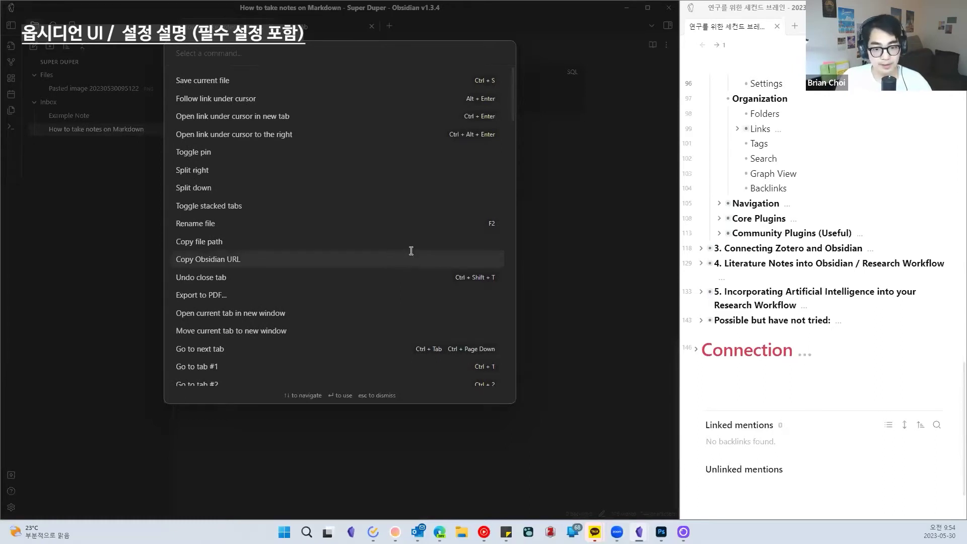
pyautogui.press('Escape')
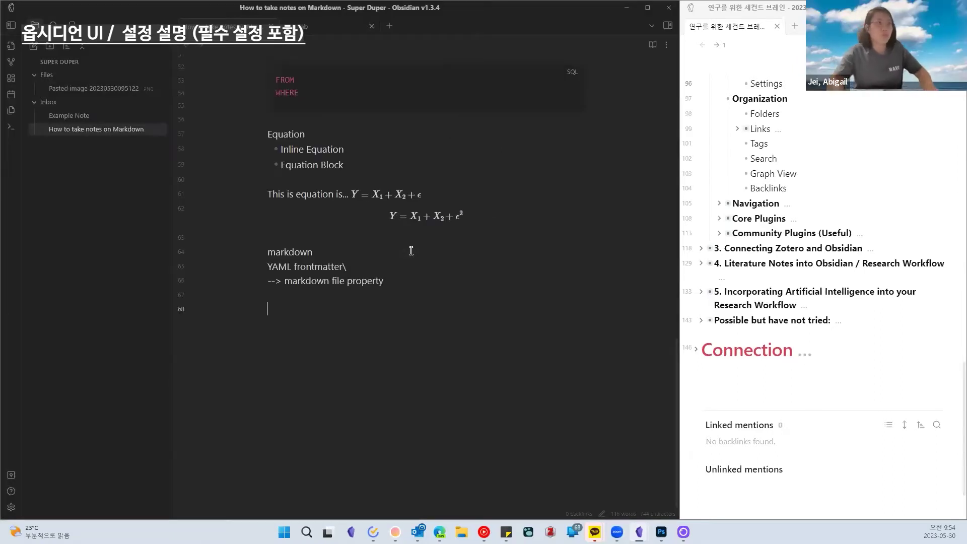
# Write "Cmd + P : Command Palette" at the end of the note, with Cmd + P as inline code
pyautogui.write('d')
pyautogui.press('BackSpace')
pyautogui.write('Ctrol')
pyautogui.press('BackSpace')
pyautogui.press('BackSpace')
pyautogui.press('BackSpace')
pyautogui.press('BackSpace')
pyautogui.press('BackSpace')
pyautogui.write('`Ctr')
pyautogui.press('BackSpace')
pyautogui.write('d + P')
pyautogui.press('Right')
pyautogui.write(': Command Paellet')
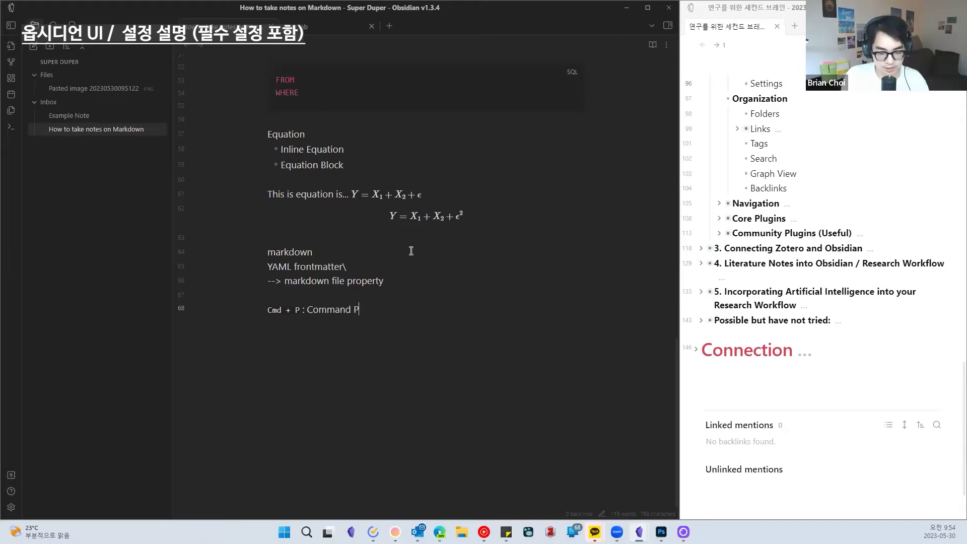
pyautogui.press('BackSpace')
pyautogui.press('BackSpace')
pyautogui.press('BackSpace')
pyautogui.press('BackSpace')
pyautogui.press('BackSpace')
pyautogui.write('lette')
# Add the line "Cmd + O : Open new file" below, with Cmd + O as inline code
pyautogui.press('Return')
pyautogui.write('`')
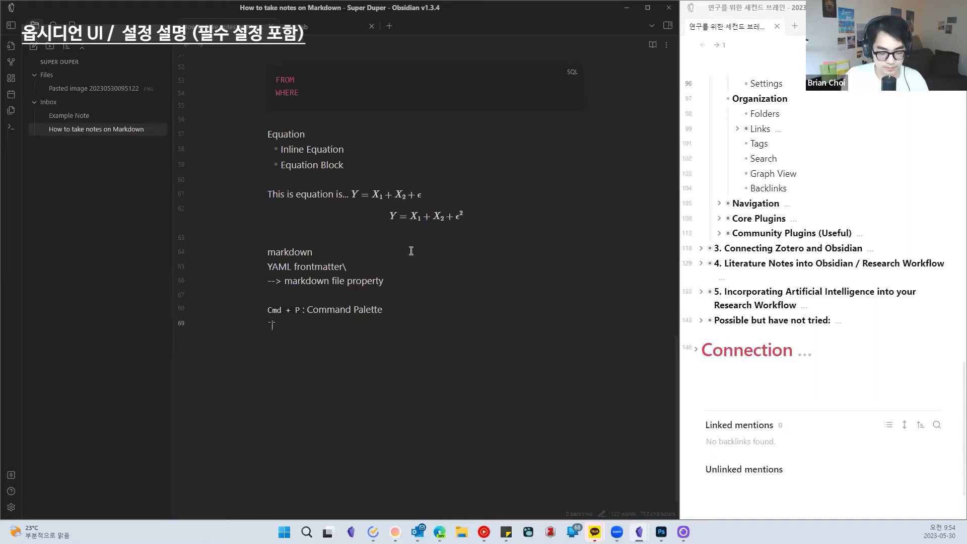
pyautogui.write('Cm')
pyautogui.write('O : Open f')
pyautogui.press('BackSpace')
pyautogui.press('BackSpace')
pyautogui.press('BackSpace')
pyautogui.press('BackSpace')
pyautogui.write('en new file')
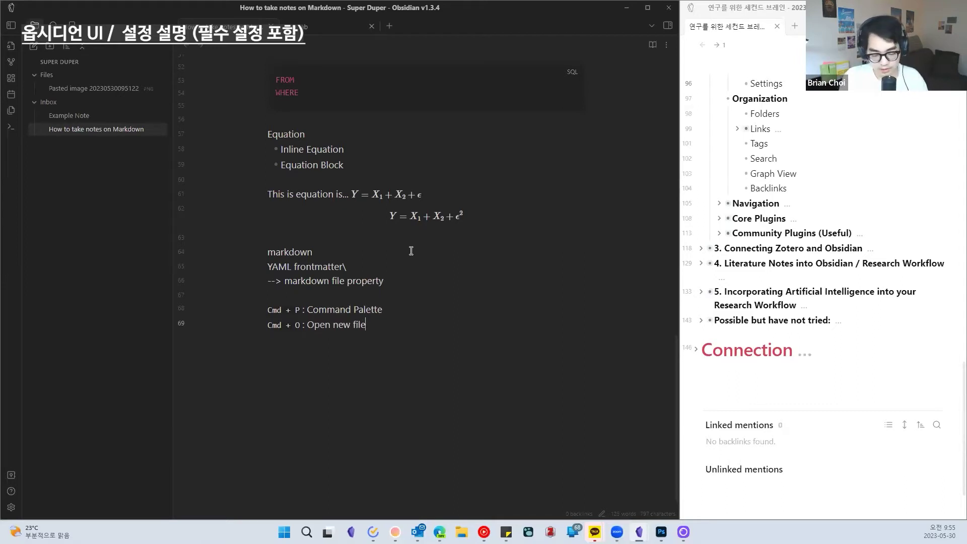
# Reopen the command palette, look through its commands and their shortcuts, and dismiss it
pyautogui.hotkey('ctrl', 'p')
pyautogui.scroll(-5, 389, 224)
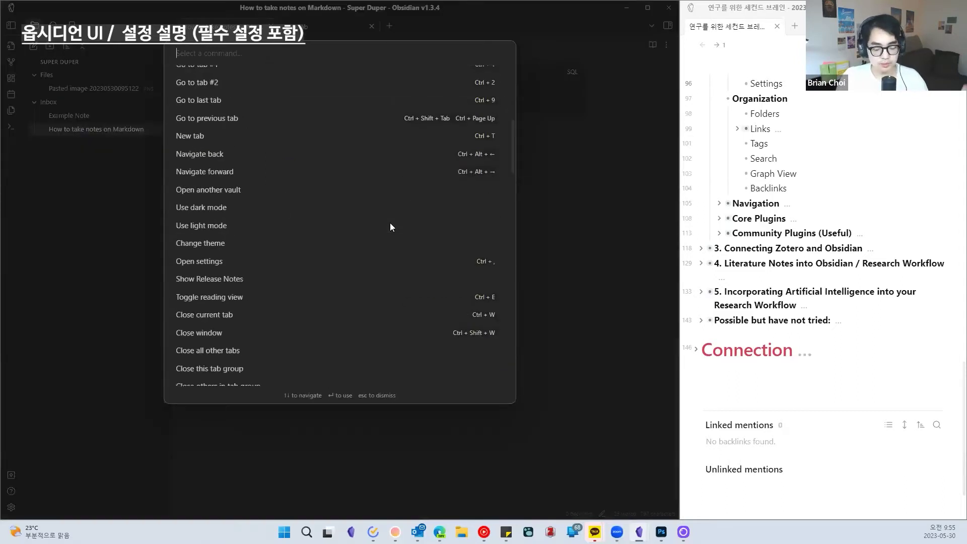
pyautogui.scroll(-5, 389, 223)
pyautogui.scroll(10, 390, 221)
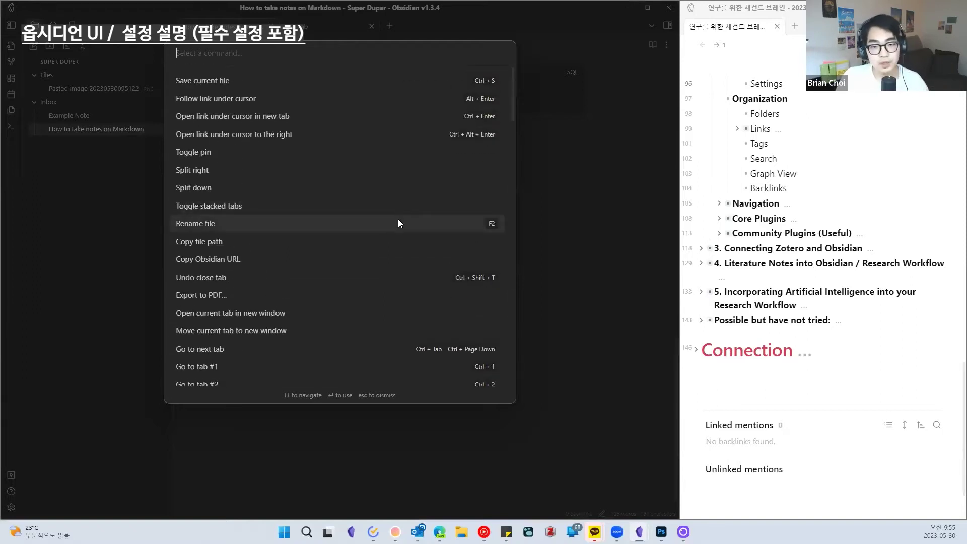
pyautogui.press('Escape')
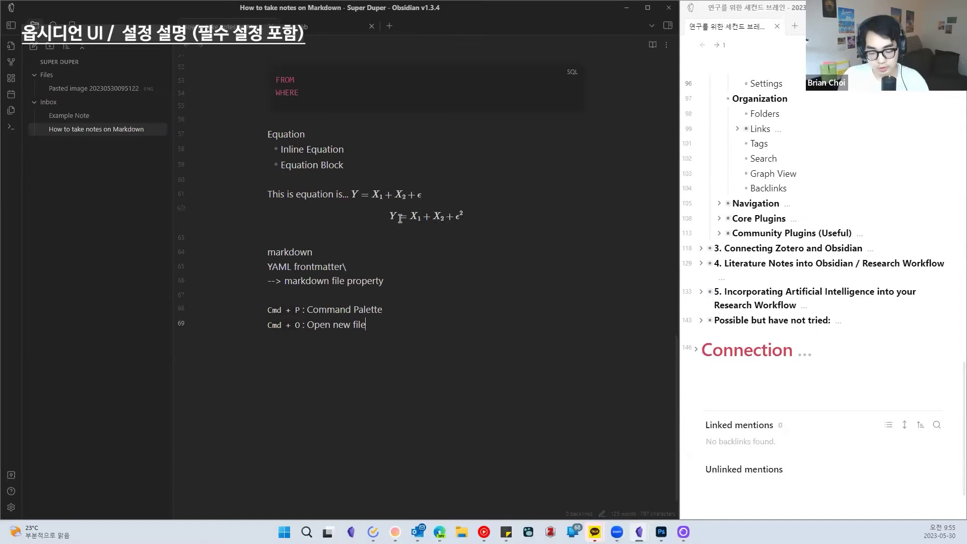
# Open the Hotkeys settings and look through the commands and their assigned hotkeys
pyautogui.click(10, 508)
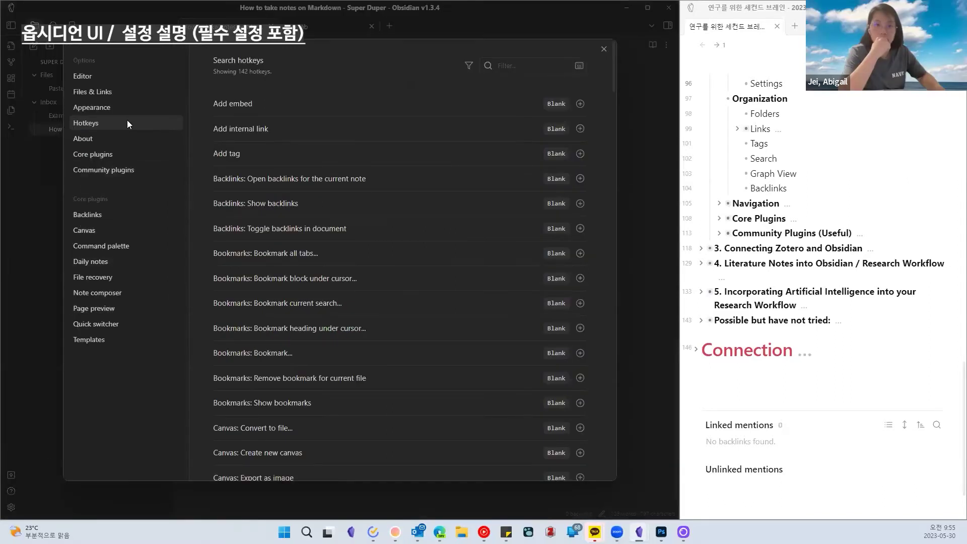
pyautogui.scroll(-20, 441, 246)
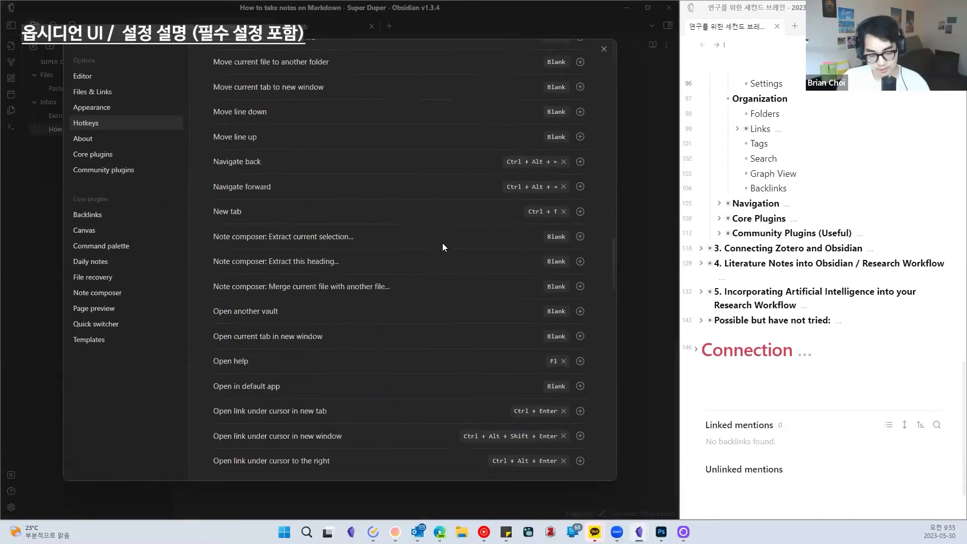
pyautogui.scroll(20, 442, 246)
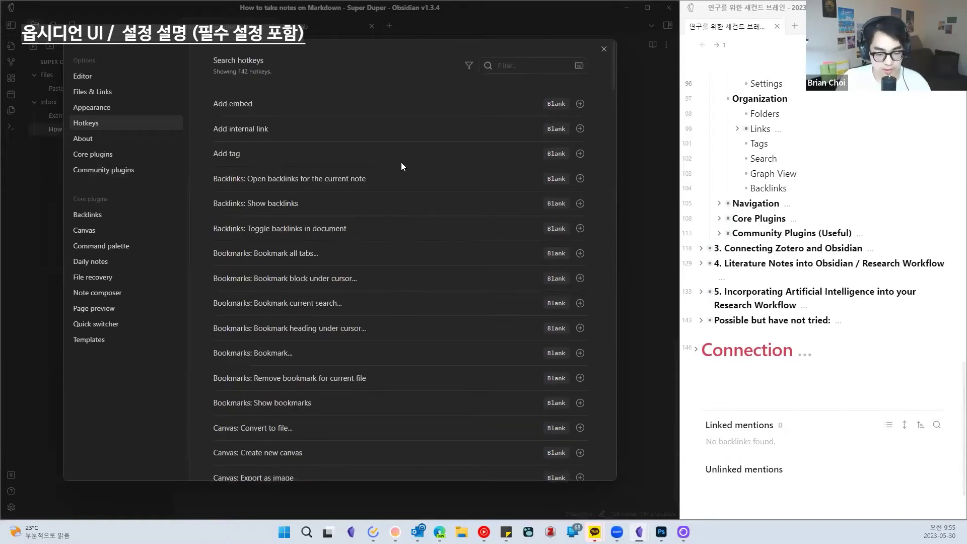
pyautogui.scroll(-6, 296, 226)
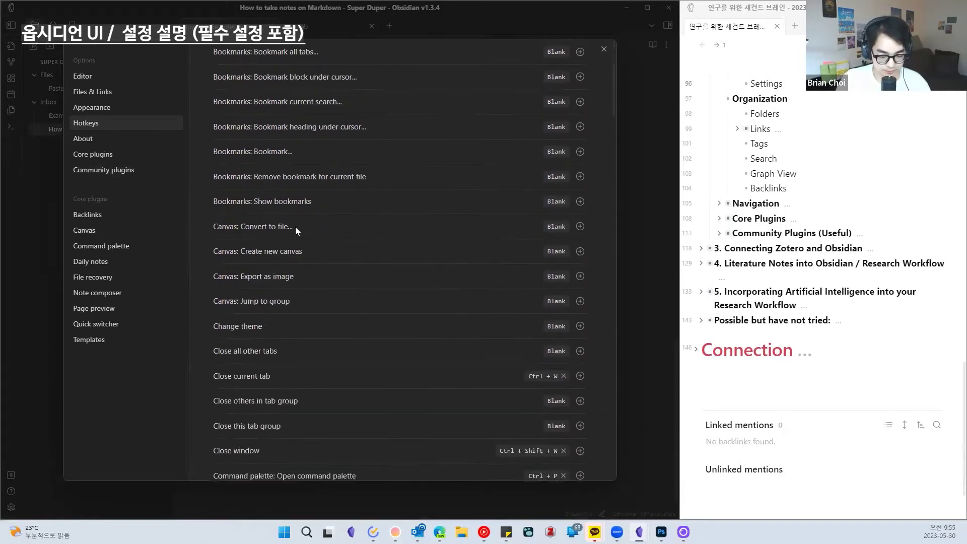
# Assign Ctrl + Alt + N as an additional hotkey for Create new note, then remove it again
pyautogui.scroll(-5, 295, 227)
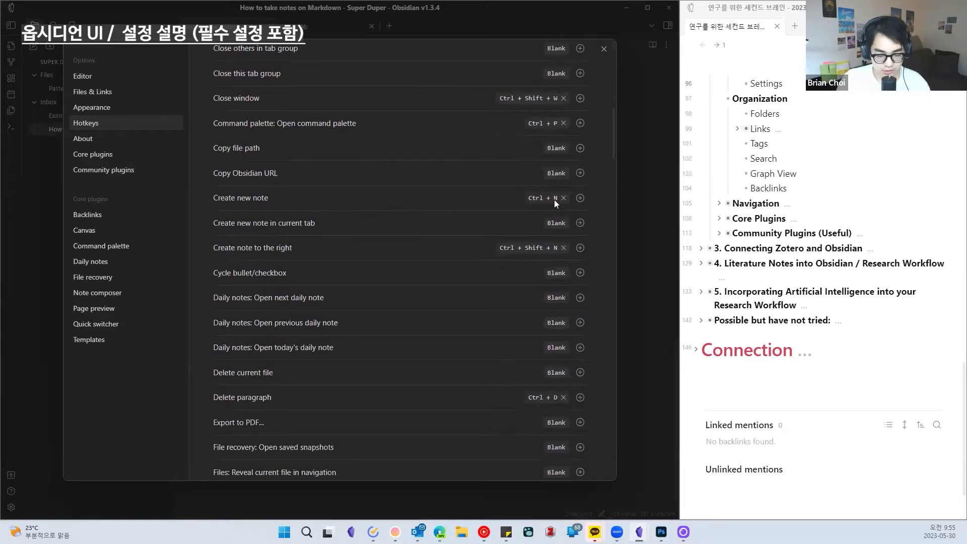
pyautogui.click(580, 198)
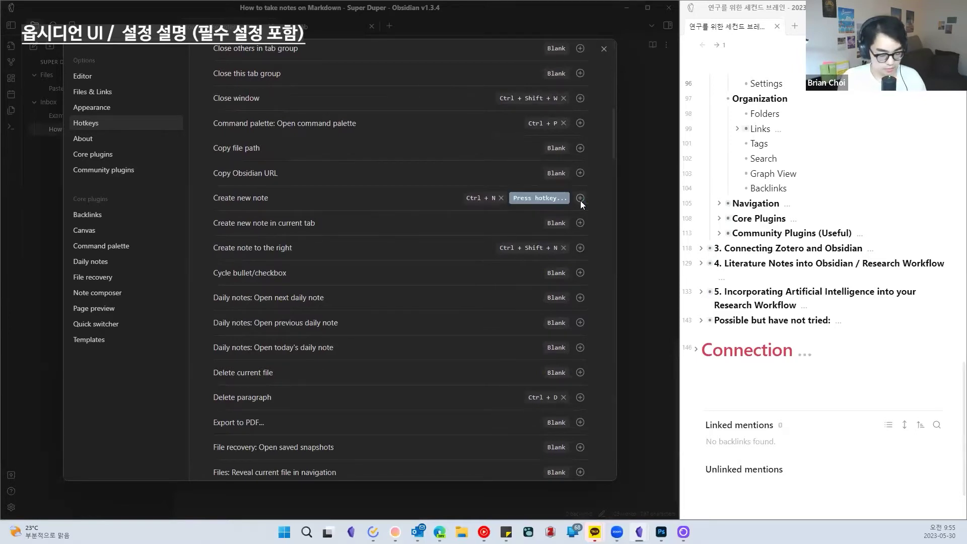
pyautogui.hotkey('ctrl', 'alt', 'n')
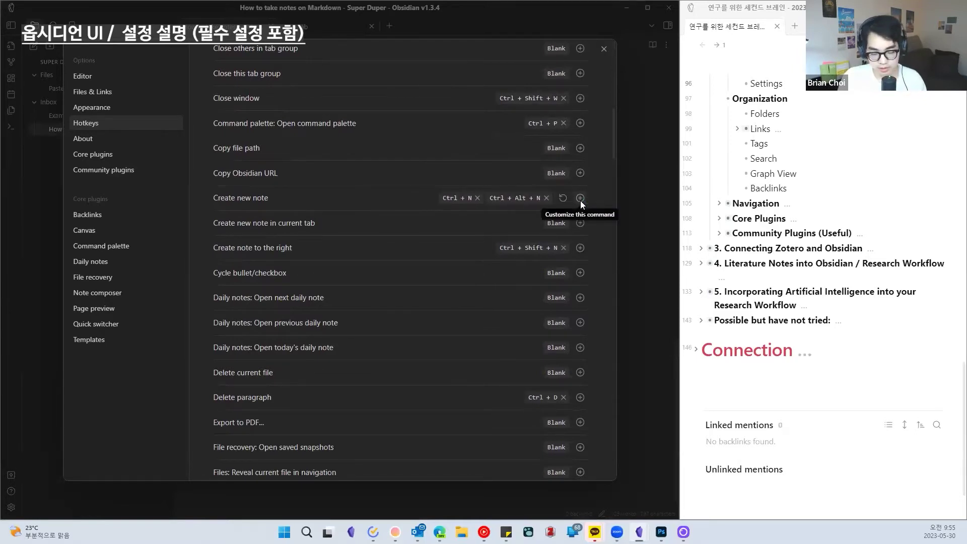
pyautogui.click(547, 198)
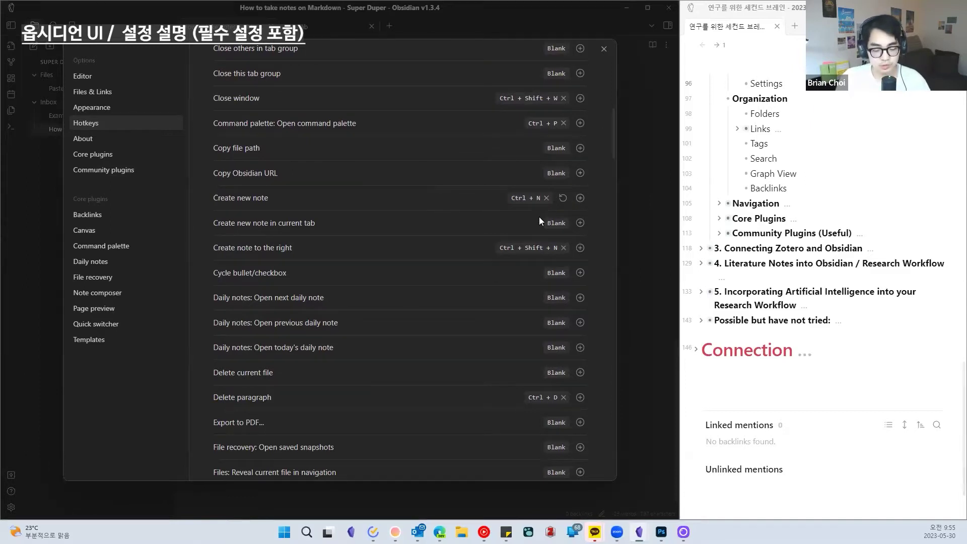
# Look through the full list of commands and their assigned hotkeys in the Hotkeys settings
pyautogui.scroll(-2, 531, 237)
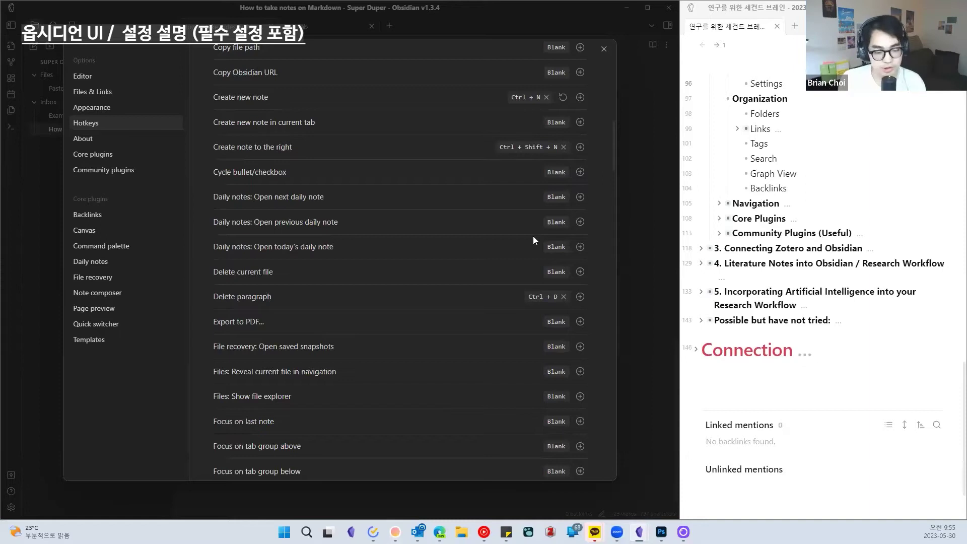
pyautogui.scroll(10, 534, 207)
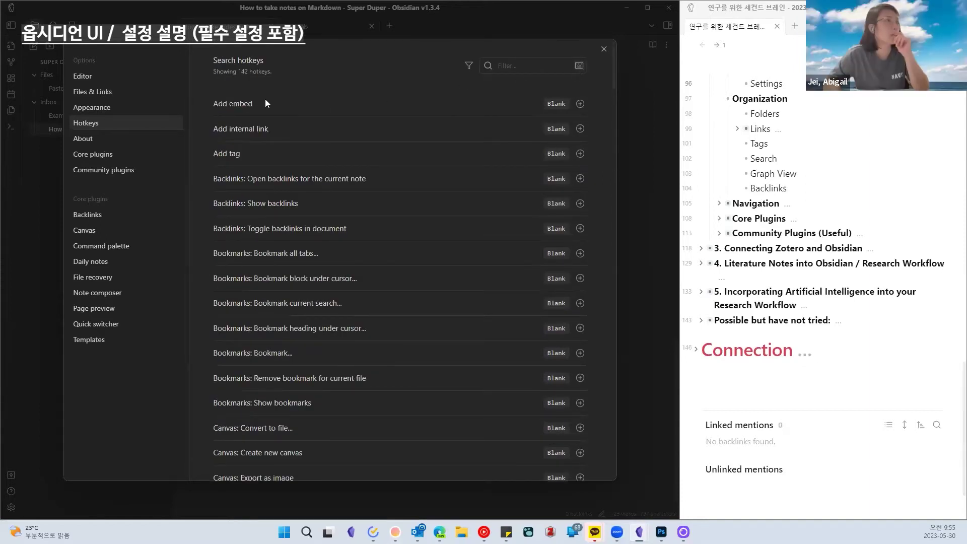
pyautogui.scroll(-20, 306, 209)
pyautogui.scroll(-5, 306, 208)
pyautogui.scroll(20, 306, 208)
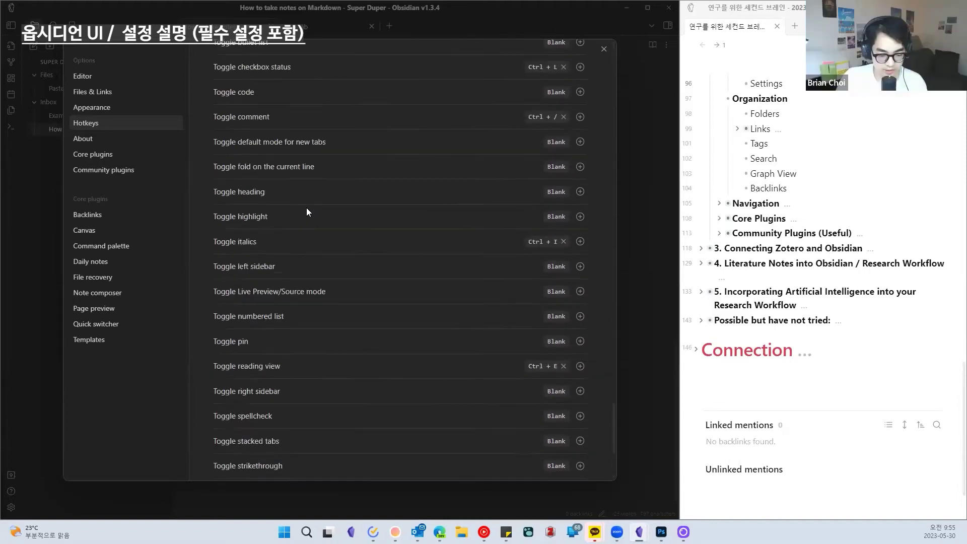
# Open the About settings and review the update, account and advanced options and the available display languages
pyautogui.click(96, 139)
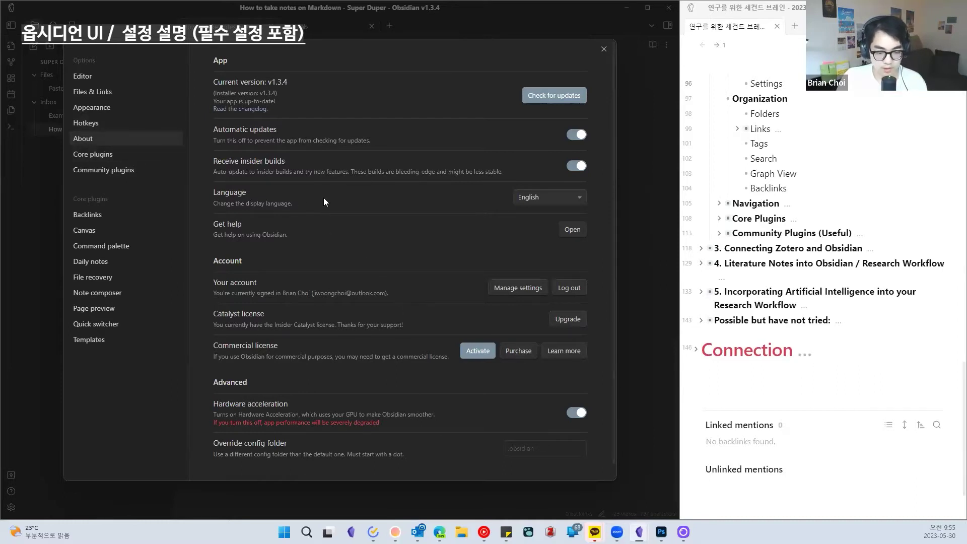
pyautogui.scroll(-1, 398, 169)
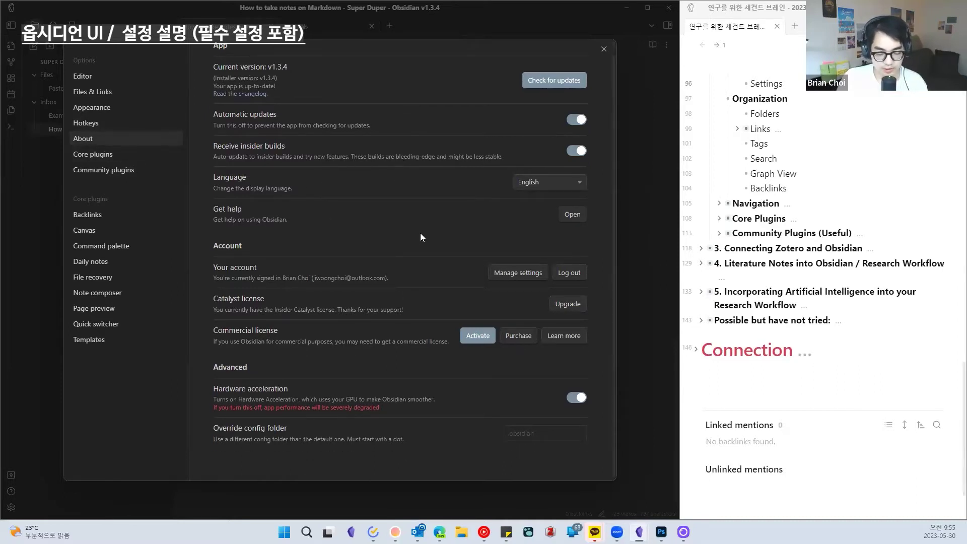
pyautogui.scroll(1, 335, 302)
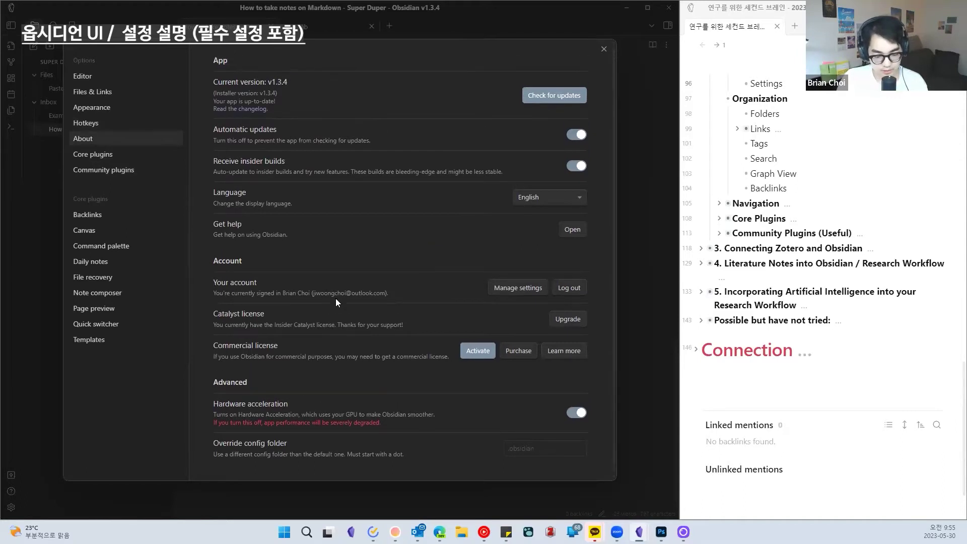
pyautogui.scroll(-1, 335, 302)
pyautogui.scroll(1, 335, 303)
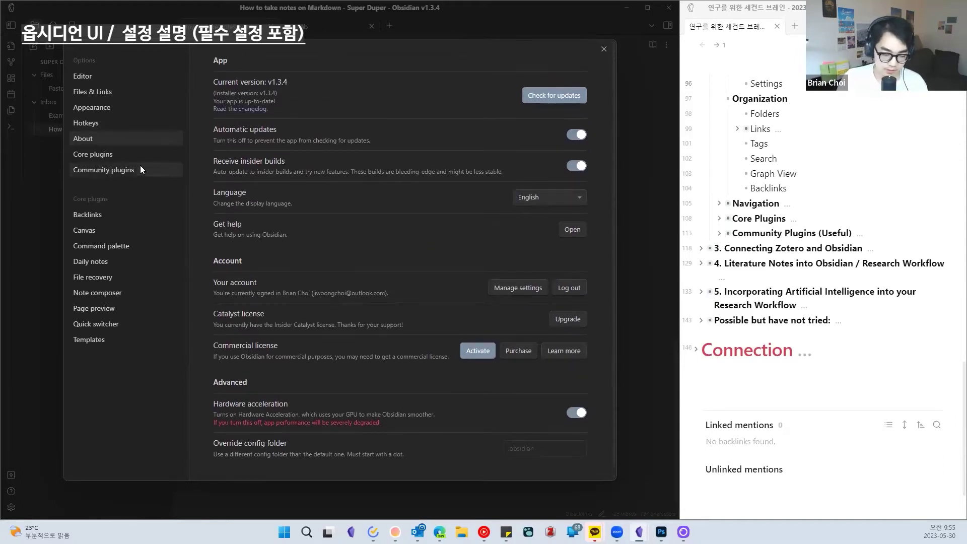
pyautogui.click(542, 198)
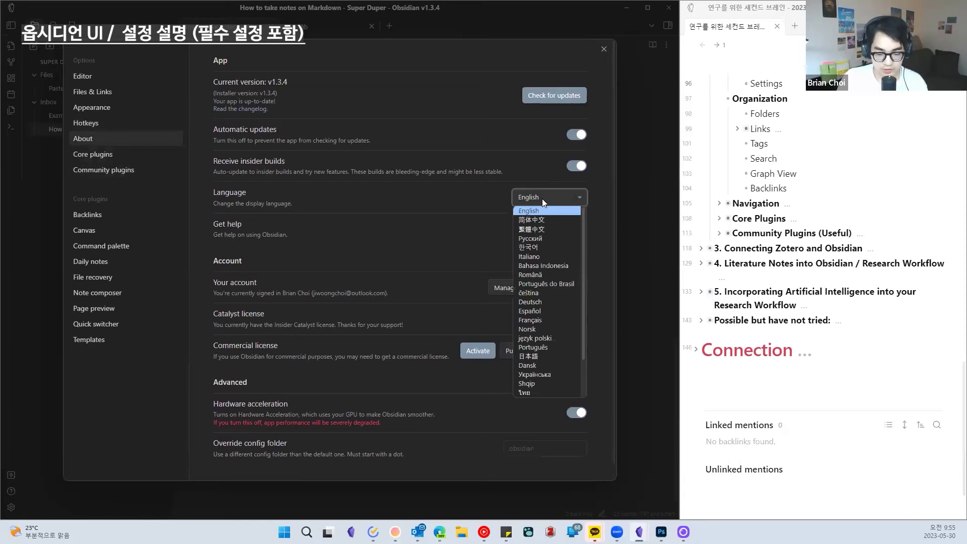
pyautogui.click(542, 198)
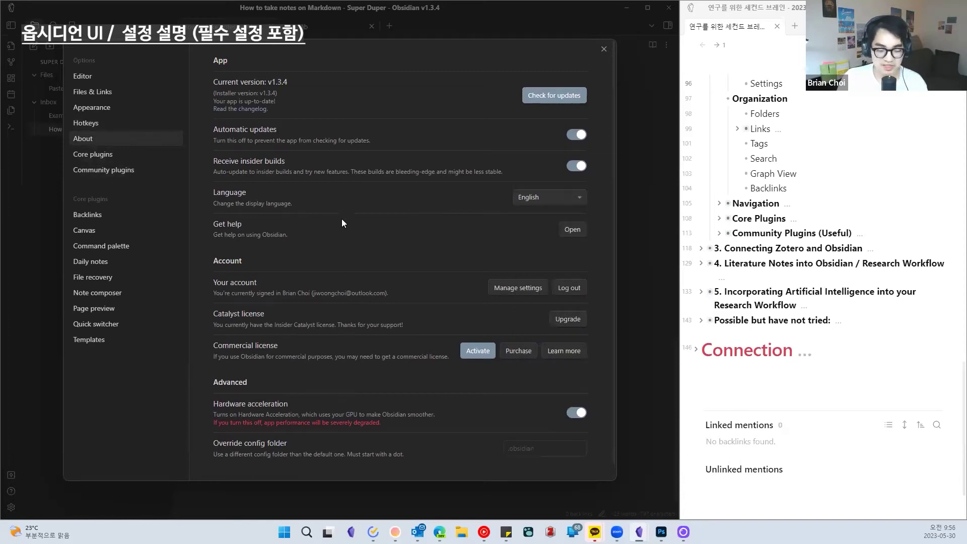
# Open the Core plugins settings and expand the Navigation and Core Plugins sections in the outline note
pyautogui.click(118, 153)
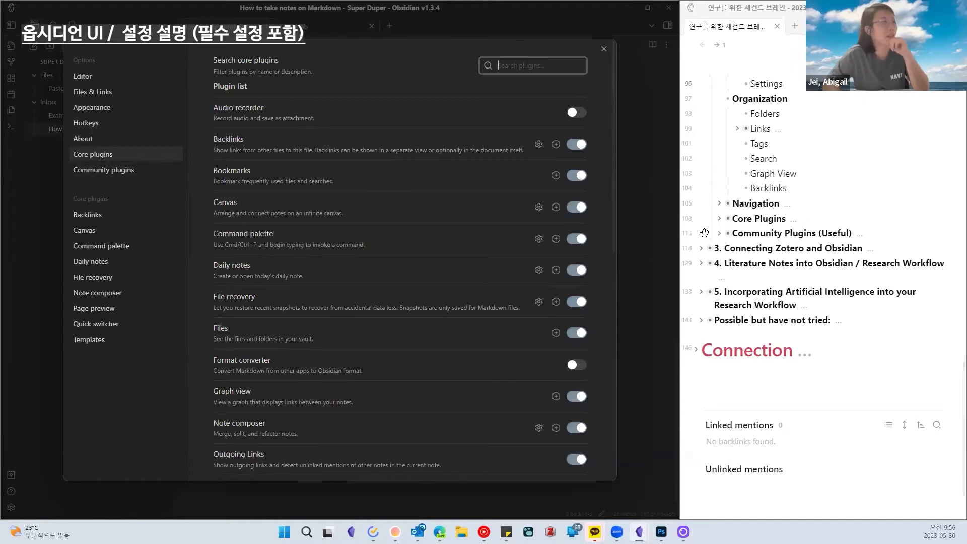
pyautogui.click(717, 203)
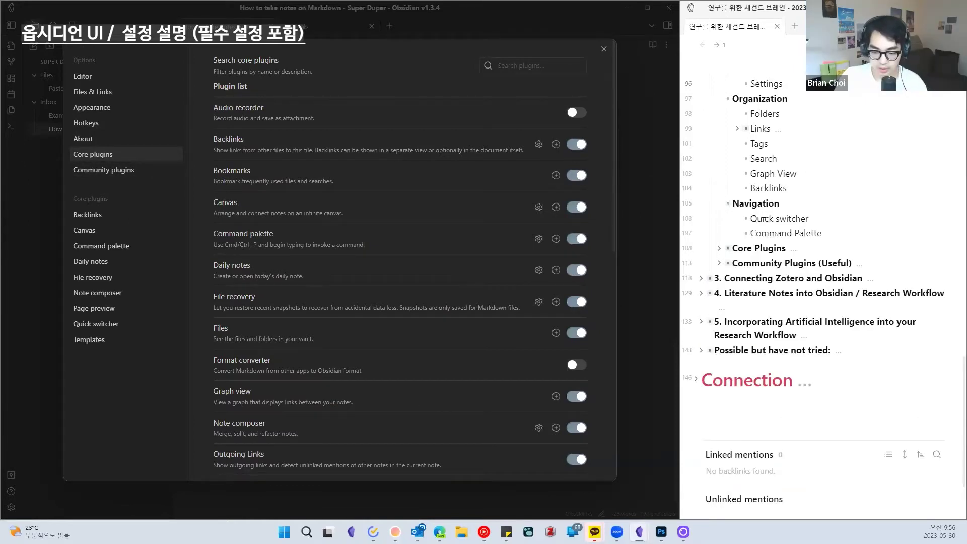
pyautogui.click(718, 247)
pyautogui.scroll(-1, 784, 230)
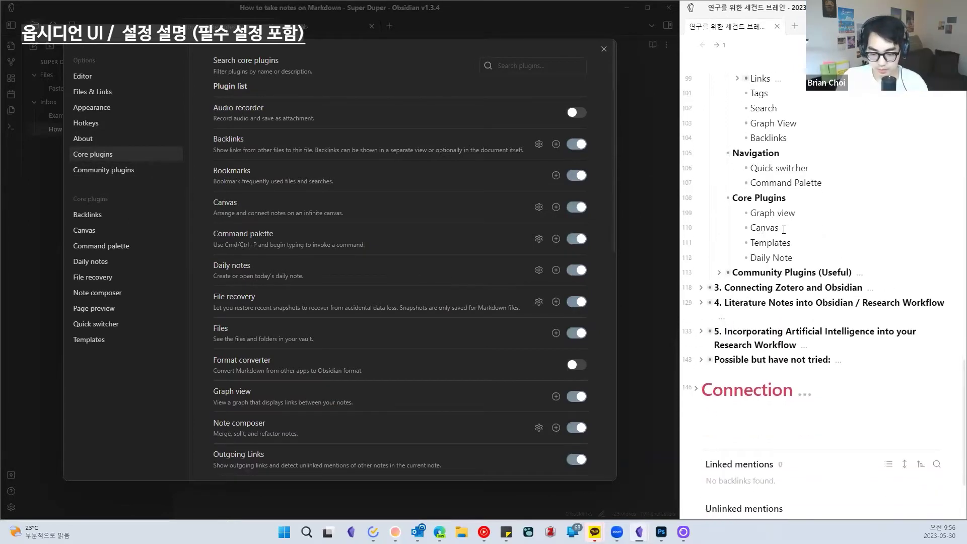
# Compare the Core plugins and Community plugins settings, and look through the whole list of core plugins
pyautogui.click(103, 171)
pyautogui.click(115, 155)
pyautogui.click(139, 167)
pyautogui.click(141, 153)
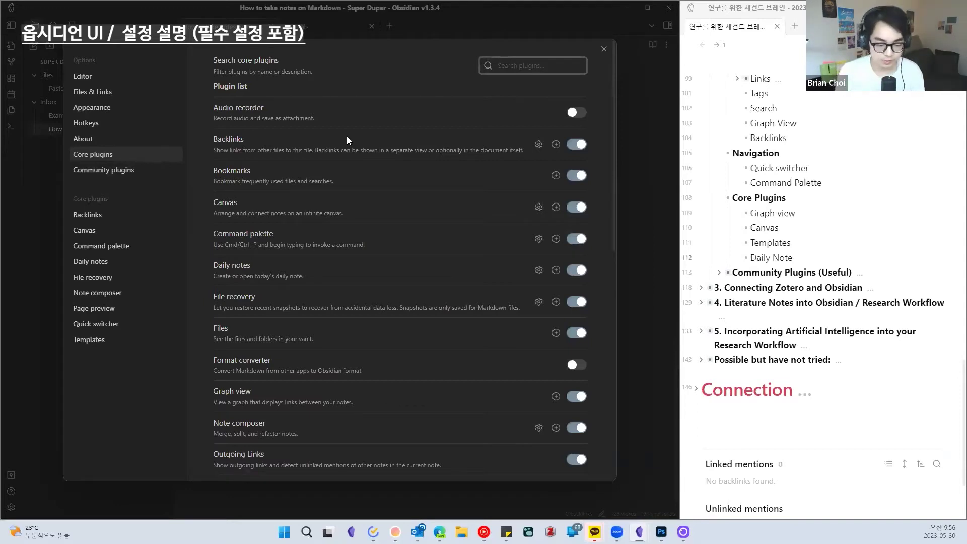
pyautogui.scroll(-1, 374, 135)
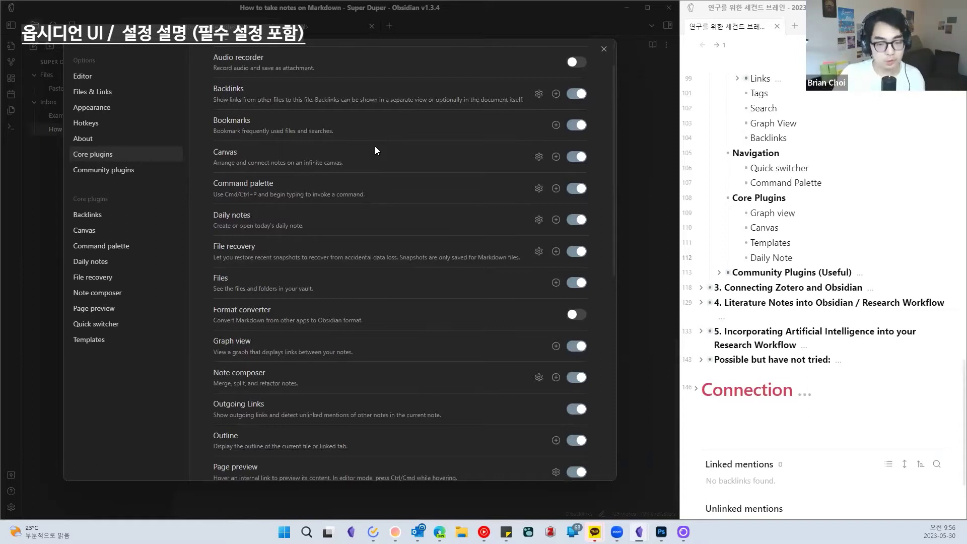
pyautogui.scroll(-8, 415, 271)
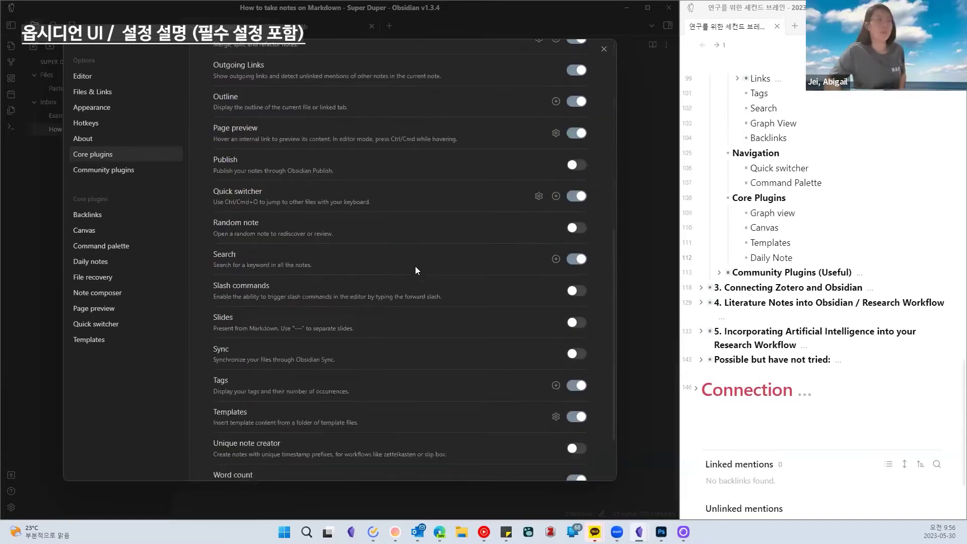
pyautogui.scroll(8, 421, 281)
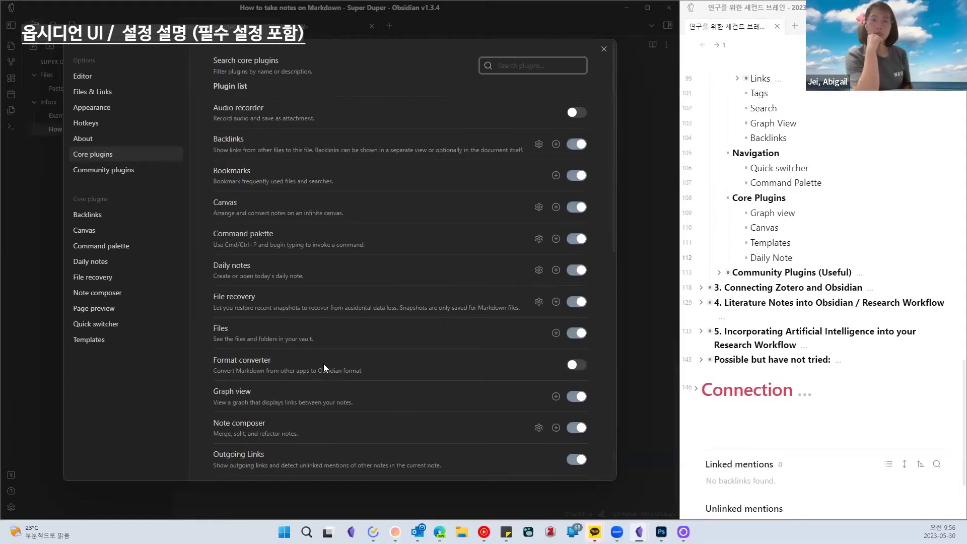
pyautogui.scroll(-4, 332, 333)
pyautogui.scroll(-5, 340, 313)
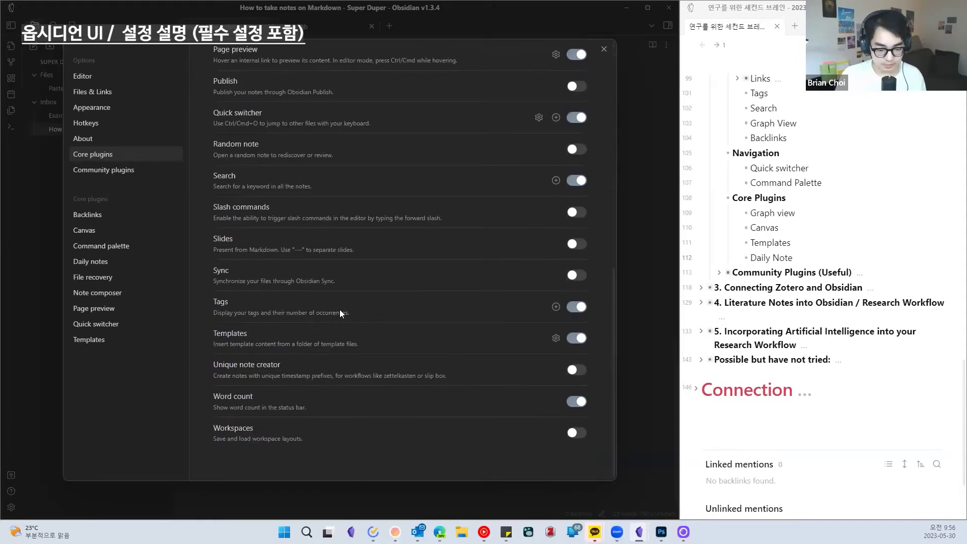
pyautogui.scroll(1, 417, 350)
pyautogui.scroll(-1, 418, 349)
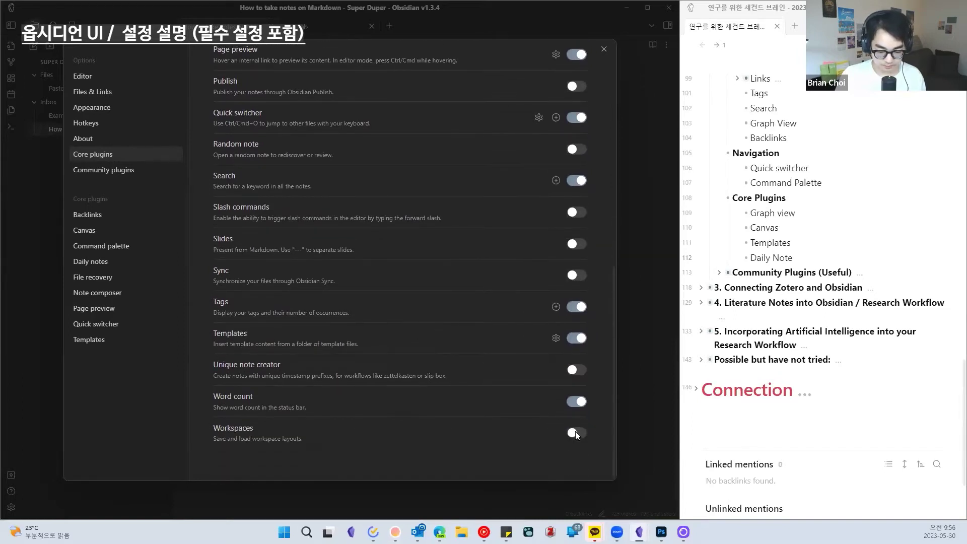
# Enable the Workspaces core plugin
pyautogui.click(110, 151)
pyautogui.scroll(-6, 352, 303)
pyautogui.scroll(-3, 352, 300)
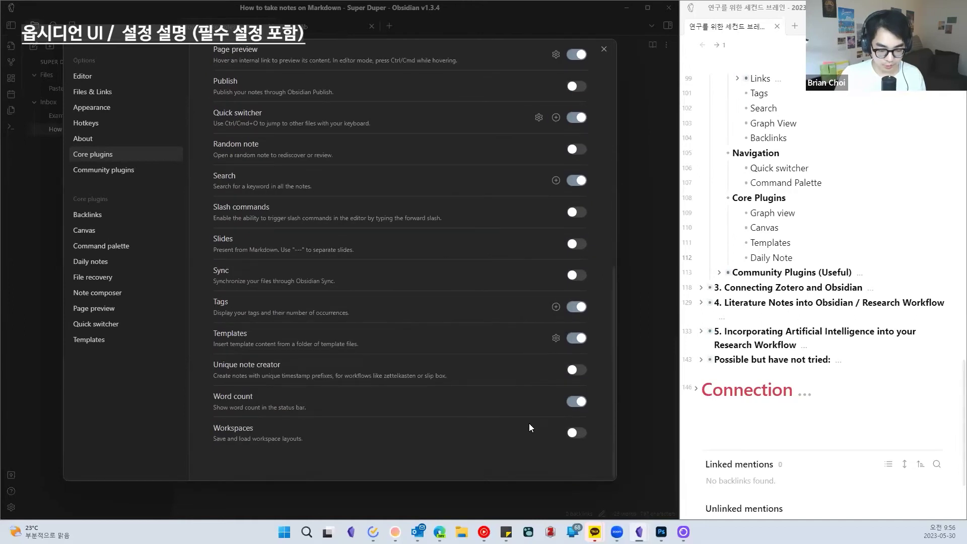
pyautogui.click(582, 433)
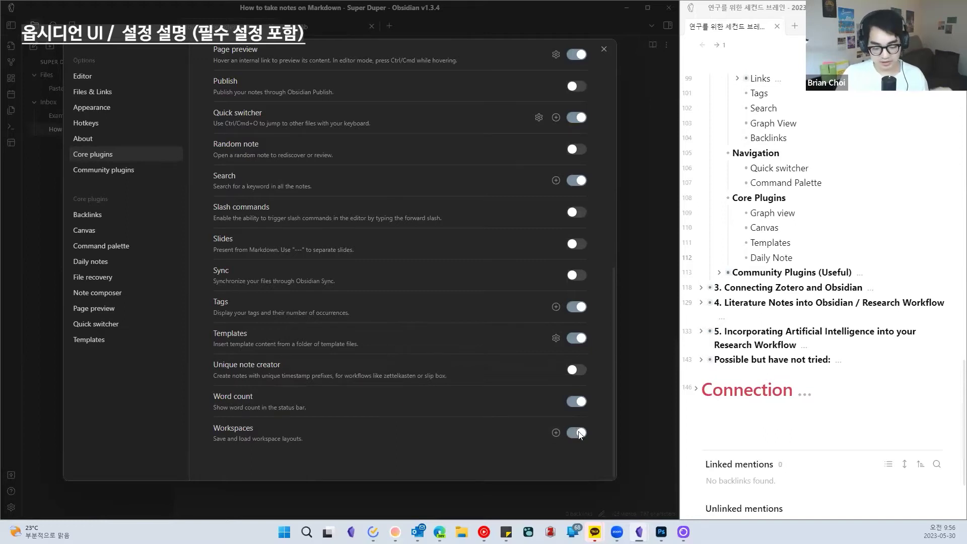
pyautogui.scroll(15, 507, 387)
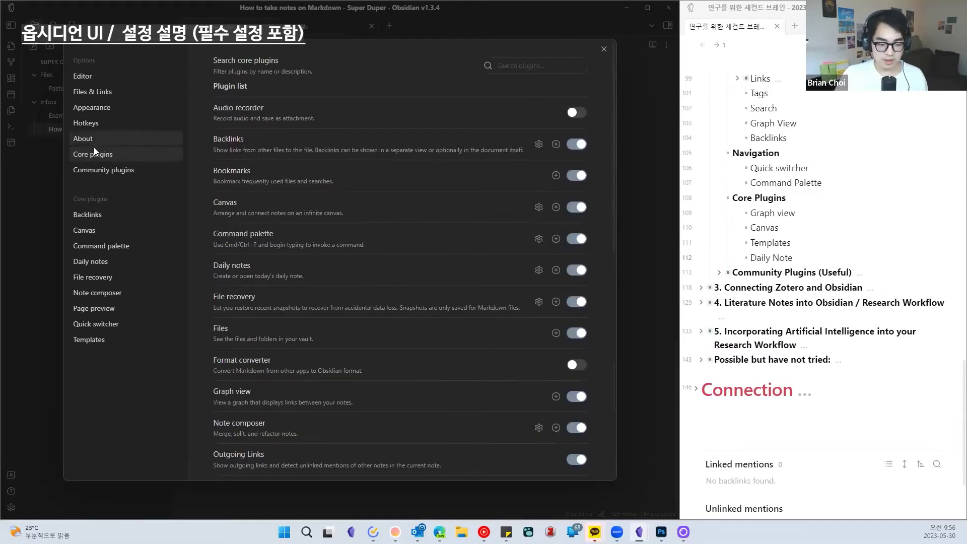
# Review the Community plugins security information and return to the Core plugins settings
pyautogui.click(107, 170)
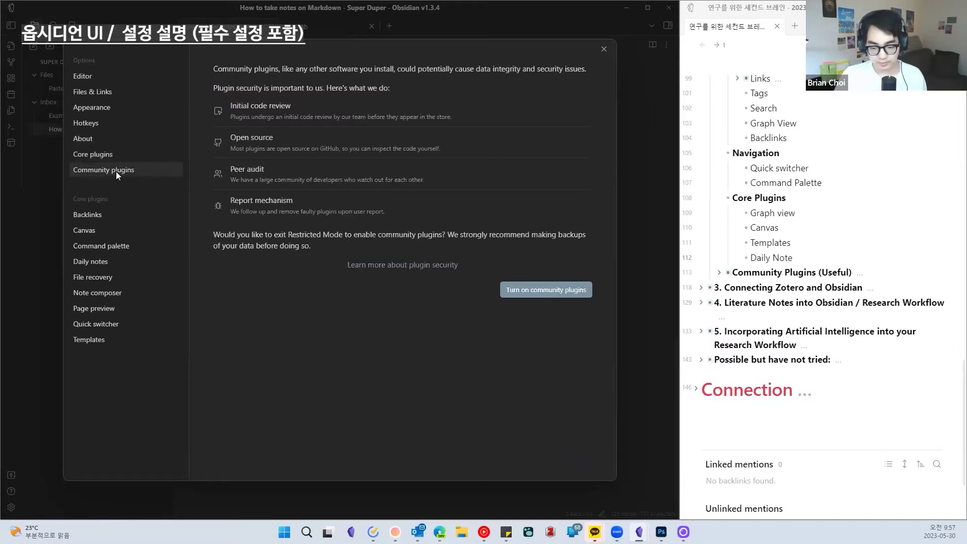
pyautogui.click(122, 156)
pyautogui.click(122, 171)
pyautogui.click(131, 156)
pyautogui.click(132, 168)
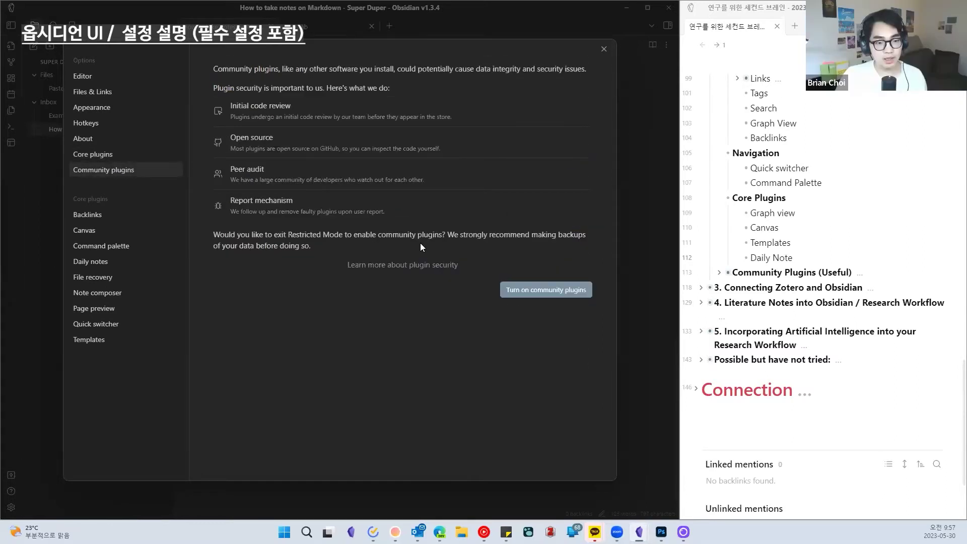
pyautogui.click(87, 154)
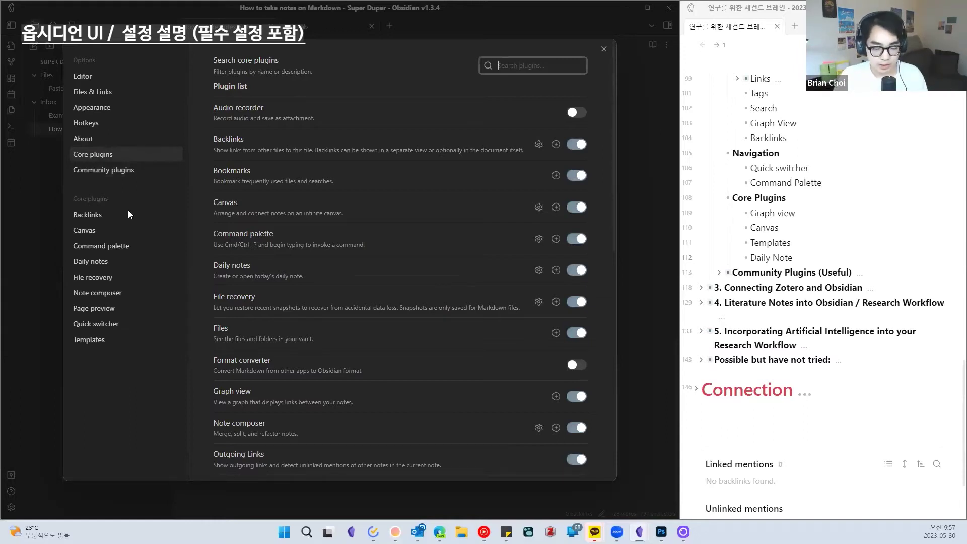
# Expand the Community Plugins (Useful) section in the outline note and highlight the core and community plugin items in turn
pyautogui.click(719, 271)
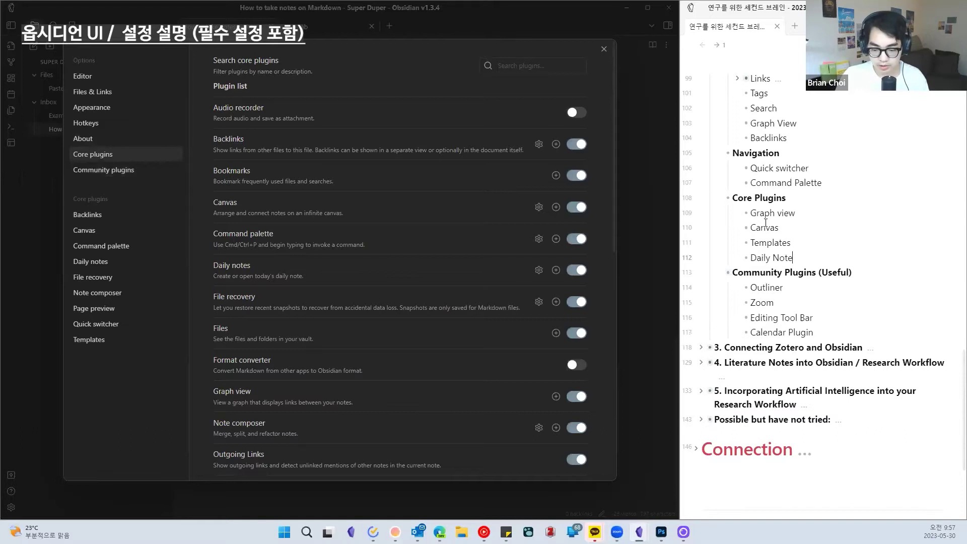
pyautogui.moveTo(806, 257); pyautogui.dragTo(750, 215)
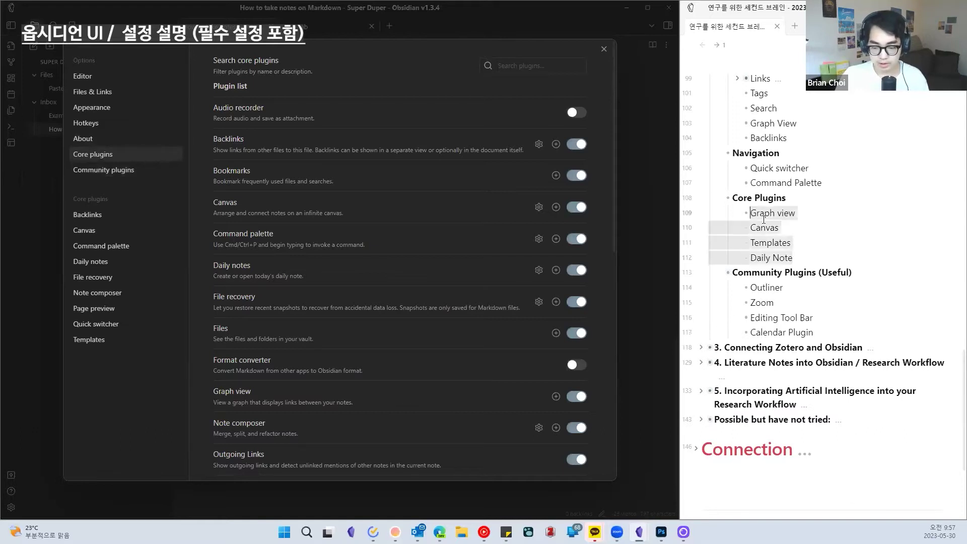
pyautogui.click(764, 217)
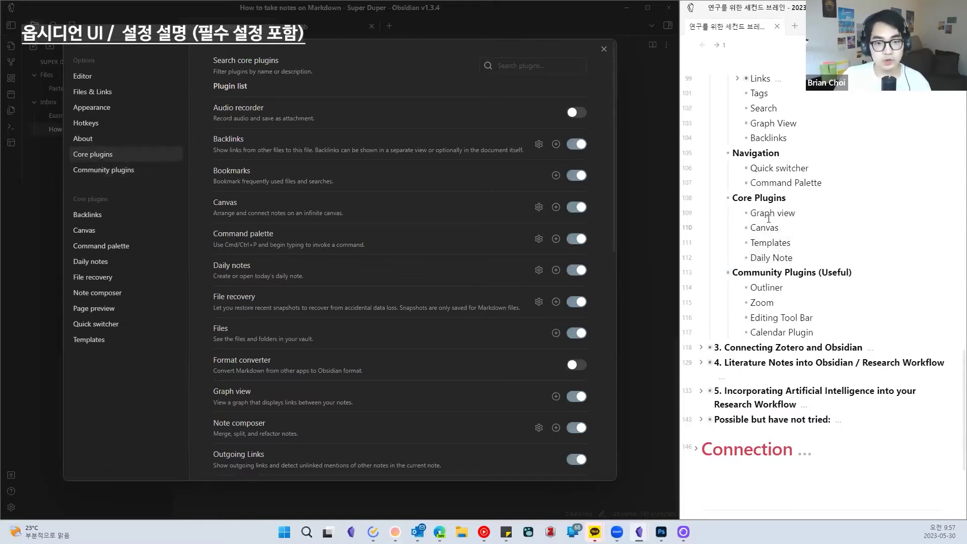
pyautogui.scroll(2, 768, 219)
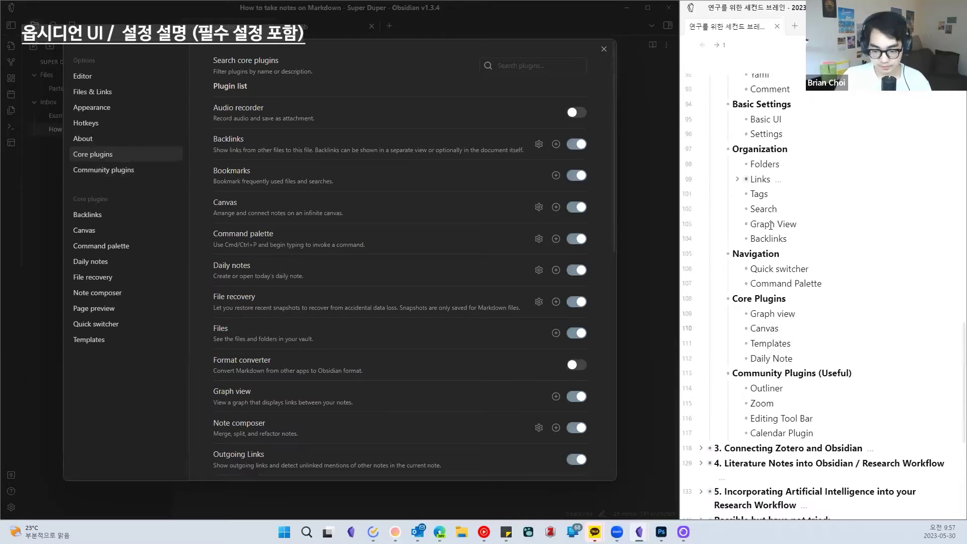
pyautogui.moveTo(813, 435); pyautogui.dragTo(752, 402)
pyautogui.click(751, 402)
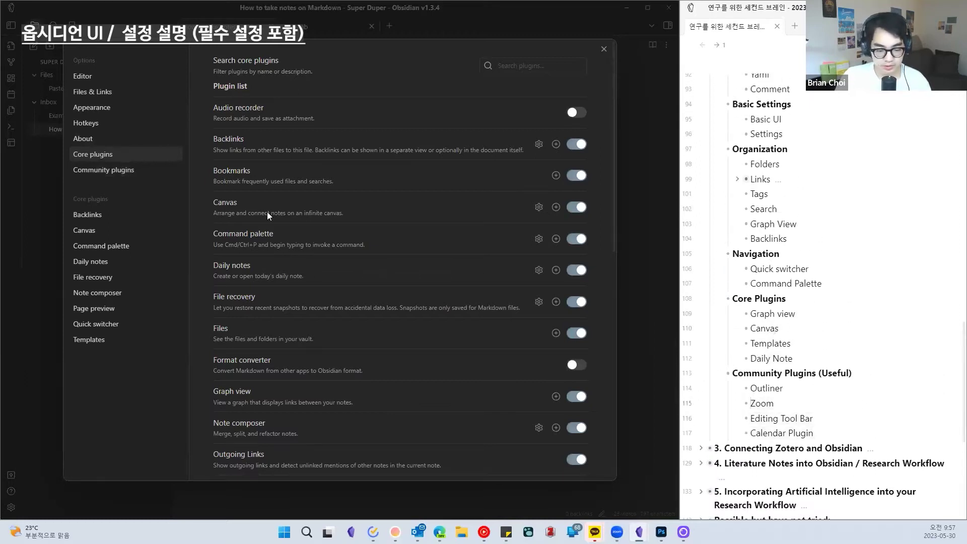
# Point out the Organization heading in the outline note and bring up the Community plugins settings
pyautogui.click(113, 164)
pyautogui.click(119, 156)
pyautogui.click(764, 151)
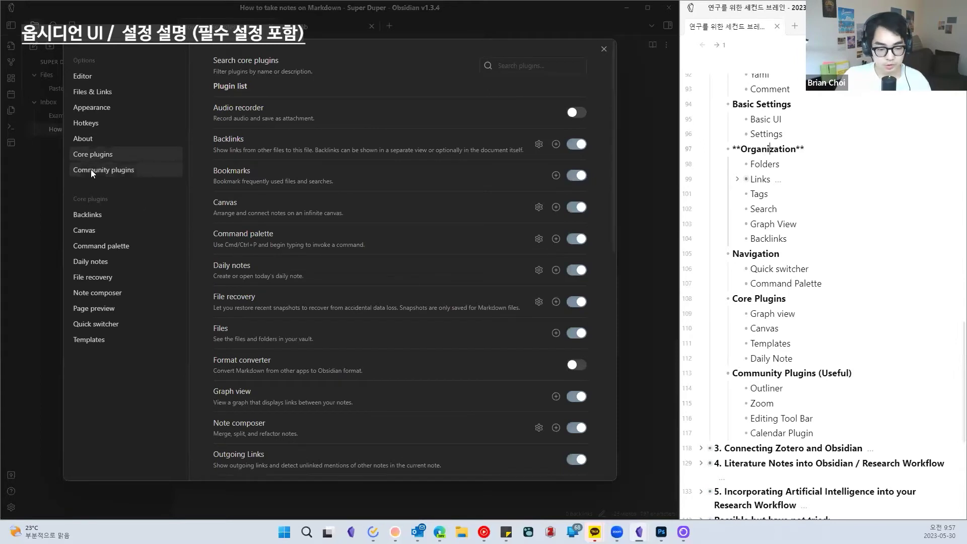
pyautogui.click(104, 166)
pyautogui.click(108, 156)
pyautogui.click(107, 169)
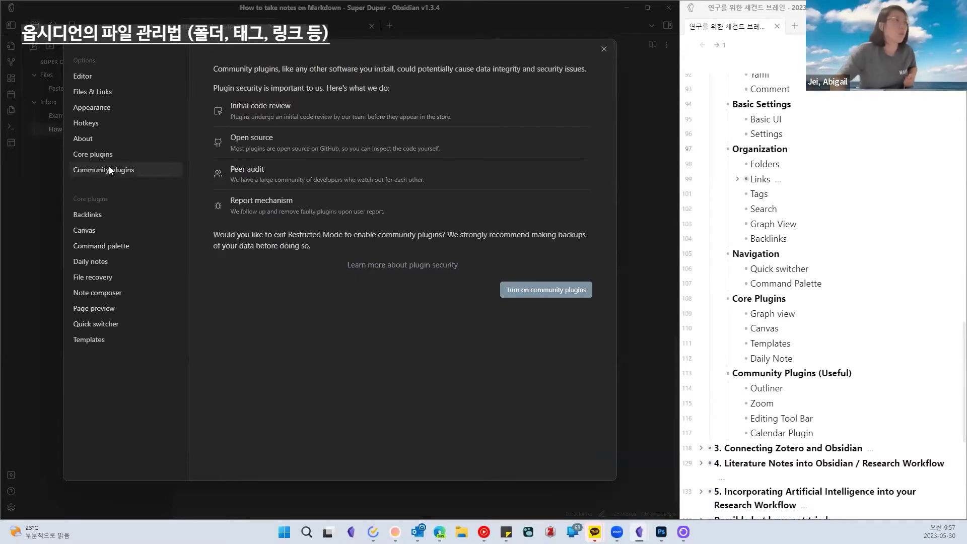
# Close the settings and expand the Links item under Organization in the outline note
pyautogui.click(605, 49)
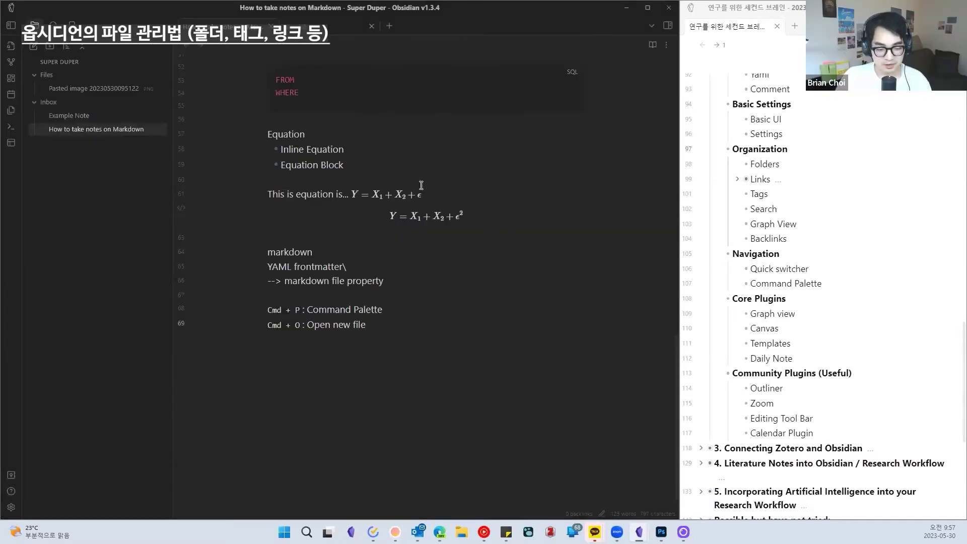
pyautogui.scroll(1, 804, 208)
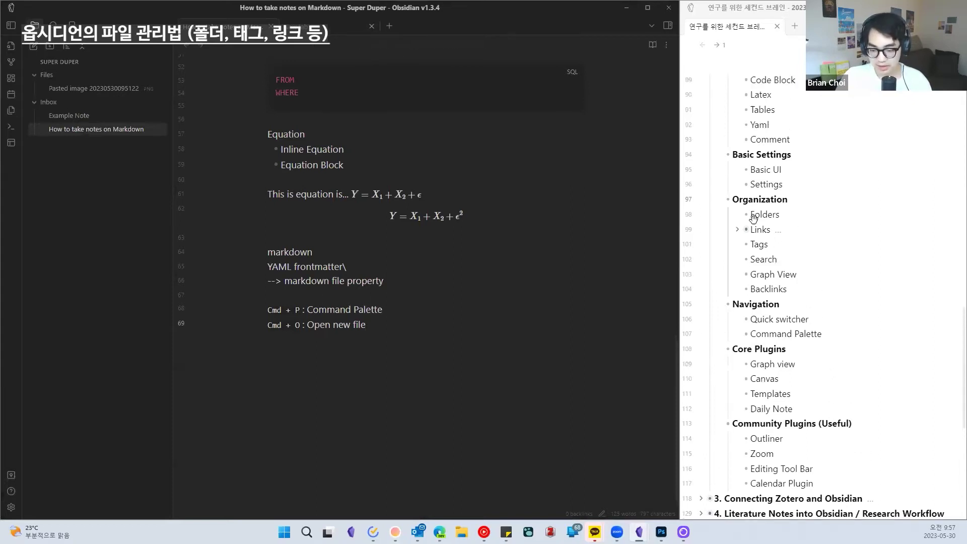
pyautogui.scroll(3, 804, 208)
pyautogui.scroll(-4, 770, 105)
pyautogui.click(773, 122)
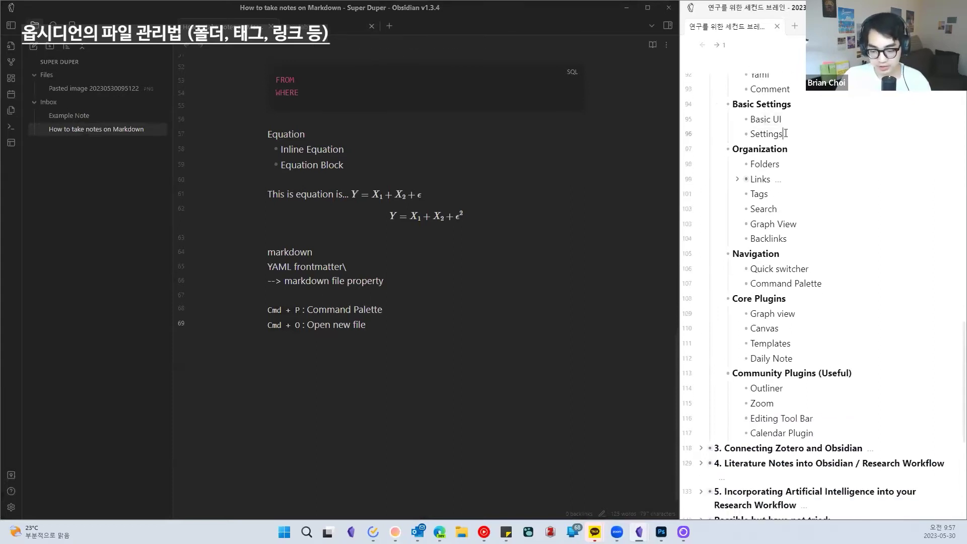
pyautogui.click(734, 177)
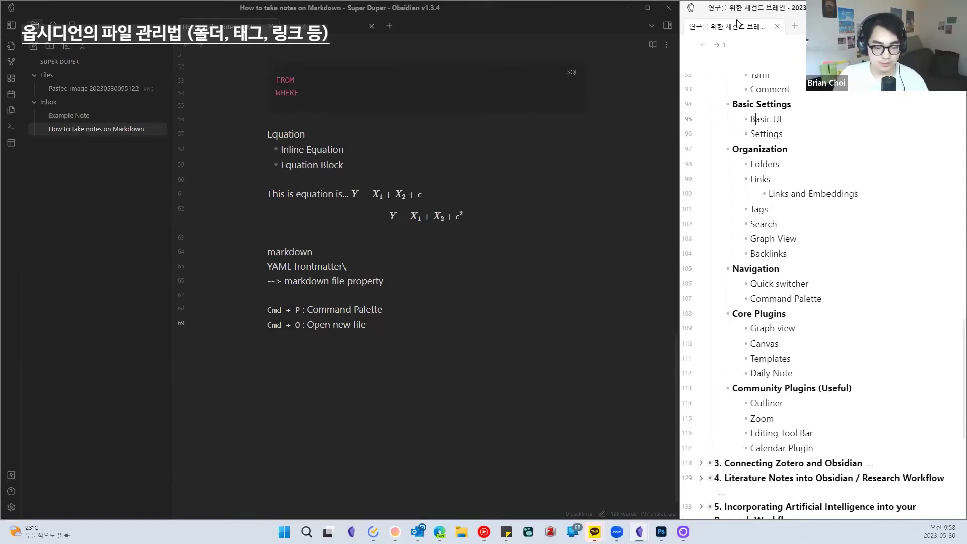
# Go back over the Markdown note to its beginning and open Example Note from the Inbox folder
pyautogui.click(92, 130)
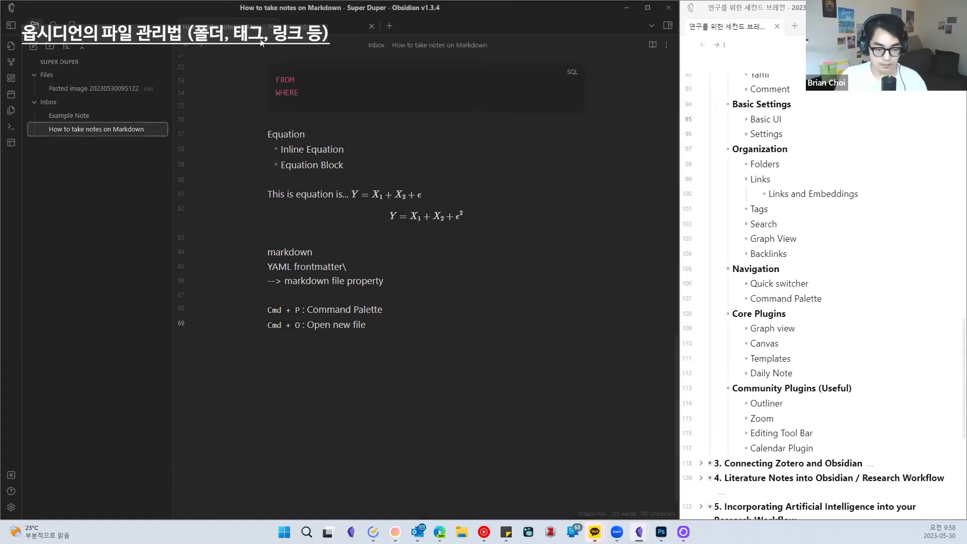
pyautogui.scroll(5, 397, 342)
pyautogui.scroll(10, 397, 343)
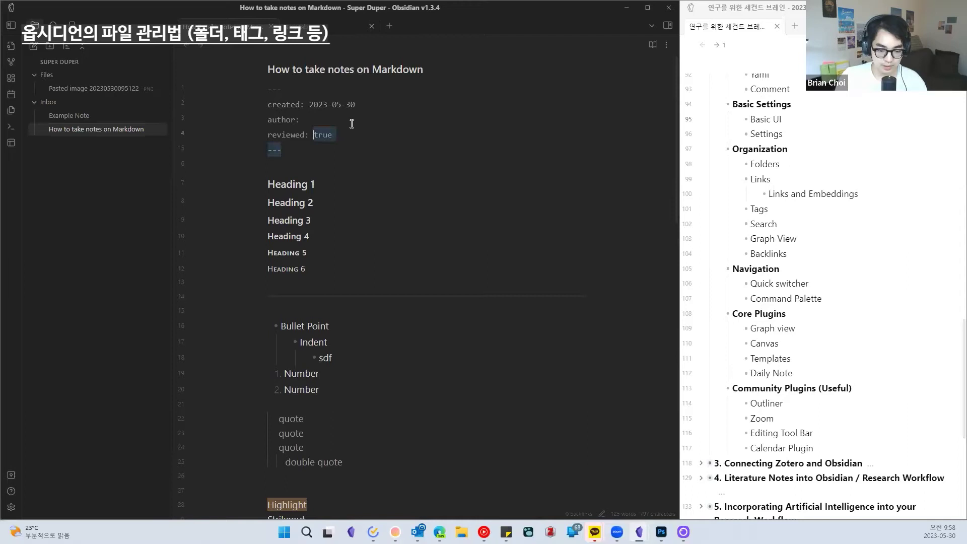
pyautogui.click(271, 26)
pyautogui.click(119, 116)
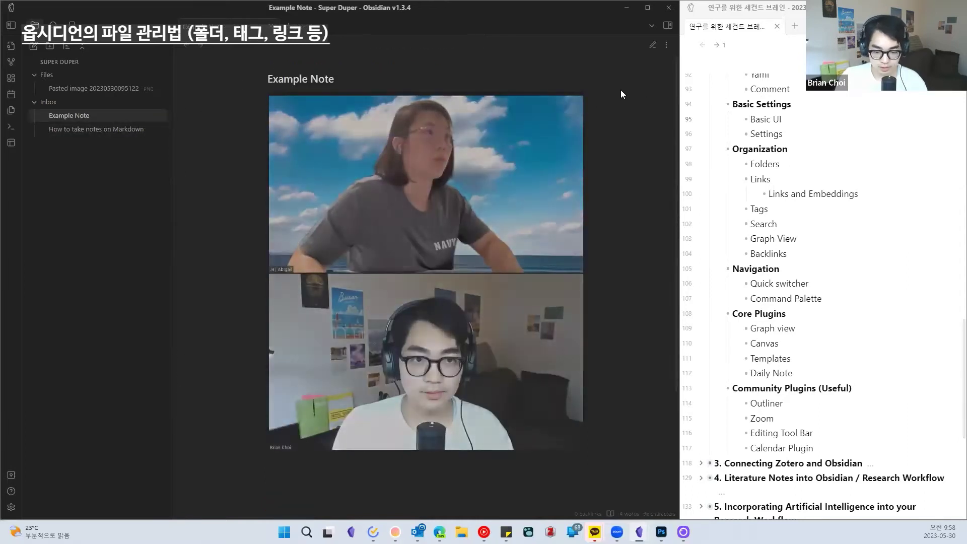
pyautogui.scroll(-3, 584, 137)
pyautogui.scroll(3, 584, 137)
pyautogui.click(394, 73)
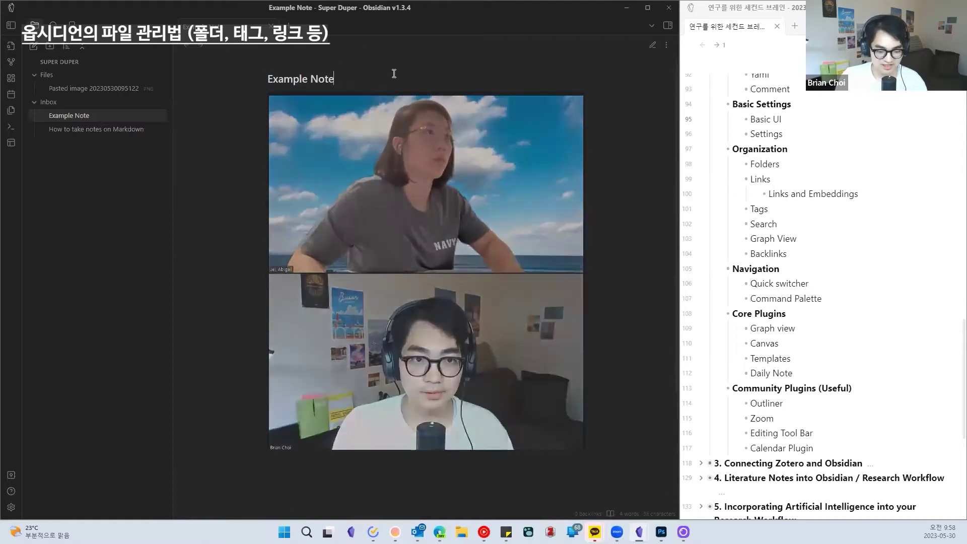
pyautogui.scroll(-1, 394, 75)
pyautogui.scroll(1, 394, 75)
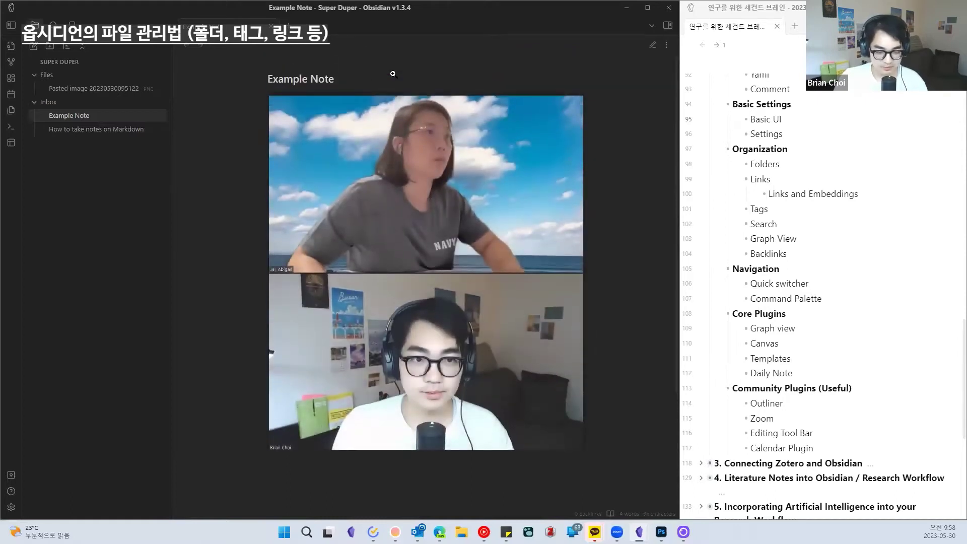
# Switch Example Note to editing view and delete its embedded pasted image
pyautogui.hotkey('ctrl', 'e')
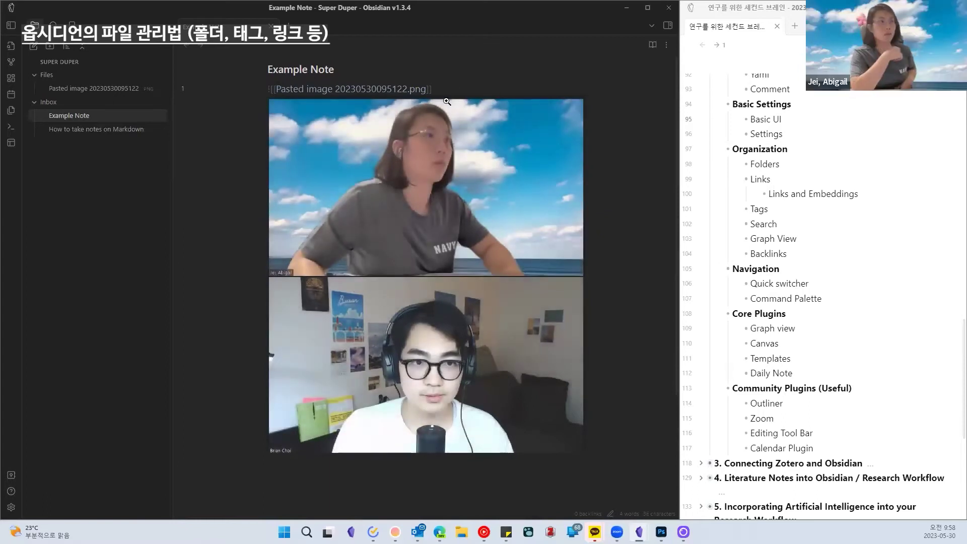
pyautogui.moveTo(431, 88); pyautogui.dragTo(261, 85)
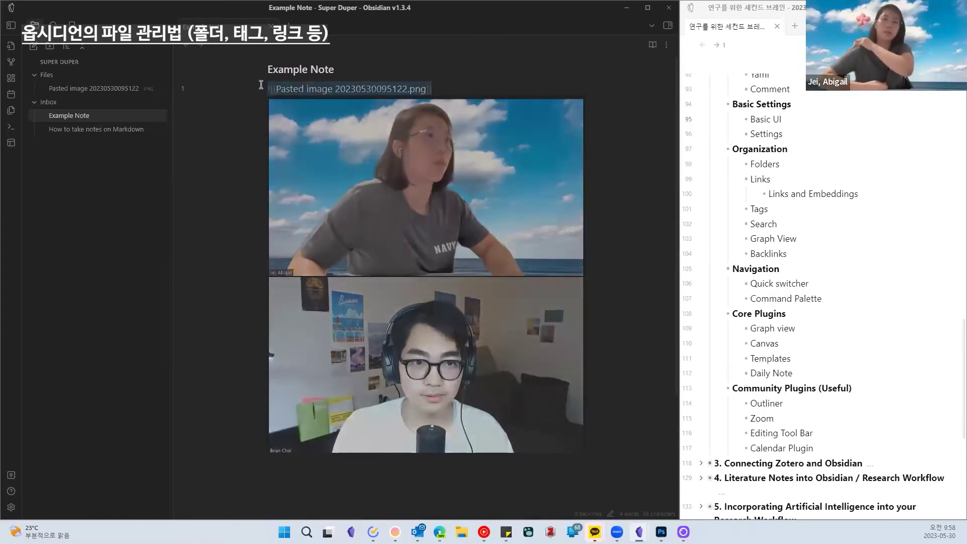
pyautogui.press('BackSpace')
pyautogui.tripleClick(339, 71)
pyautogui.click(336, 92)
pyautogui.write('Folder')
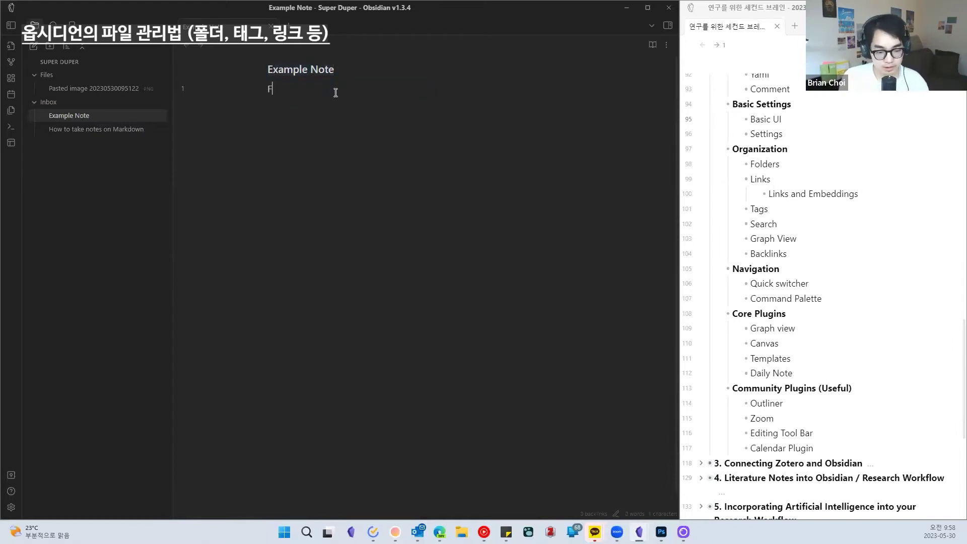
pyautogui.press('BackSpace')
pyautogui.press('BackSpace')
pyautogui.press('BackSpace')
pyautogui.press('BackSpace')
pyautogui.press('BackSpace')
pyautogui.press('BackSpace')
pyautogui.press('BackSpace')
# Write the level-one heading "Ways to Organize Notes in Obsidian" in Example Note
pyautogui.write('# Ways to Organize')
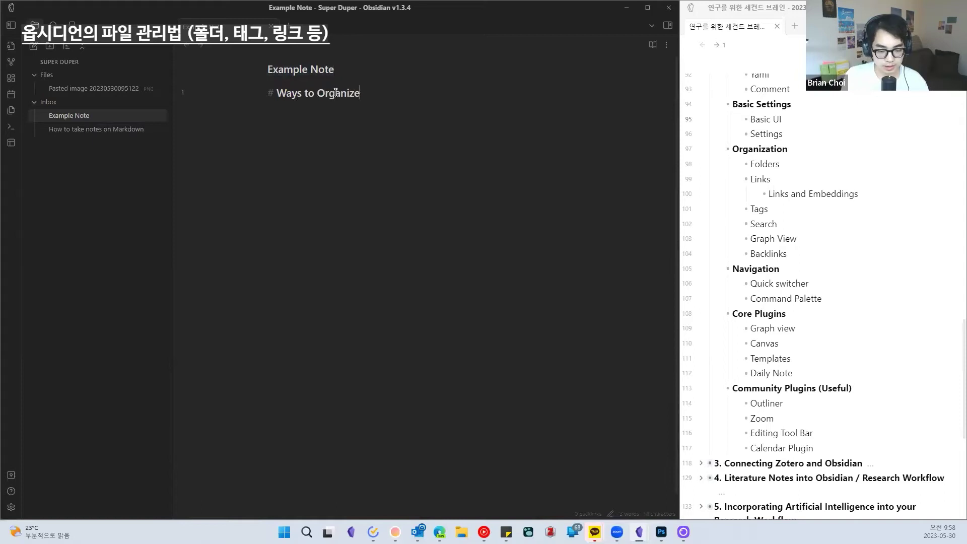
pyautogui.write(' Notes in Obs')
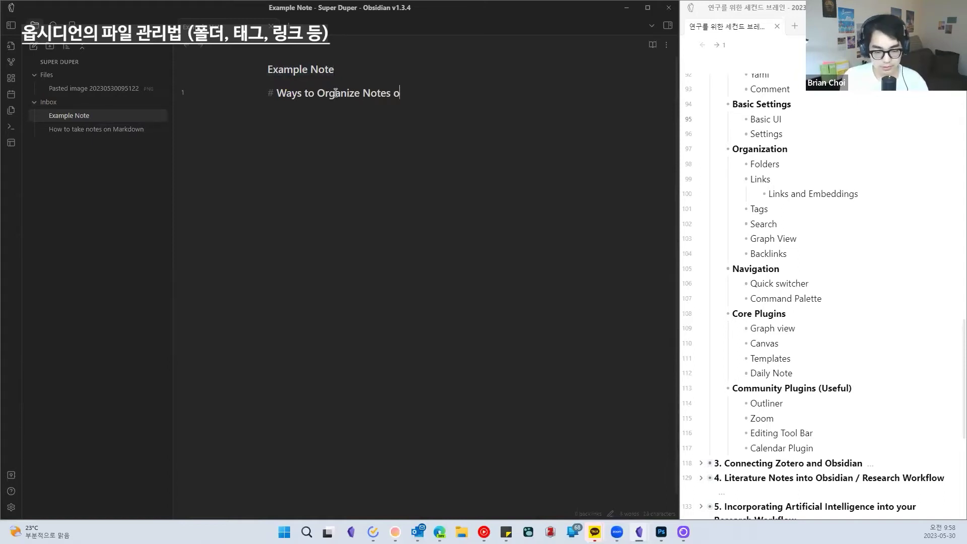
pyautogui.press('BackSpace')
pyautogui.press('BackSpace')
pyautogui.press('BackSpace')
pyautogui.write('Obsidian')
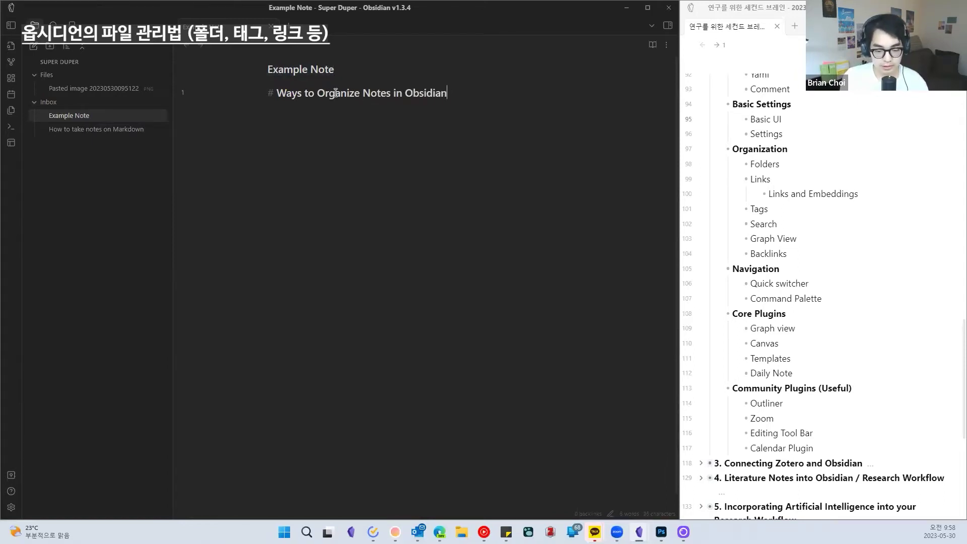
# Add the bullet "Folder" beneath the heading
pyautogui.press('Return')
pyautogui.write('-=')
pyautogui.press('BackSpace')
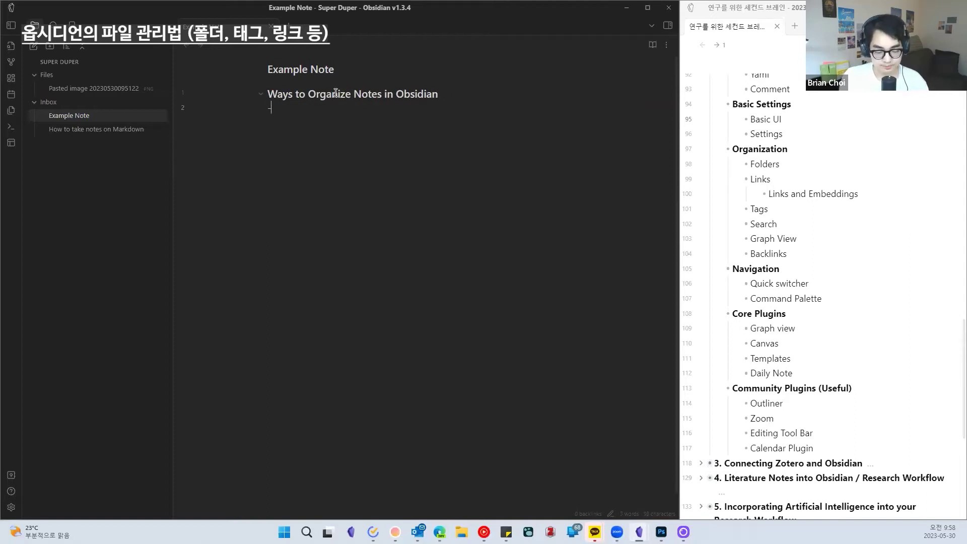
pyautogui.write('Folder')
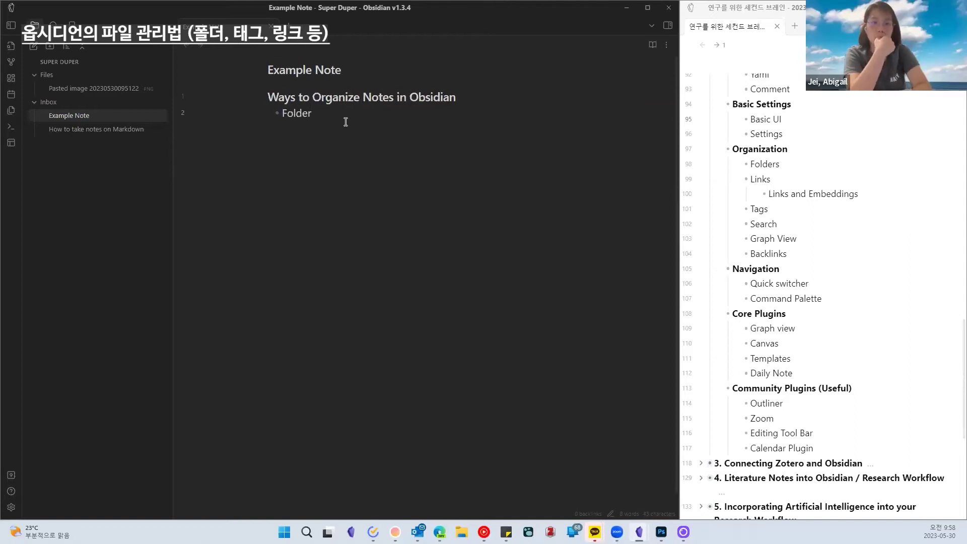
pyautogui.scroll(5, 346, 122)
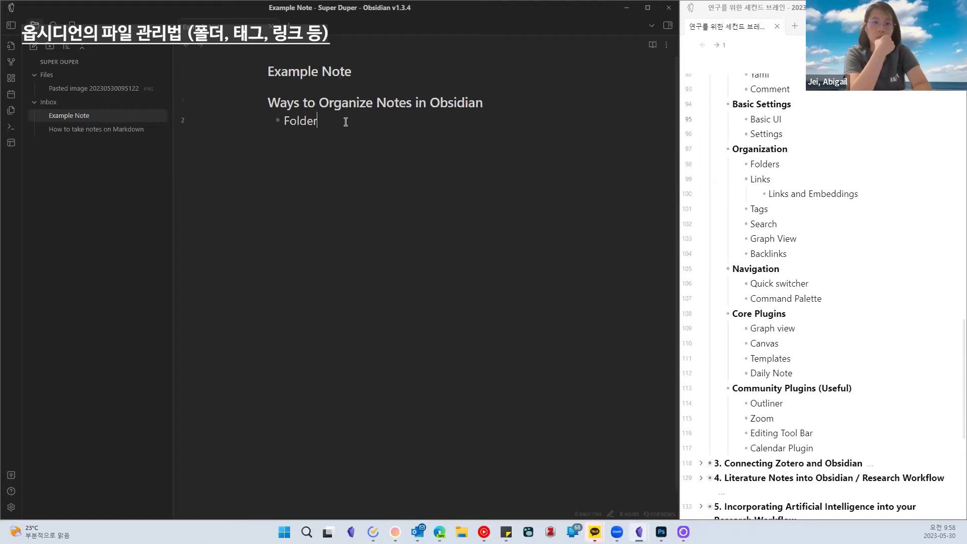
# Add a second bullet "Link" below the Folder bullet
pyautogui.press('Return')
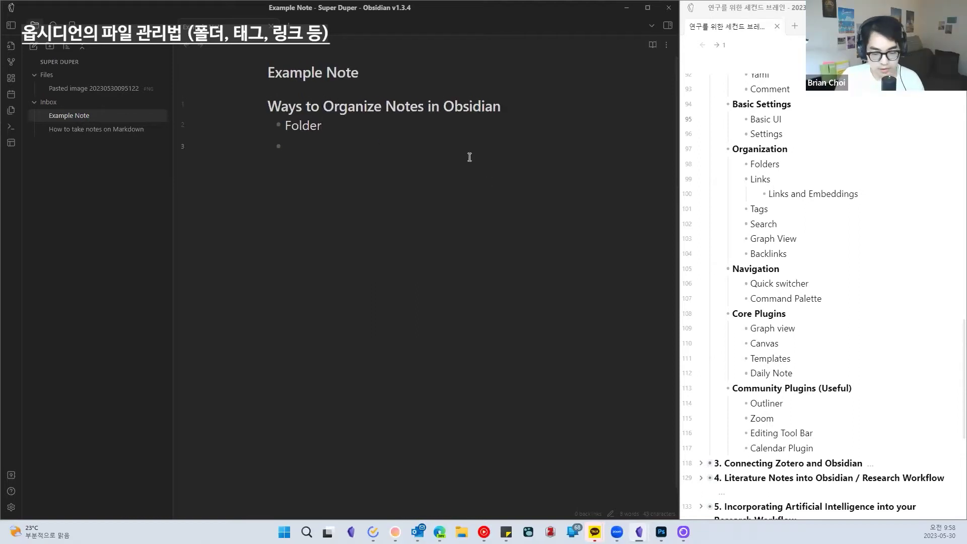
pyautogui.scroll(-1, 462, 157)
pyautogui.scroll(-3, 462, 157)
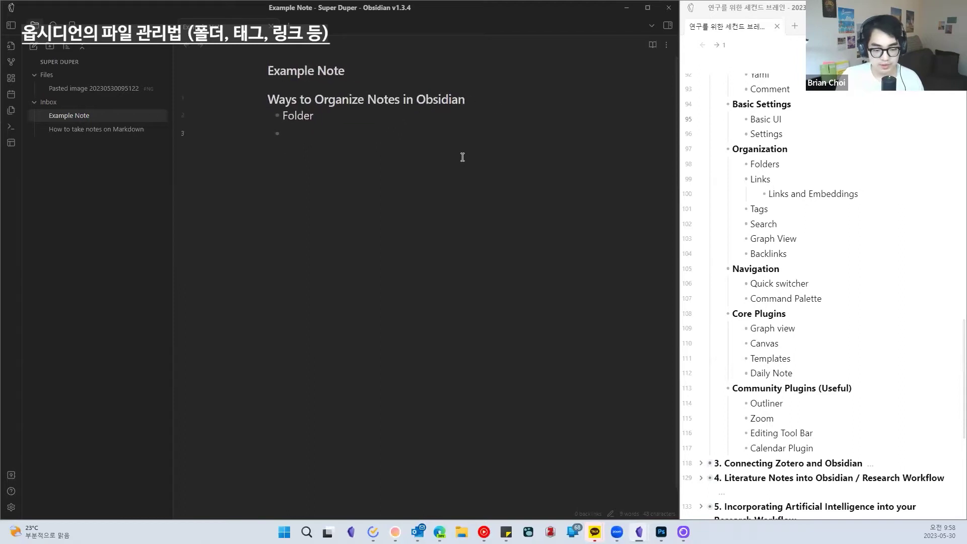
pyautogui.scroll(5, 461, 157)
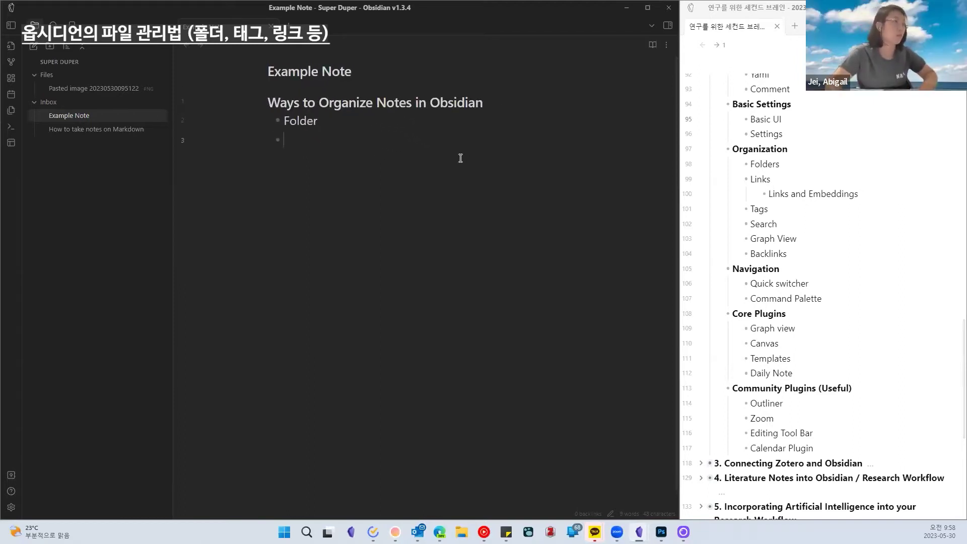
pyautogui.scroll(1, 460, 158)
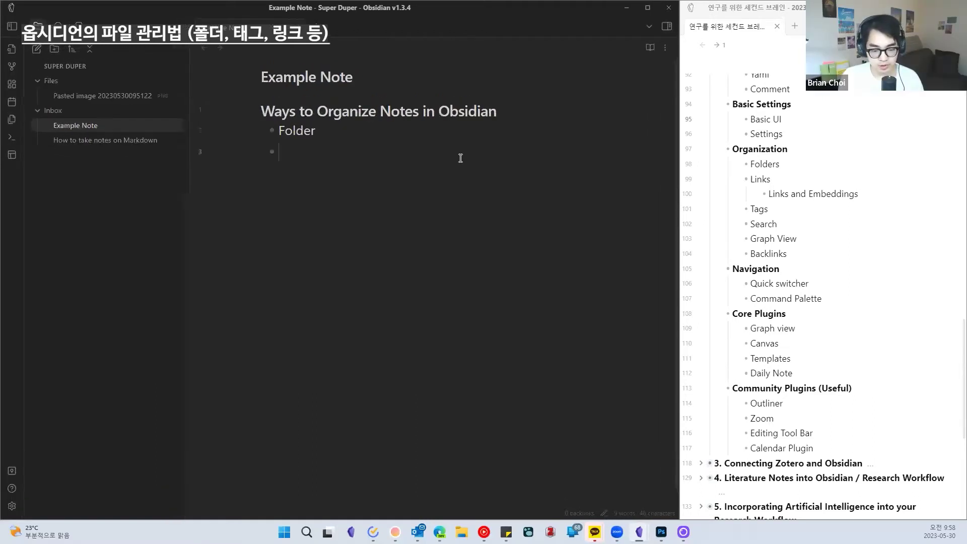
pyautogui.scroll(-1, 460, 157)
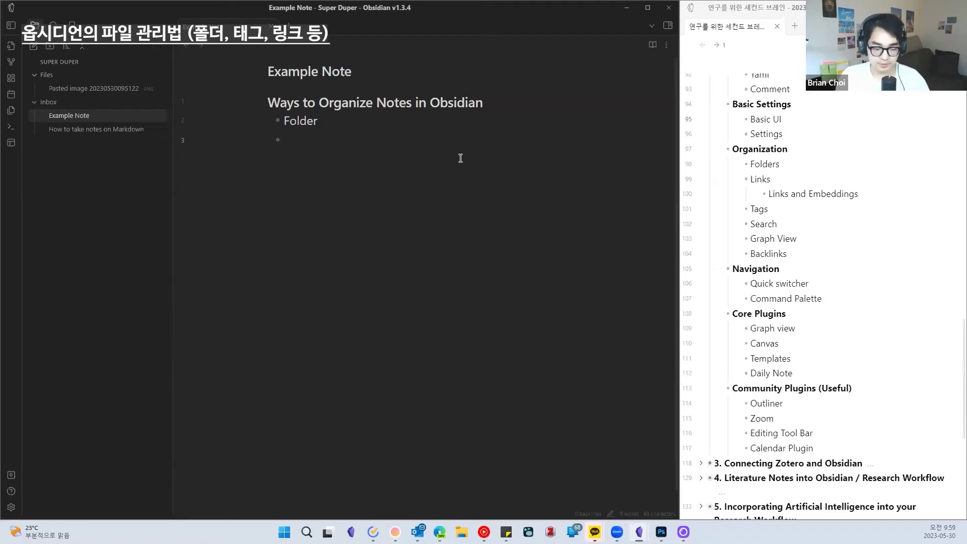
pyautogui.write('Link')
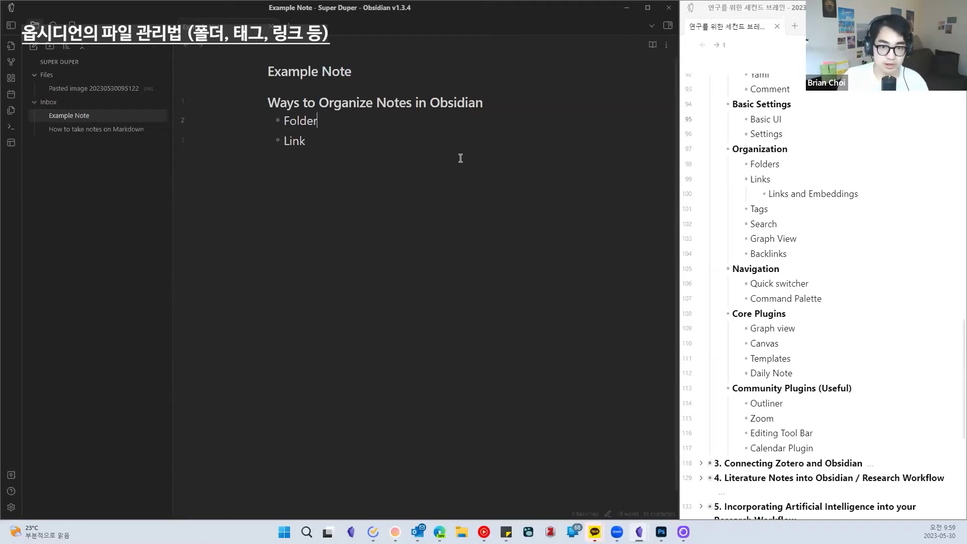
# Collapse and re-expand the Inbox and Files folders in the file list to demonstrate the folder structure
pyautogui.click(34, 103)
pyautogui.click(35, 103)
pyautogui.click(32, 76)
pyautogui.click(33, 75)
pyautogui.click(32, 104)
pyautogui.click(33, 103)
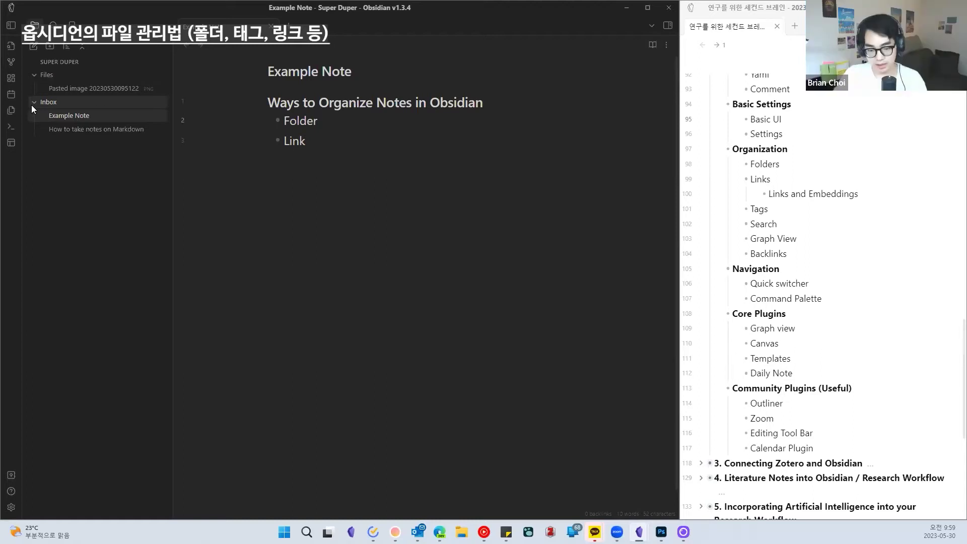
# Insert an indented sub-bullet beneath the Folder bullet
pyautogui.click(250, 120)
pyautogui.press('Return')
pyautogui.write('Not r')
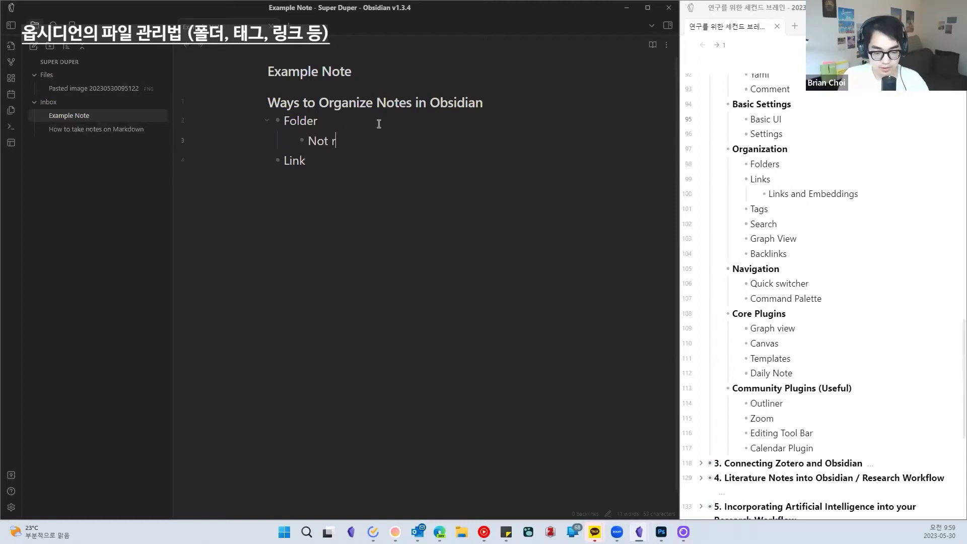
pyautogui.write('eally usedinO')
pyautogui.press('BackSpace')
pyautogui.hotkey('ctrl', 'shift', 'Left')
pyautogui.hotkey('ctrl', 'shift', 'Left')
pyautogui.hotkey('ctrl', 'shift', 'Left')
pyautogui.hotkey('ctrl', 'shift', 'Left')
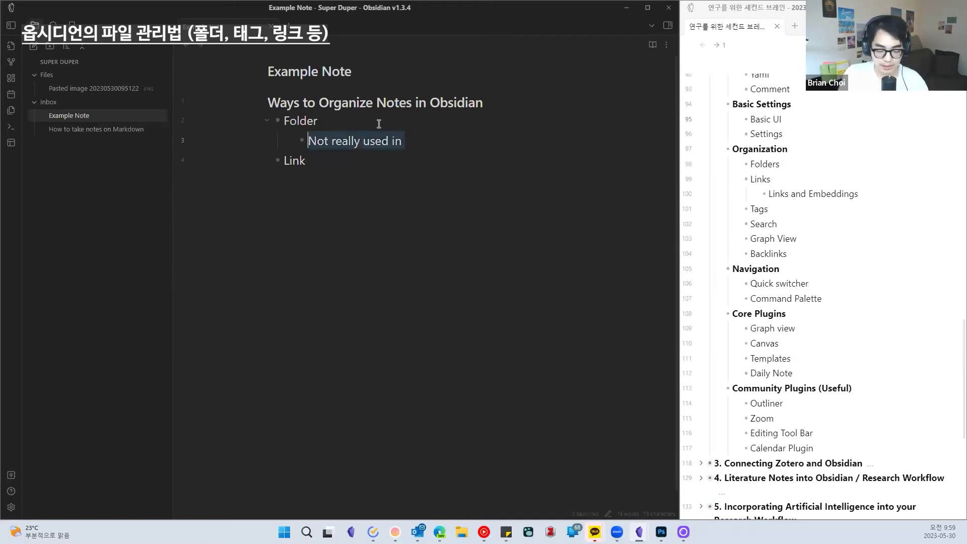
# Write "Power users don't really use folder structure that much, but just to keep notes of similar characteristics in one place." as the Folder sub-bullet
pyautogui.write("Power users don't really use folder structure that much, but just to keep ")
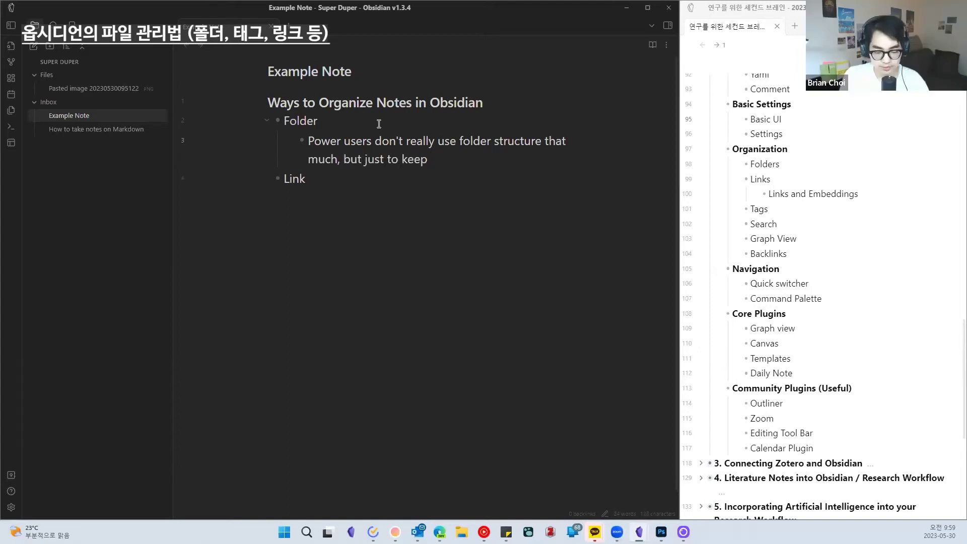
pyautogui.write('notes of the similar')
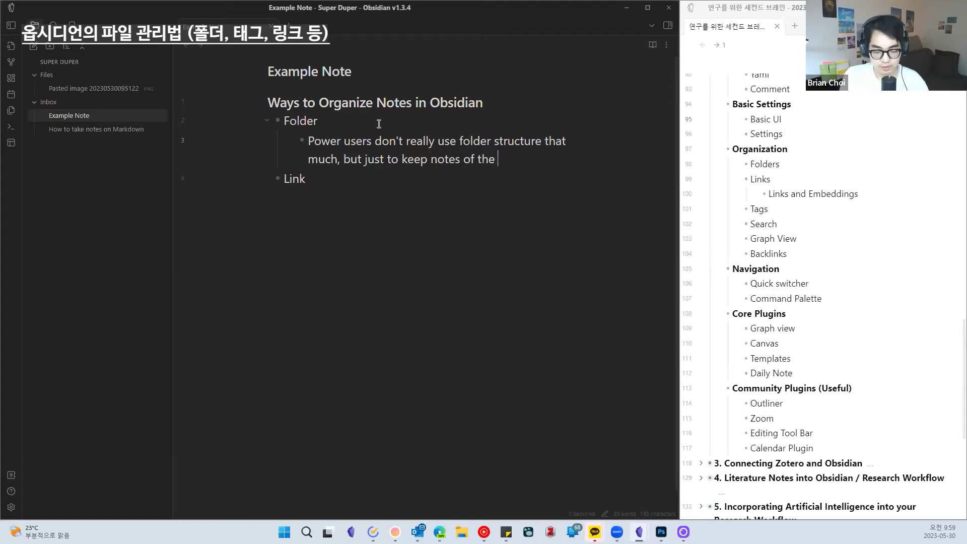
pyautogui.hotkey('ctrl', 'shift', 'Left')
pyautogui.hotkey('ctrl', 'shift', 'Left')
pyautogui.hotkey('ctrl', 'shift', 'Left')
pyautogui.write('of similar ')
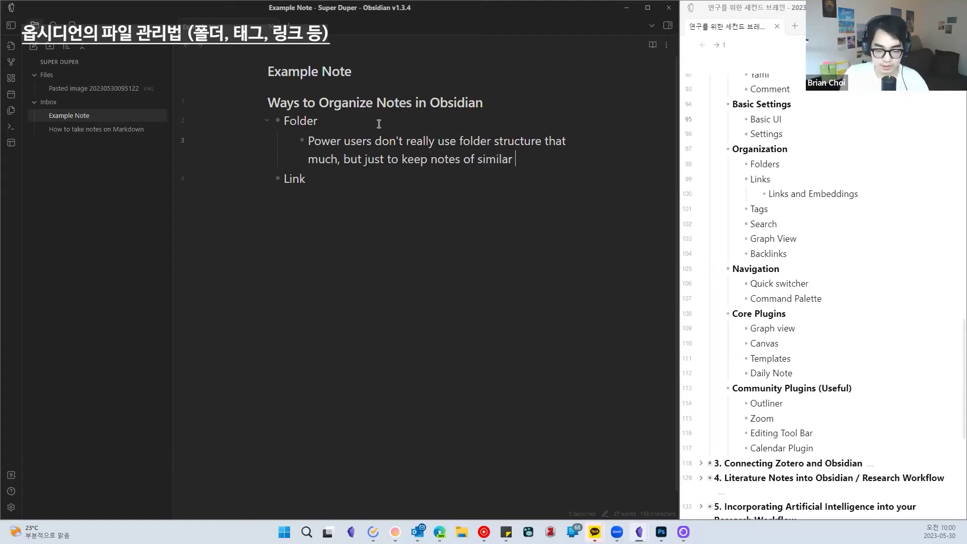
pyautogui.write('characteristics in')
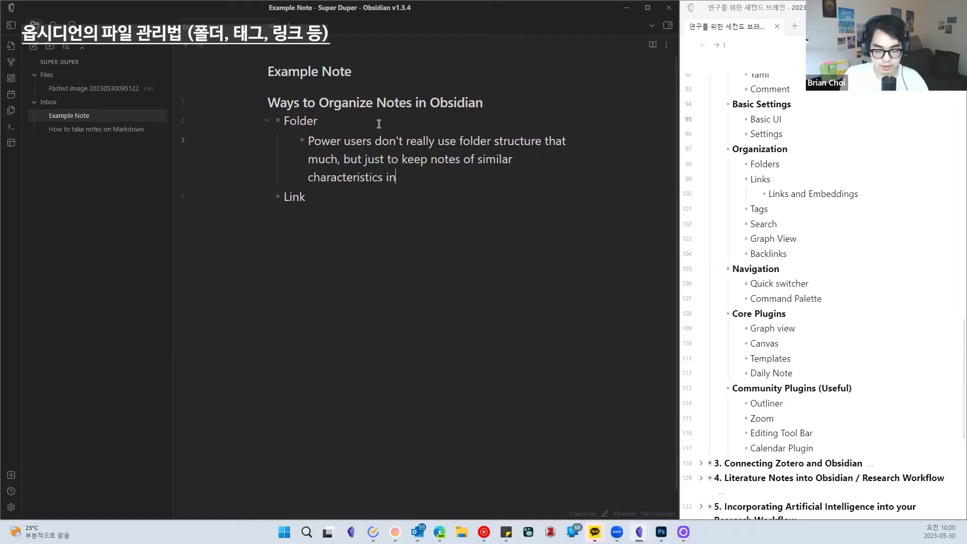
pyautogui.write(' one place.')
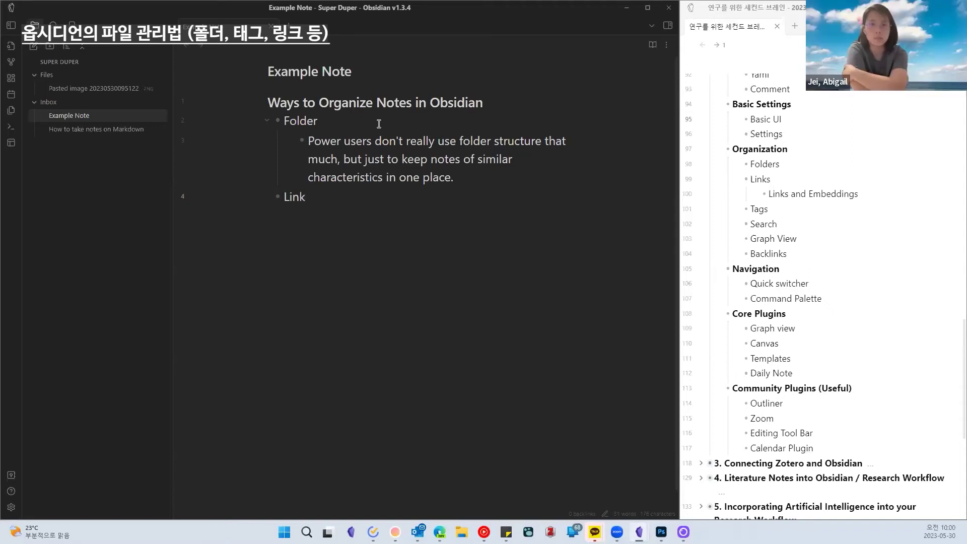
# Add a first-level bullet "Tag" between the Folder and Link bullets
pyautogui.press('Return')
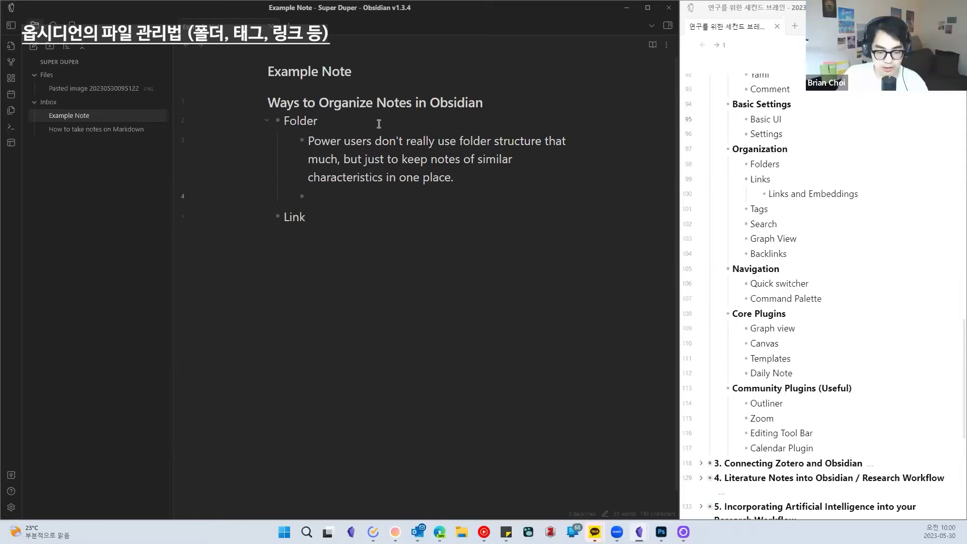
pyautogui.press('BackSpace')
pyautogui.write('- ')
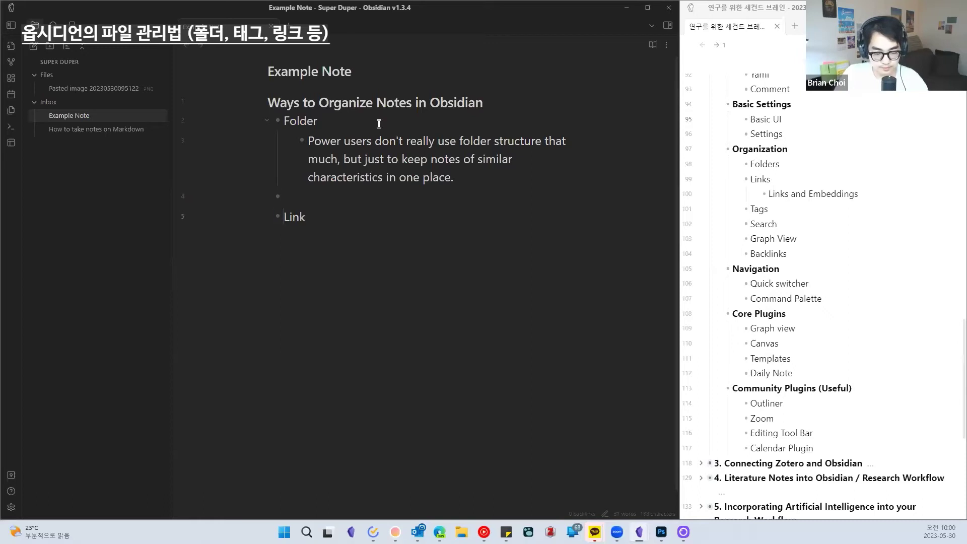
pyautogui.write('Tag')
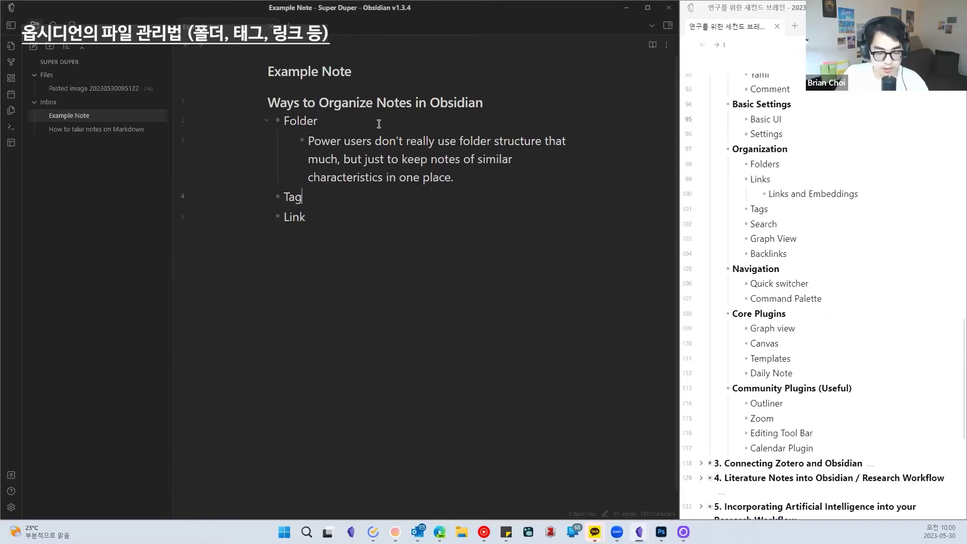
# Add an indented sub-bullet beneath the Link bullet
pyautogui.press('Down')
pyautogui.press('End')
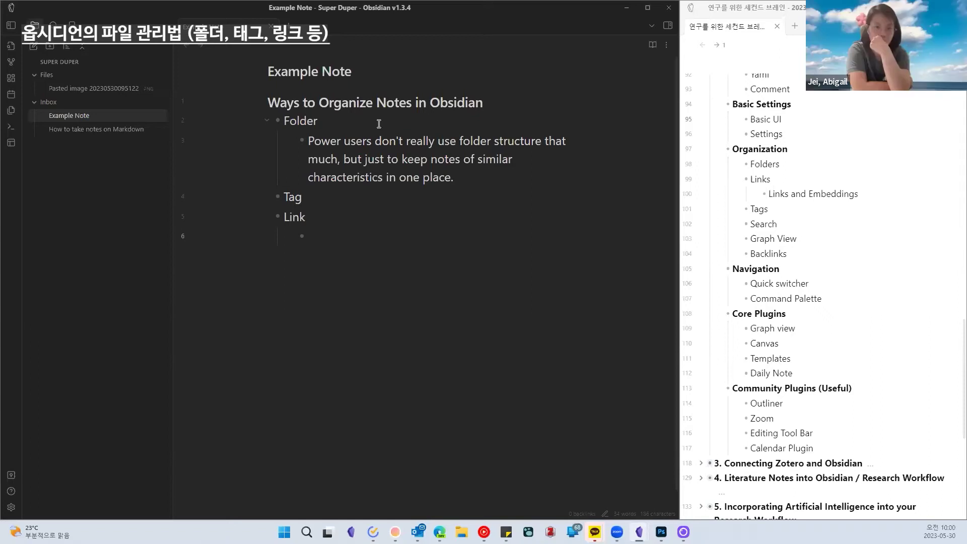
# Try a link to the note "How to take notes on Markdown" in the Link sub-bullet, undo it, and start a new link
pyautogui.write('[[')
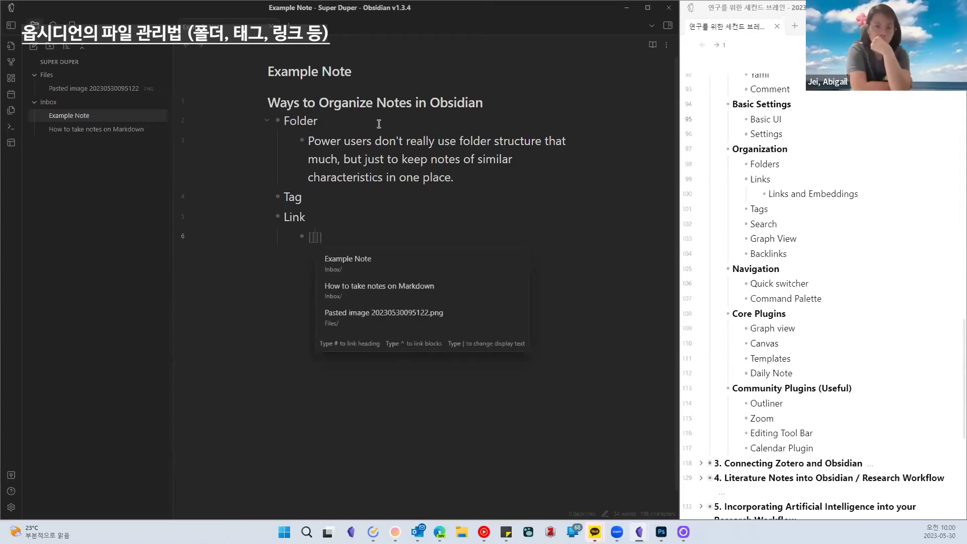
pyautogui.write('Exam')
pyautogui.press('BackSpace')
pyautogui.press('BackSpace')
pyautogui.press('BackSpace')
pyautogui.press('BackSpace')
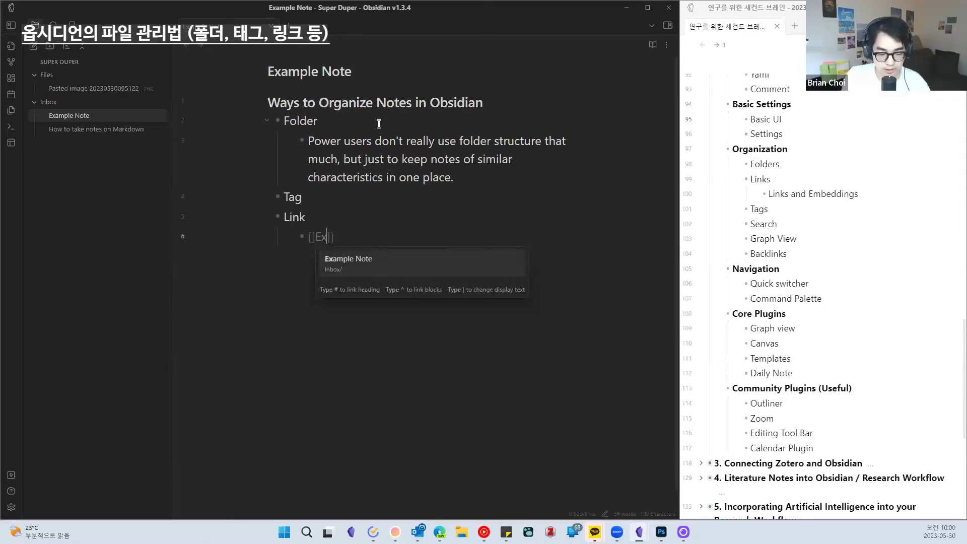
pyautogui.press('Down')
pyautogui.press('Return')
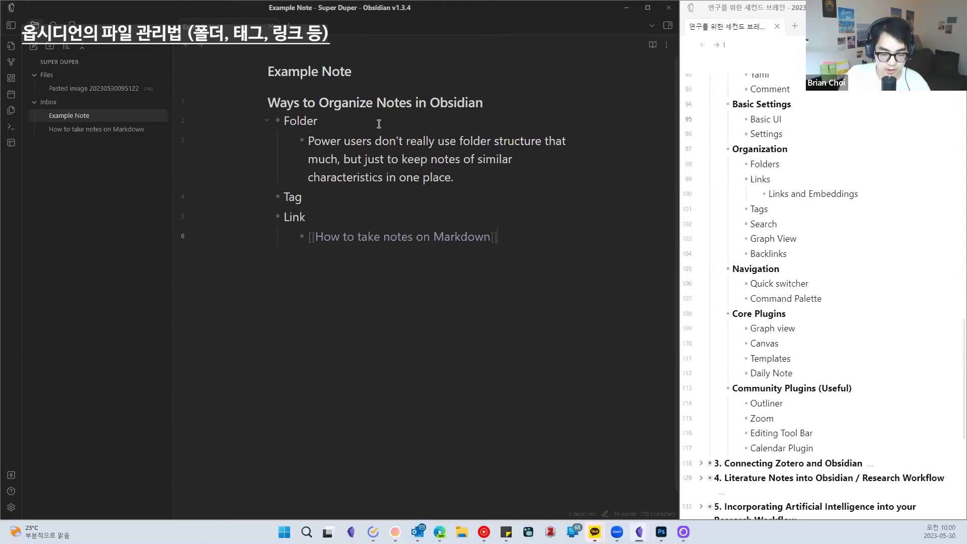
pyautogui.hotkey('ctrl', 'z')
pyautogui.hotkey('ctrl', 'z')
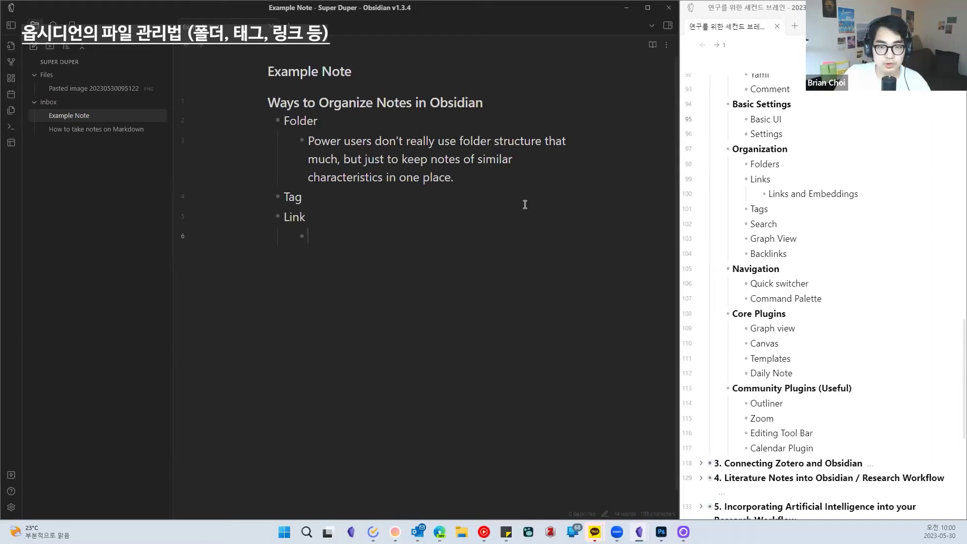
pyautogui.write('[[')
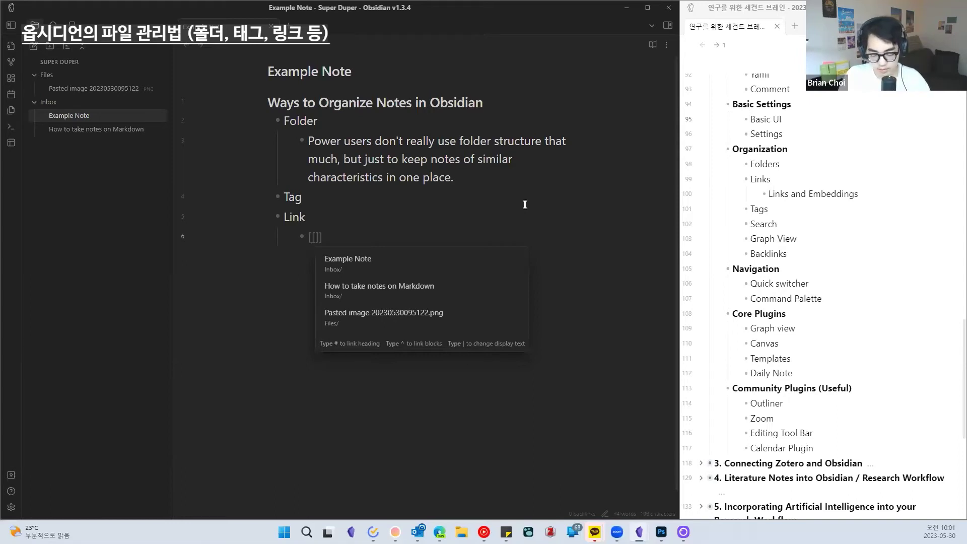
# Change the base color scheme to Light in the appearance settings and close the settings
pyautogui.click(11, 506)
pyautogui.click(120, 91)
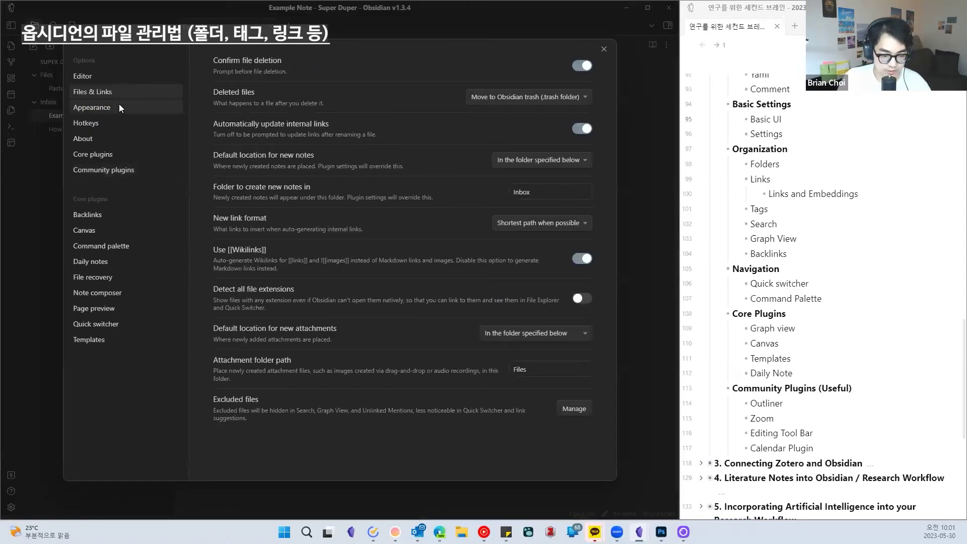
pyautogui.click(119, 107)
pyautogui.click(554, 68)
pyautogui.click(557, 71)
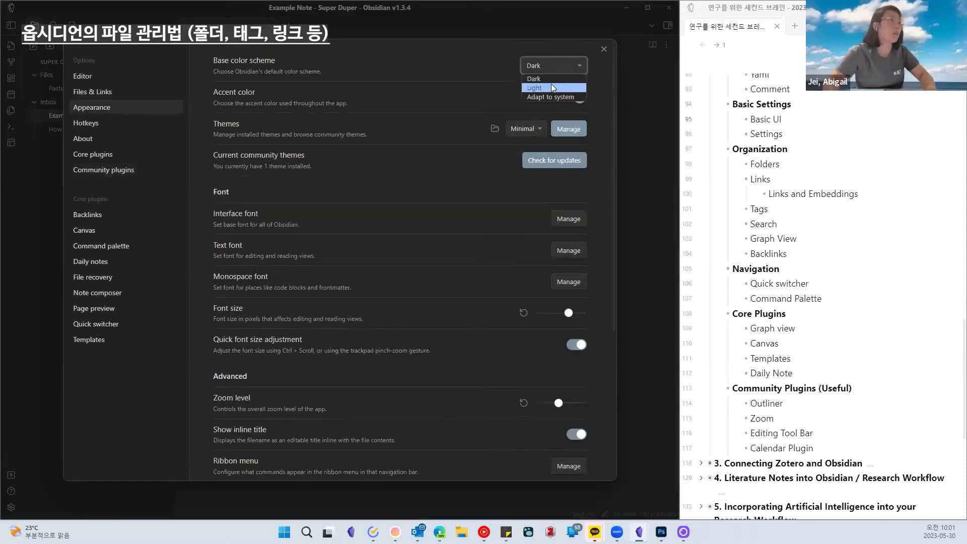
pyautogui.click(551, 84)
pyautogui.click(604, 49)
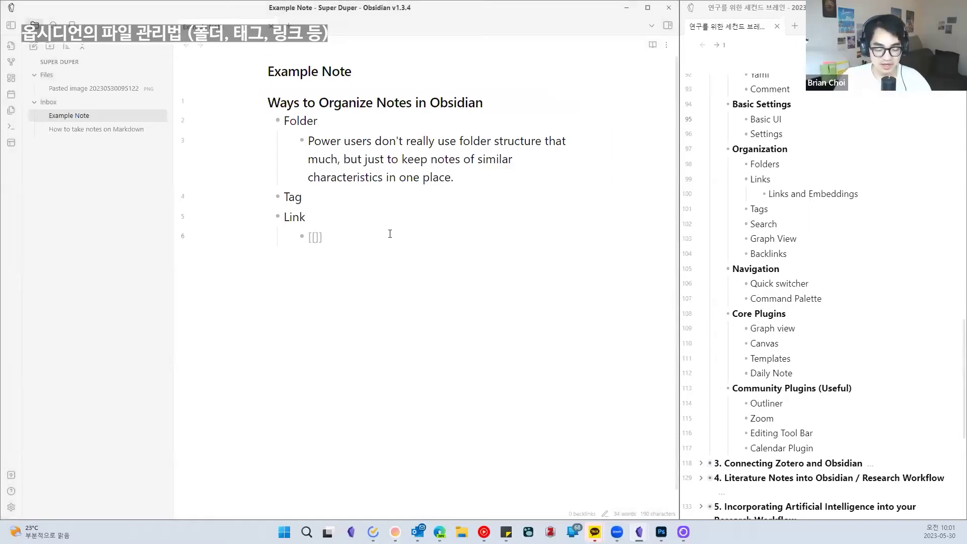
# Insert an internal link to the note "How to take notes on Markdown" in the sub-bullet under Link
pyautogui.press('BackSpace')
pyautogui.press('BackSpace')
pyautogui.write('[[')
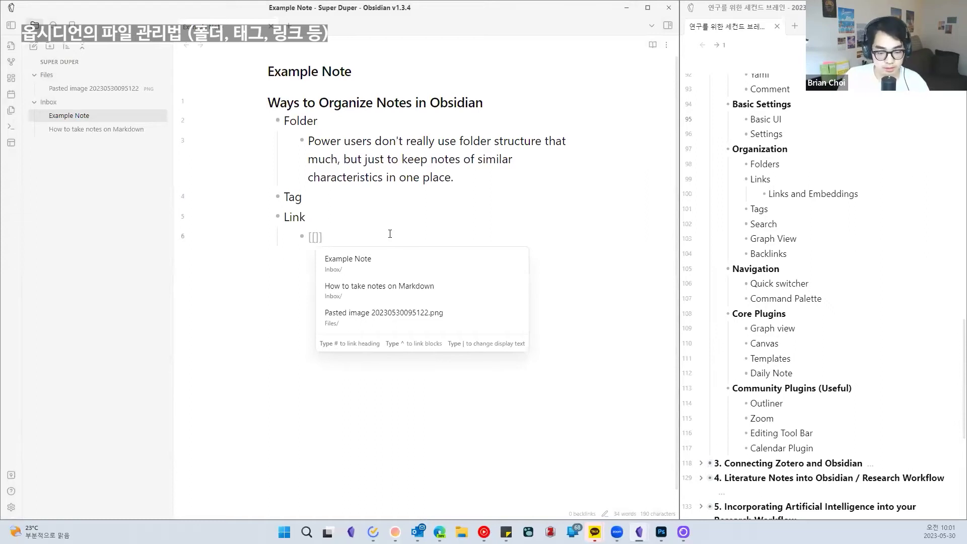
pyautogui.click(394, 288)
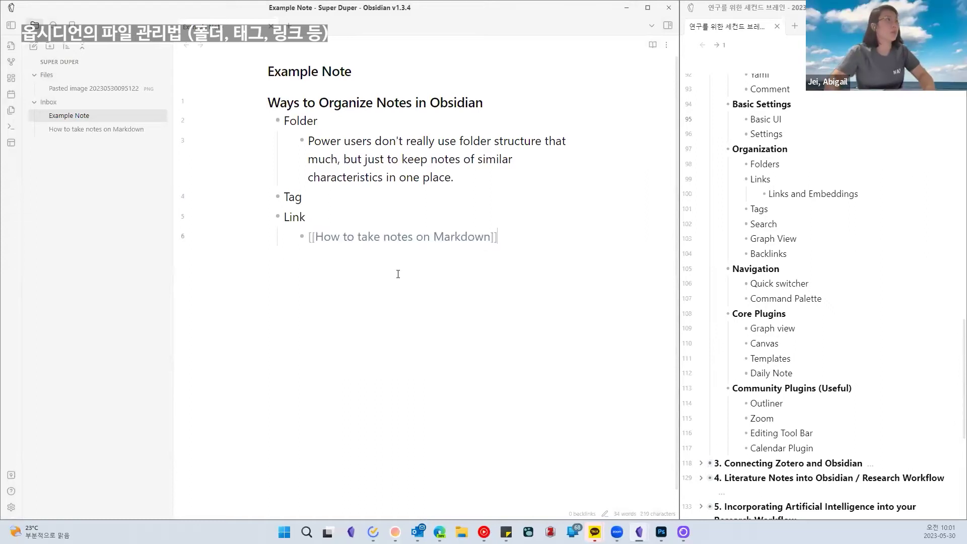
# Compare the link's raw and rendered display, and follow it to the linked note before closing that note's tab
pyautogui.click(494, 212)
pyautogui.click(532, 238)
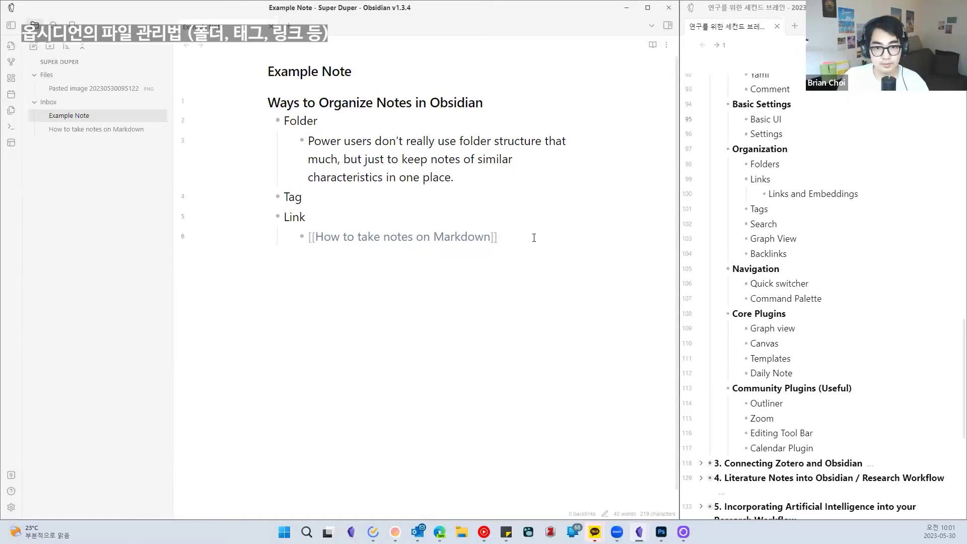
pyautogui.click(517, 226)
pyautogui.click(515, 231)
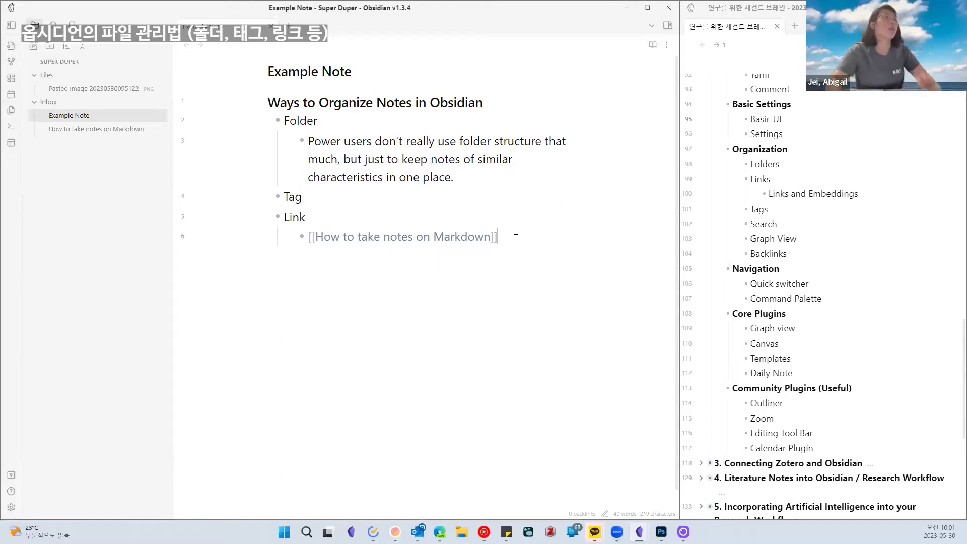
pyautogui.click(472, 218)
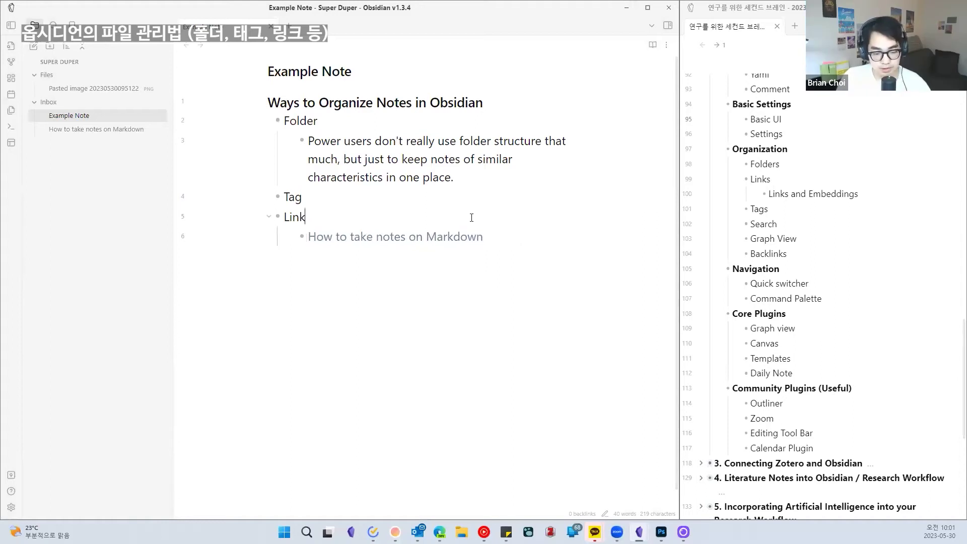
pyautogui.click(507, 235)
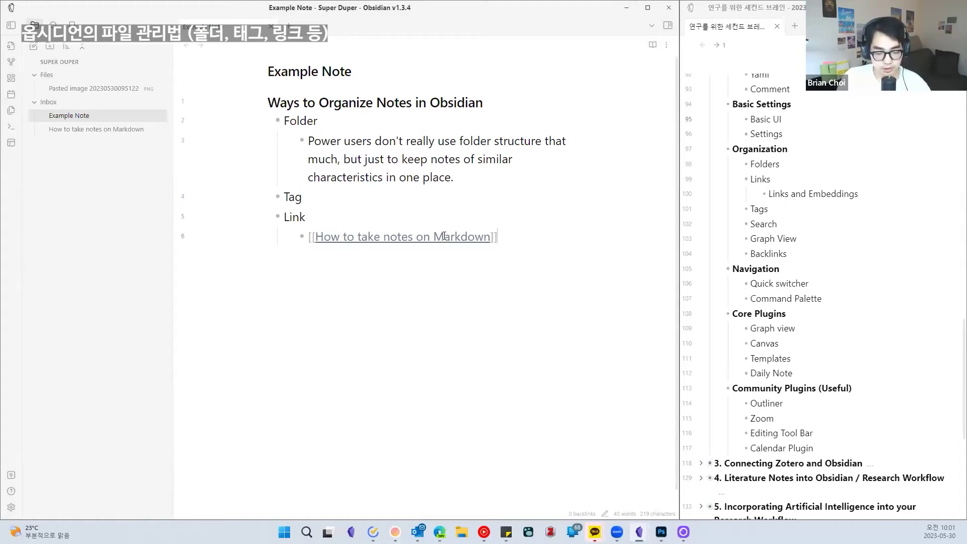
pyautogui.keyDown('ctrl'); pyautogui.click(445, 236); pyautogui.keyUp('ctrl')
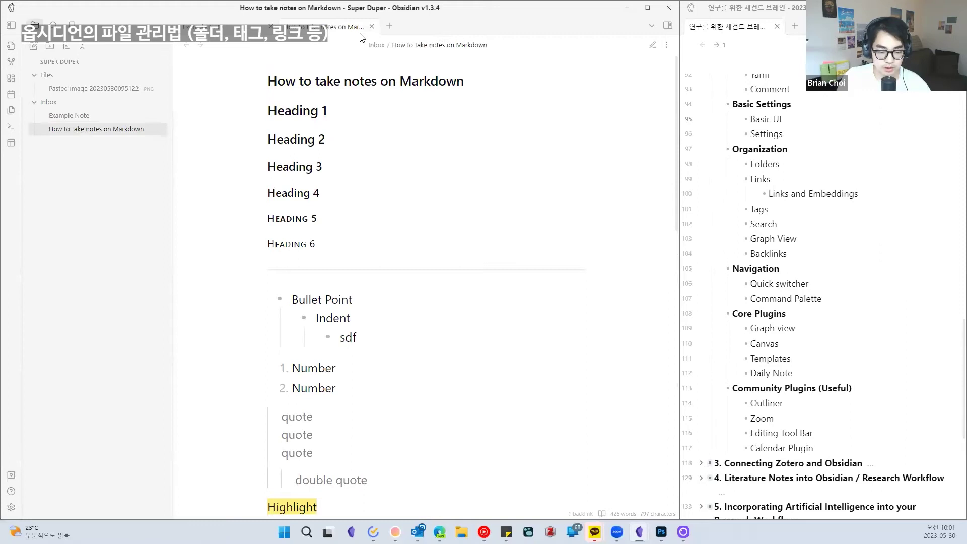
pyautogui.click(371, 25)
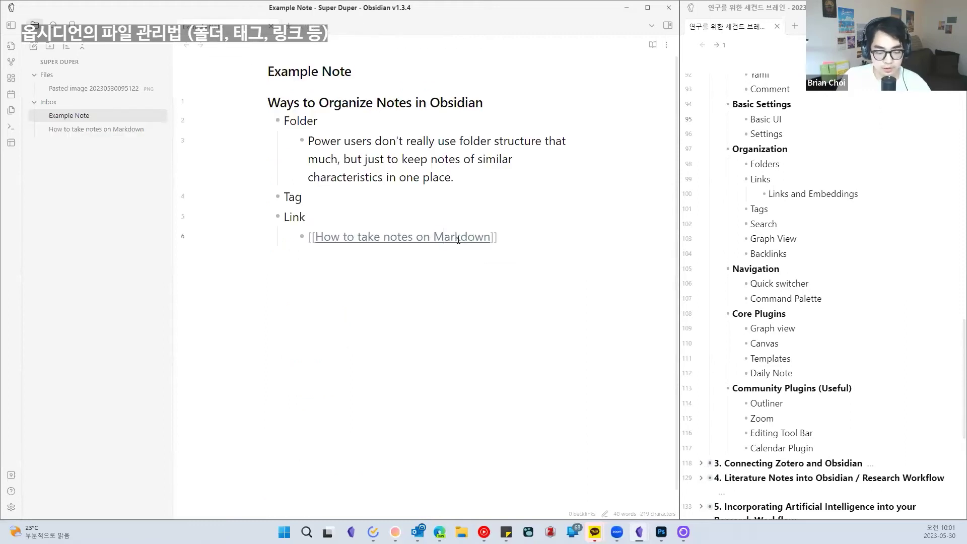
# Examine the linked note's contents in the link's page preview without leaving Example Note
pyautogui.moveTo(447, 237)
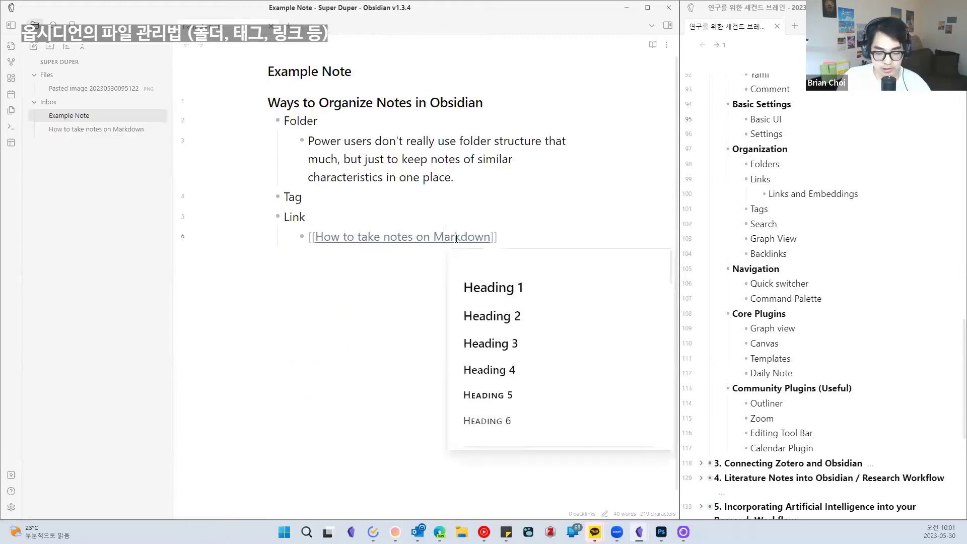
pyautogui.scroll(-1, 553, 340)
pyautogui.scroll(-4, 552, 341)
pyautogui.scroll(5, 553, 341)
pyautogui.scroll(-3, 552, 341)
pyautogui.scroll(3, 552, 341)
pyautogui.scroll(-1, 551, 339)
pyautogui.scroll(1, 551, 339)
pyautogui.click(567, 230)
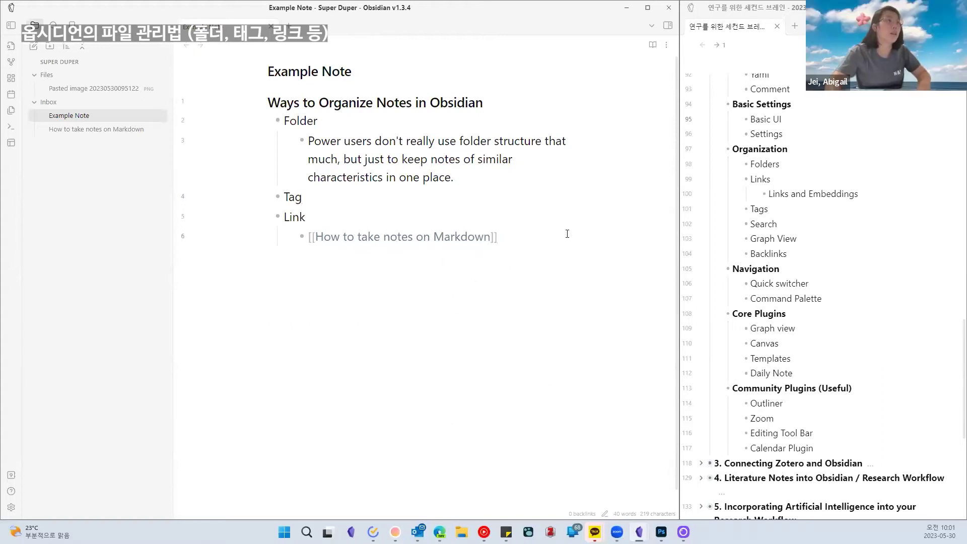
# Add an empty sub-bullet below the link, and follow the rendered link to its note and back
pyautogui.press('Return')
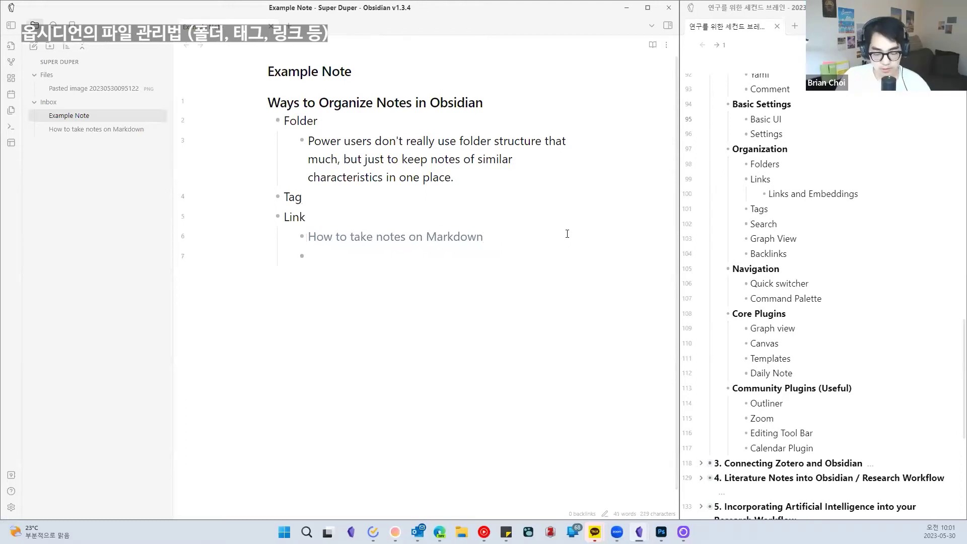
pyautogui.keyDown('ctrl'); pyautogui.click(458, 238); pyautogui.keyUp('ctrl')
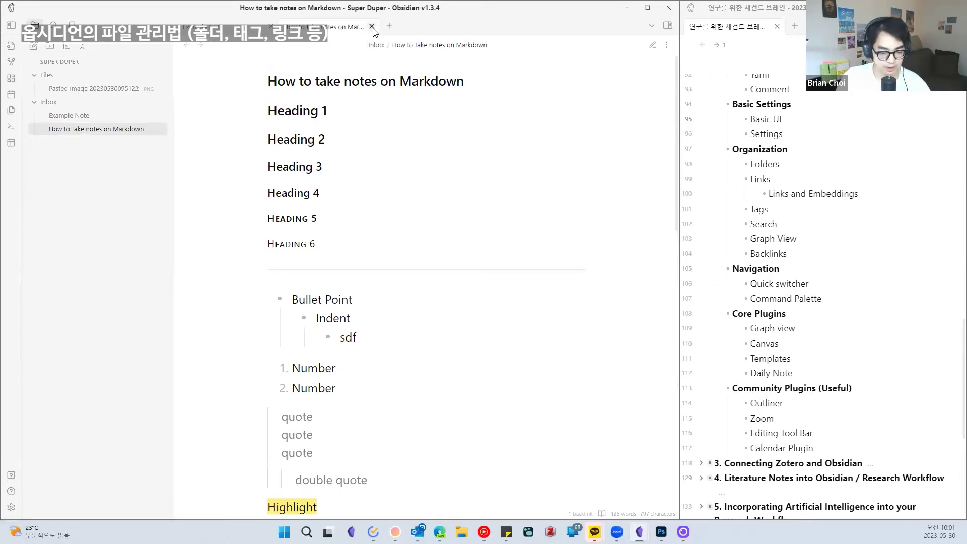
pyautogui.click(372, 29)
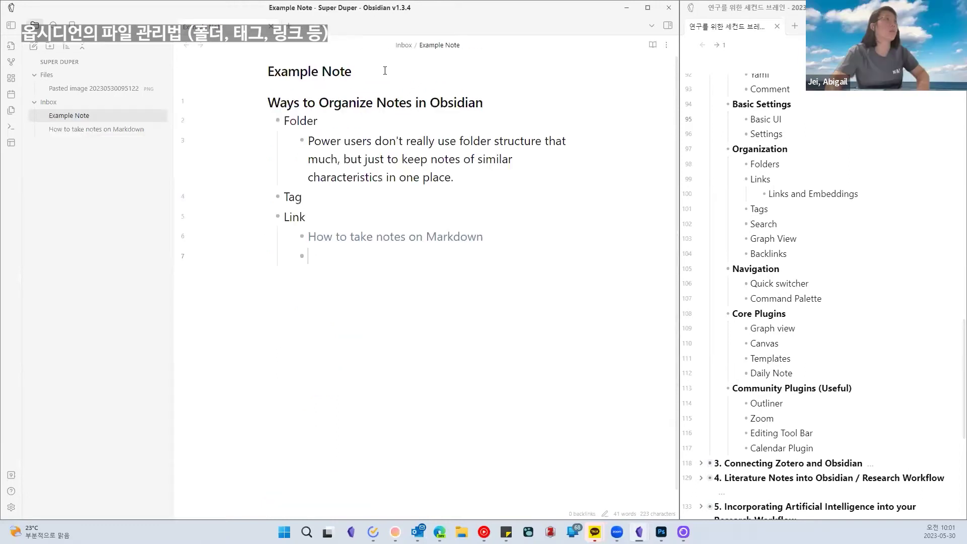
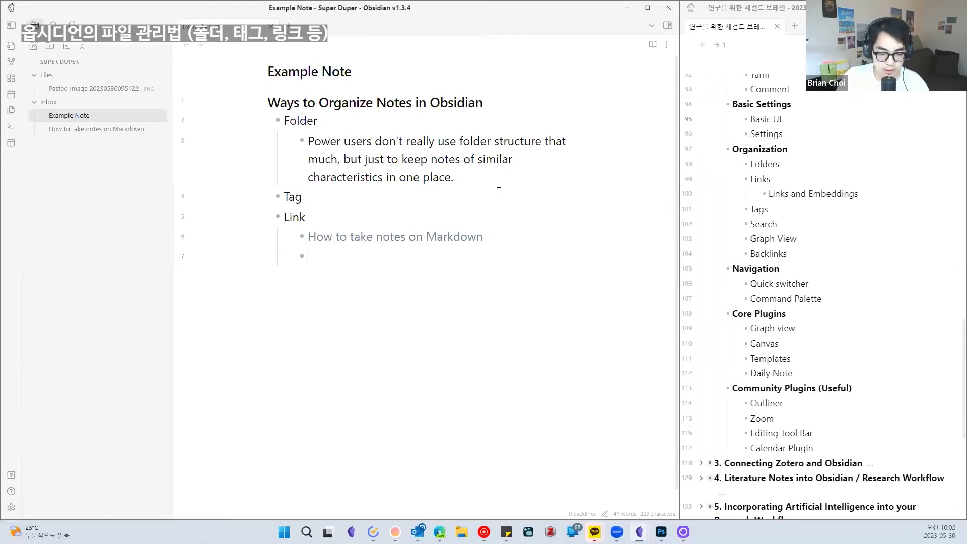
# Open the note "How to take notes on Markdown" in a new tab through the quick switcher
pyautogui.click(288, 26)
pyautogui.hotkey('ctrl', 'o')
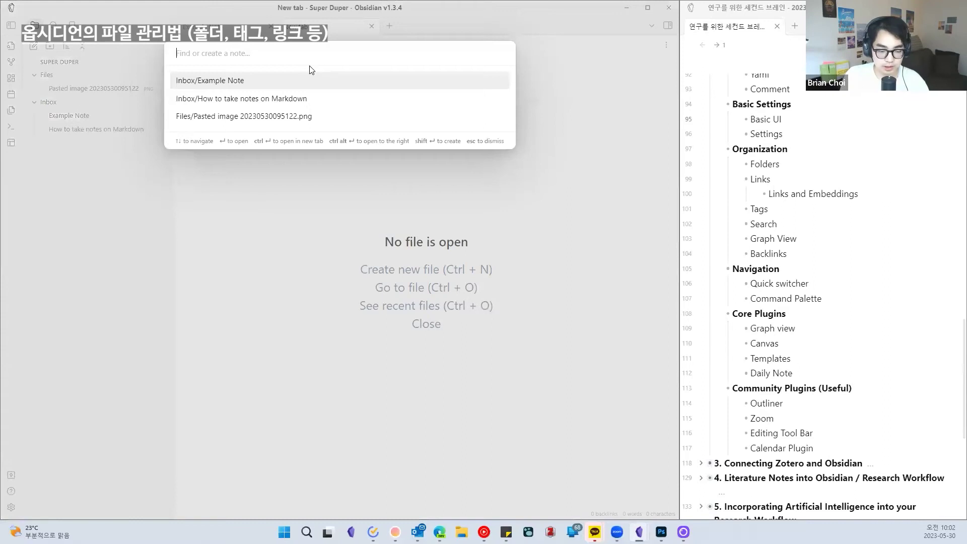
pyautogui.click(322, 99)
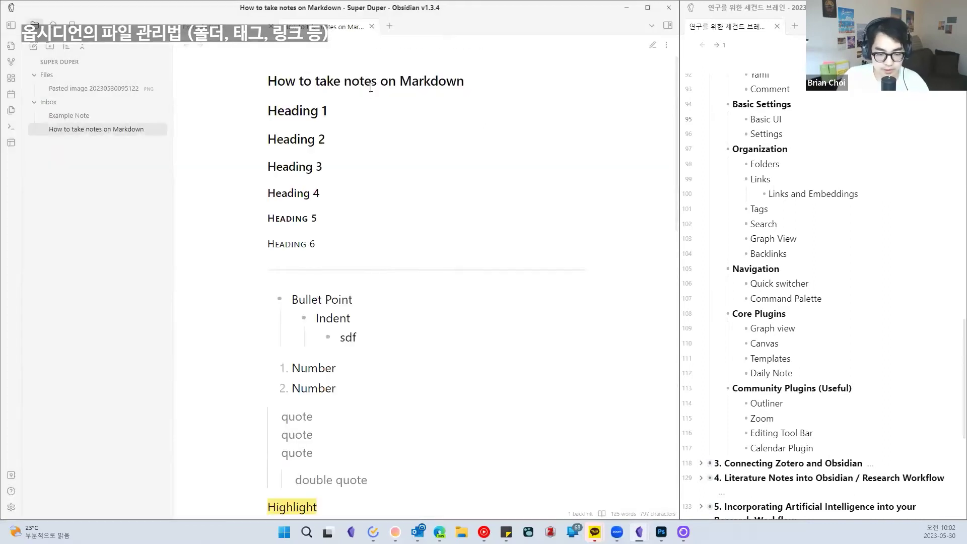
# Switch the note to editing mode and add a level-1 heading "Heading 1" at its end
pyautogui.scroll(-15, 445, 182)
pyautogui.hotkey('ctrl', 'e')
pyautogui.scroll(-18, 423, 375)
pyautogui.click(449, 307)
pyautogui.press('Return')
pyautogui.press('Return')
pyautogui.write('# Heading 1')
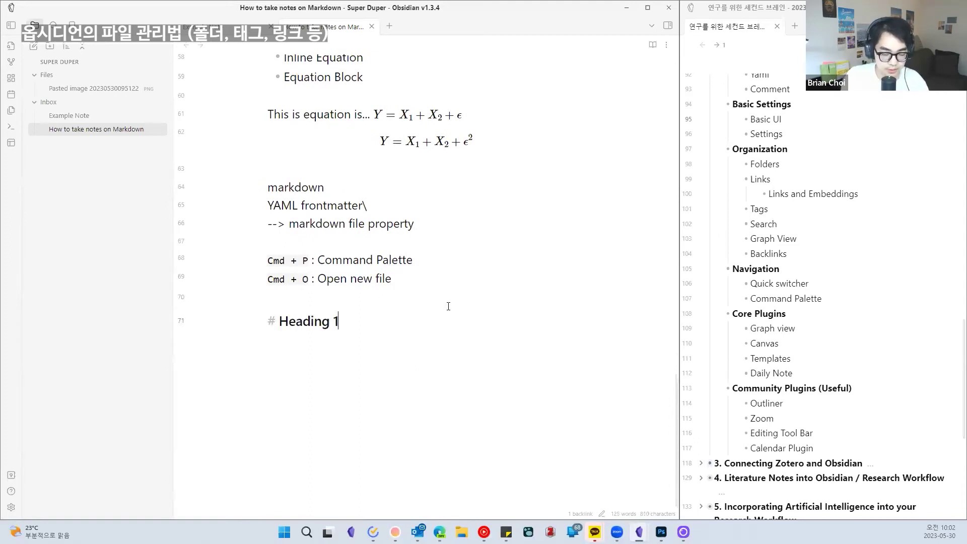
# Add two level-2 headings, "Heading 2a" and "Heading 2b", beneath the new Heading 1
pyautogui.press('Return')
pyautogui.write('## Heading 2')
pyautogui.press('Return')
pyautogui.write('## Heading 2a')
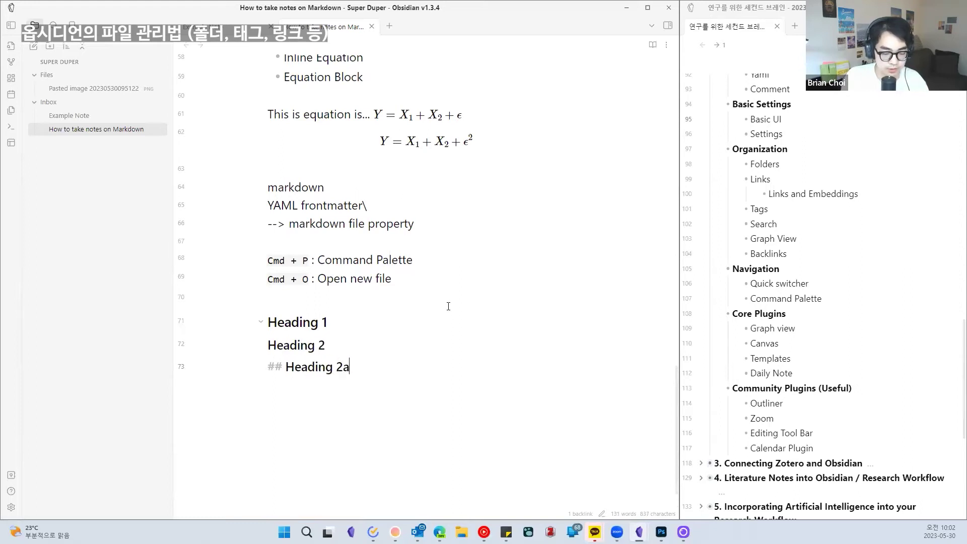
pyautogui.press('Up')
pyautogui.write('a')
pyautogui.press('Down')
pyautogui.press('BackSpace')
pyautogui.write('b')
# Add an indented line "asdfasdf" under both Heading 2a and Heading 2b
pyautogui.press('Up')
pyautogui.press('Up')
pyautogui.press('Down')
pyautogui.press('Return')
pyautogui.press('Tab')
pyautogui.write('asdfasdf')
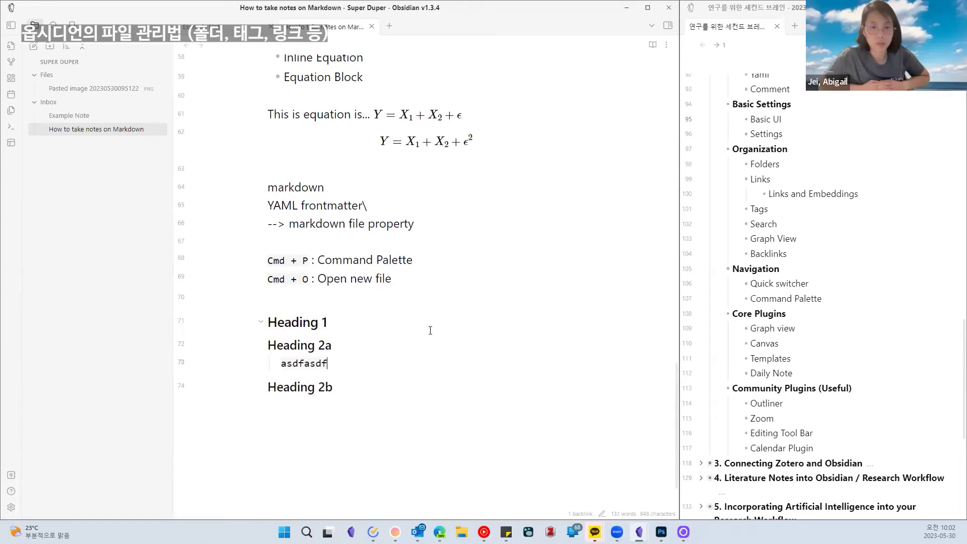
pyautogui.press('Return')
pyautogui.press('Tab')
pyautogui.write('asdfasdf')
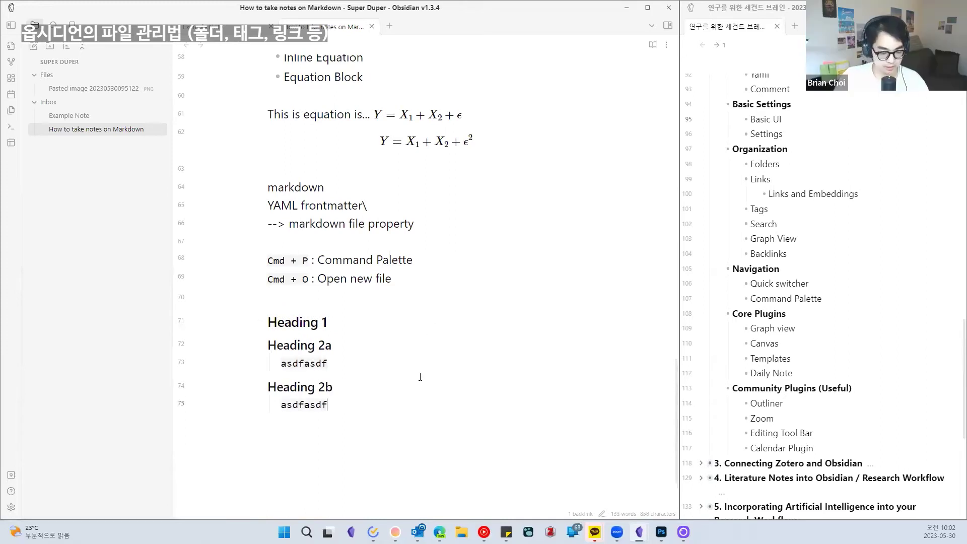
# Show Example Note side by side with How to take notes on Markdown, and hide the file sidebar
pyautogui.click(250, 20)
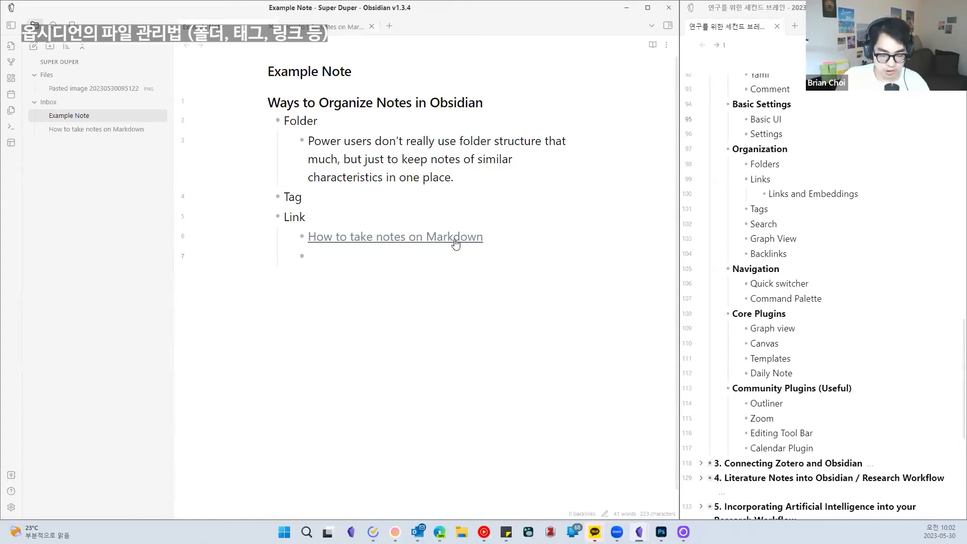
pyautogui.moveTo(322, 26); pyautogui.dragTo(648, 263)
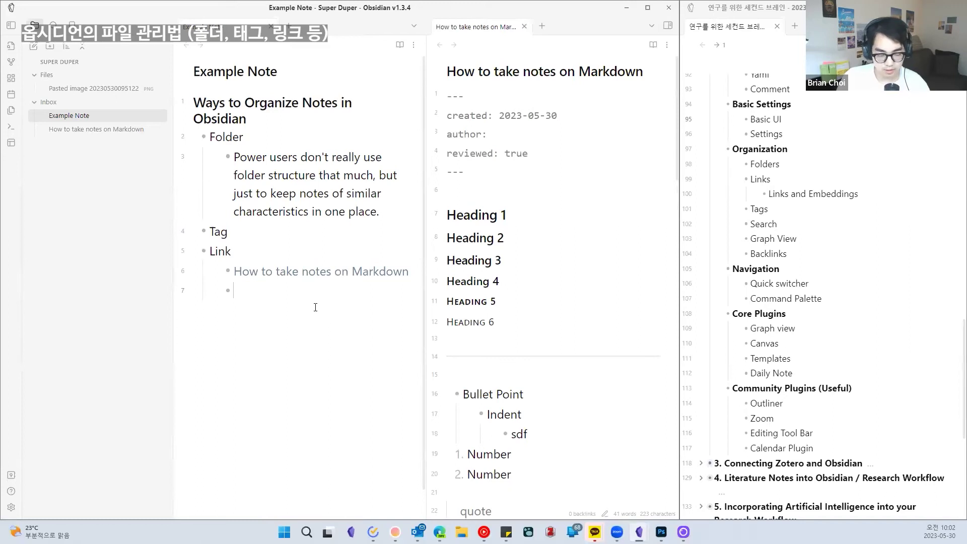
pyautogui.click(11, 25)
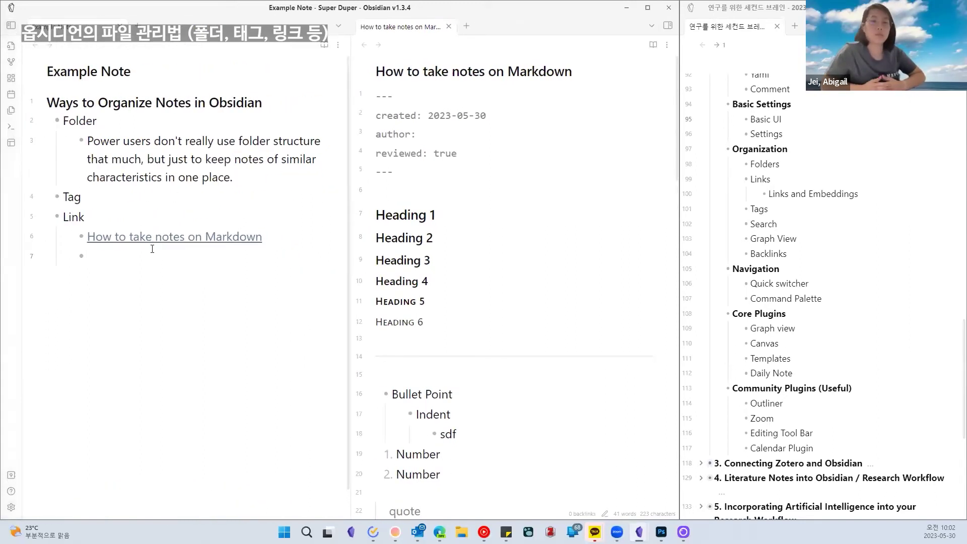
# Turn on source mode for Example Note and add a second internal link to How to take notes on Markdown under Link
pyautogui.write('[[')
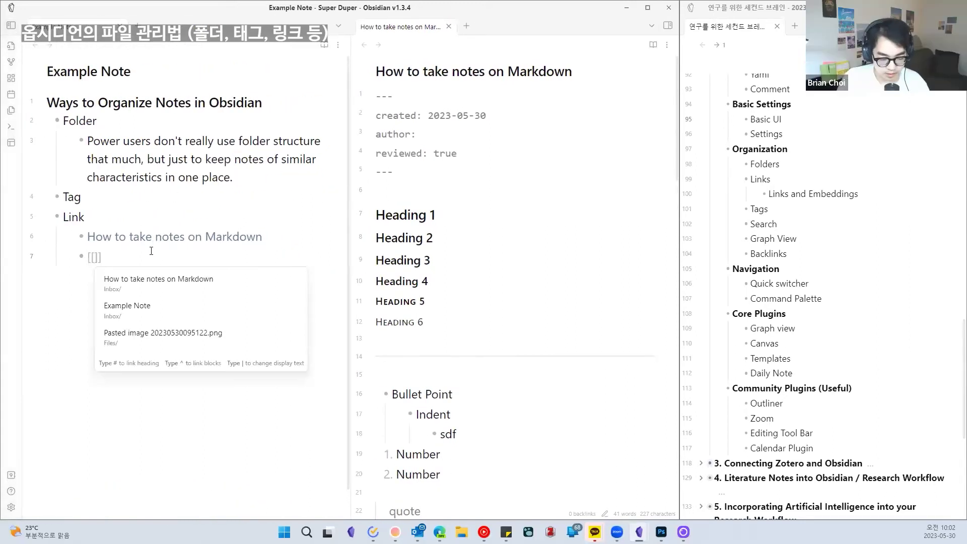
pyautogui.click(338, 45)
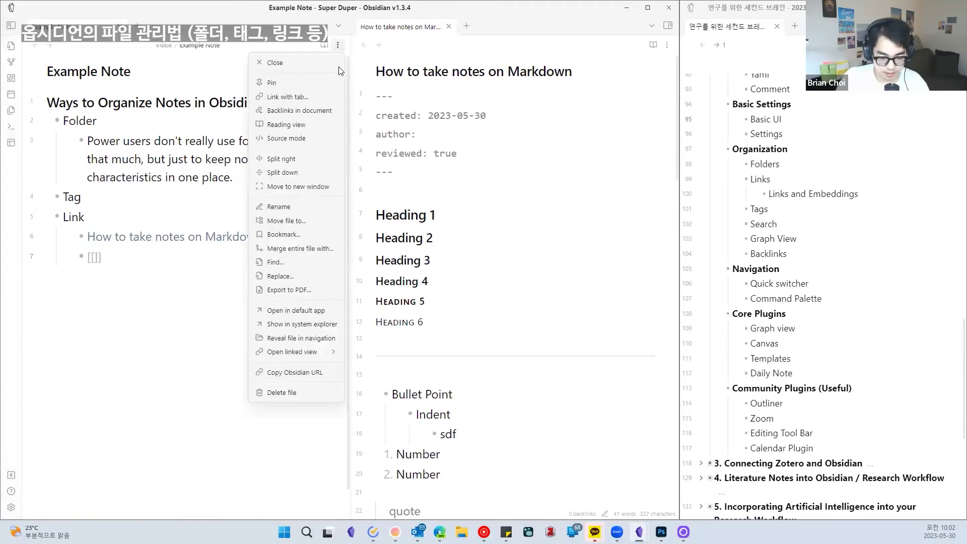
pyautogui.click(302, 138)
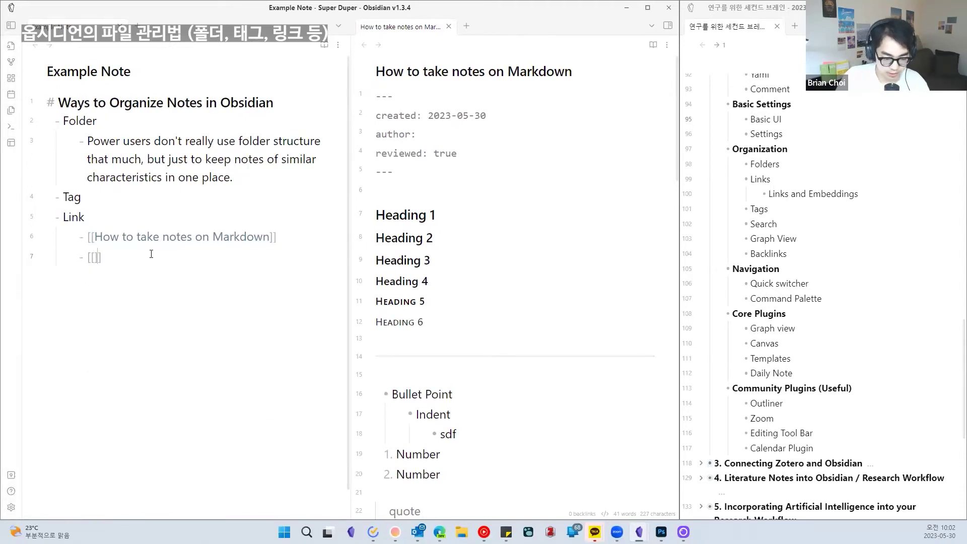
pyautogui.write('How')
pyautogui.press('Return')
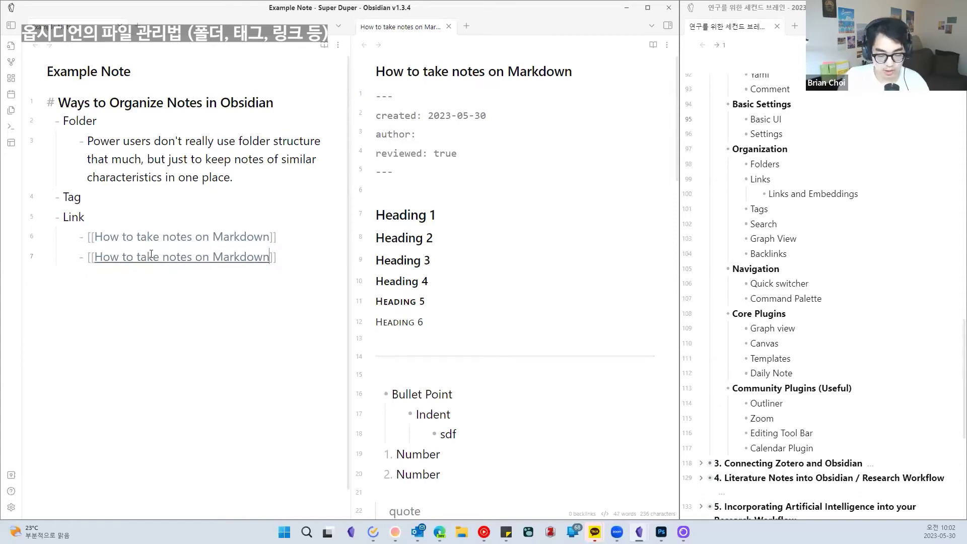
# Make the second link point to the note's Heading 2a section, and start a new bullet below it
pyautogui.write('#')
pyautogui.scroll(-1, 158, 346)
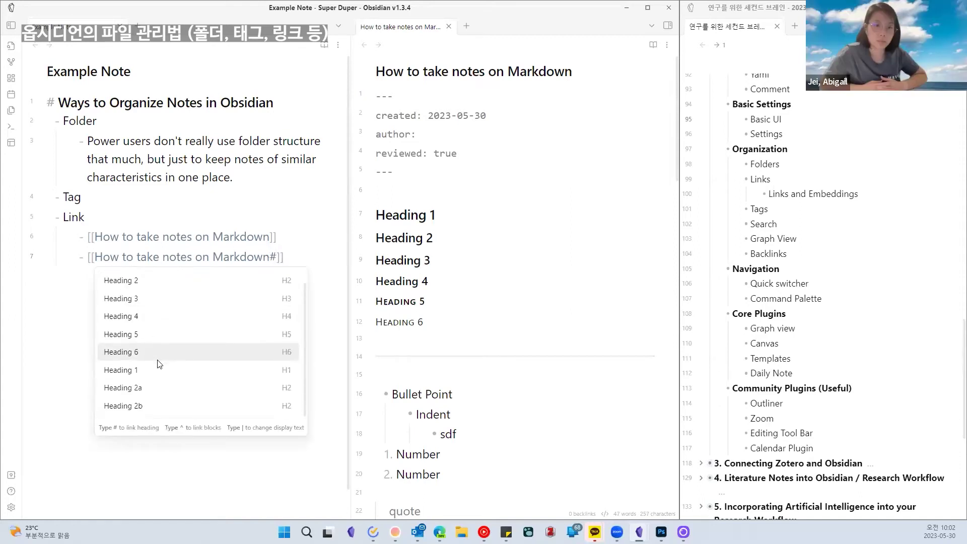
pyautogui.scroll(1, 165, 383)
pyautogui.scroll(-1, 163, 383)
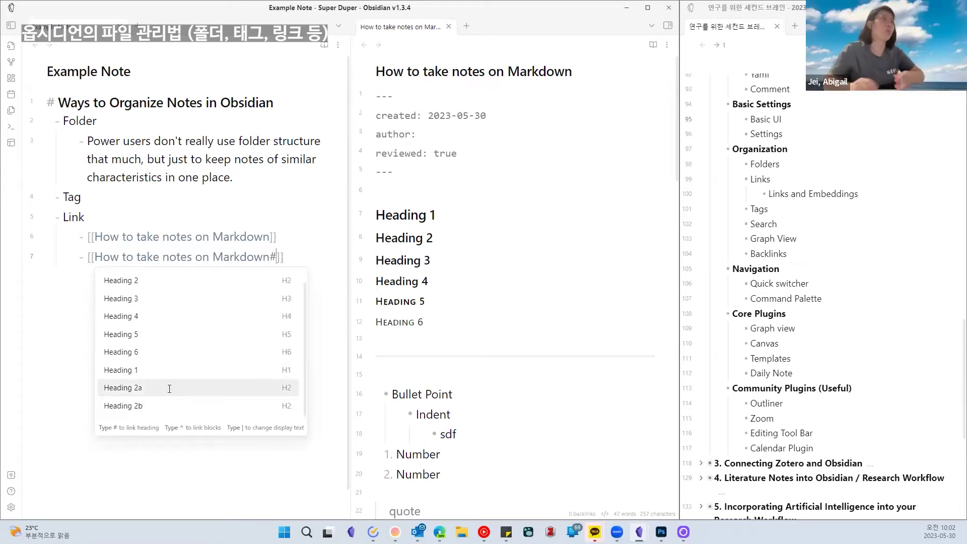
pyautogui.click(169, 388)
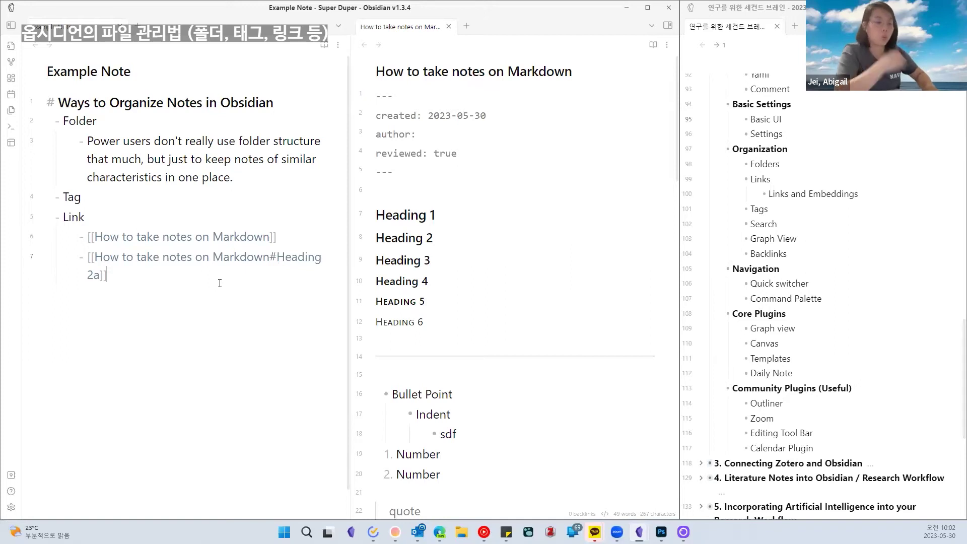
pyautogui.press('Return')
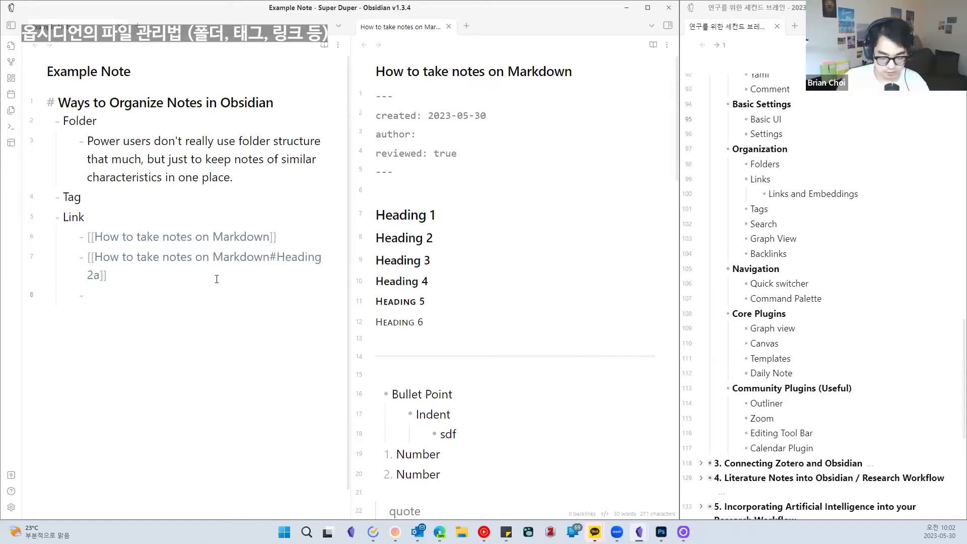
# Turn off source mode in Example Note, then follow the Heading 2a link and return
pyautogui.click(338, 45)
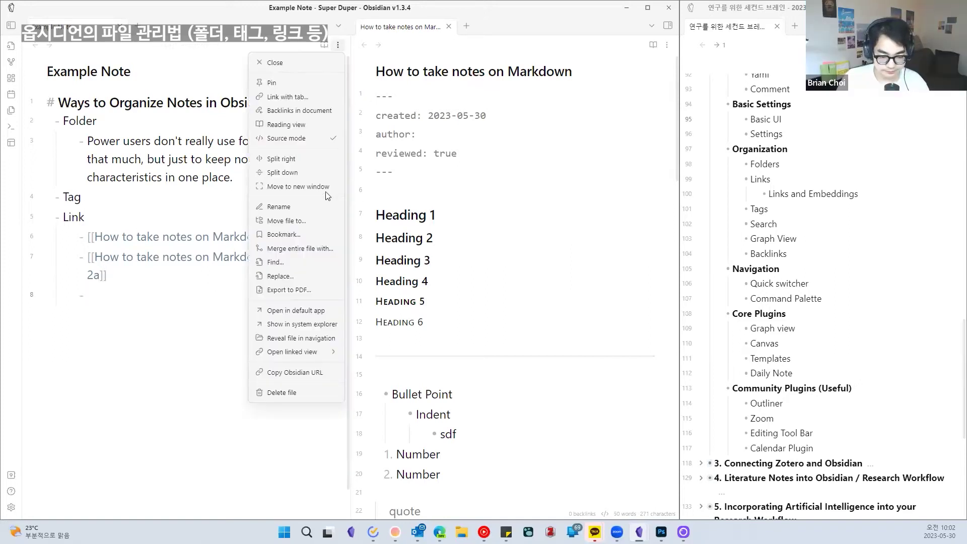
pyautogui.click(307, 139)
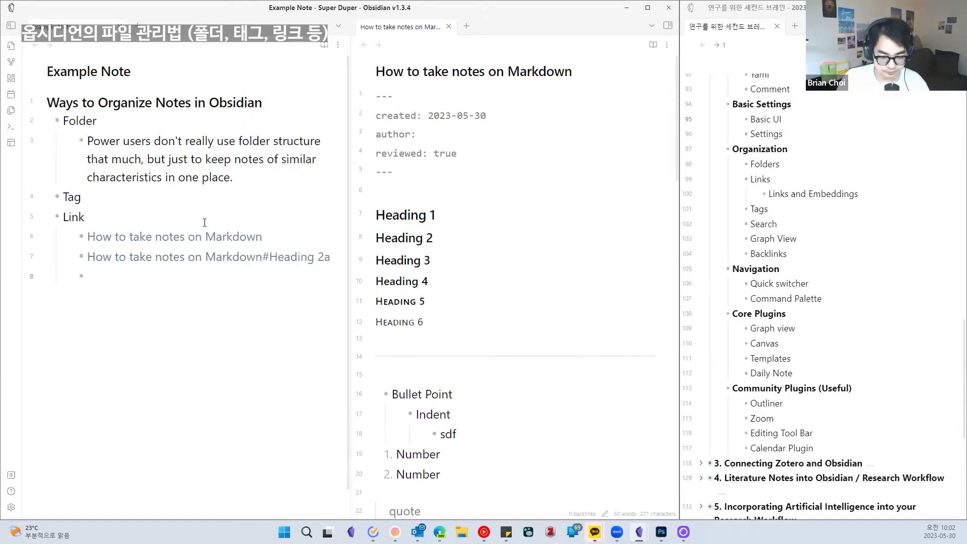
pyautogui.click(225, 258)
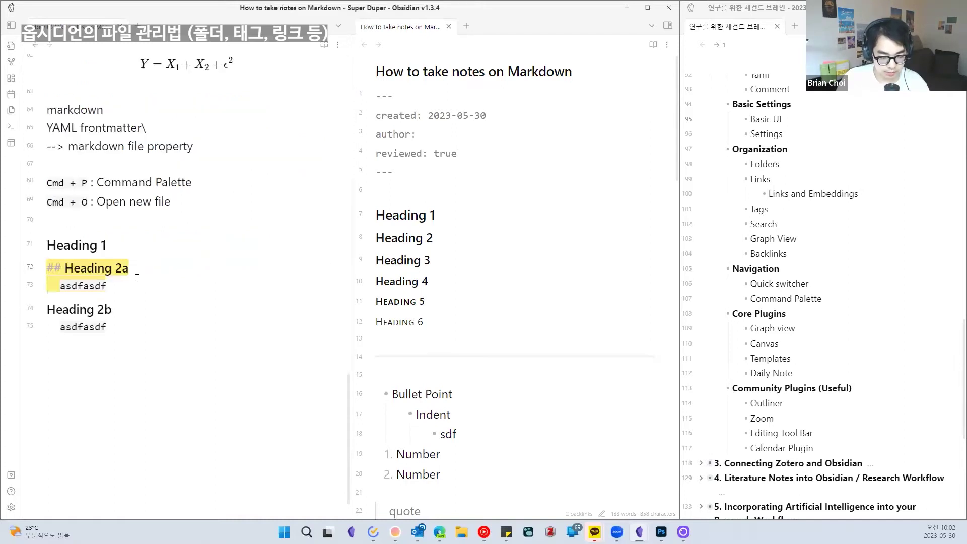
pyautogui.click(118, 269)
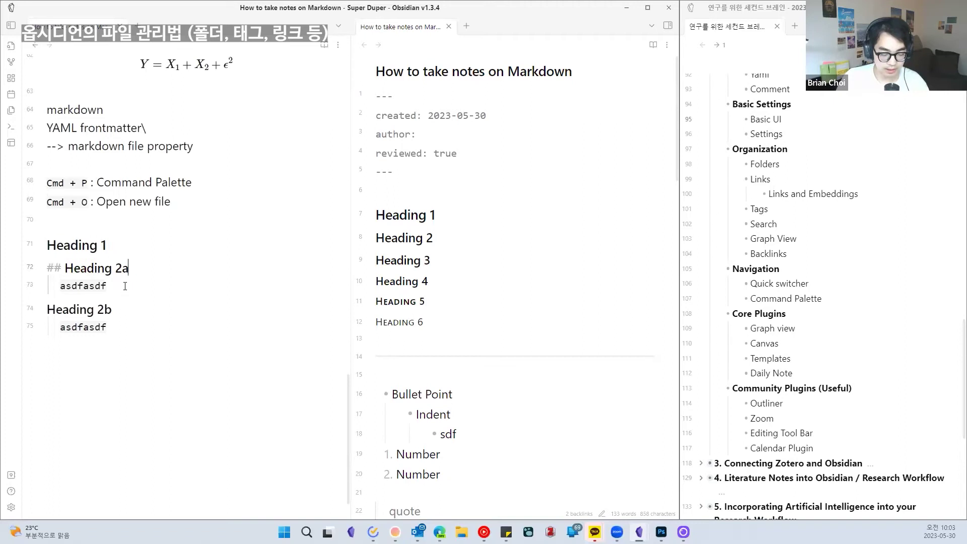
pyautogui.hotkey('ctrl', 'alt', 'Left')
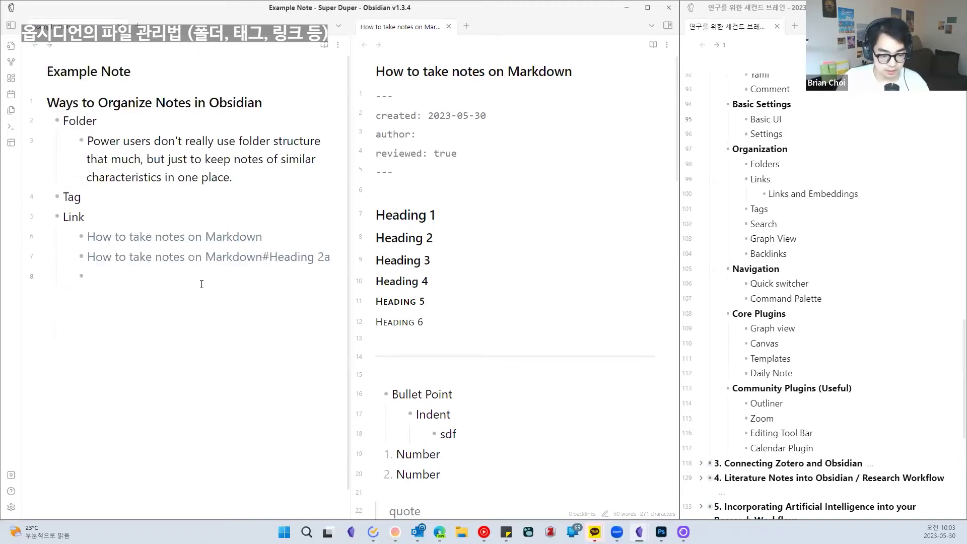
# Examine the underlying syntax of the Heading 2a link in Example Note
pyautogui.press('Left')
pyautogui.press('Up')
pyautogui.press('Up')
pyautogui.press('Down')
pyautogui.press('Down')
pyautogui.press('Up')
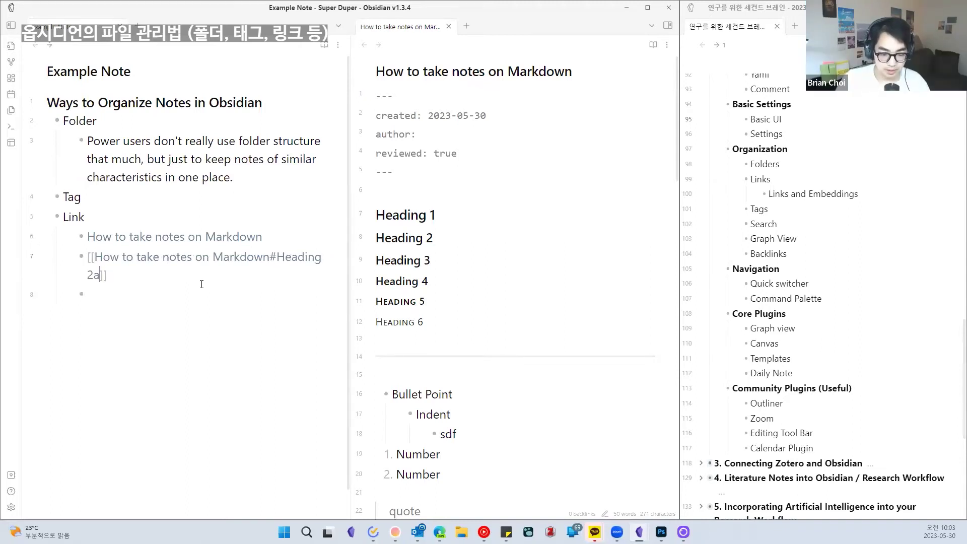
pyautogui.press('Down')
pyautogui.press('Up')
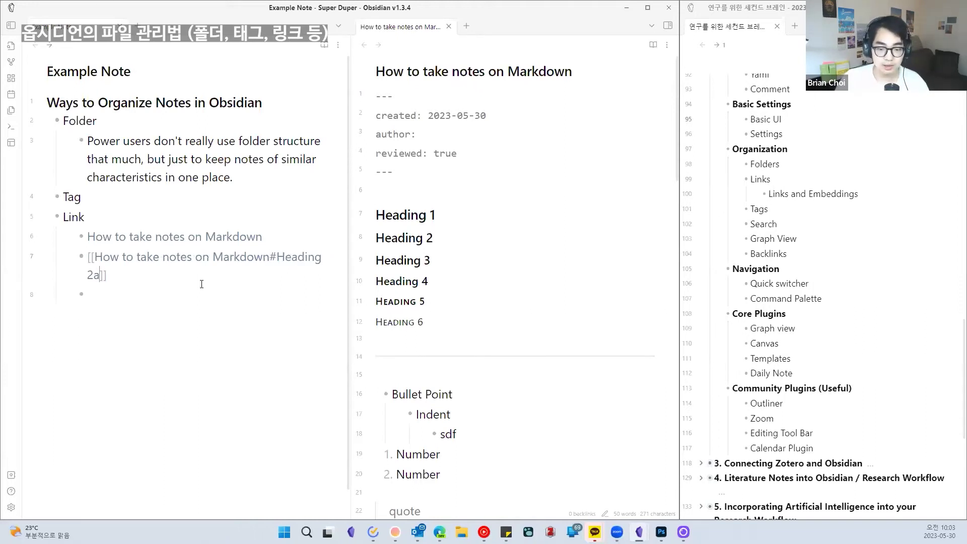
# Add the bullet "I am trying to reference this block" at the end of How to take notes on Markdown
pyautogui.scroll(-15, 564, 279)
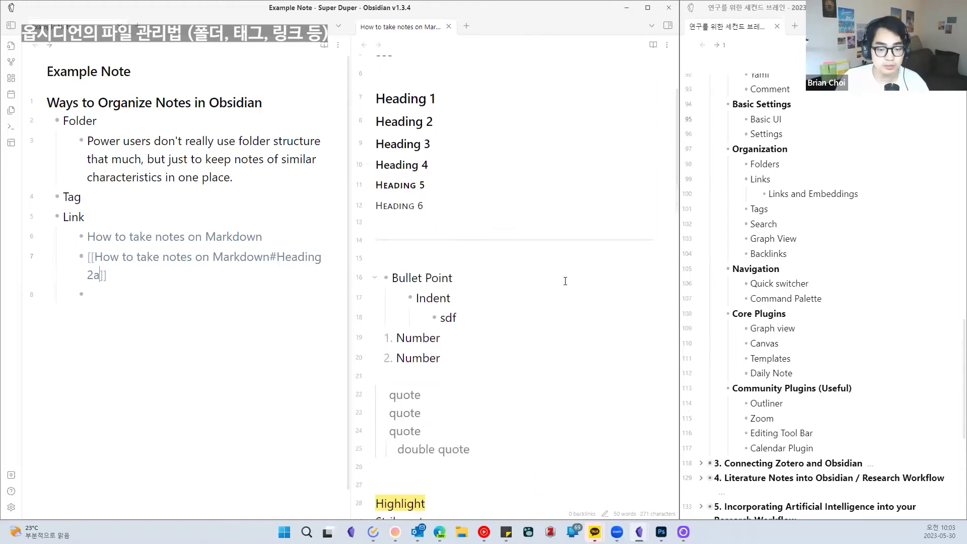
pyautogui.click(522, 281)
pyautogui.press('Return')
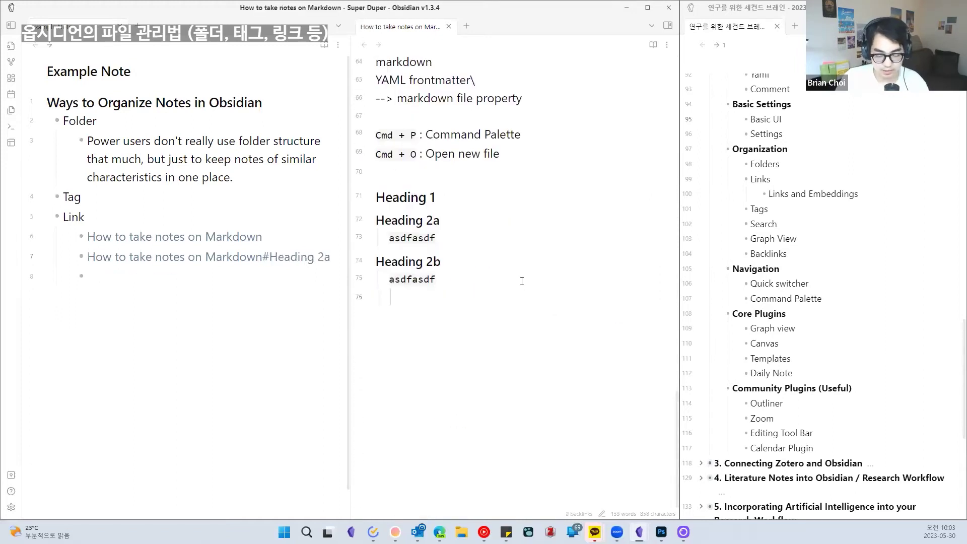
pyautogui.write('- ')
pyautogui.write('I am trying to ref')
pyautogui.write('erenc')
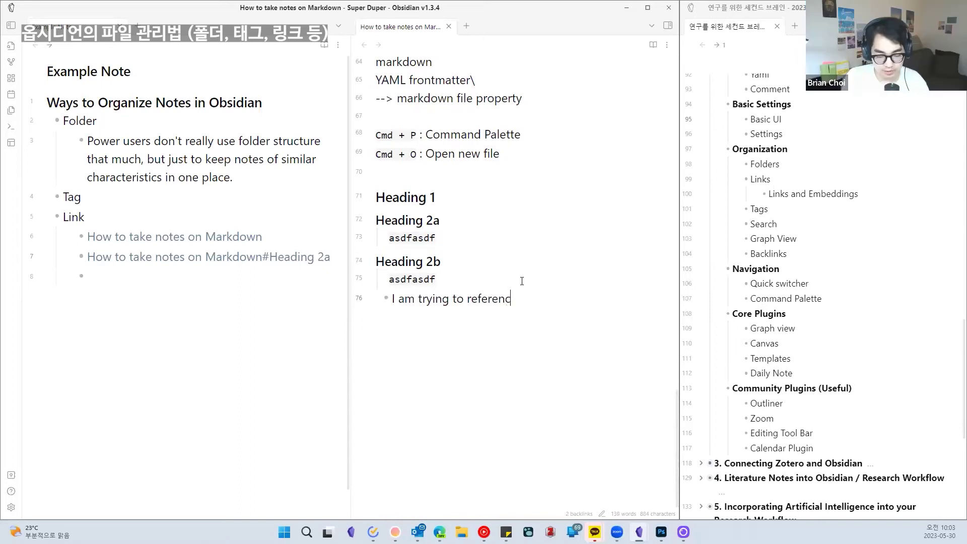
pyautogui.write('e this block')
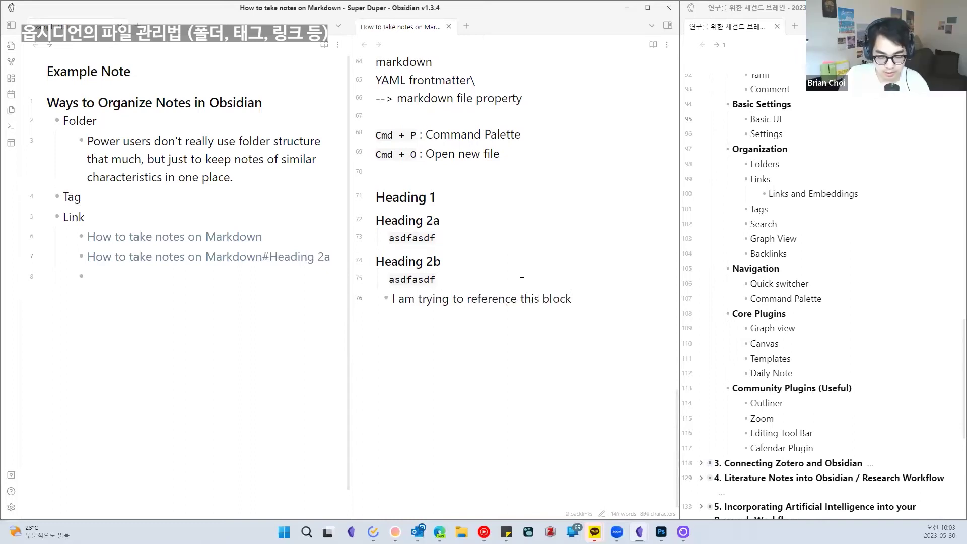
# Insert an internal link to How to take notes on Markdown in Example Note's empty bullet
pyautogui.click(232, 274)
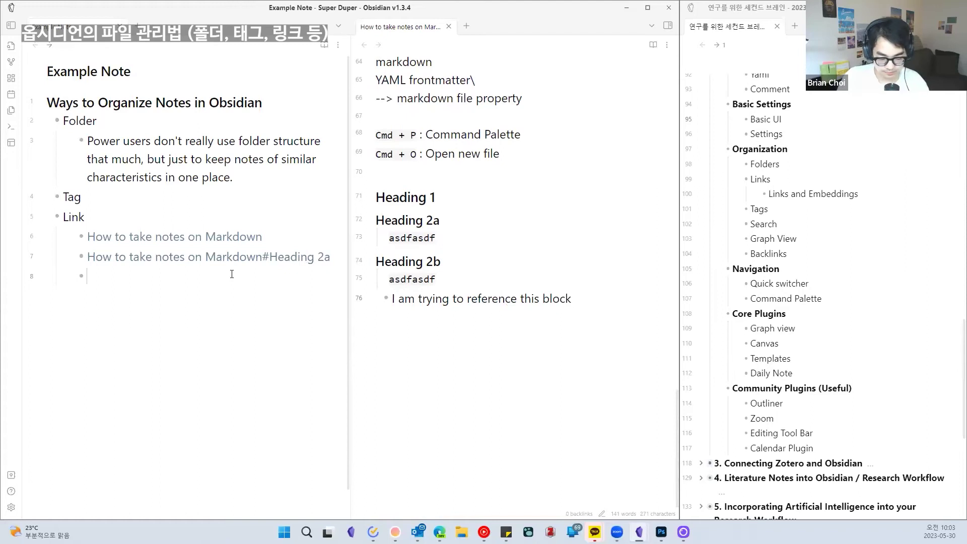
pyautogui.write('[[How')
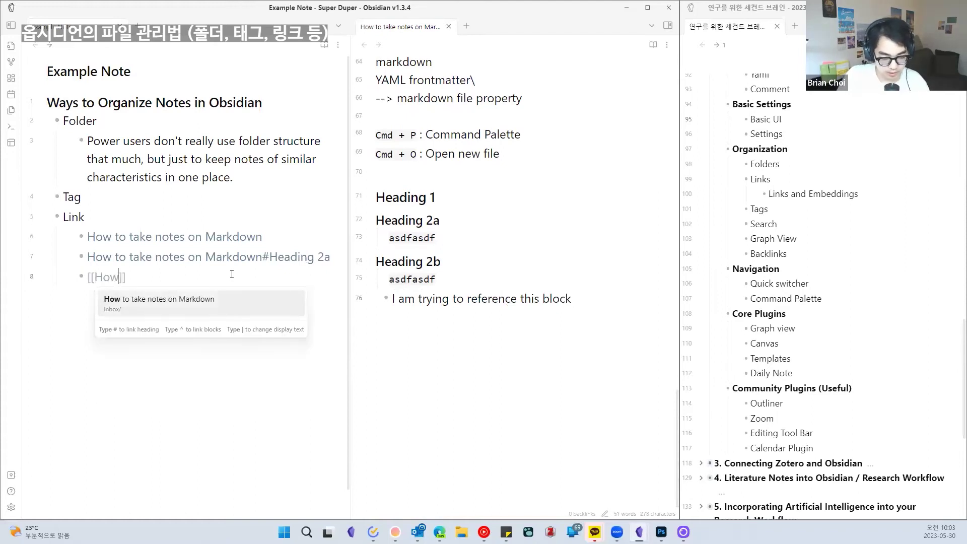
pyautogui.press('Return')
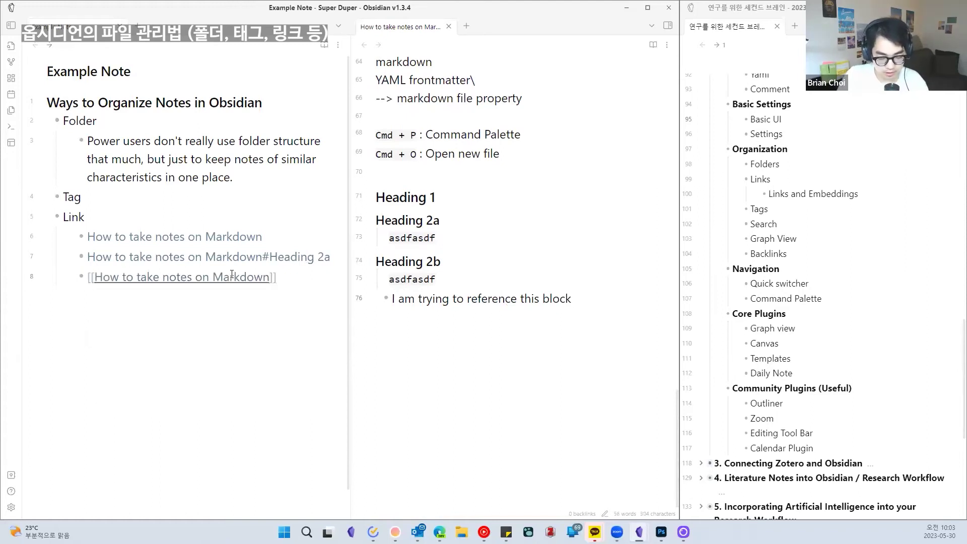
# Make the new link reference the block "I am trying to reference this block", and follow it
pyautogui.write('#')
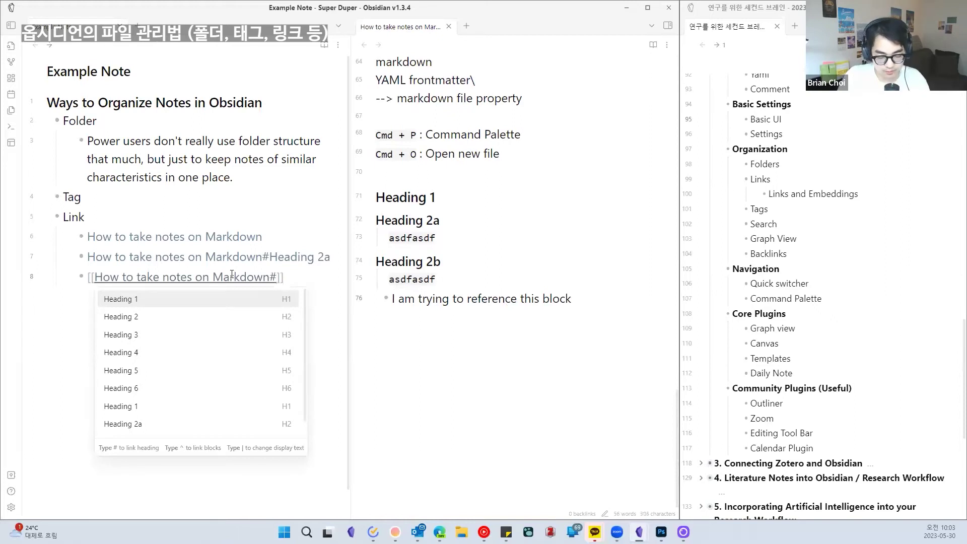
pyautogui.write('^')
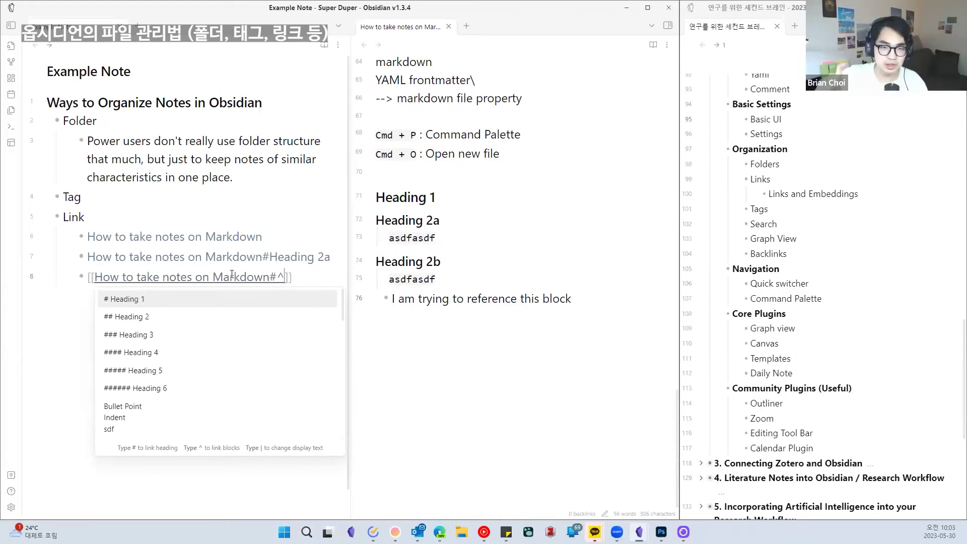
pyautogui.press('Down')
pyautogui.press('Down')
pyautogui.press('Down')
pyautogui.press('Down')
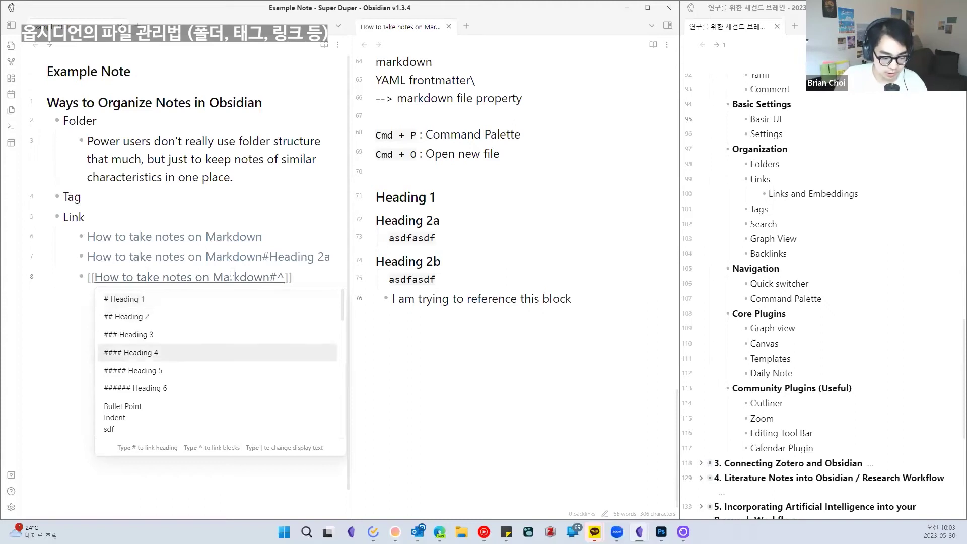
pyautogui.write('I am trying')
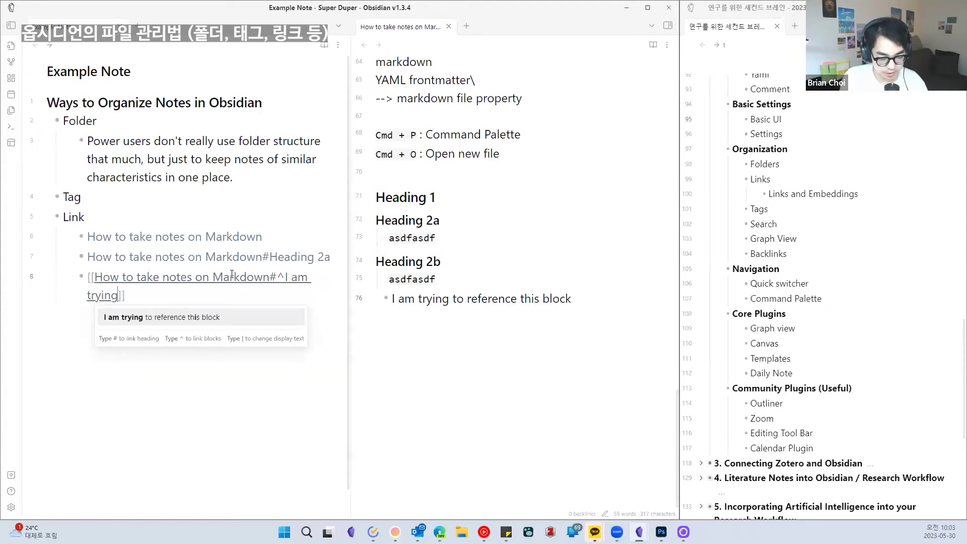
pyautogui.press('Return')
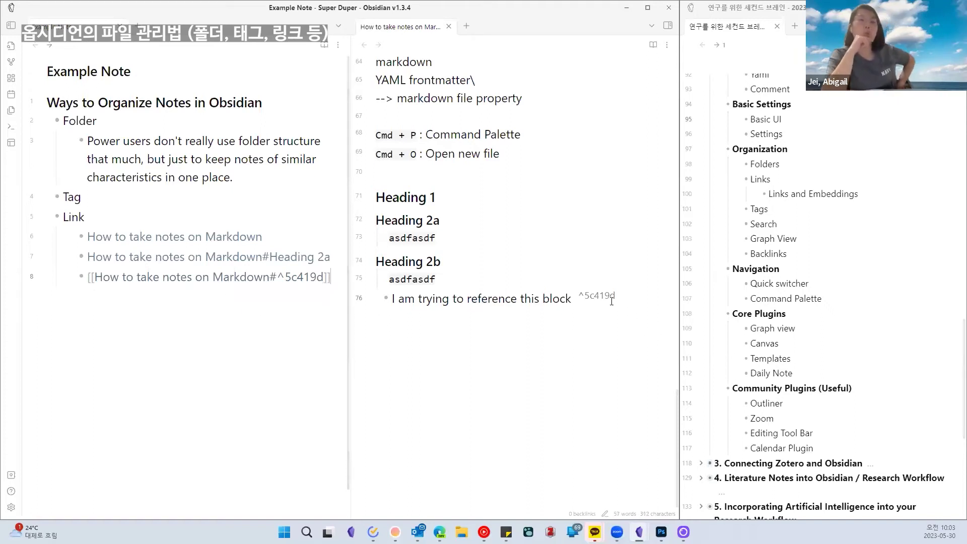
pyautogui.click(239, 331)
pyautogui.keyDown('ctrl'); pyautogui.click(262, 278); pyautogui.keyUp('ctrl')
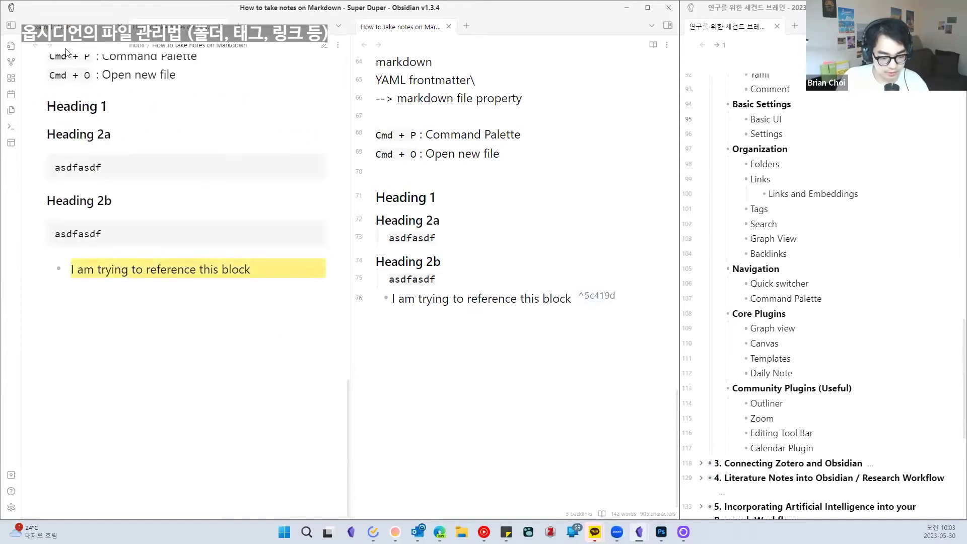
# Return to Example Note and add the bullet "alias" under Link, with an empty nested bullet below it
pyautogui.click(220, 27)
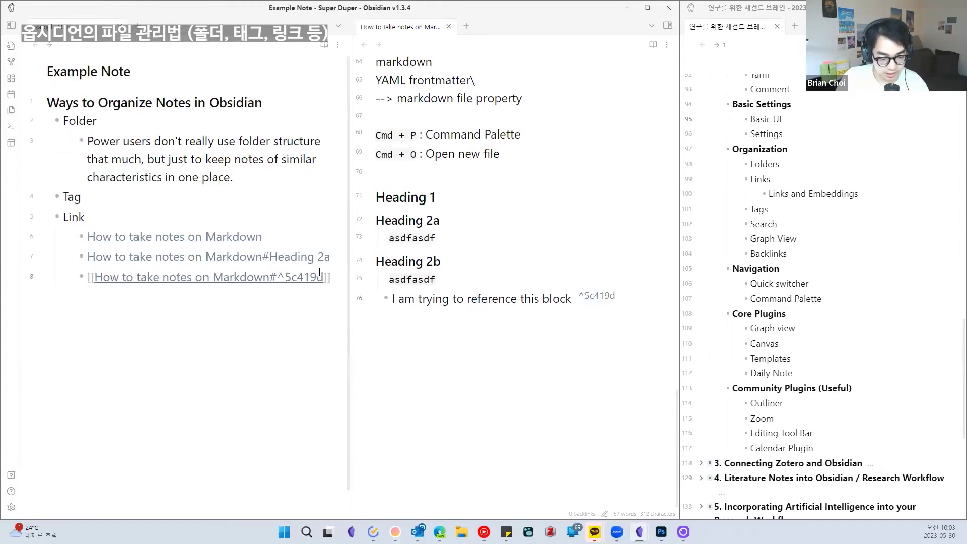
pyautogui.press('Return')
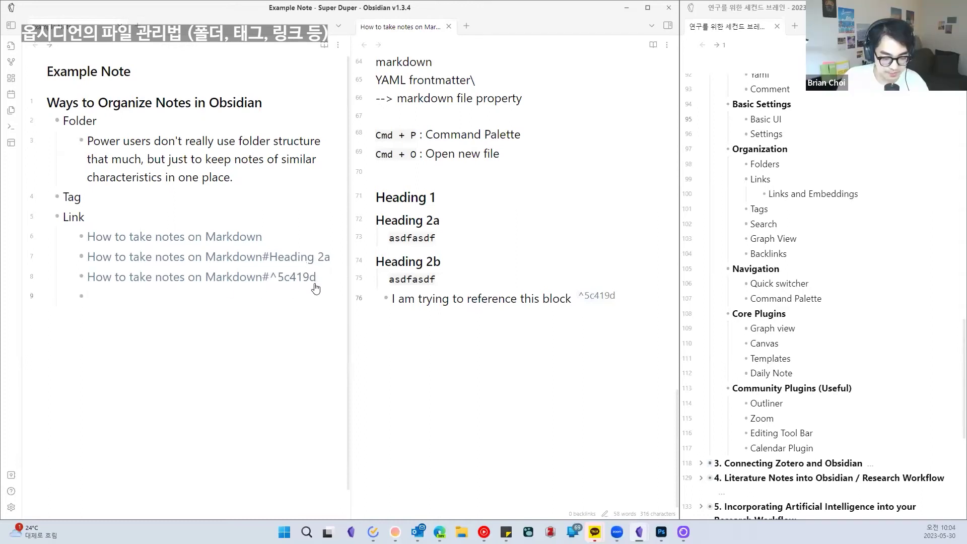
pyautogui.write('alias')
pyautogui.press('Return')
pyautogui.press('Tab')
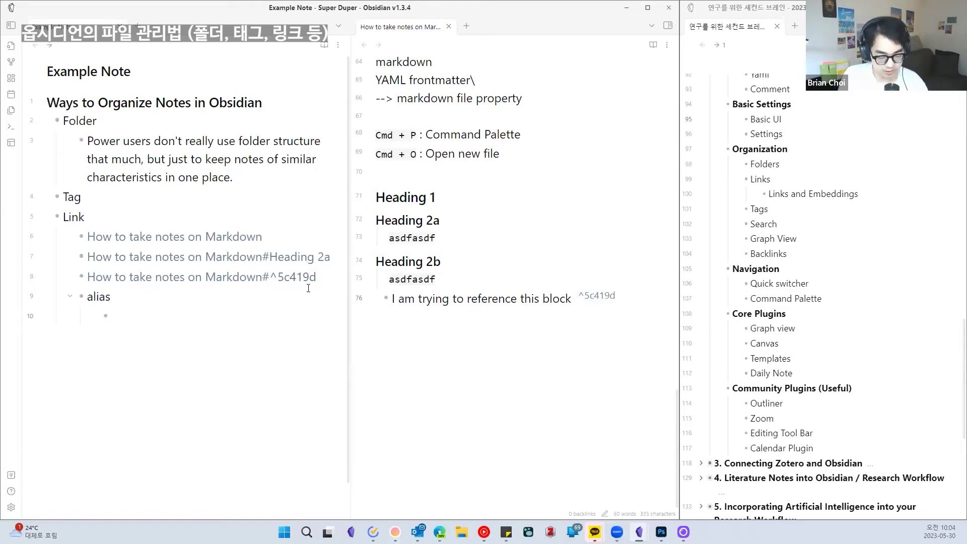
# Insert an internal link to How to take notes on Markdown in the bullet nested under alias, and start a heading reference
pyautogui.write('[[How to')
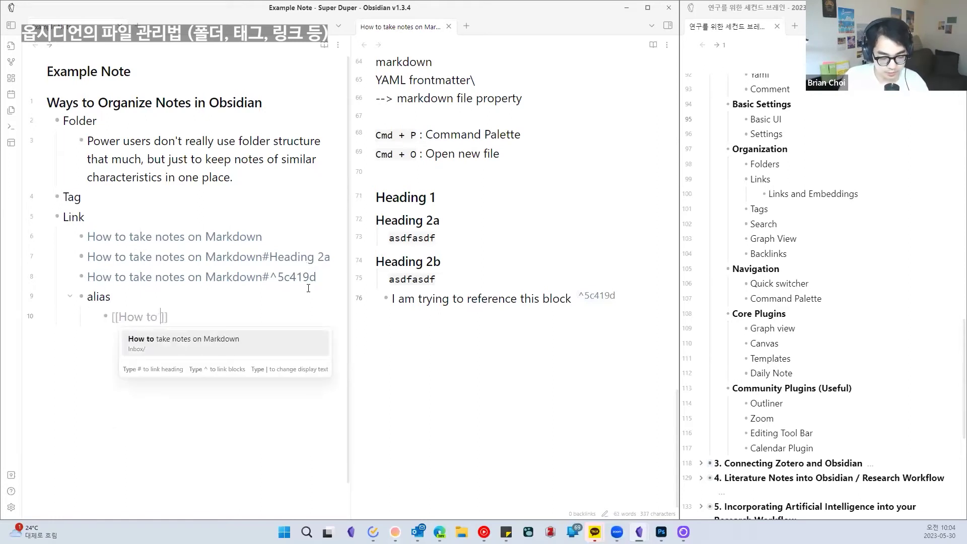
pyautogui.click(338, 45)
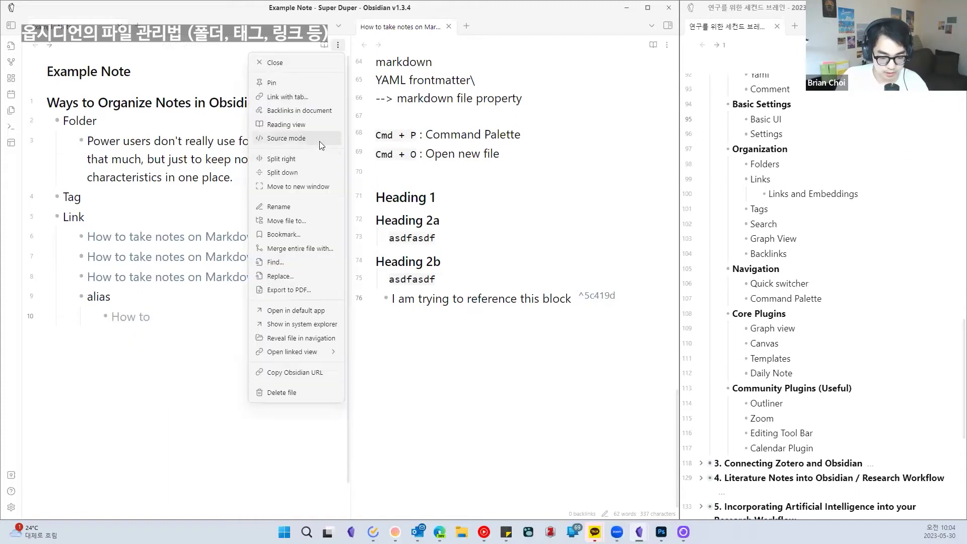
pyautogui.click(200, 316)
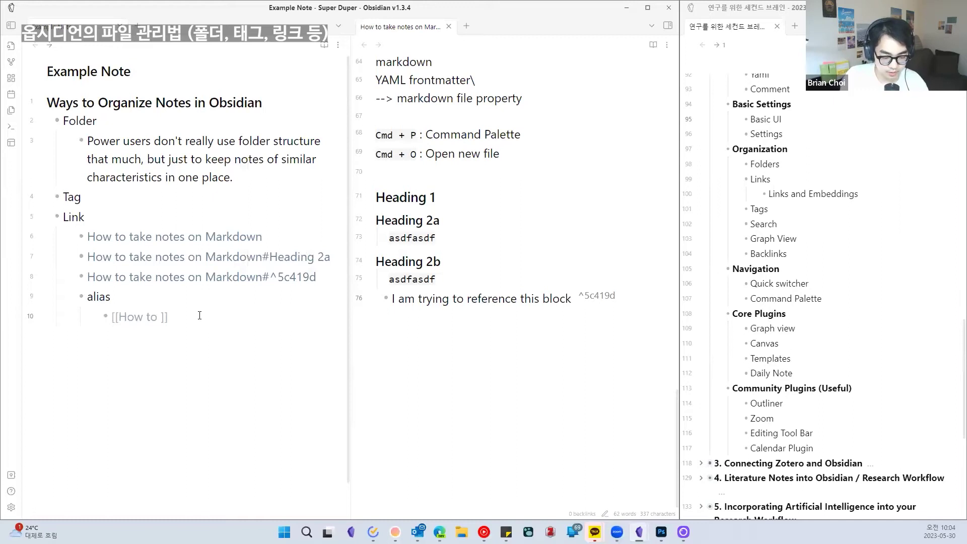
pyautogui.write('take')
pyautogui.press('Return')
pyautogui.write('#')
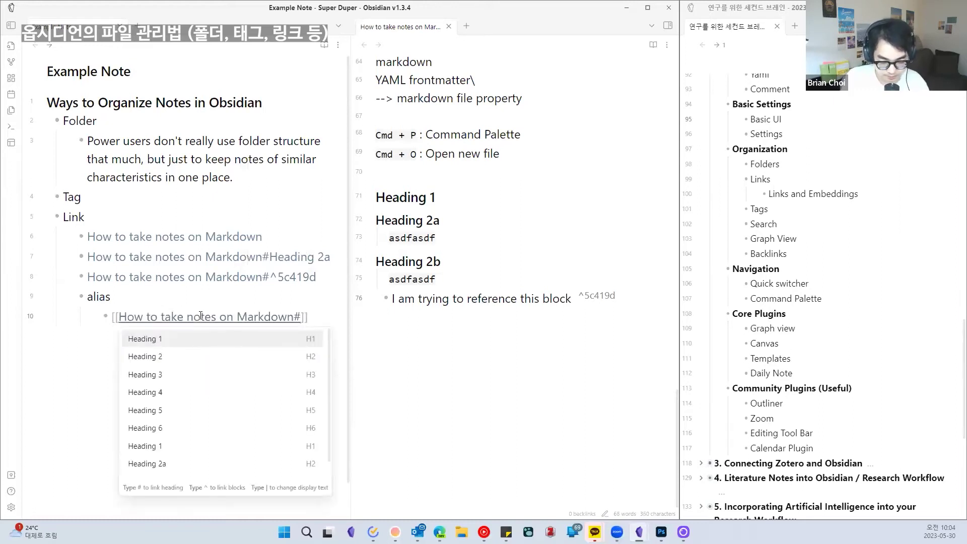
pyautogui.write('I am trying')
pyautogui.press('BackSpace')
pyautogui.press('BackSpace')
pyautogui.press('BackSpace')
pyautogui.press('BackSpace')
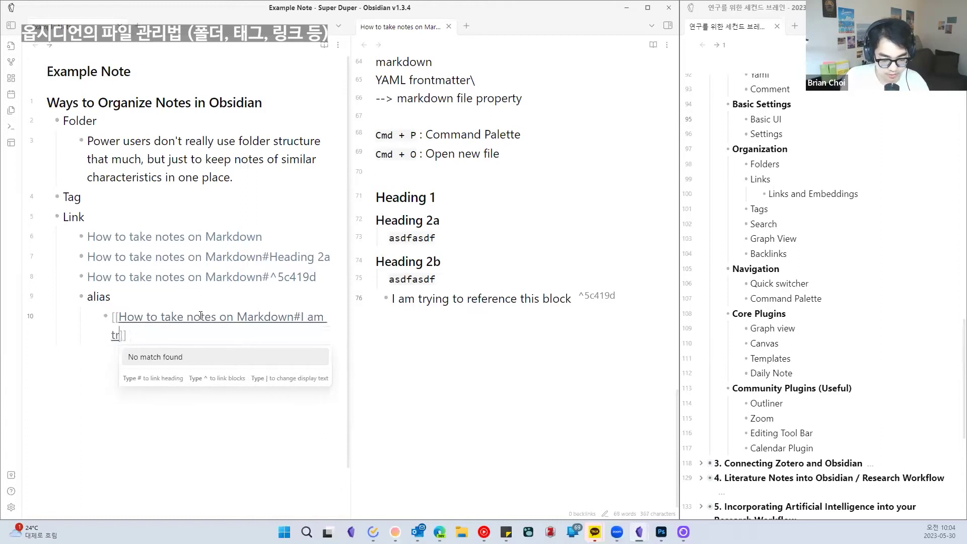
pyautogui.press('BackSpace')
pyautogui.press('BackSpace')
pyautogui.press('BackSpace')
pyautogui.press('BackSpace')
pyautogui.press('BackSpace')
pyautogui.press('BackSpace')
pyautogui.press('BackSpace')
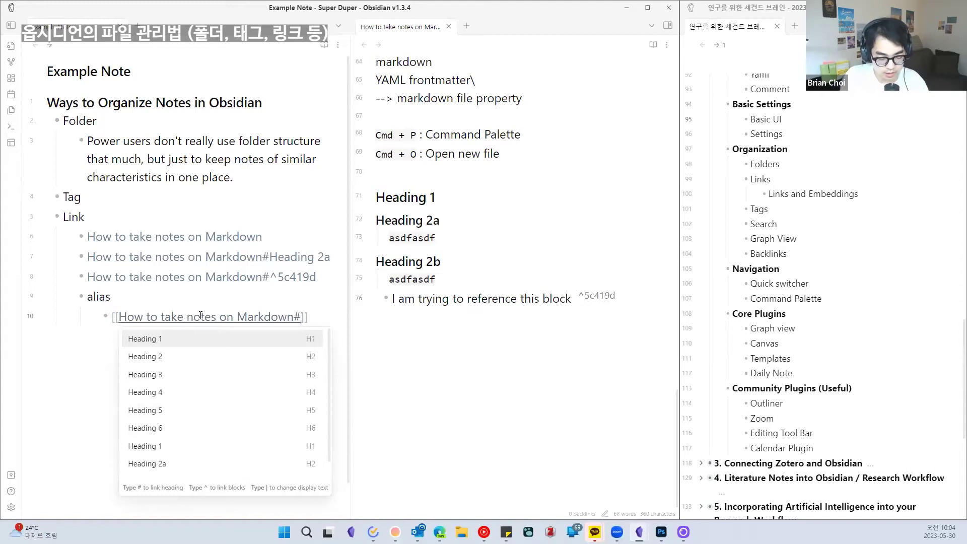
# Make the link under alias reference Heading 2a and add an empty bullet after it
pyautogui.write('Head')
pyautogui.press('Down')
pyautogui.press('Down')
pyautogui.press('Down')
pyautogui.press('Down')
pyautogui.press('Down')
pyautogui.press('Down')
pyautogui.press('Down')
pyautogui.press('Return')
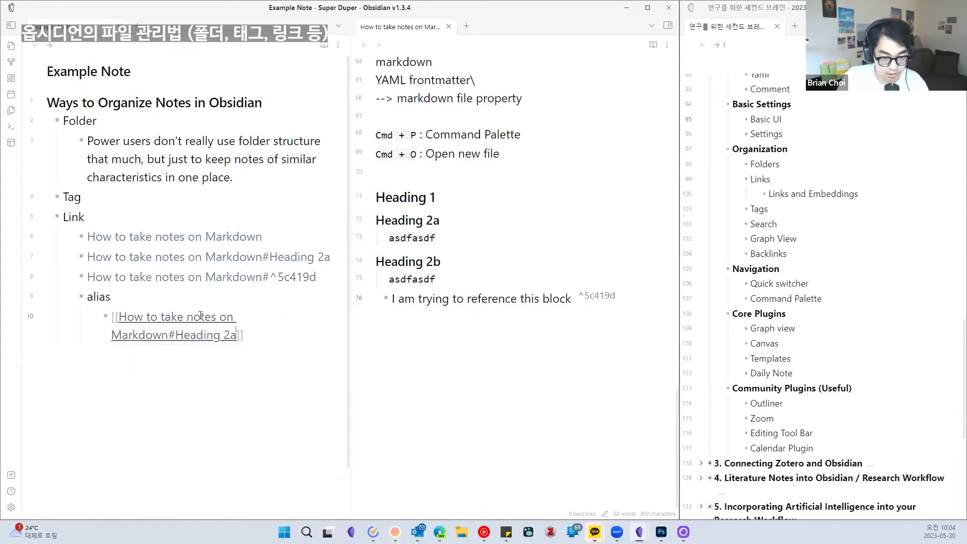
pyautogui.press('Return')
# Give the Heading 2a link under alias the display text "This is an alias"
pyautogui.click(290, 328)
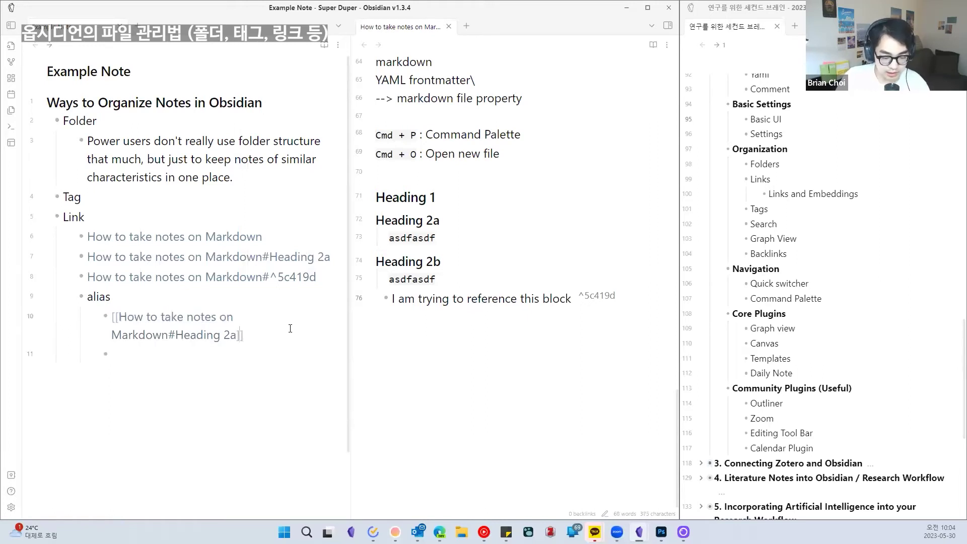
pyautogui.write('|')
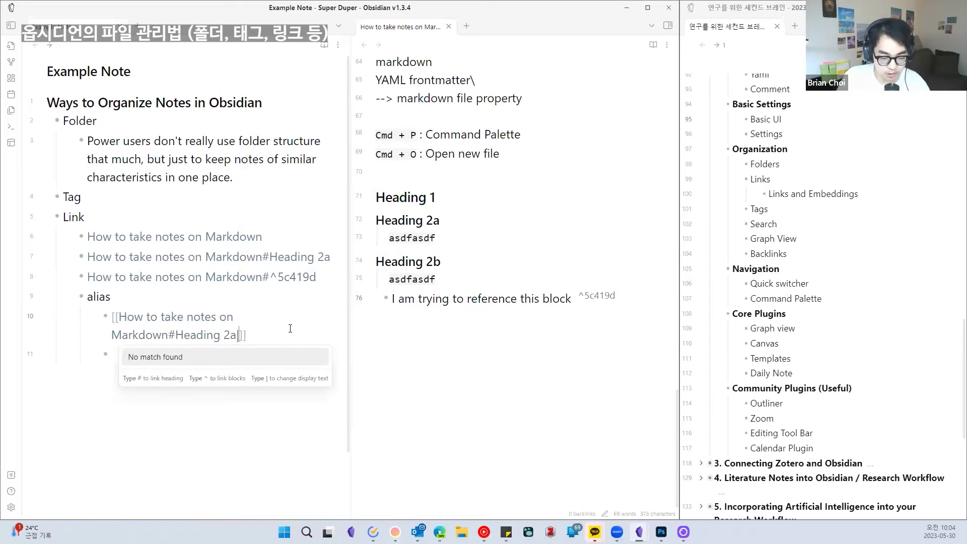
pyautogui.press('BackSpace')
pyautogui.write('|')
pyautogui.press('BackSpace')
pyautogui.write('|')
pyautogui.press('BackSpace')
pyautogui.write('|')
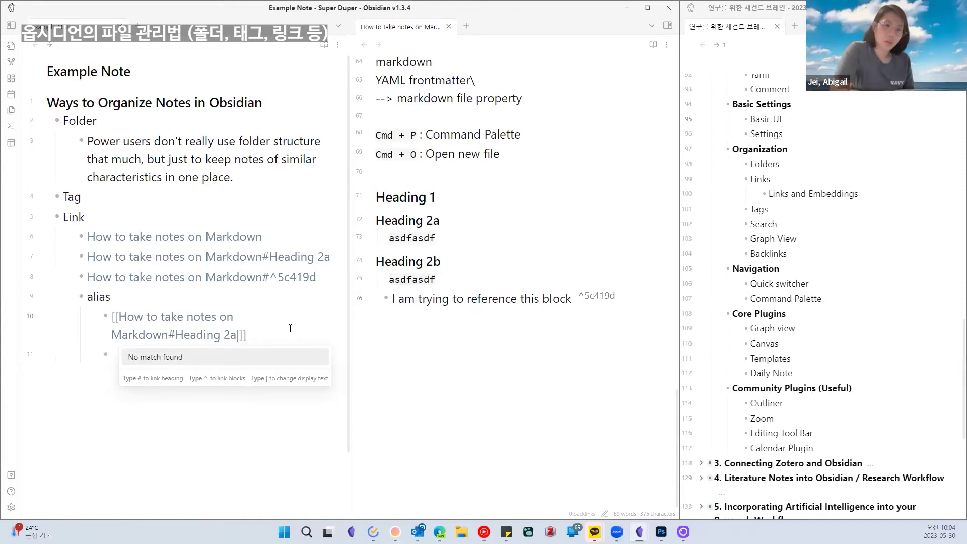
pyautogui.write('This is an ali')
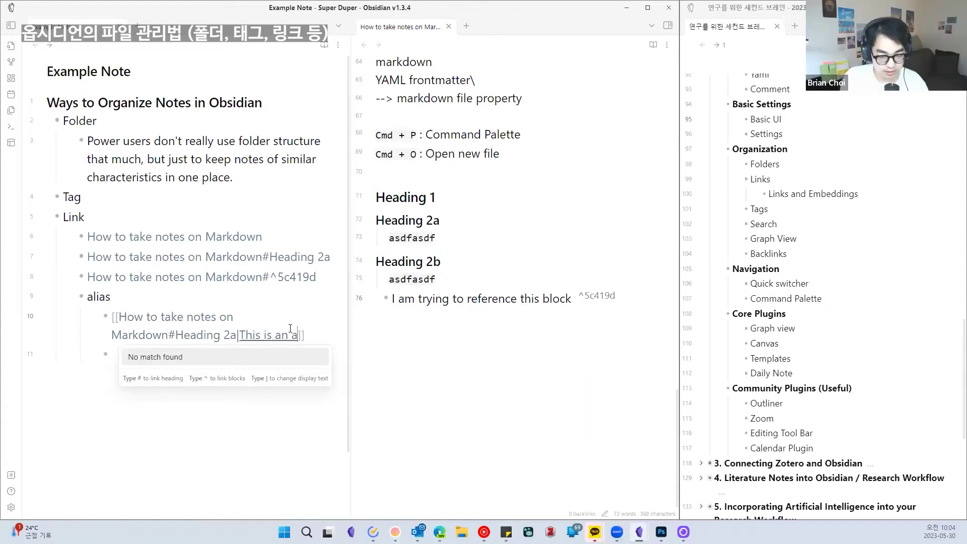
pyautogui.write('as')
pyautogui.press('End')
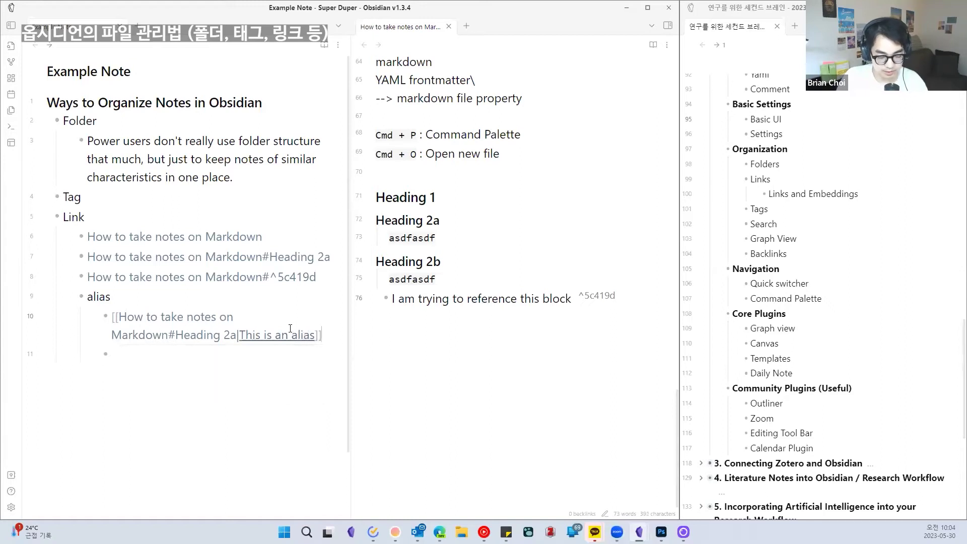
pyautogui.press('Down')
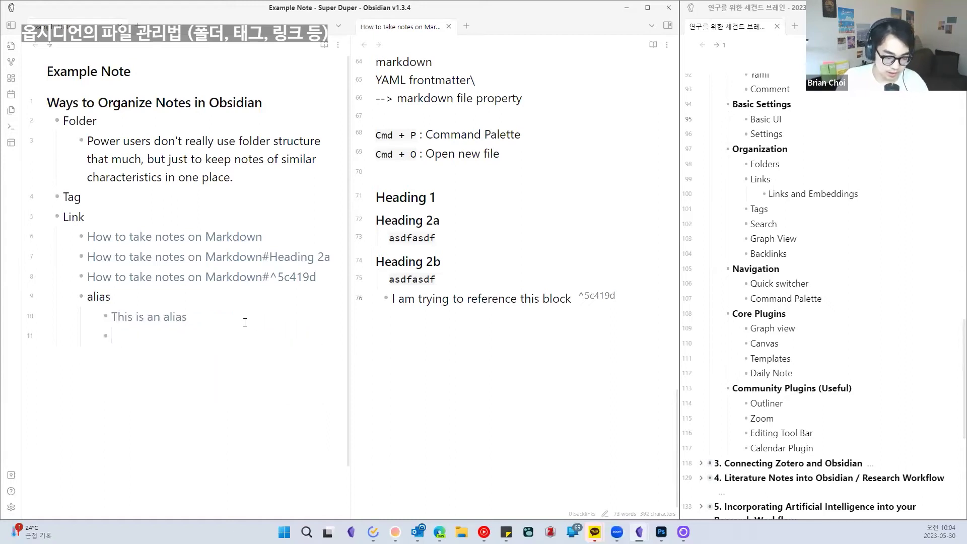
# Examine the alias link in Example Note's reading view and its underlying syntax in editing view
pyautogui.click(244, 322)
pyautogui.click(217, 357)
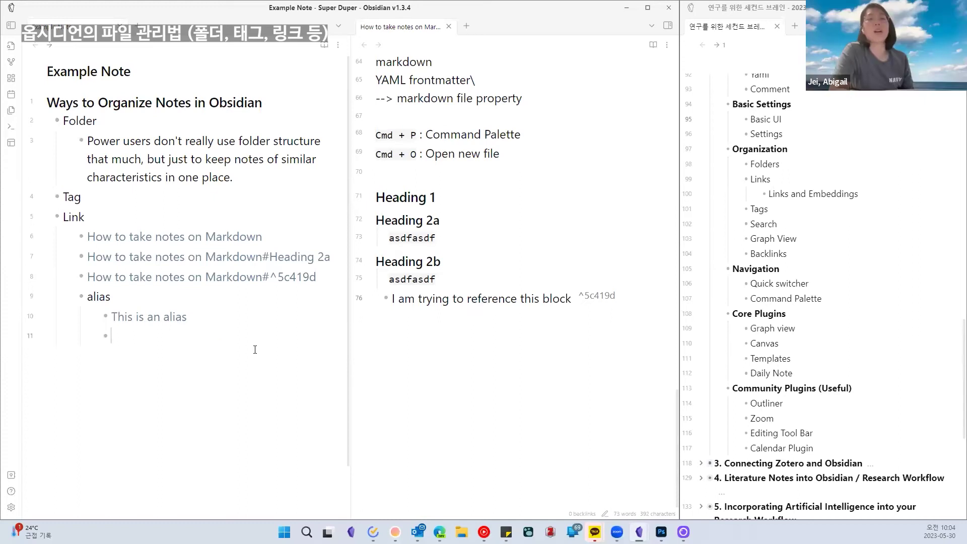
pyautogui.click(325, 46)
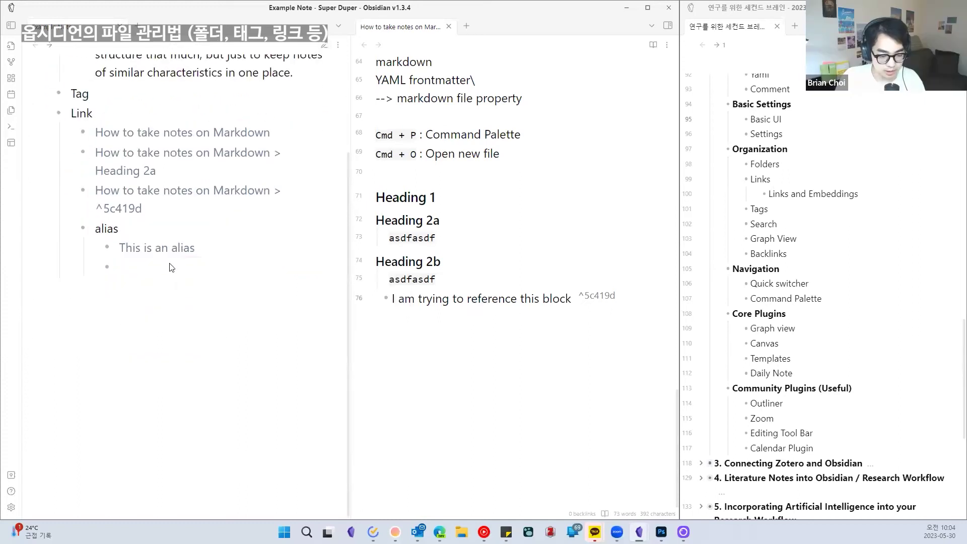
pyautogui.moveTo(171, 253)
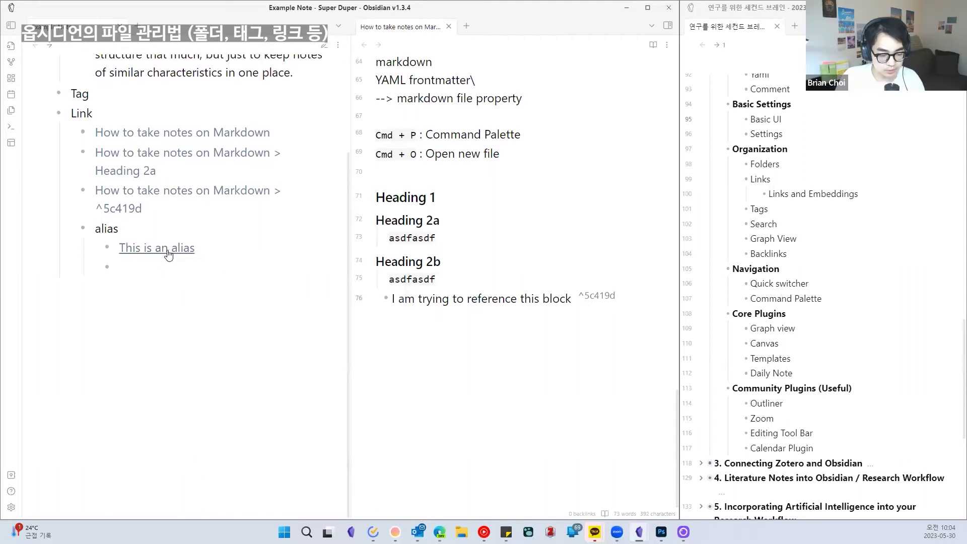
pyautogui.click(324, 45)
pyautogui.click(256, 250)
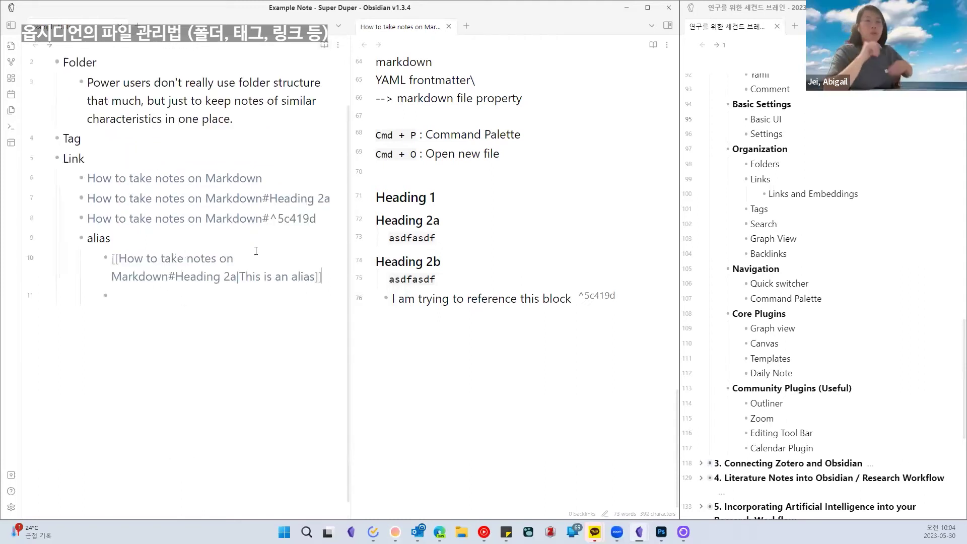
# Show Example Note in source mode and add the bullet "Transclusion (Embed)" under Link, with an empty nested bullet
pyautogui.click(338, 44)
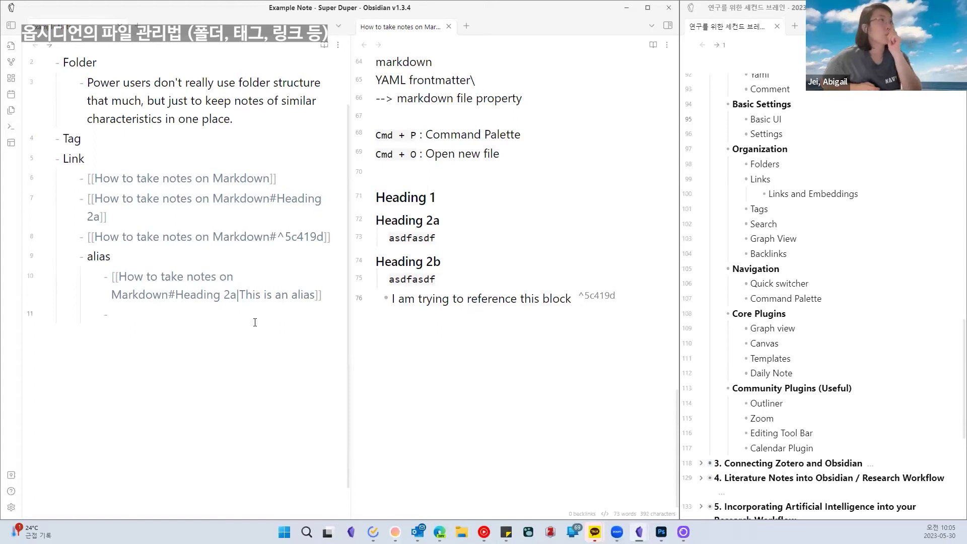
pyautogui.write('Transclusion (Embed)')
pyautogui.press('Return')
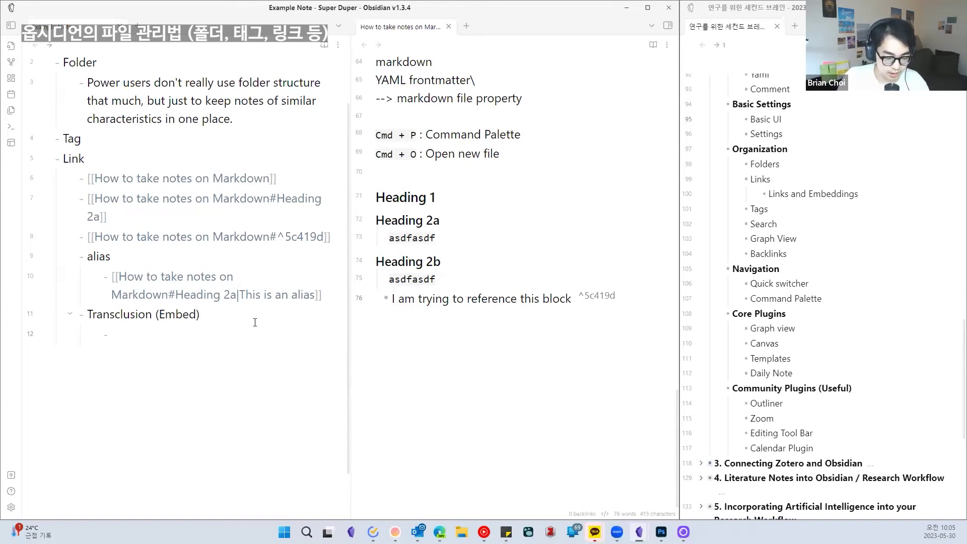
# Copy the block reference link ending in ^5c419d into the empty bullet under Transclusion (Embed)
pyautogui.moveTo(330, 237); pyautogui.dragTo(88, 243)
pyautogui.hotkey('ctrl', 'c')
pyautogui.click(117, 334)
pyautogui.hotkey('ctrl', 'v')
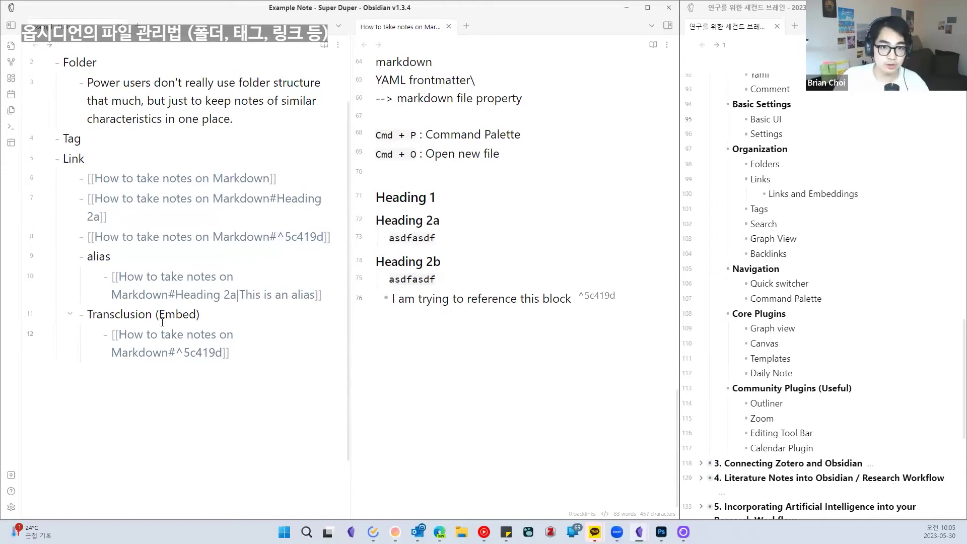
# Turn off source mode and convert the copied block link into an embed by prefixing it with "!"
pyautogui.click(338, 45)
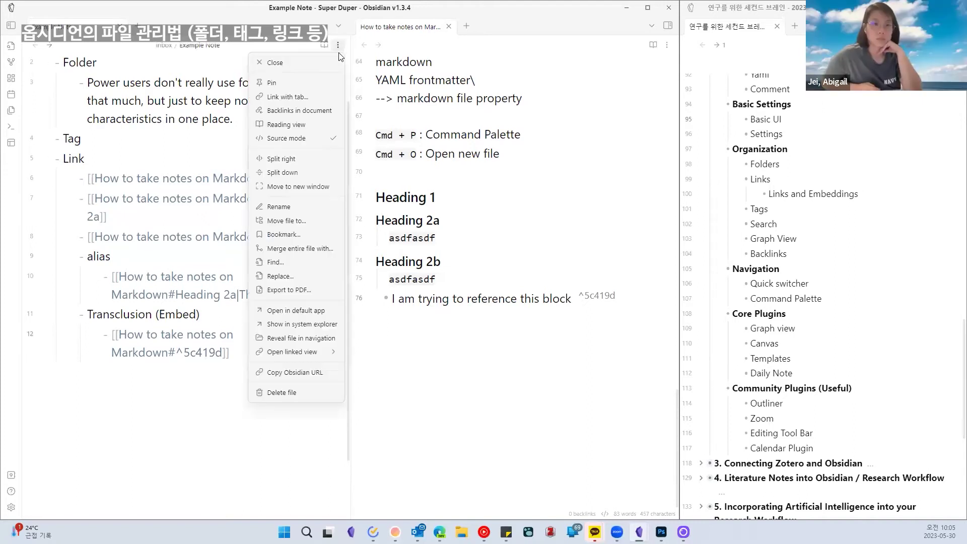
pyautogui.click(306, 137)
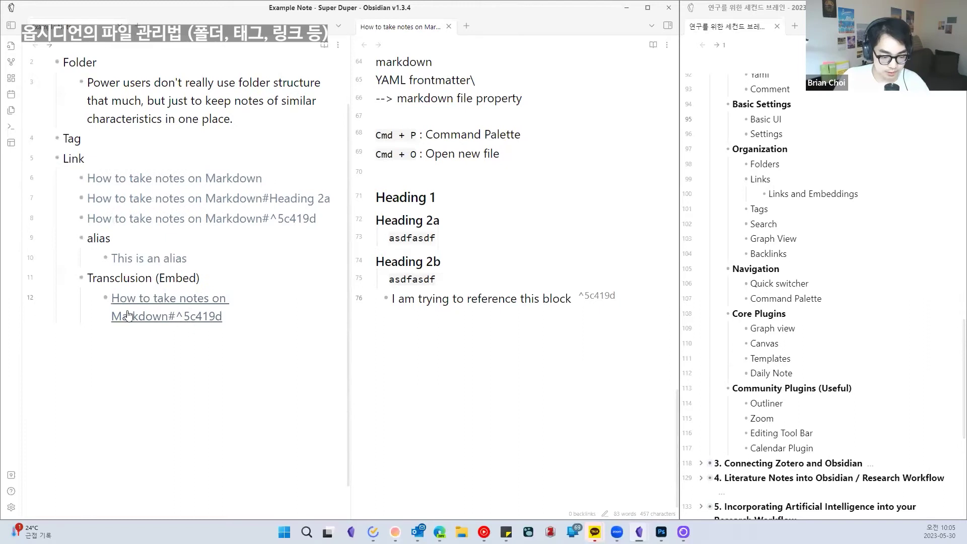
pyautogui.click(218, 300)
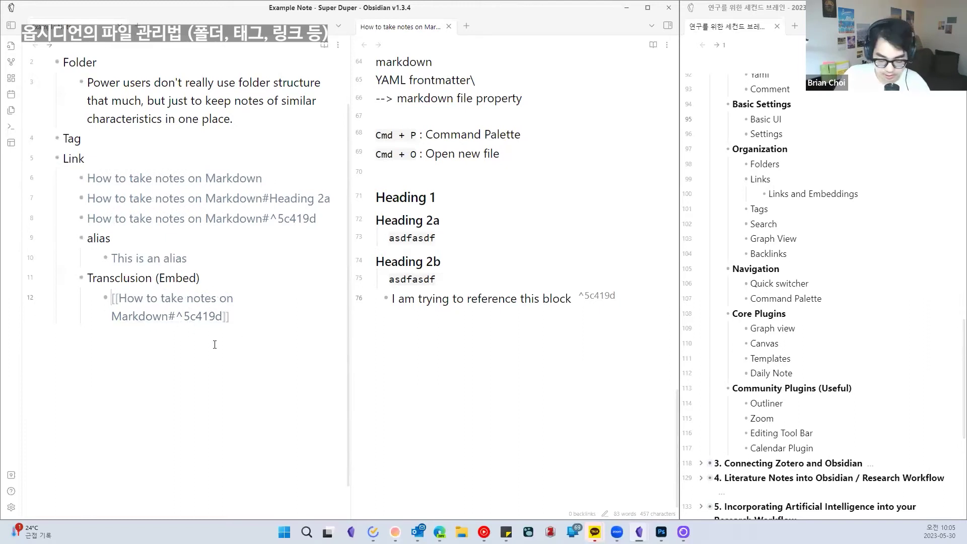
pyautogui.write('!')
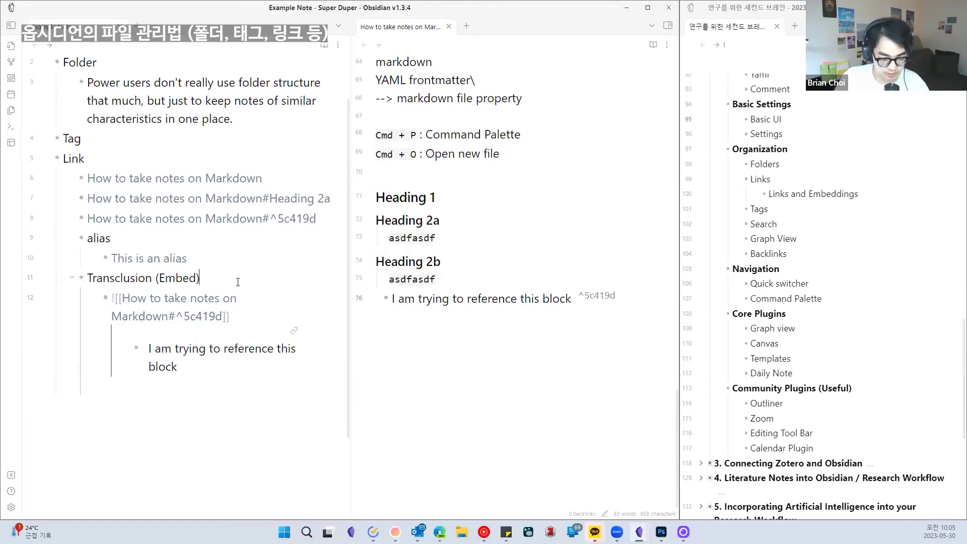
# Inspect the embedded block and its syntax, follow it to its source note, and return to Example Note
pyautogui.click(238, 282)
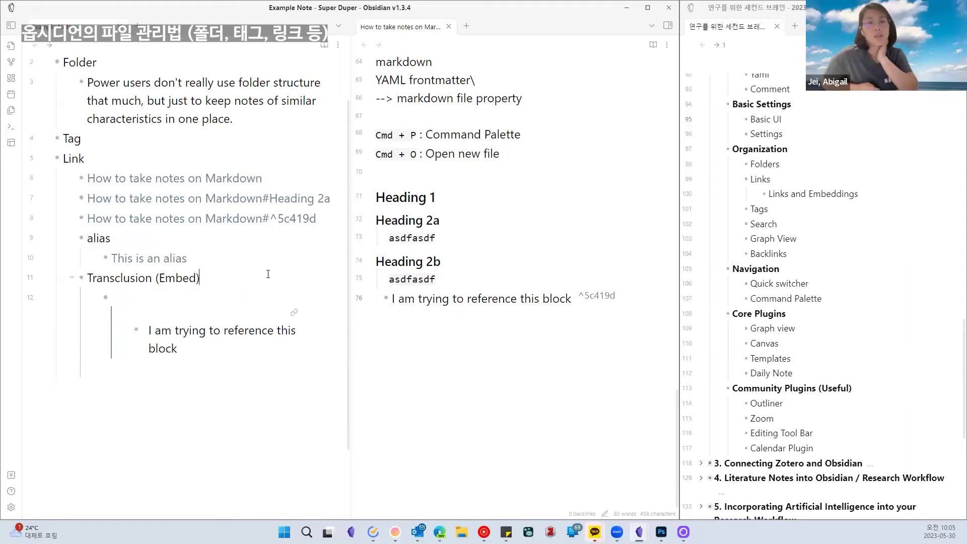
pyautogui.click(274, 327)
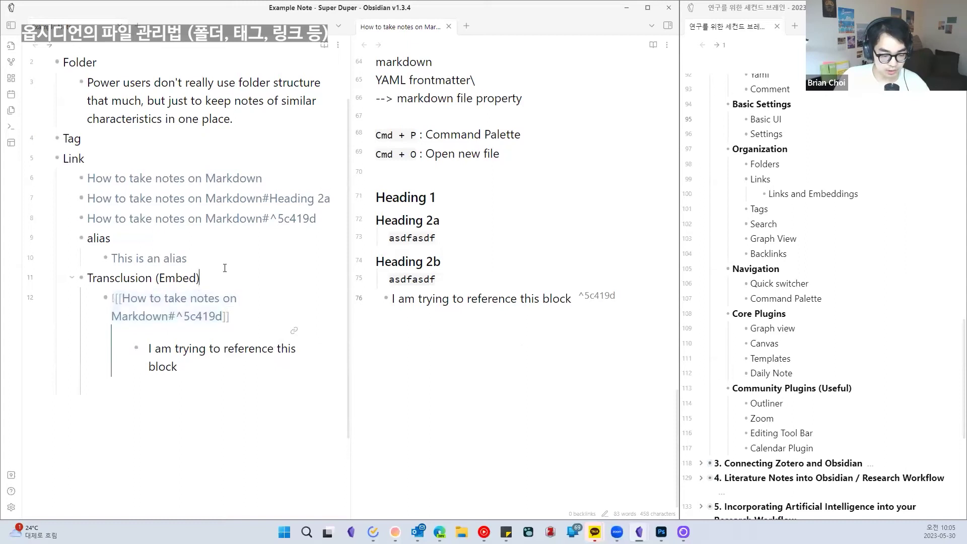
pyautogui.click(272, 291)
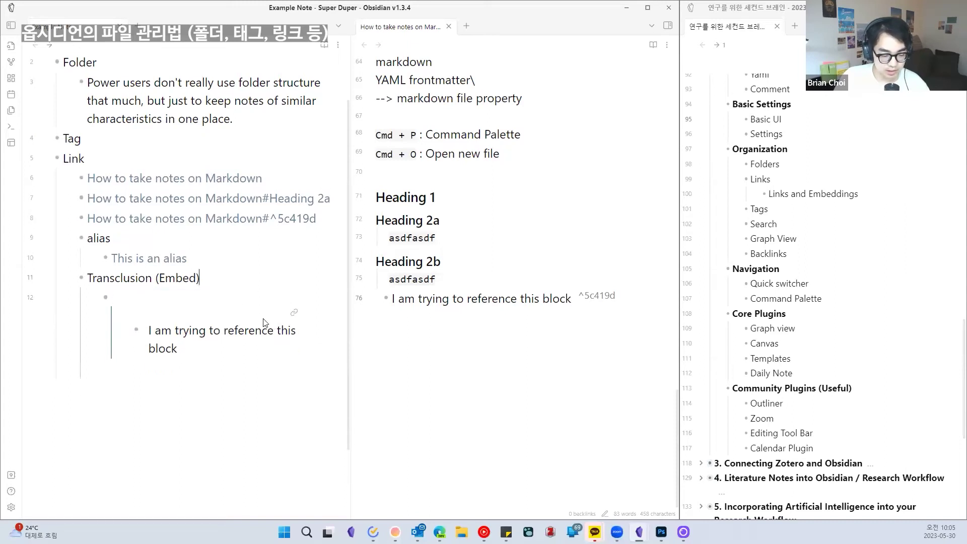
pyautogui.click(292, 314)
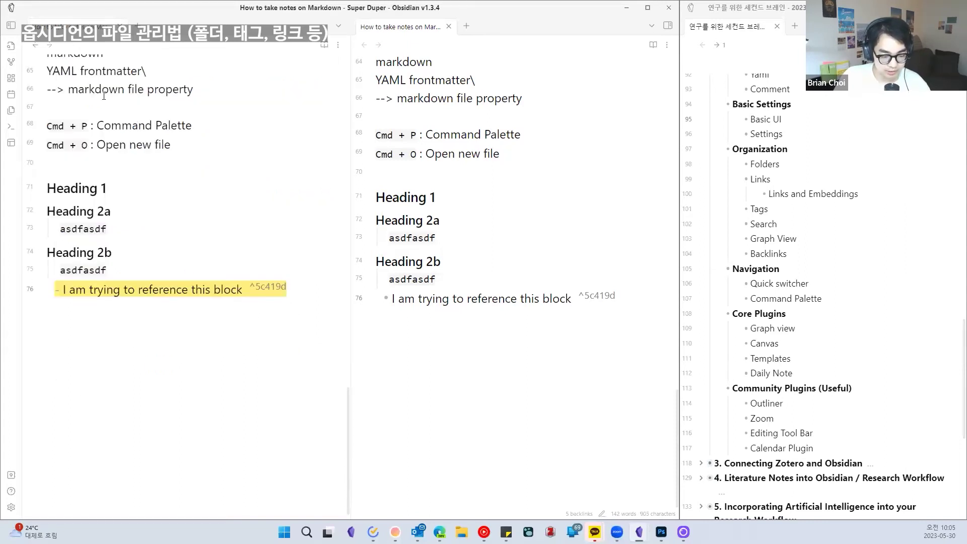
pyautogui.hotkey('ctrl', 'alt', 'Left')
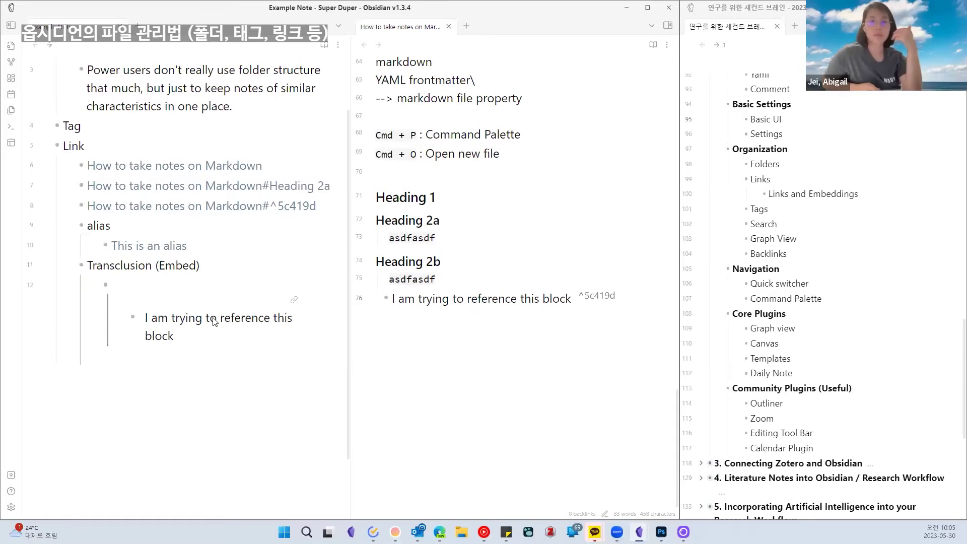
# Add an empty bullet below the embedded block and switch to the Edge browser
pyautogui.press('Down')
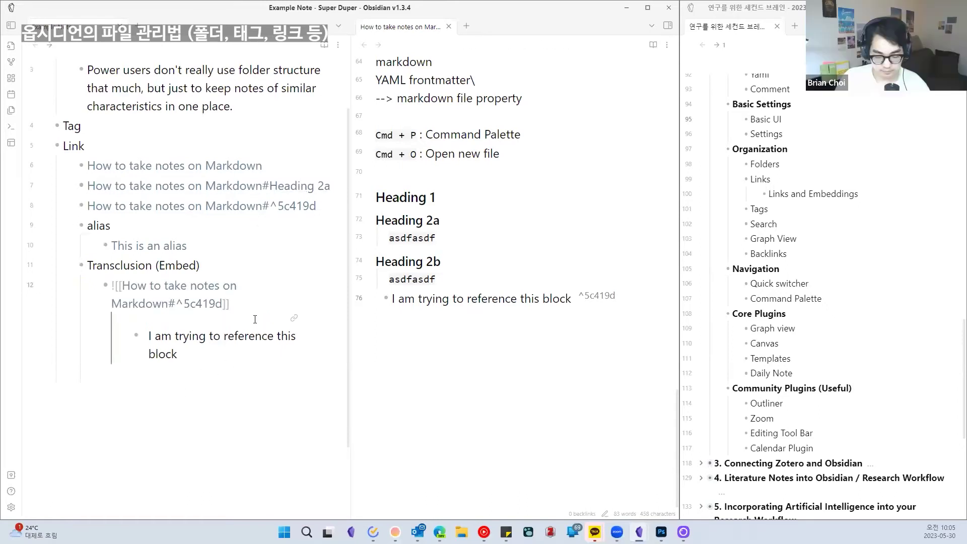
pyautogui.press('Return')
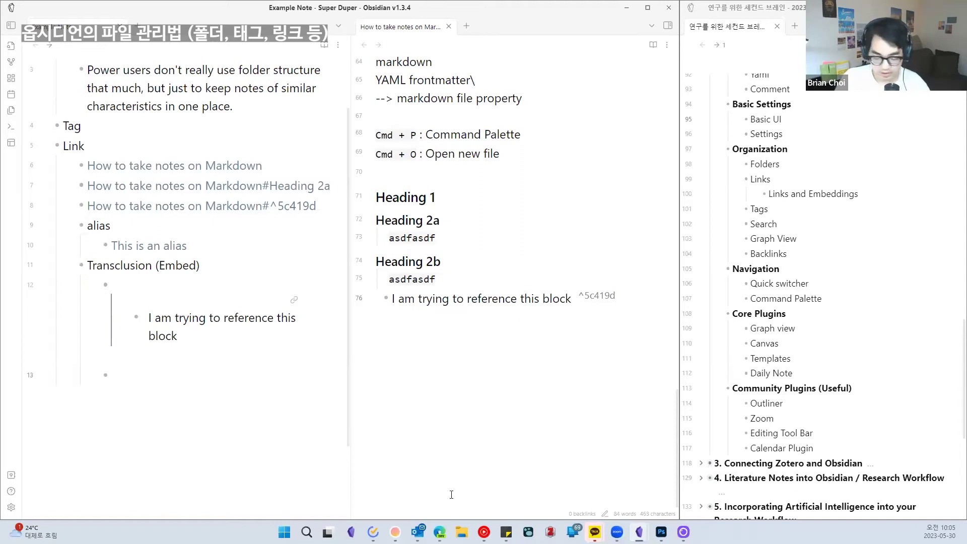
pyautogui.click(439, 531)
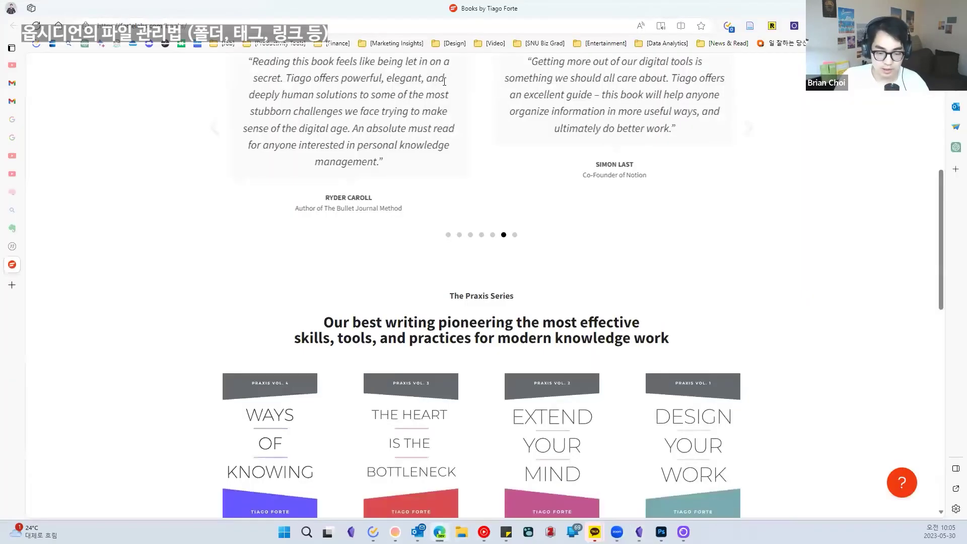
pyautogui.click(417, 28)
pyautogui.write('ㅅ')
pyautogui.press('BackSpace')
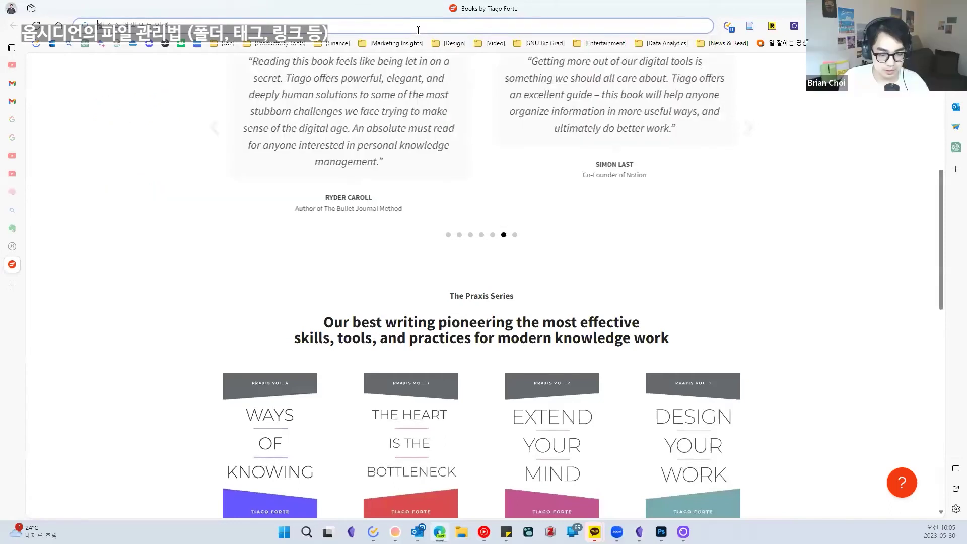
pyautogui.write('repl')
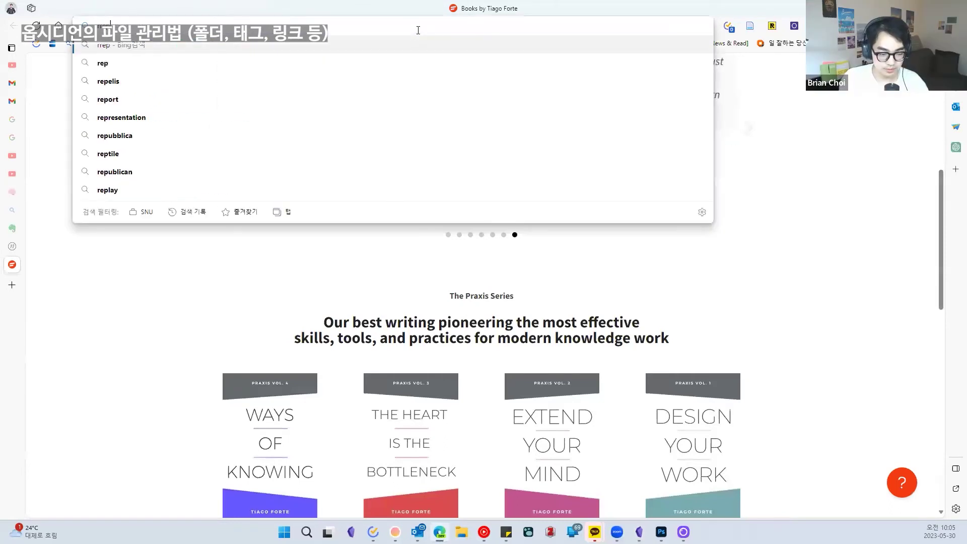
pyautogui.press('BackSpace')
pyautogui.press('BackSpace')
pyautogui.press('BackSpace')
pyautogui.write('epub')
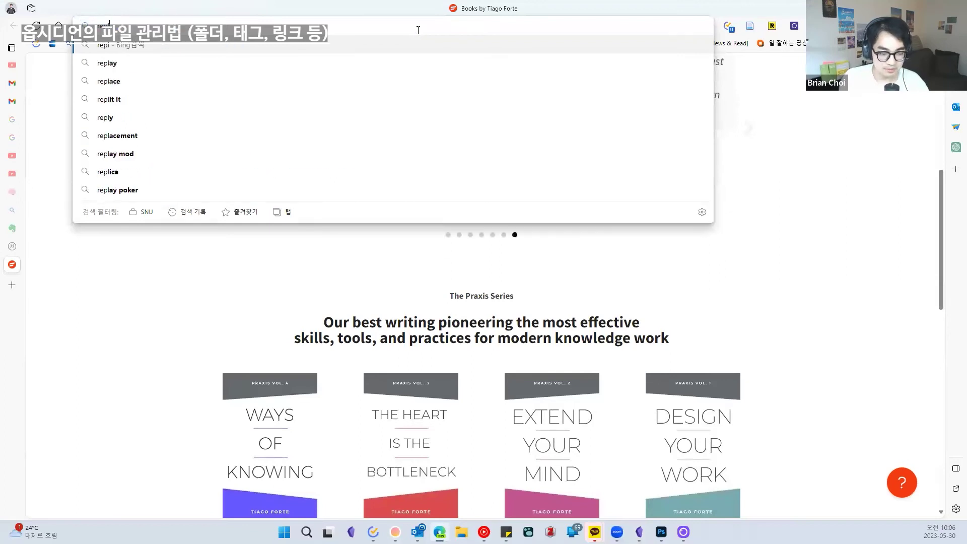
pyautogui.write('lic')
pyautogui.press('BackSpace')
pyautogui.press('BackSpace')
pyautogui.press('BackSpace')
pyautogui.press('BackSpace')
pyautogui.press('BackSpace')
pyautogui.press('BackSpace')
pyautogui.press('BackSpace')
pyautogui.press('BackSpace')
# Search the web for "us marine corps" and open the Wikipedia article on the United States Marine Corps
pyautogui.write('us marine corps')
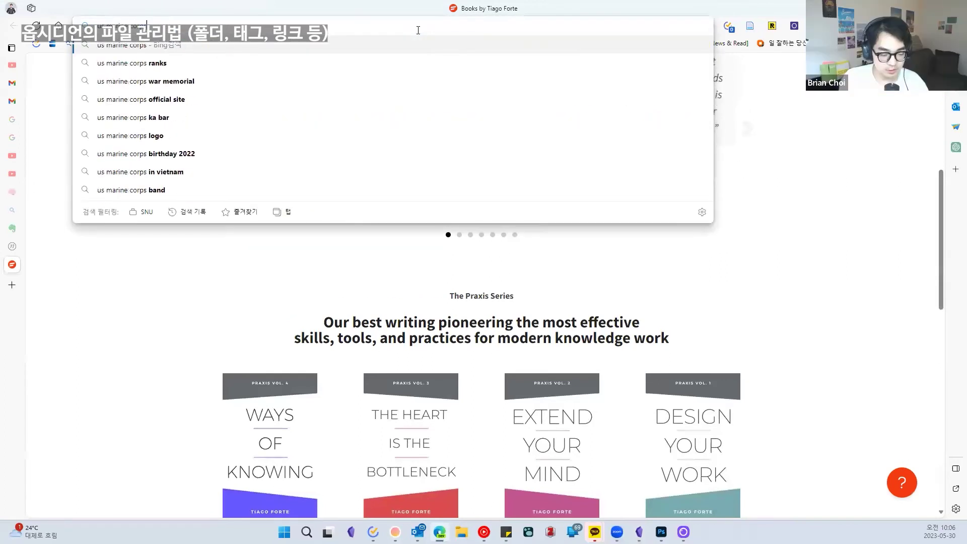
pyautogui.press('Return')
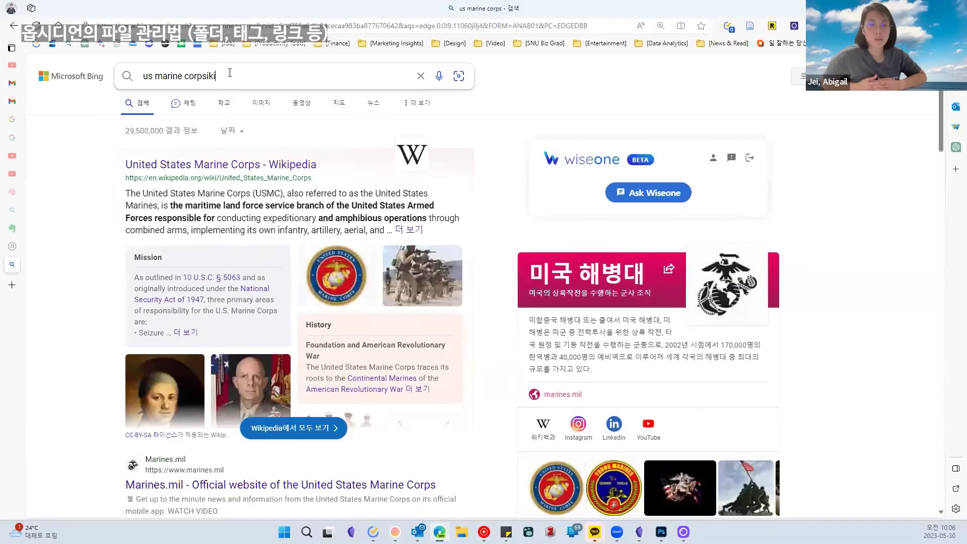
pyautogui.write('i')
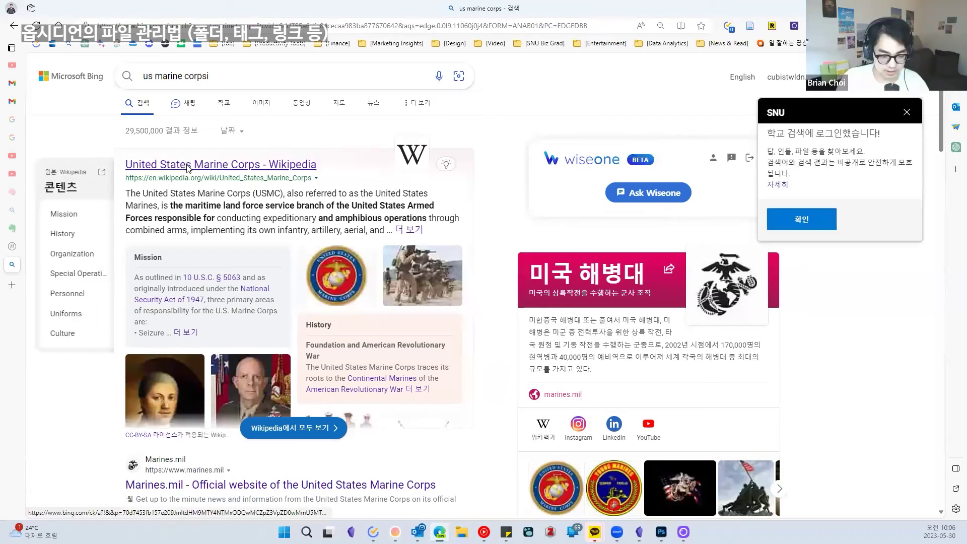
pyautogui.click(239, 196)
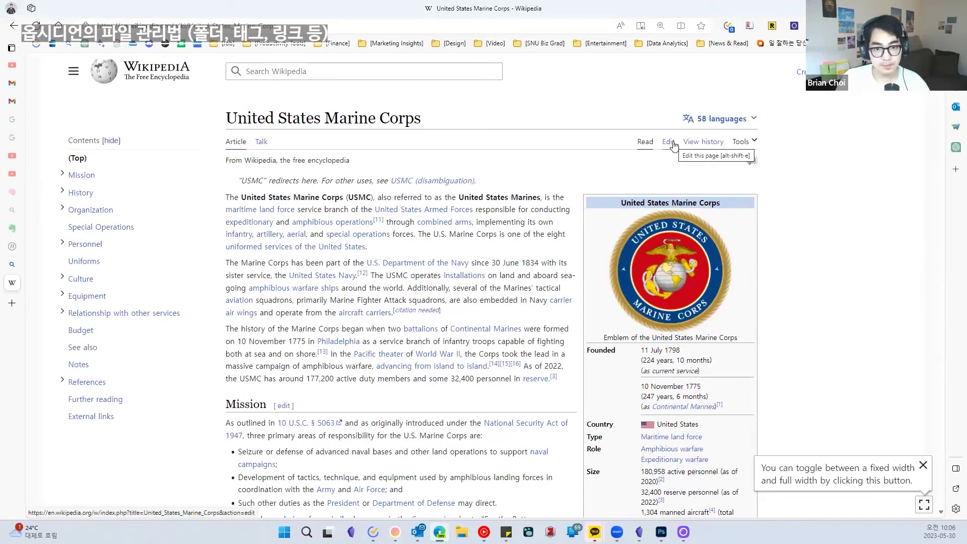
# Open the article's source code in the Wikipedia editor and dismiss the welcome dialog
pyautogui.click(672, 146)
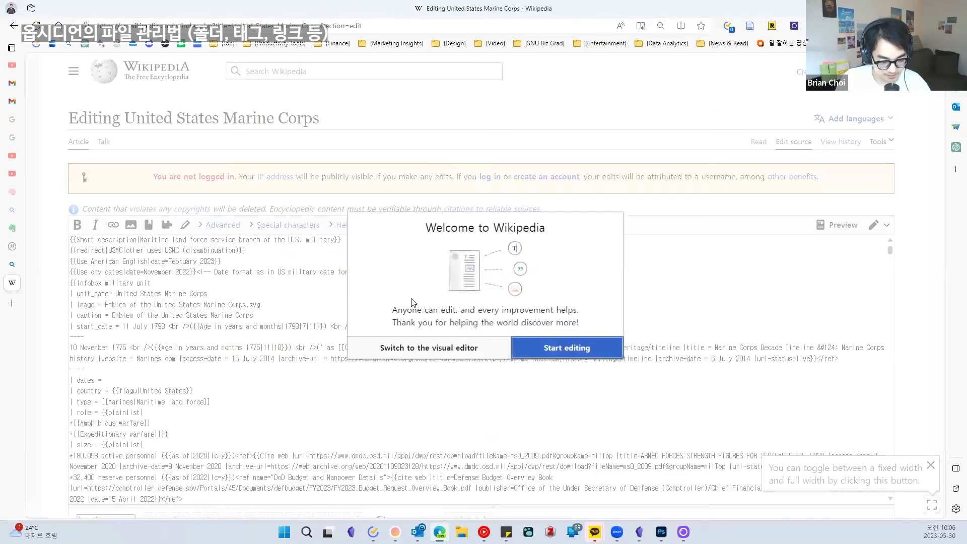
pyautogui.click(542, 353)
pyautogui.scroll(-1, 431, 335)
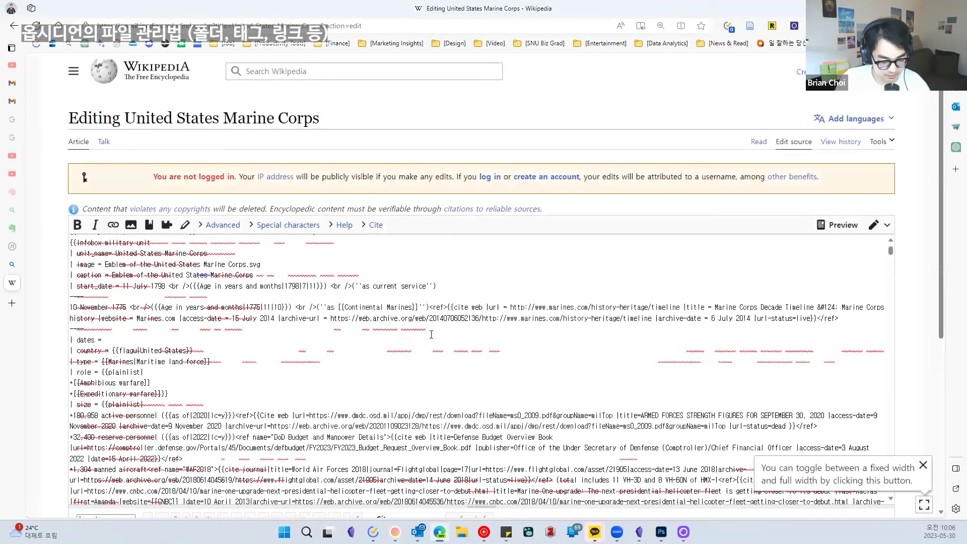
pyautogui.scroll(1, 230, 286)
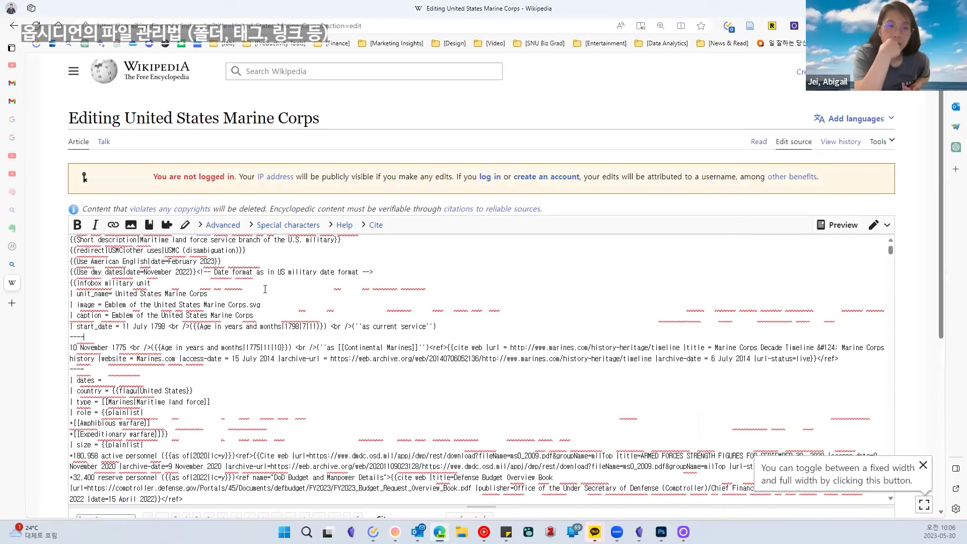
pyautogui.click(179, 280)
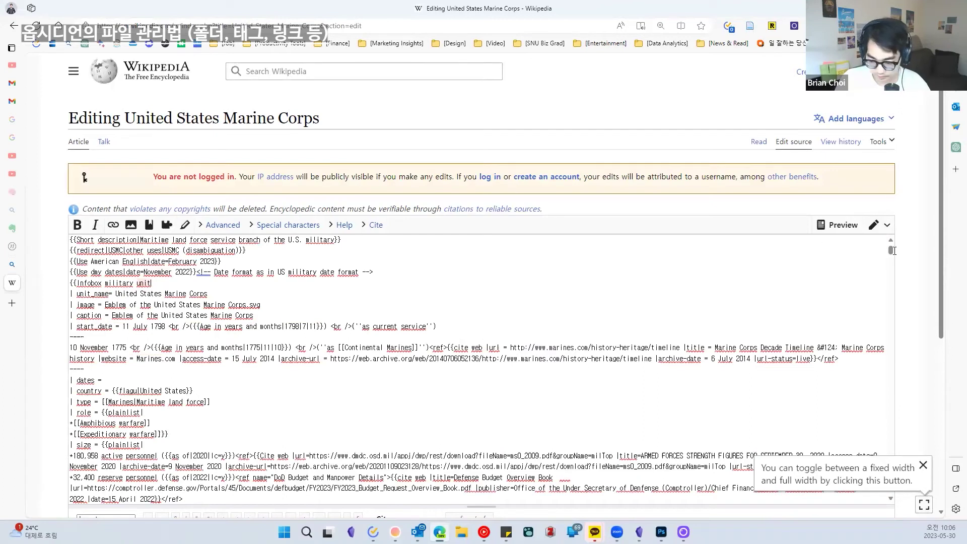
# Examine the wikitext for double-bracket internal links, from the infobox and battles list to the name linked in the commander2 entry
pyautogui.scroll(-4, 923, 464)
pyautogui.click(923, 465)
pyautogui.scroll(-1, 425, 357)
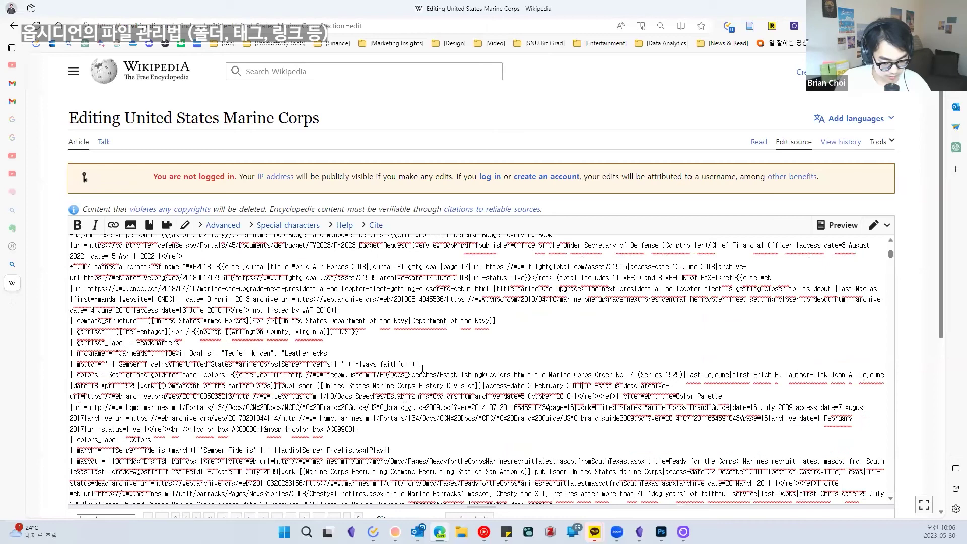
pyautogui.scroll(-8, 422, 368)
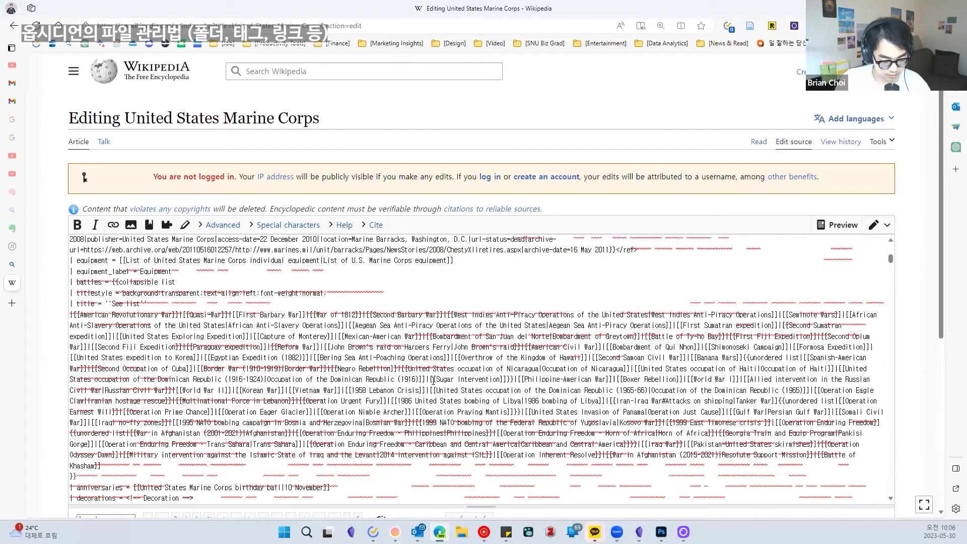
pyautogui.scroll(1, 311, 357)
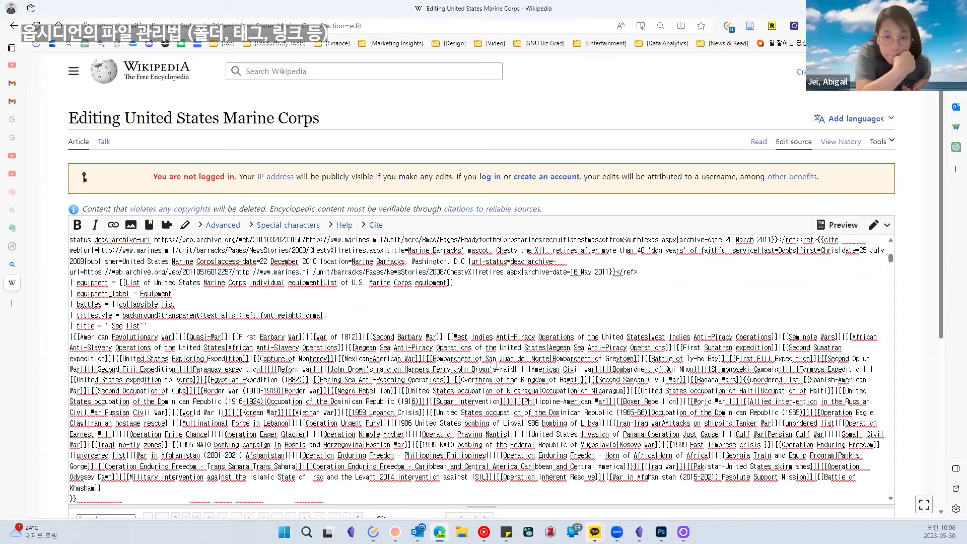
pyautogui.scroll(-8, 473, 348)
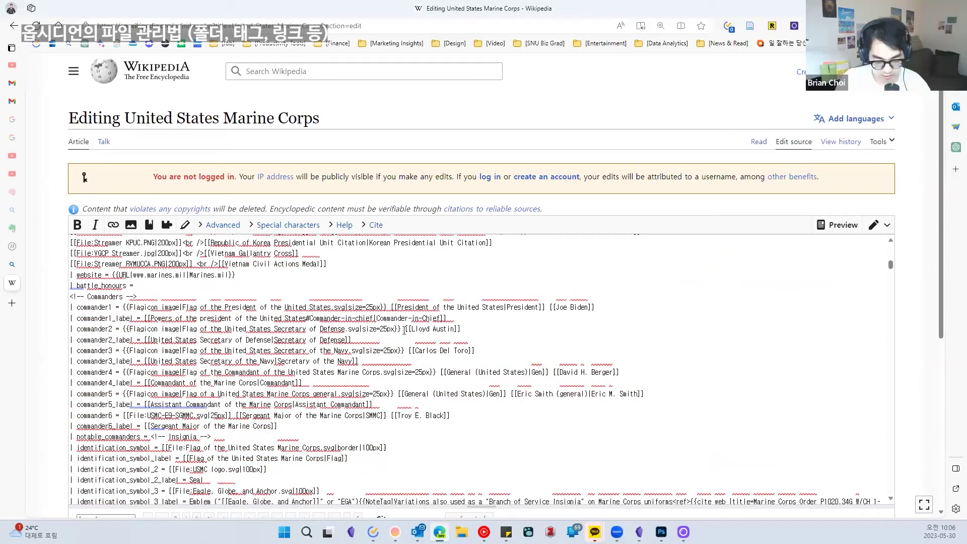
pyautogui.moveTo(468, 328); pyautogui.dragTo(401, 329)
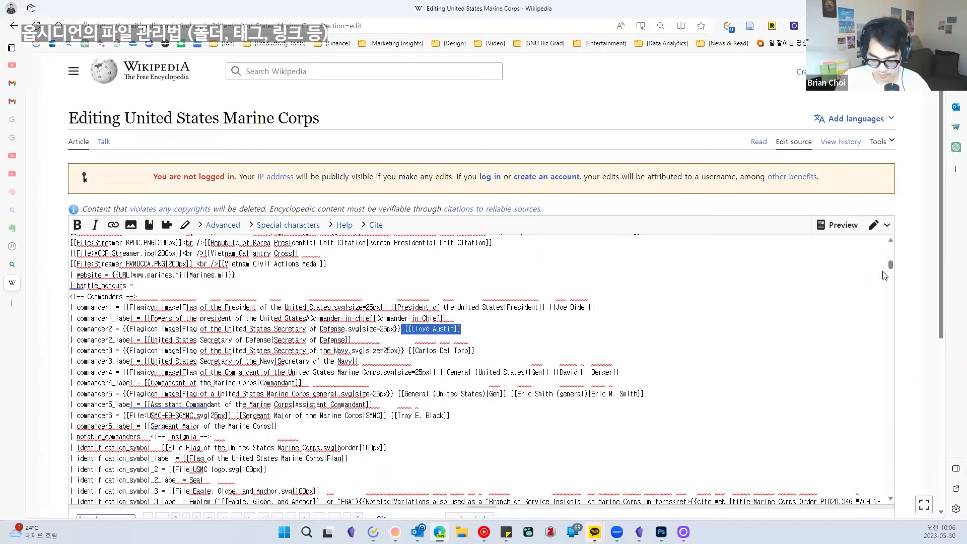
pyautogui.scroll(-4, 887, 274)
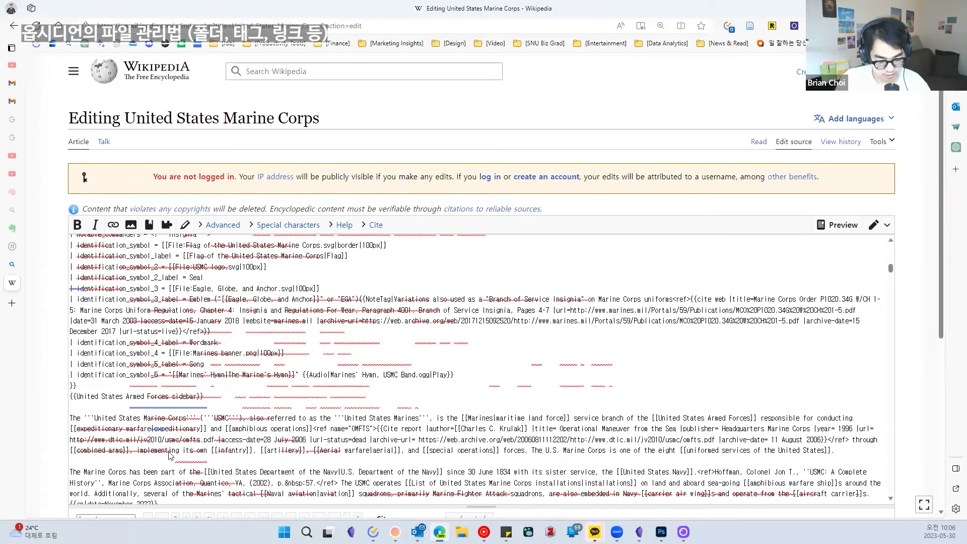
# Examine the aliased link [[Marines|maritime land force]] in the first paragraph of the article source
pyautogui.click(148, 411)
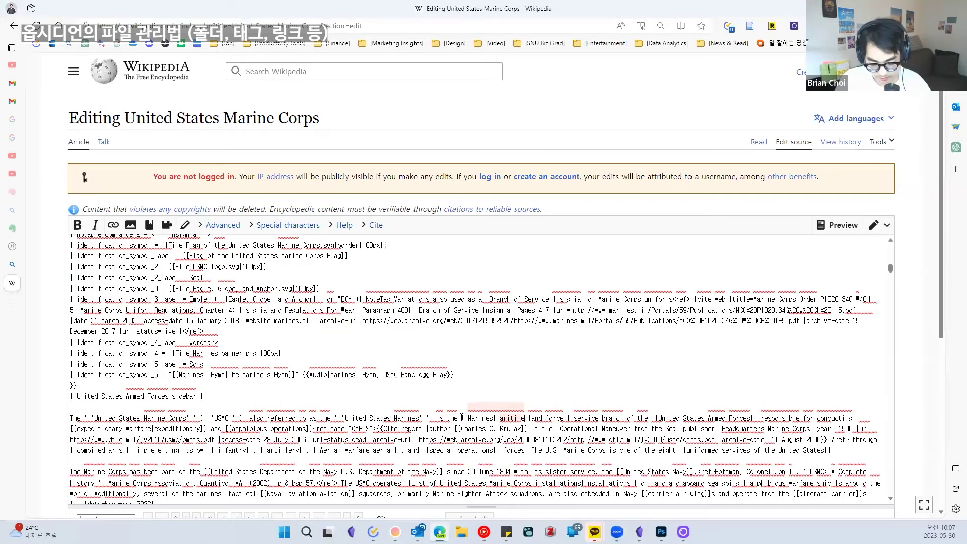
pyautogui.moveTo(570, 418); pyautogui.dragTo(486, 418)
pyautogui.hotkey('ctrl', '+')
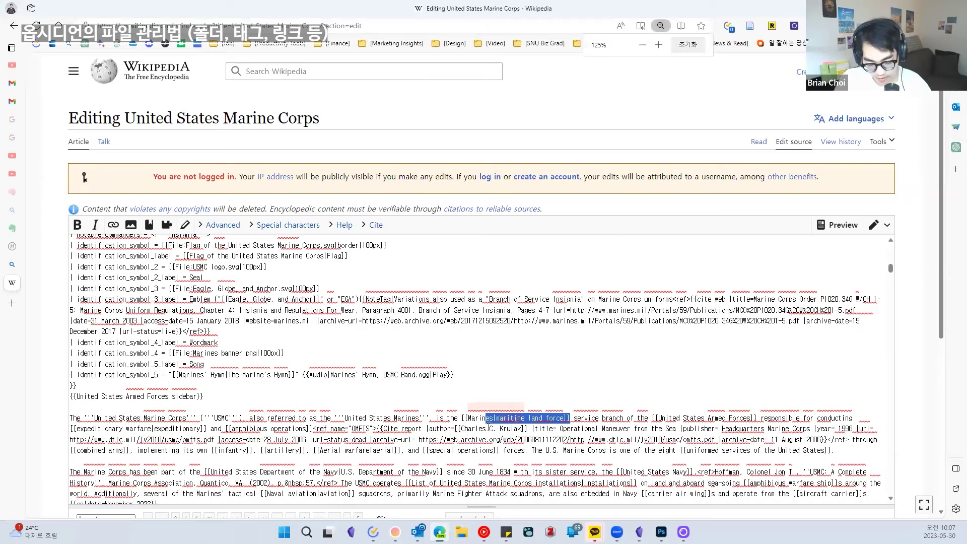
pyautogui.click(496, 418)
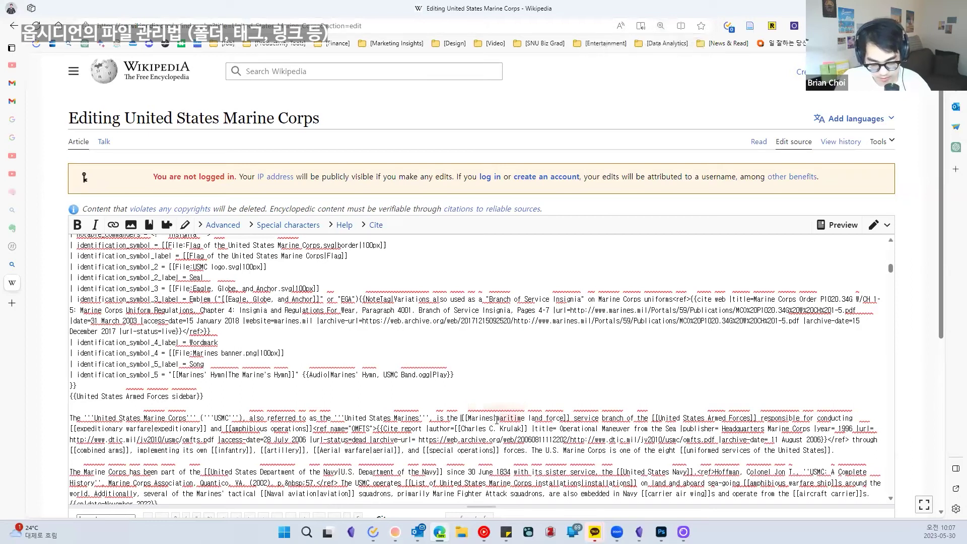
pyautogui.doubleClick(501, 419)
pyautogui.click(571, 420)
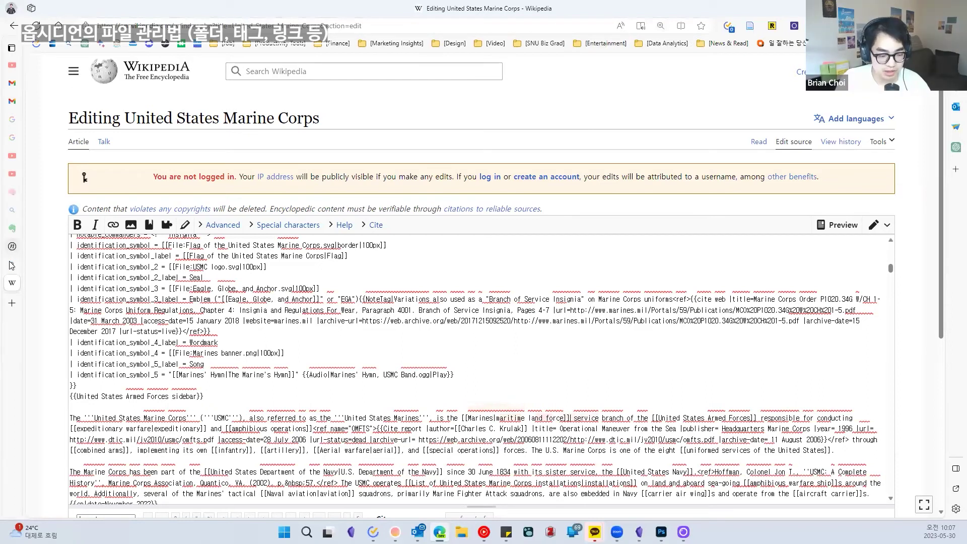
# Leave the source editor, reopen the Marine Corps article from the search results, and inspect its "maritime land force" link
pyautogui.moveTo(12, 266)
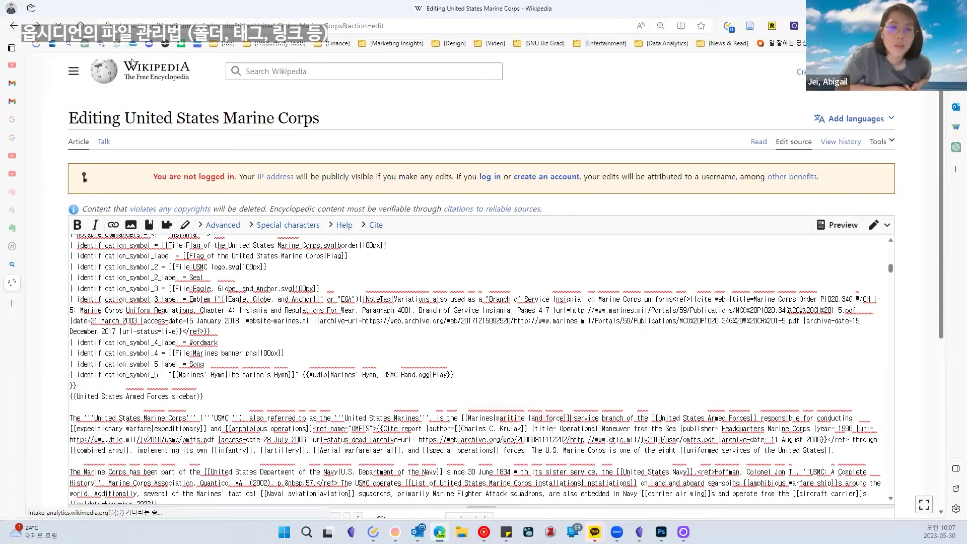
pyautogui.click(9, 28)
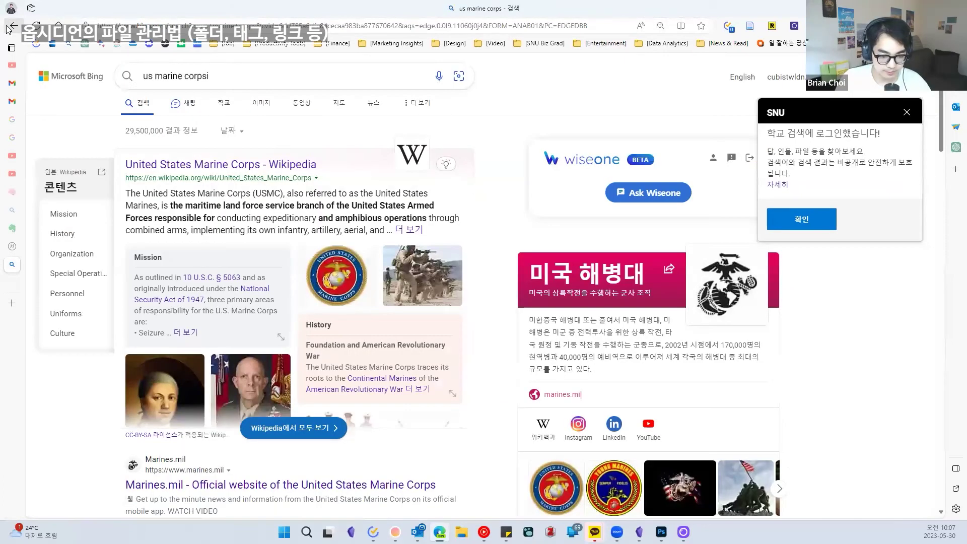
pyautogui.click(282, 166)
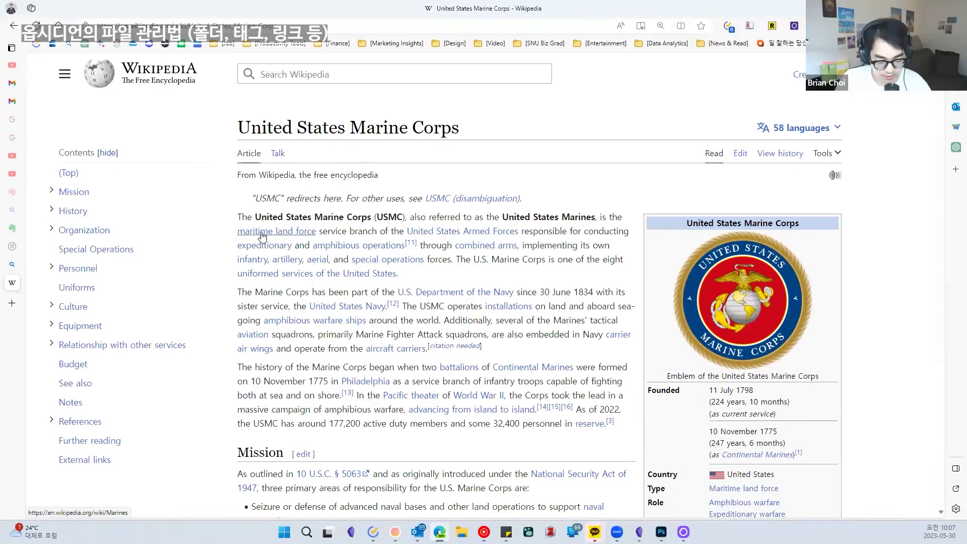
pyautogui.moveTo(311, 235)
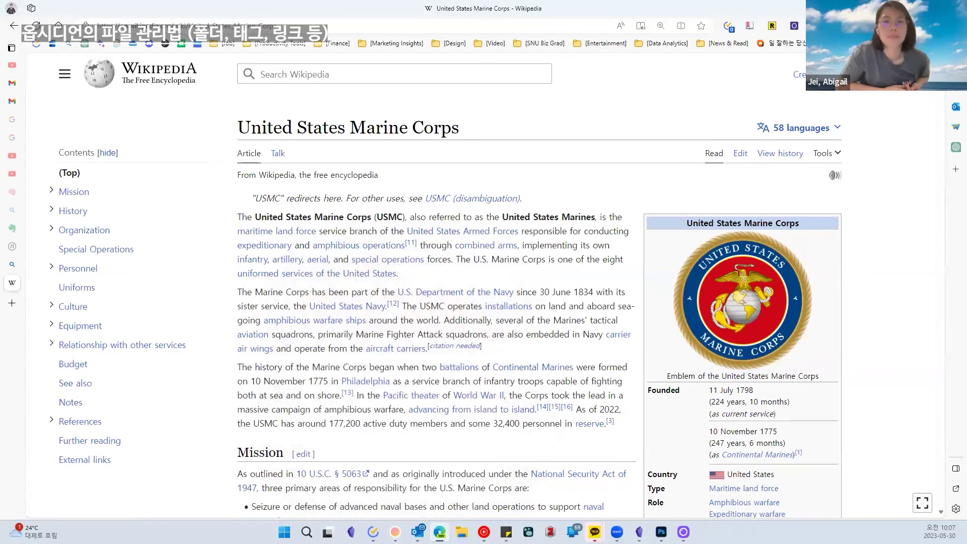
# Switch back to Obsidian, review Example Note's links and embed in reading view, and return to editing view
pyautogui.hotkey('alt', 'Tab')
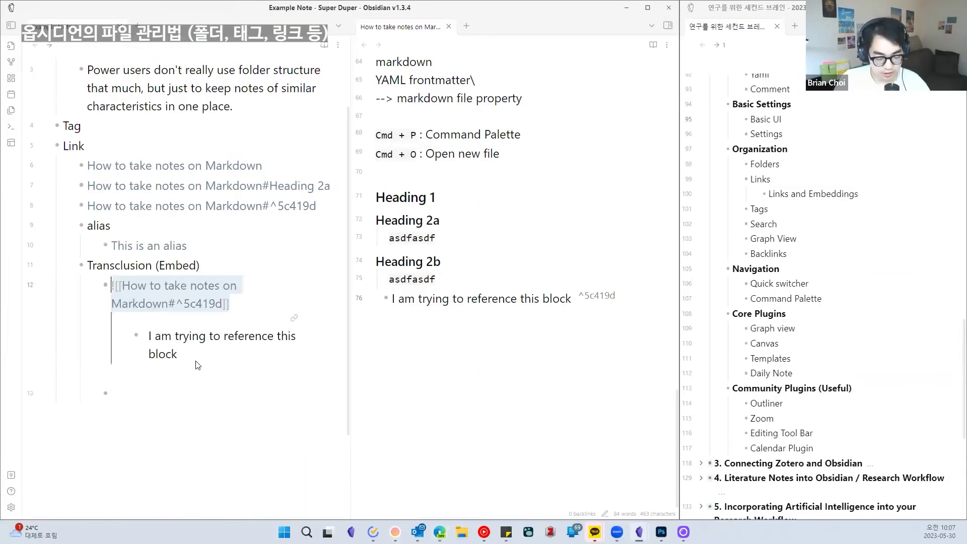
pyautogui.hotkey('ctrl', 'e')
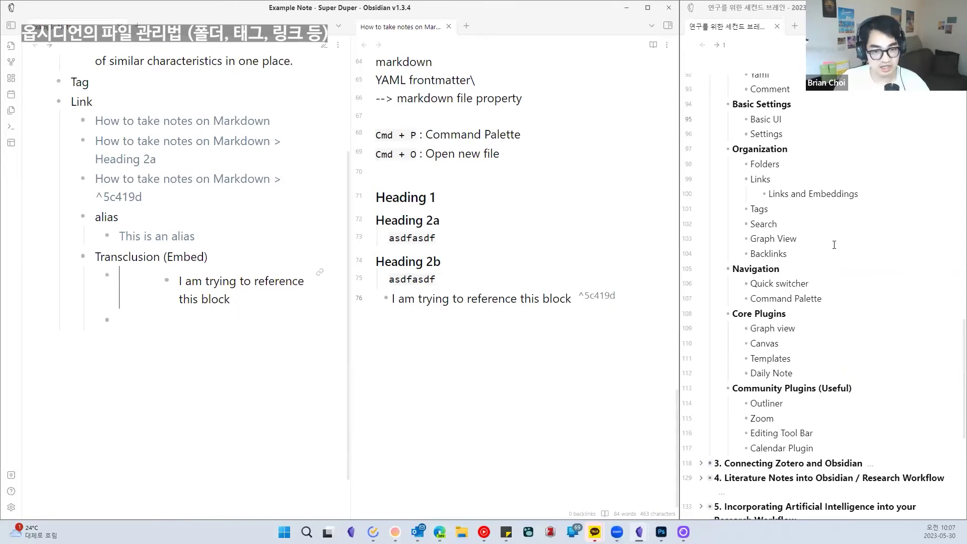
pyautogui.scroll(3, 244, 288)
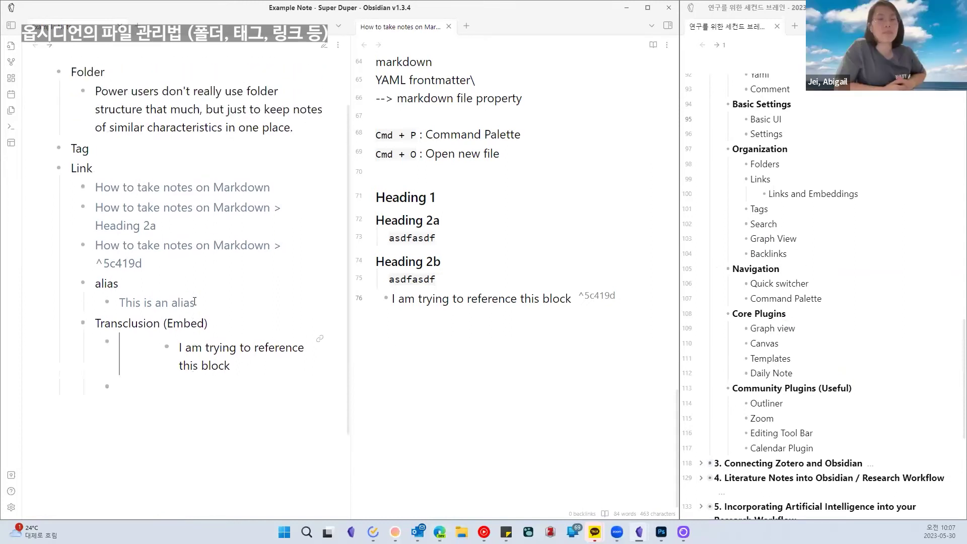
pyautogui.scroll(-1, 159, 234)
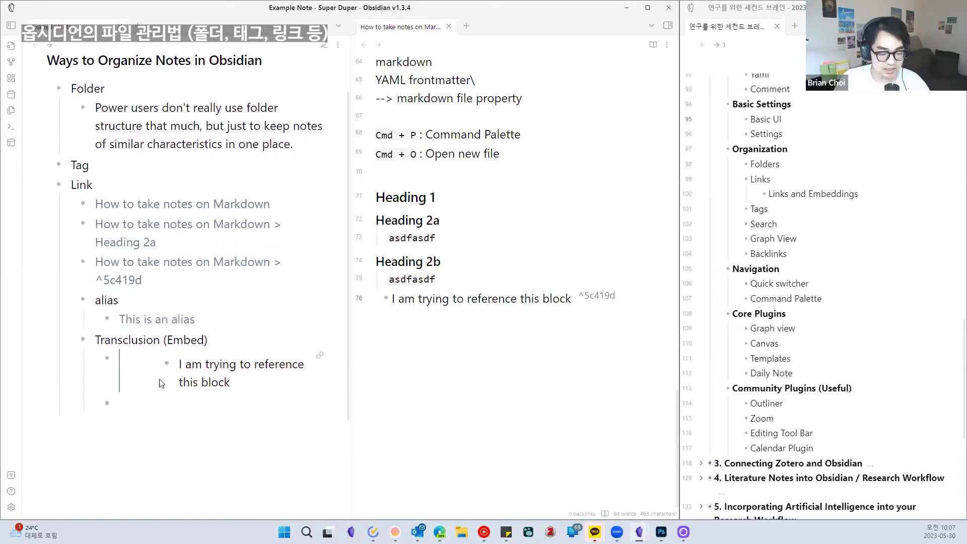
pyautogui.hotkey('ctrl', 'e')
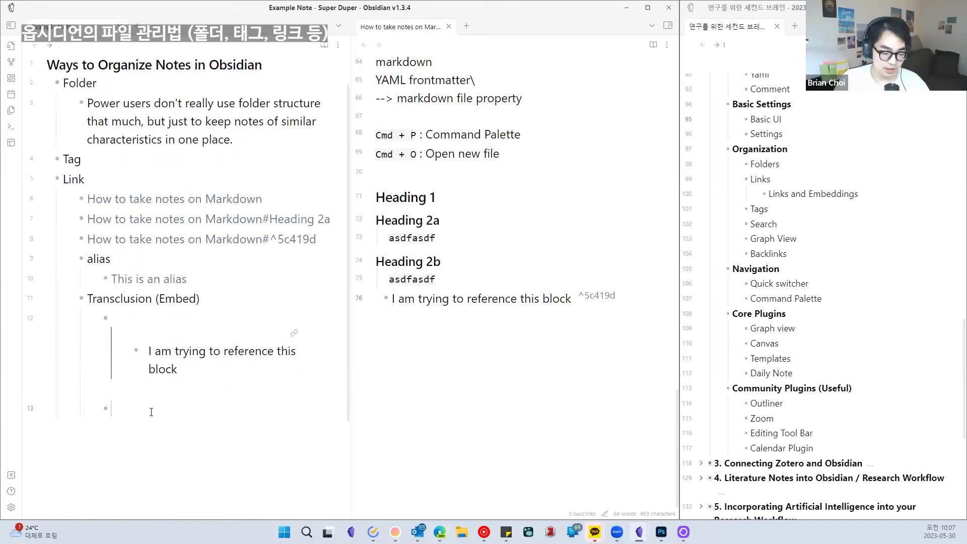
# Outdent the empty last bullet to the top level and add a nested empty bullet under Tag
pyautogui.hotkey('shift', 'Tab')
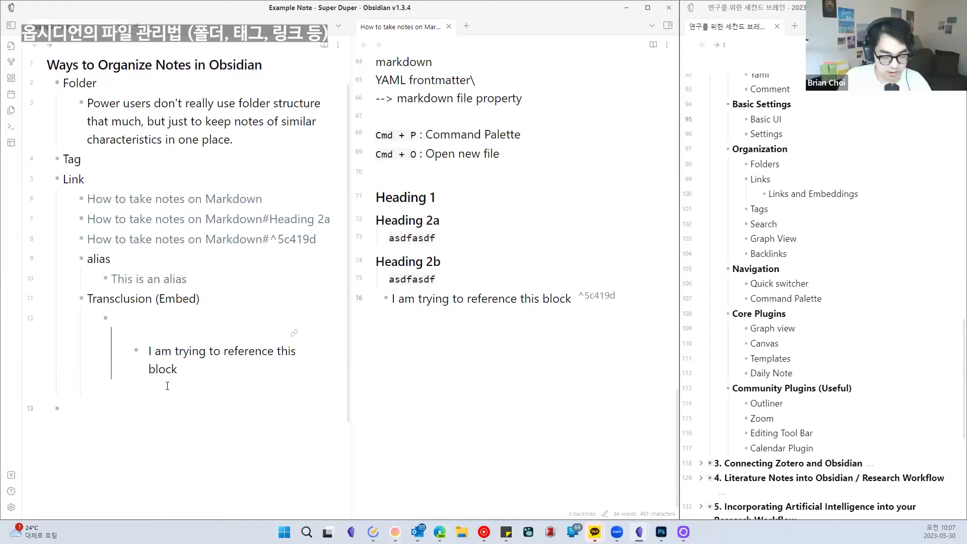
pyautogui.click(141, 159)
pyautogui.press('Return')
pyautogui.press('Tab')
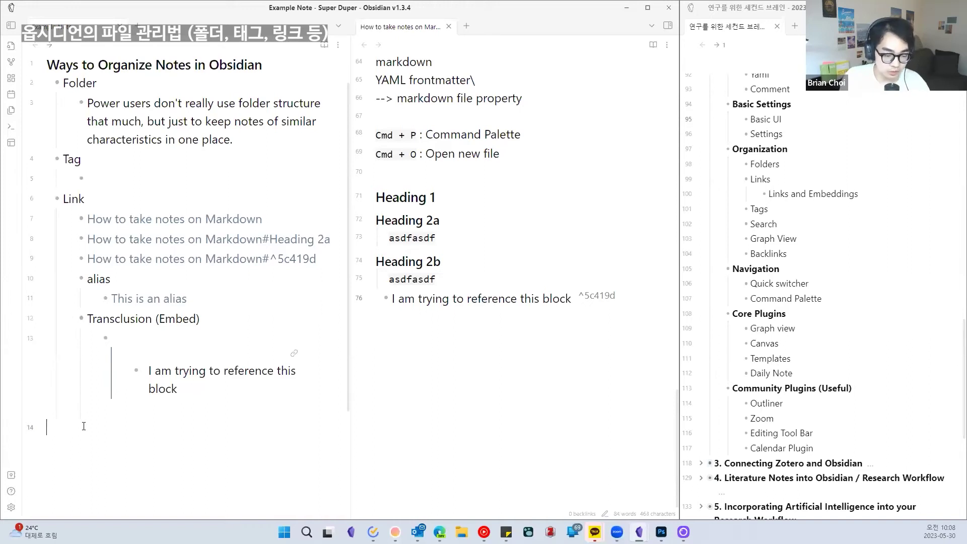
# Try a level-one heading "# Heading" on the note's last line and erase it
pyautogui.write('# Heading1')
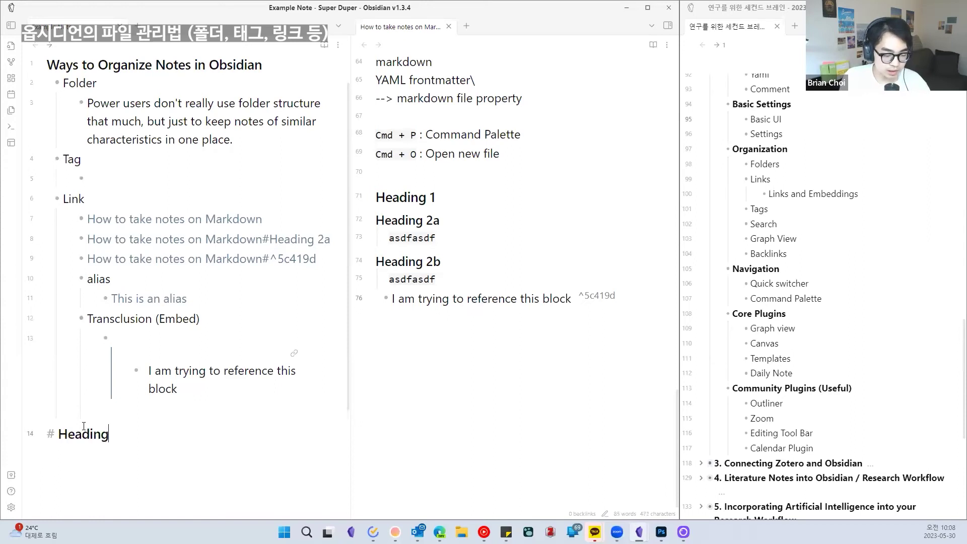
pyautogui.press('BackSpace')
pyautogui.press('BackSpace')
pyautogui.press('BackSpace')
pyautogui.press('BackSpace')
pyautogui.press('BackSpace')
pyautogui.press('BackSpace')
pyautogui.press('BackSpace')
pyautogui.press('BackSpace')
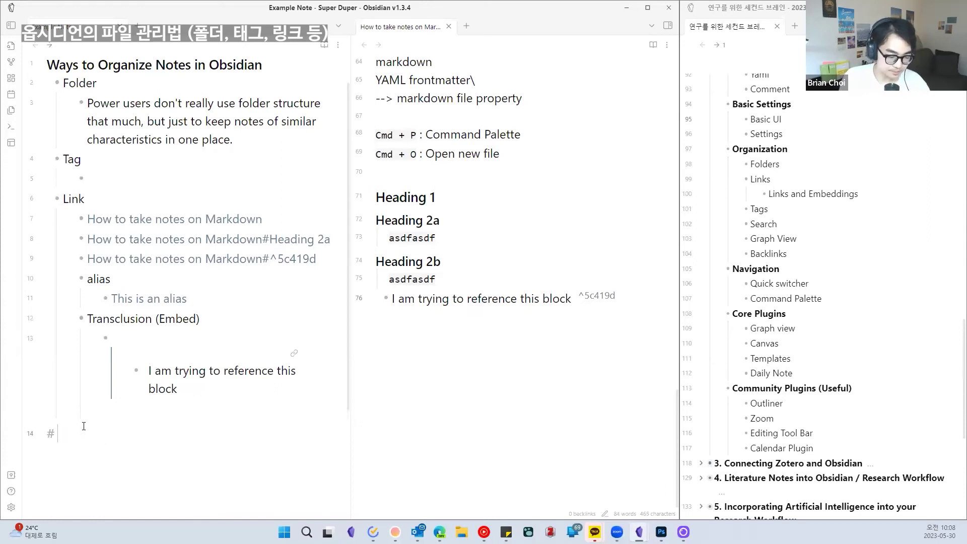
# Enter the tags #hastag1 and #hastag2 in the empty bullet under Tag
pyautogui.click(183, 182)
pyautogui.write('#')
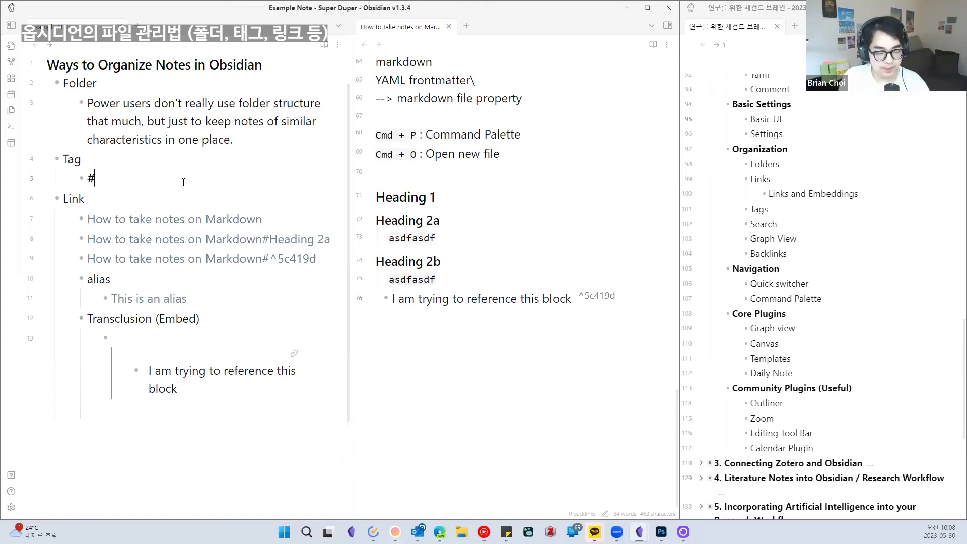
pyautogui.write('hastag1 ')
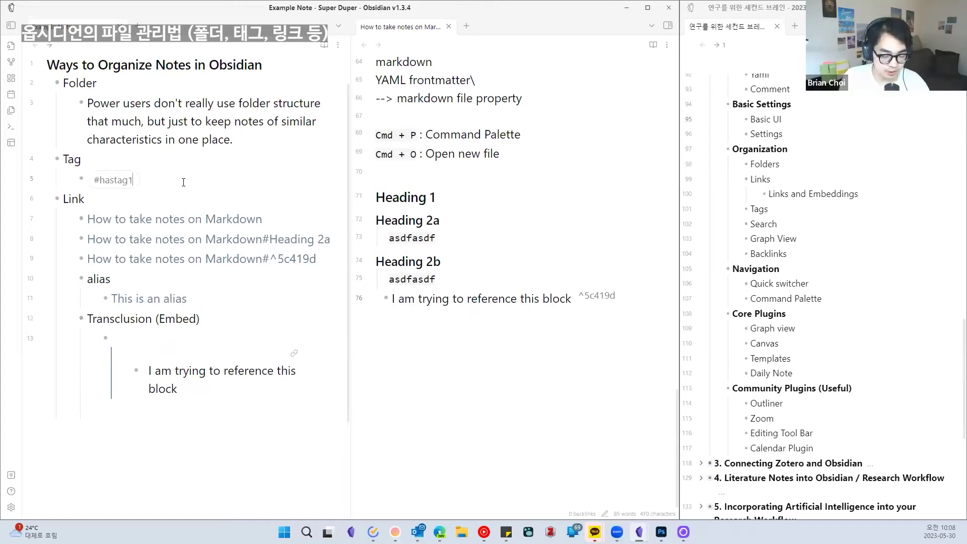
pyautogui.write('#hastag2')
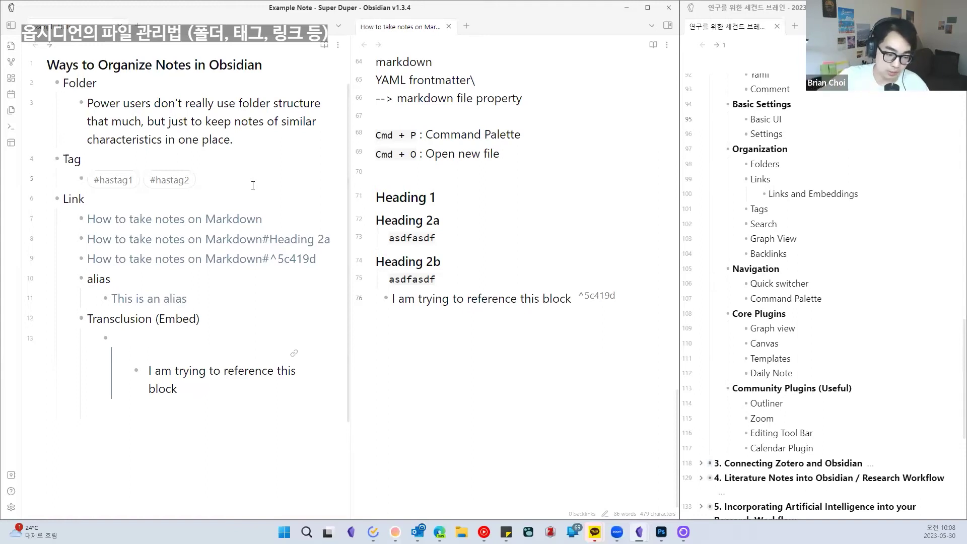
# Add a bullet reading "Cognitivie Science Engineering" below the two tags
pyautogui.press('Return')
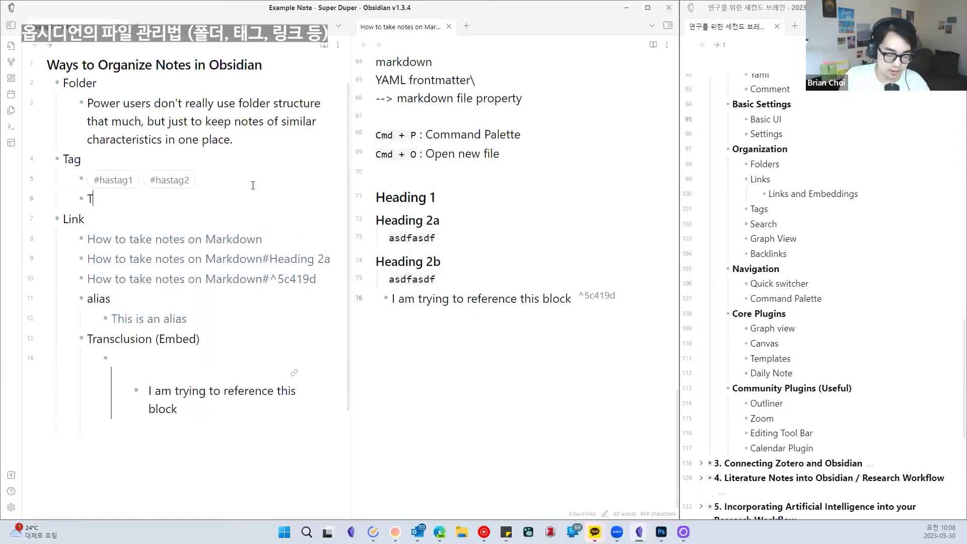
pyautogui.write('Con')
pyautogui.press('BackSpace')
pyautogui.press('BackSpace')
pyautogui.write('ognitivie S')
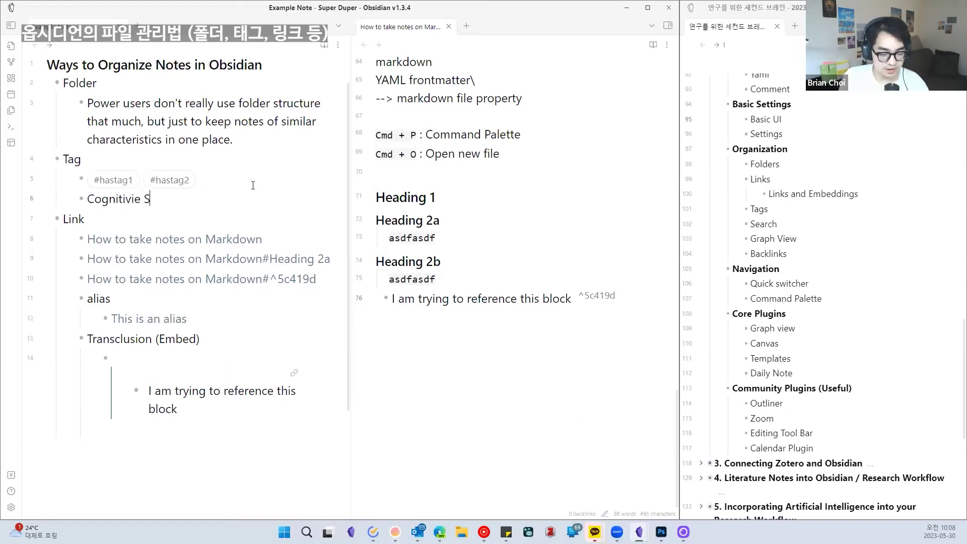
pyautogui.write('ci')
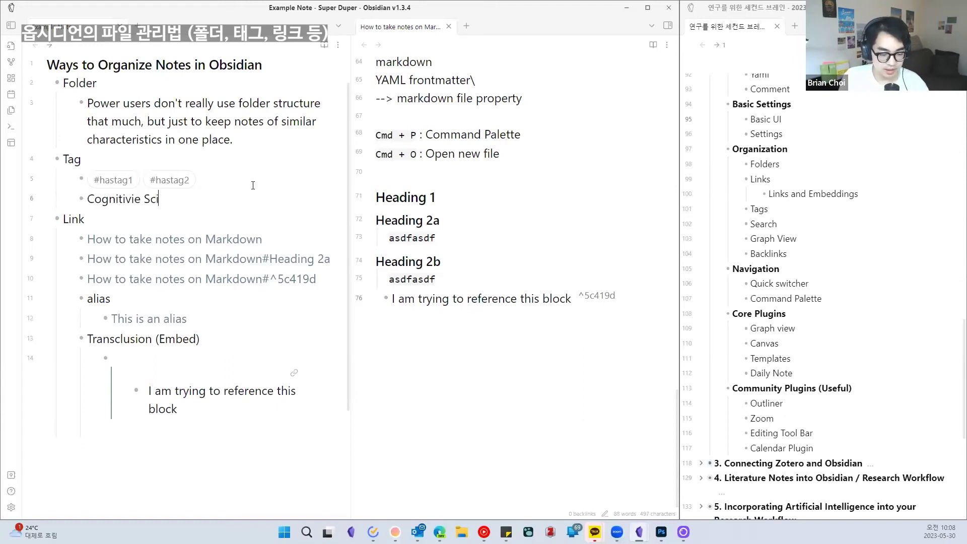
pyautogui.write('ence Engi')
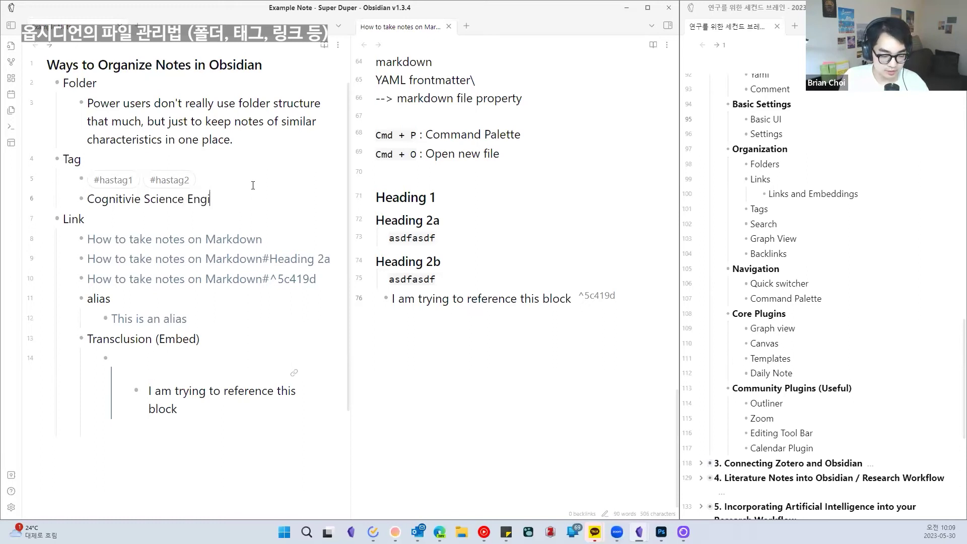
pyautogui.write('neering')
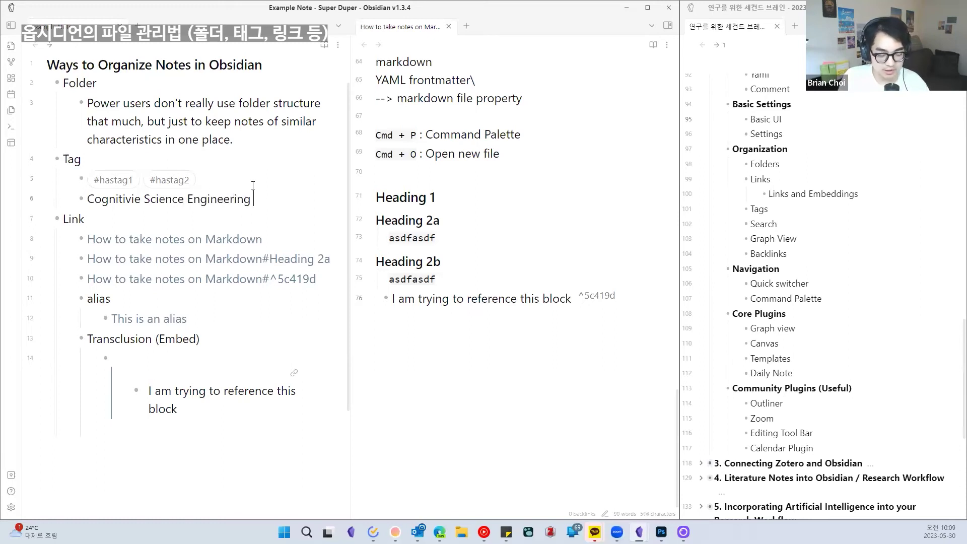
# Replace the word "Science" with "Systems" in the new engineering bullet
pyautogui.hotkey('ctrl', 'Left')
pyautogui.press('BackSpace')
pyautogui.press('BackSpace')
pyautogui.press('BackSpace')
pyautogui.press('BackSpace')
pyautogui.press('BackSpace')
pyautogui.press('BackSpace')
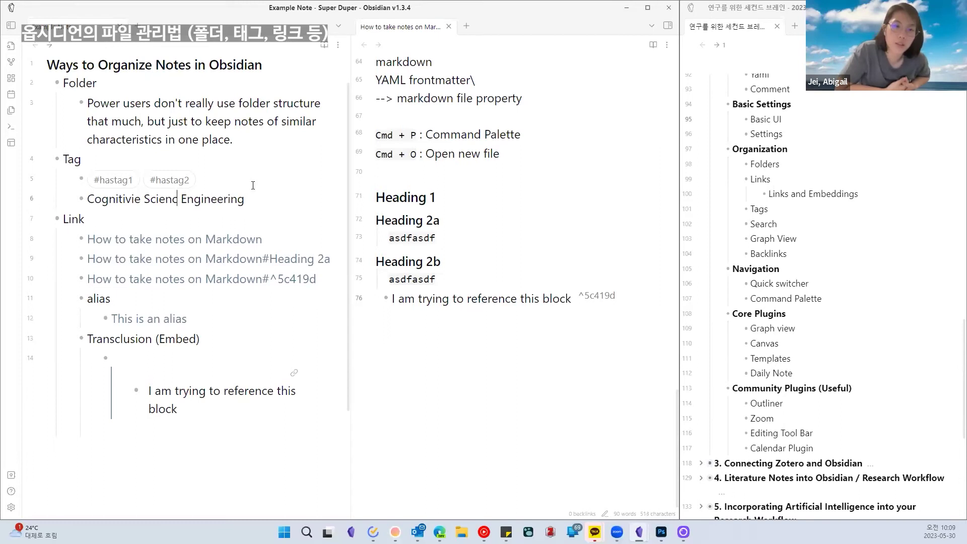
pyautogui.write('ystems')
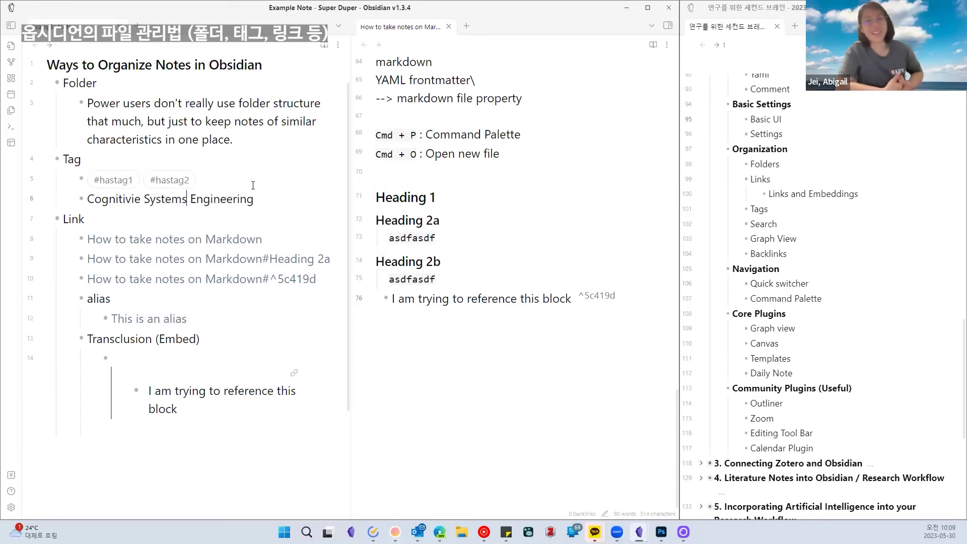
# Tag the Cognitivie Systems Engineering bullet with #question and add a bullet "Systems Theory #concept" below it
pyautogui.press('End')
pyautogui.write('#to')
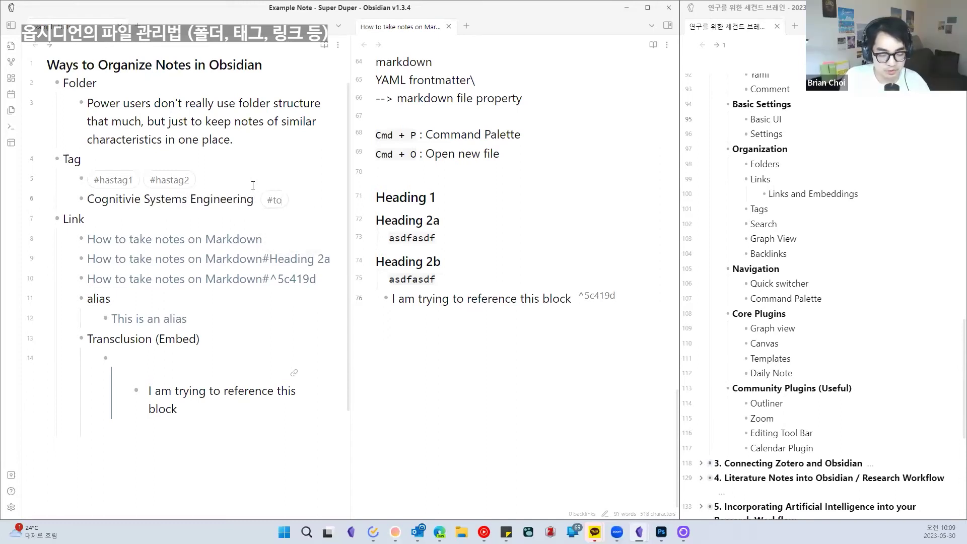
pyautogui.press('BackSpace')
pyautogui.press('BackSpace')
pyautogui.write('review')
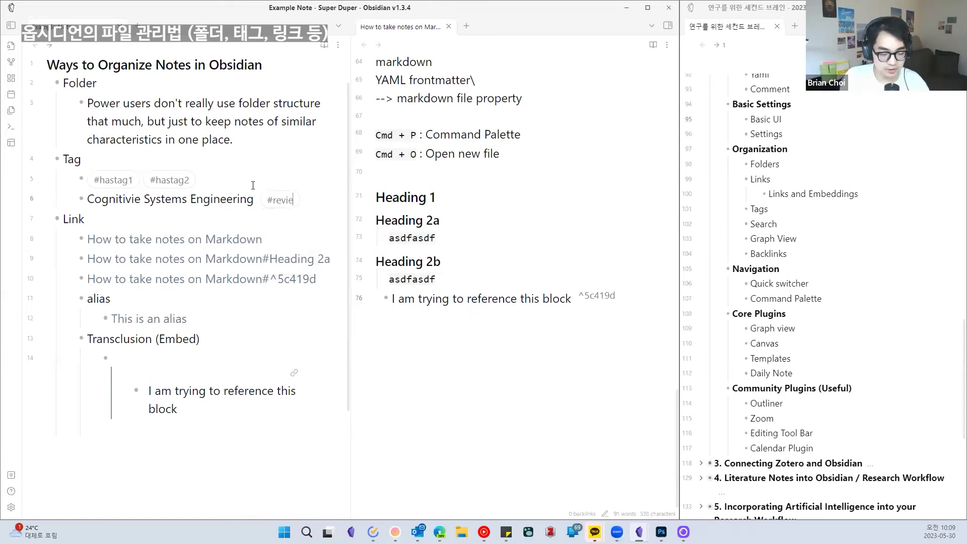
pyautogui.press('BackSpace')
pyautogui.press('BackSpace')
pyautogui.press('BackSpace')
pyautogui.press('BackSpace')
pyautogui.press('BackSpace')
pyautogui.press('BackSpace')
pyautogui.write('question')
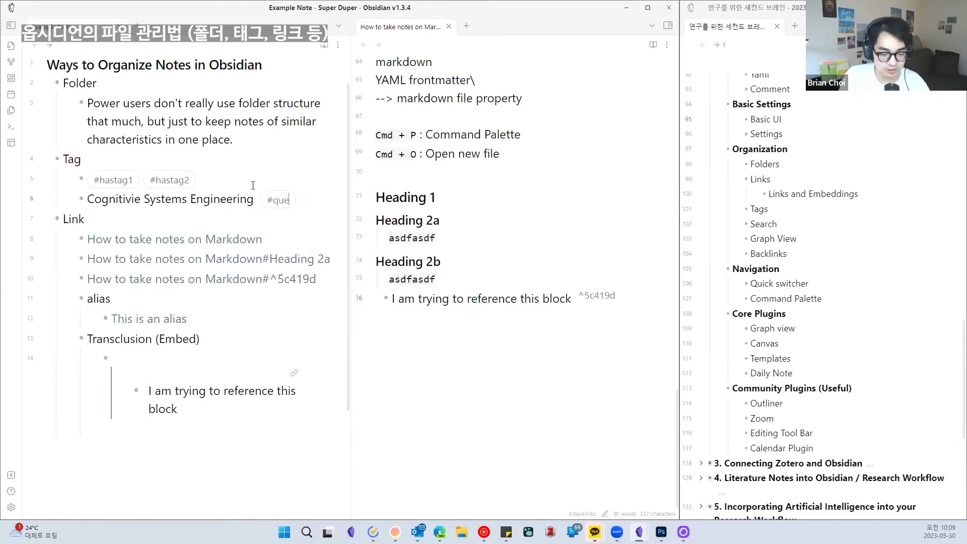
pyautogui.press('Return')
pyautogui.write('Systems Theory #concept')
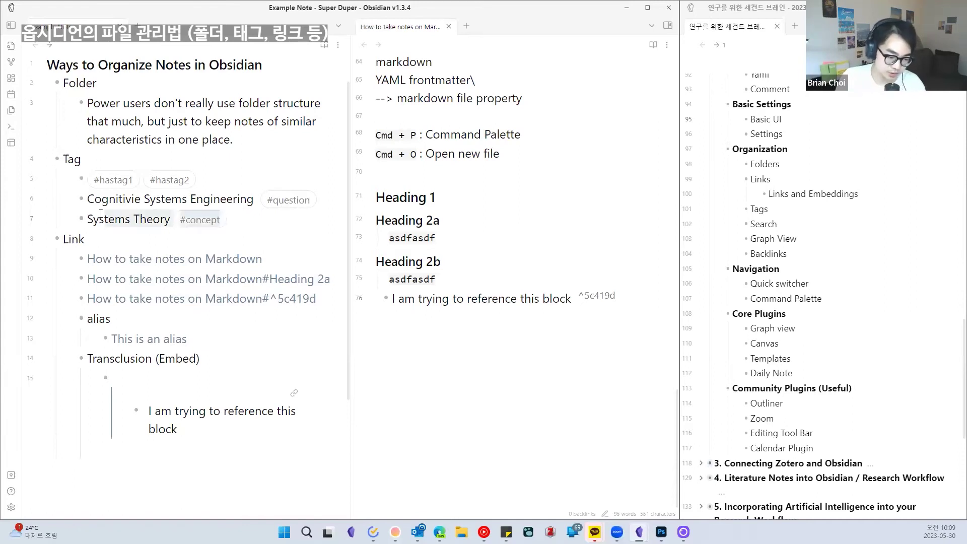
# Search the vault for "tag: concept" and expand the context around the match in Example Note
pyautogui.click(12, 25)
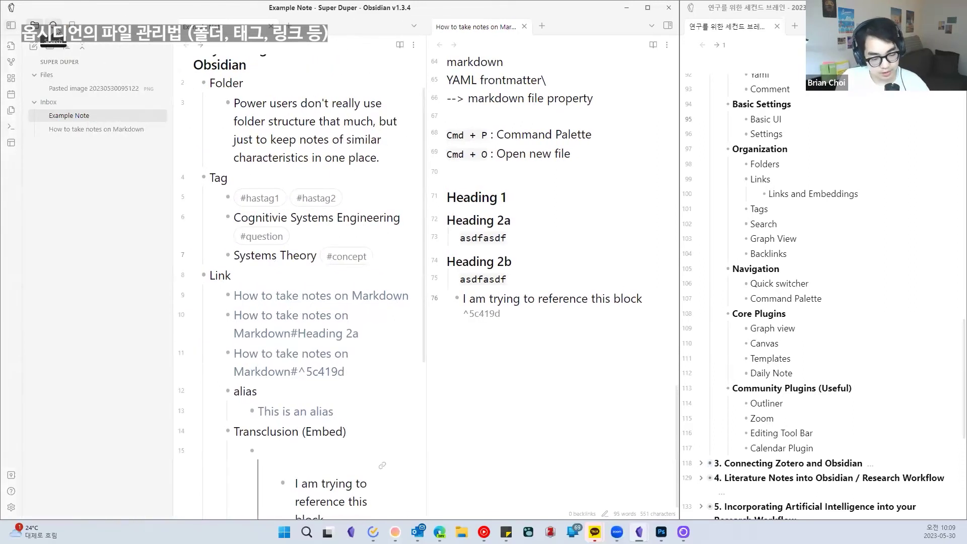
pyautogui.click(52, 25)
pyautogui.click(55, 112)
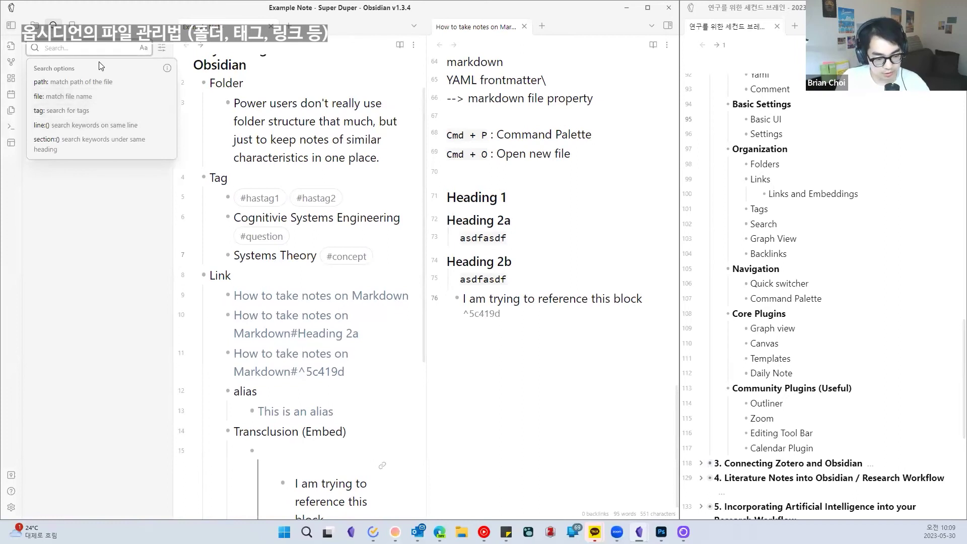
pyautogui.write('concept')
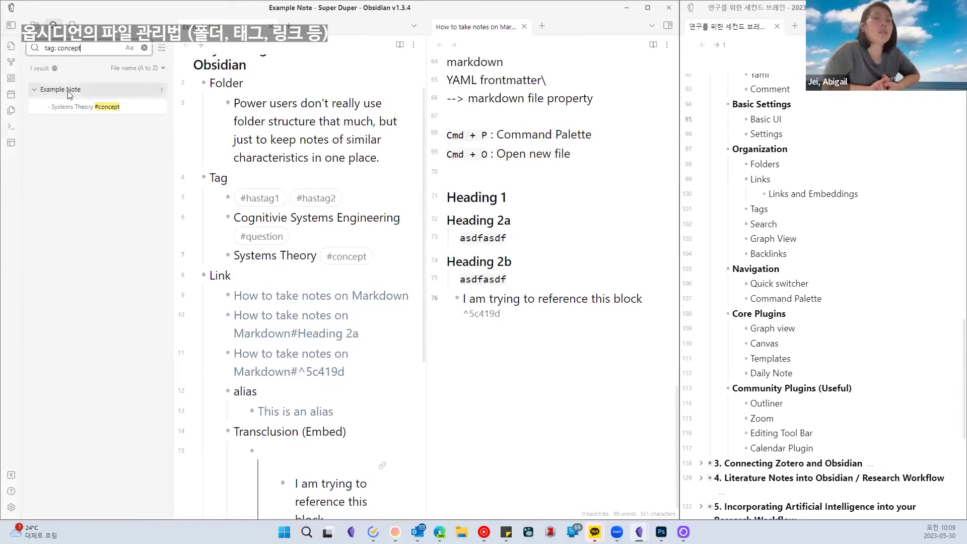
pyautogui.click(160, 106)
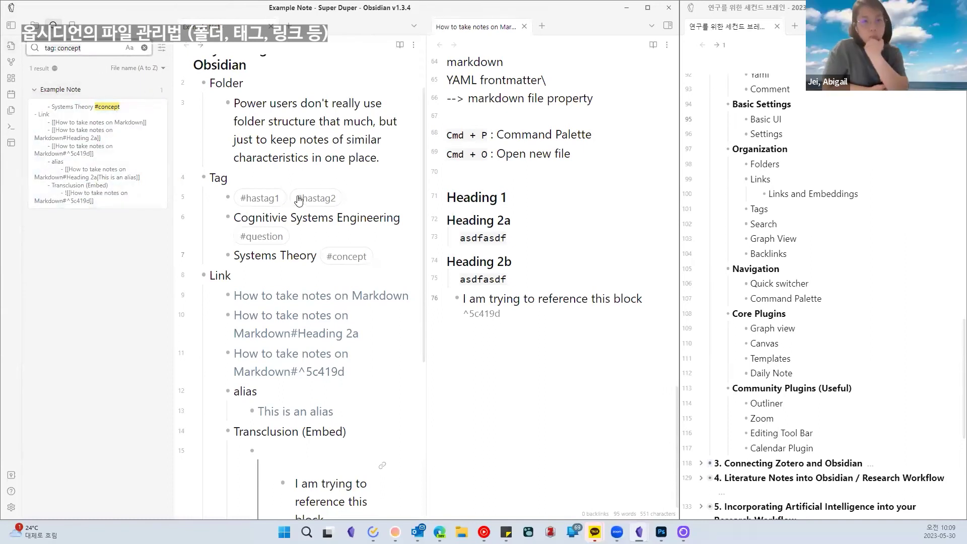
# Add a bullet reading "nested tags" after the Systems Theory line
pyautogui.click(378, 256)
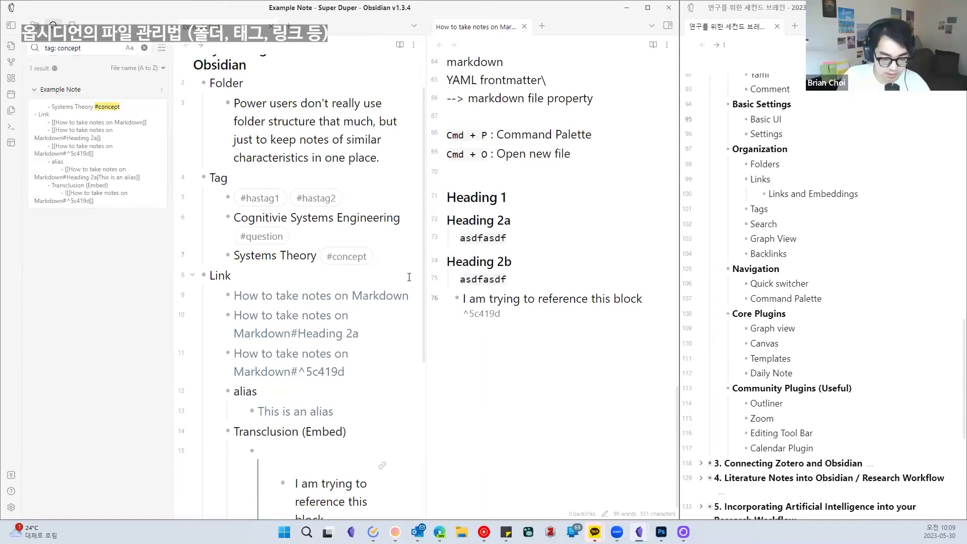
pyautogui.press('Return')
pyautogui.write('nested tasg')
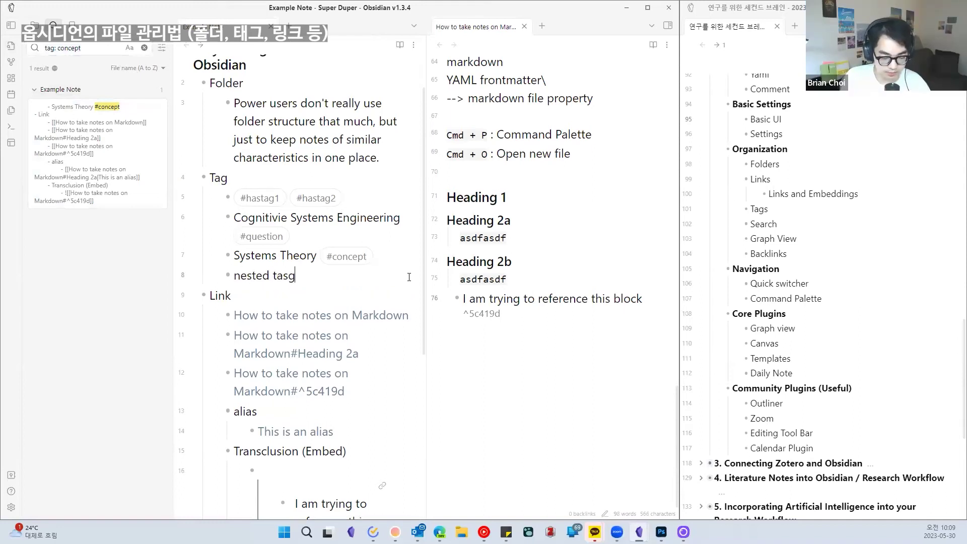
pyautogui.press('BackSpace')
pyautogui.press('BackSpace')
pyautogui.write('gs')
# Add two sub-bullets under nested tags containing #hastag1/tag1 and #hashtag1/tag2
pyautogui.press('Return')
pyautogui.press('Tab')
pyautogui.write('#hastag1/tag1')
pyautogui.press('Return')
pyautogui.write('#hat')
pyautogui.press('BackSpace')
pyautogui.write('shtag1/tag2')
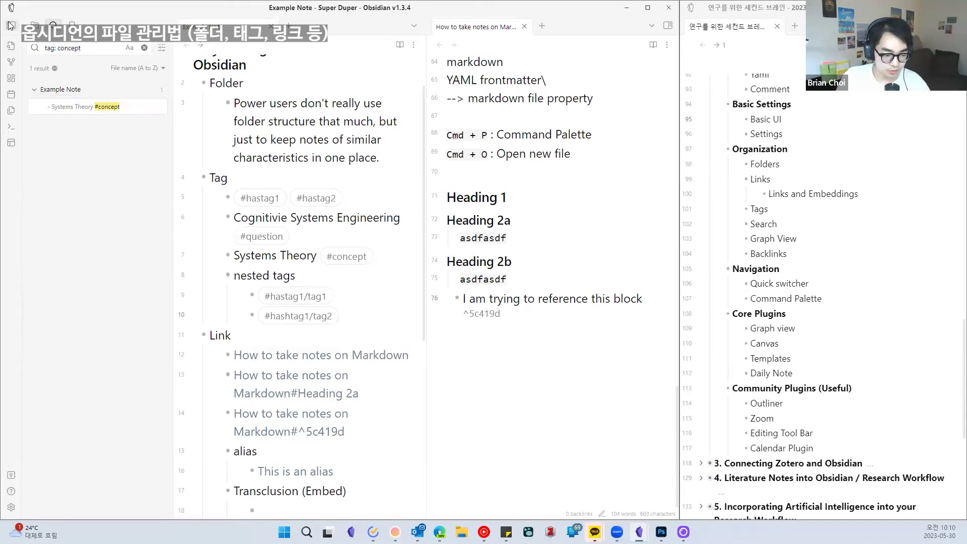
# Show the list of all tags, search notes by the hashtag1 tag, and clear the search
pyautogui.click(668, 25)
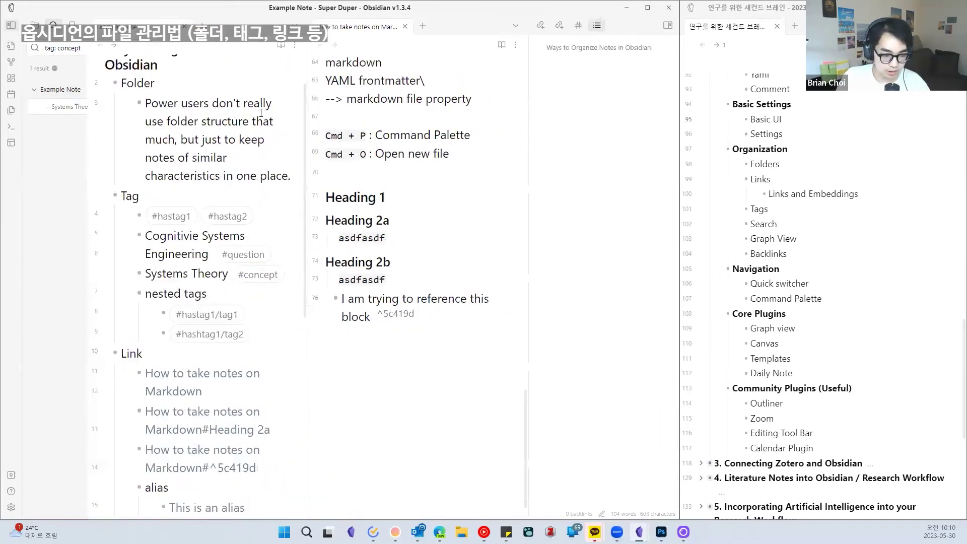
pyautogui.click(577, 25)
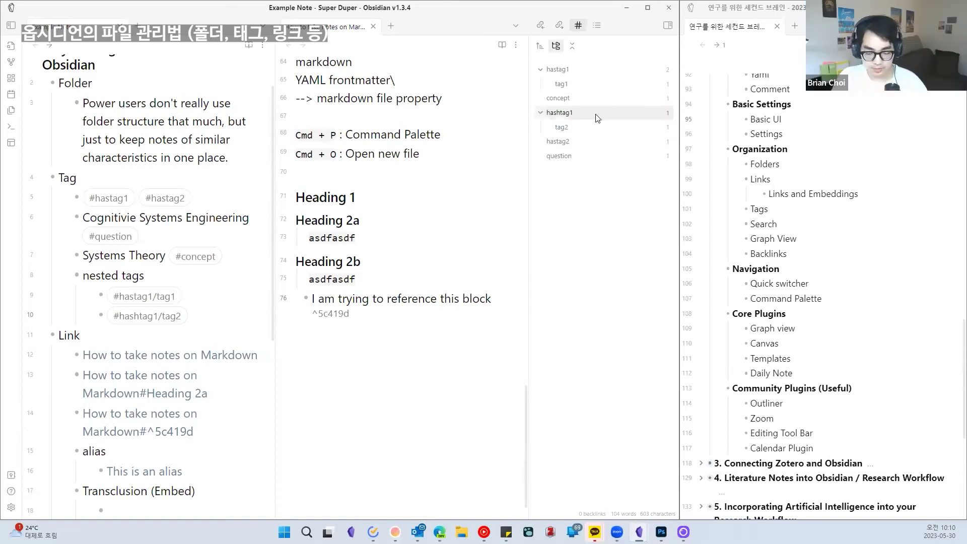
pyautogui.click(569, 113)
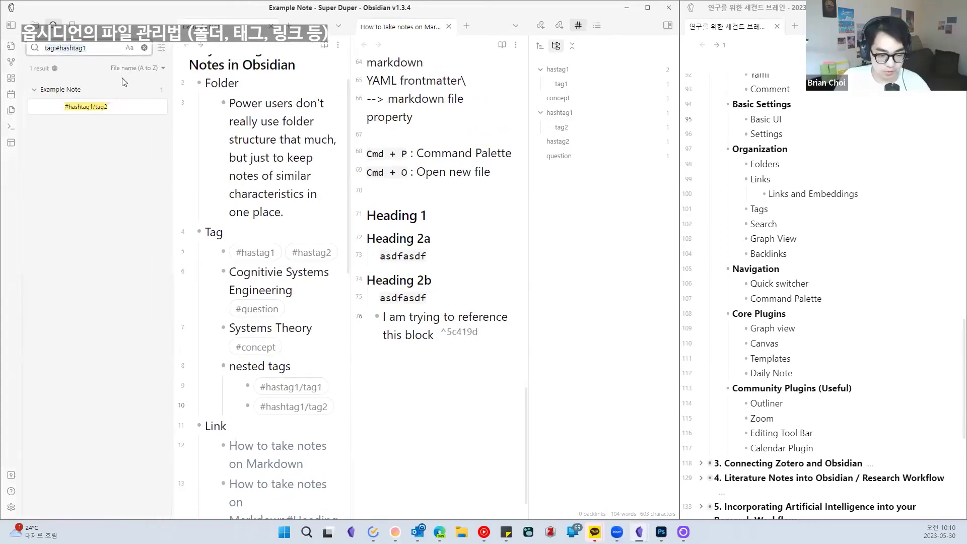
pyautogui.click(144, 47)
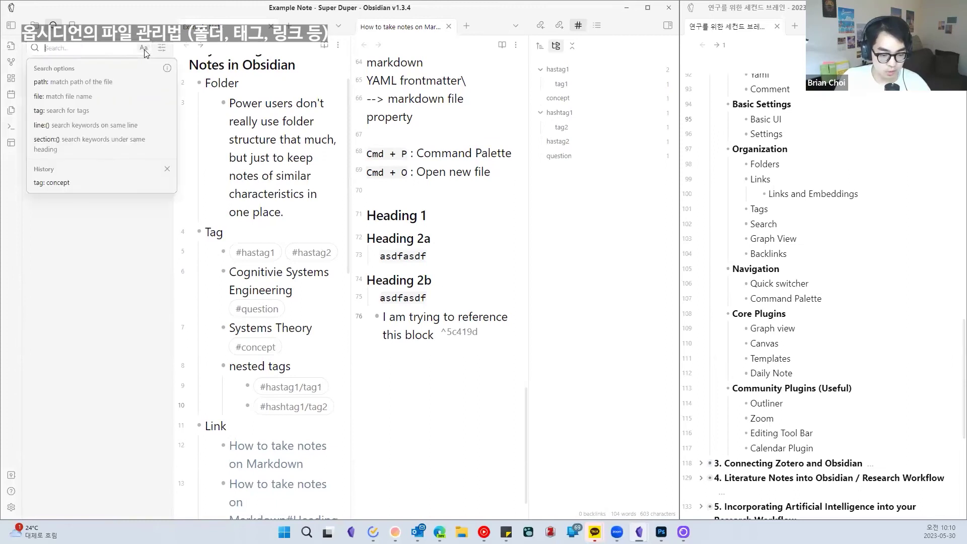
pyautogui.click(623, 102)
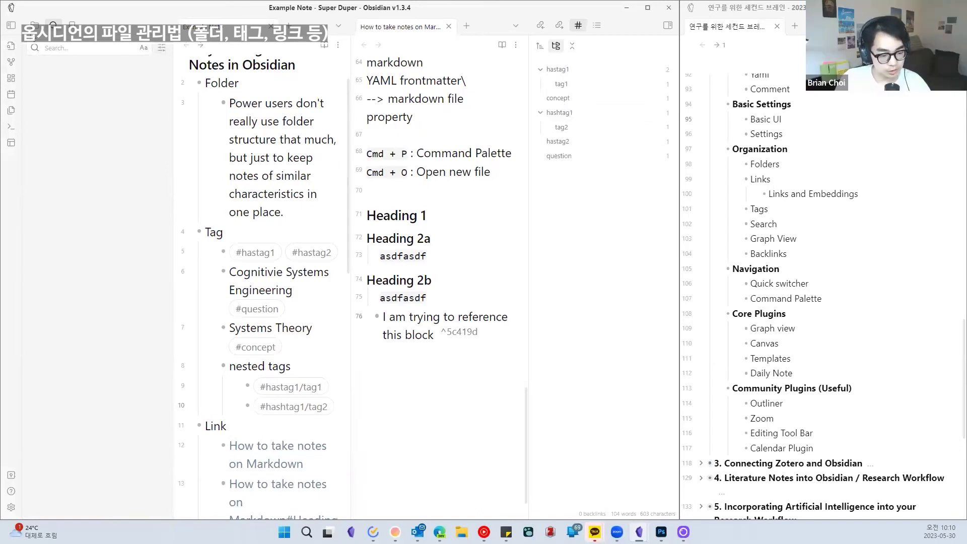
# Hide both sidebars and close the How to take notes on Markdown note
pyautogui.click(11, 25)
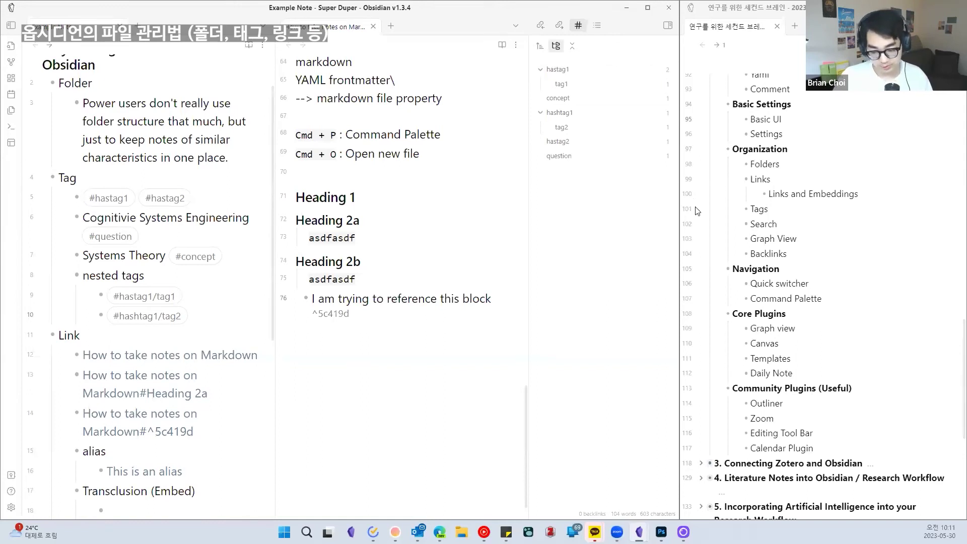
pyautogui.click(668, 25)
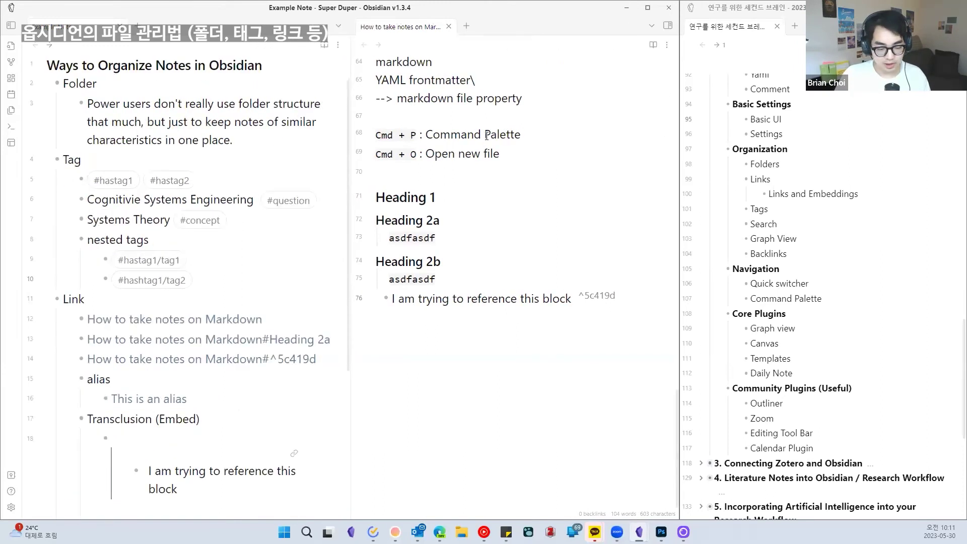
pyautogui.click(448, 26)
# Review the Folder, Tag and Link sections of Example Note, including its nested tags, alias and embed
pyautogui.scroll(-3, 453, 296)
pyautogui.scroll(2, 254, 88)
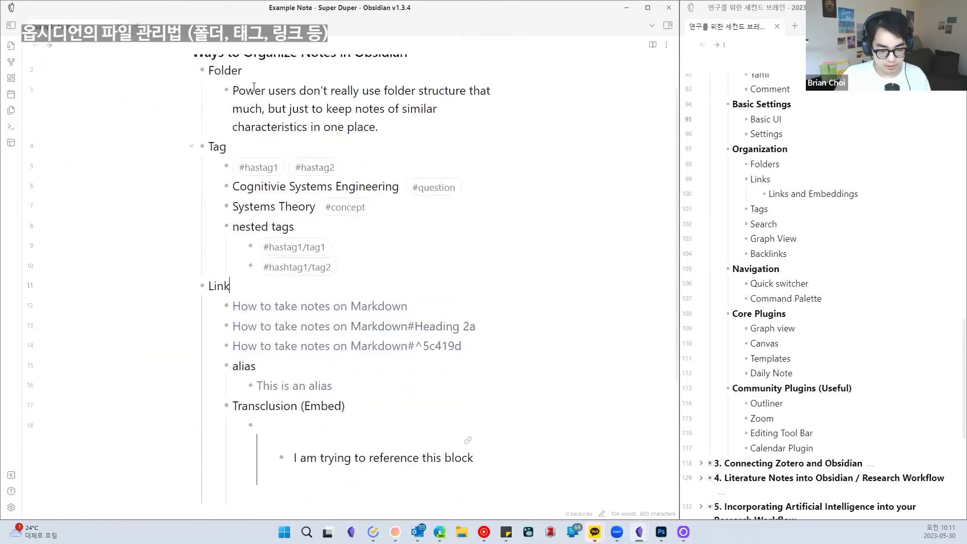
pyautogui.click(245, 147)
pyautogui.click(328, 285)
pyautogui.scroll(-2, 343, 328)
pyautogui.scroll(-2, 343, 328)
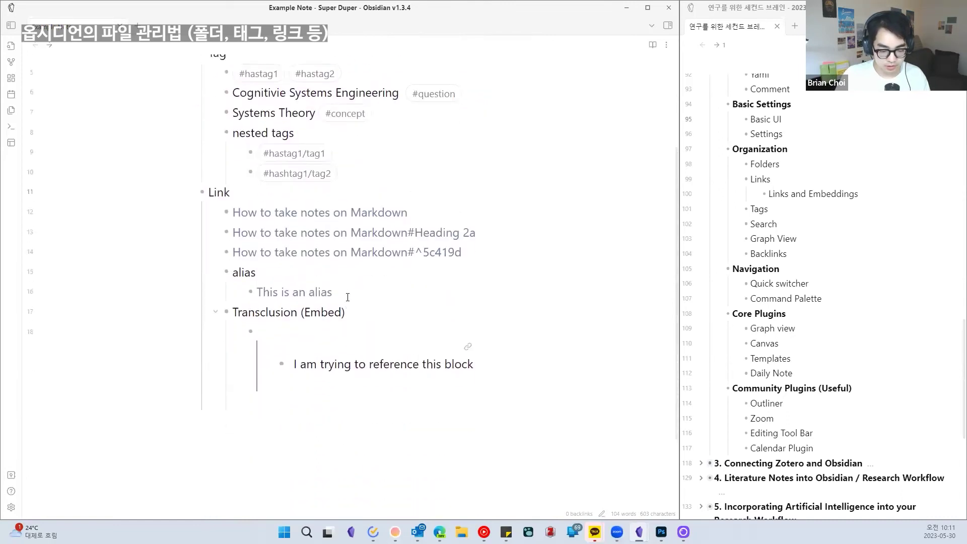
pyautogui.scroll(3, 223, 255)
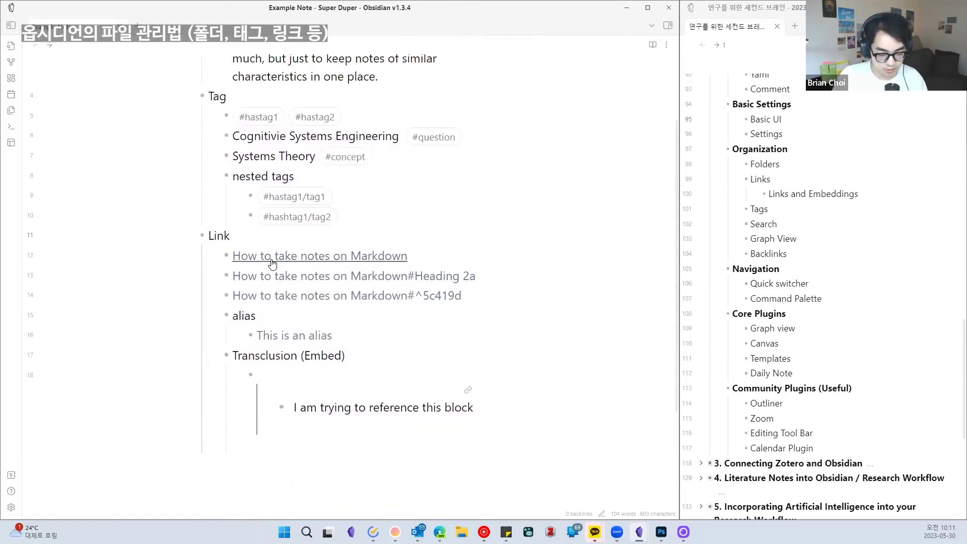
pyautogui.scroll(2, 266, 262)
pyautogui.scroll(-2, 281, 79)
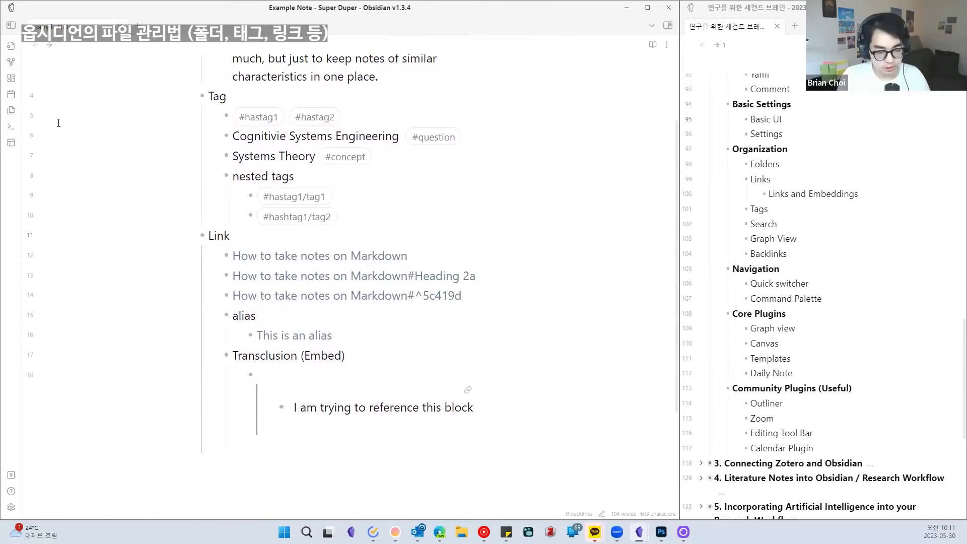
# Open the vault's graph view and expand its Groups and Display settings
pyautogui.hotkey('ctrl', 'p')
pyautogui.write('graph v')
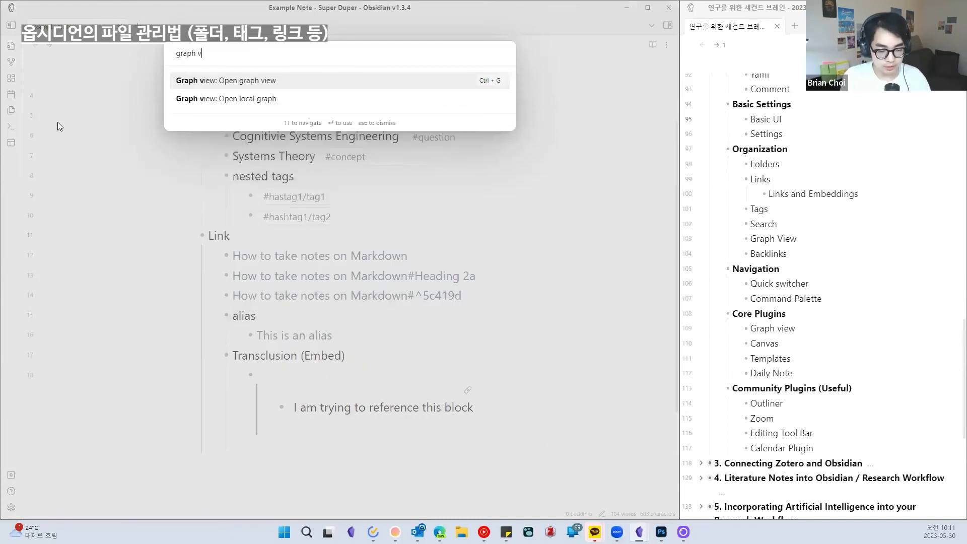
pyautogui.write('ei')
pyautogui.press('Return')
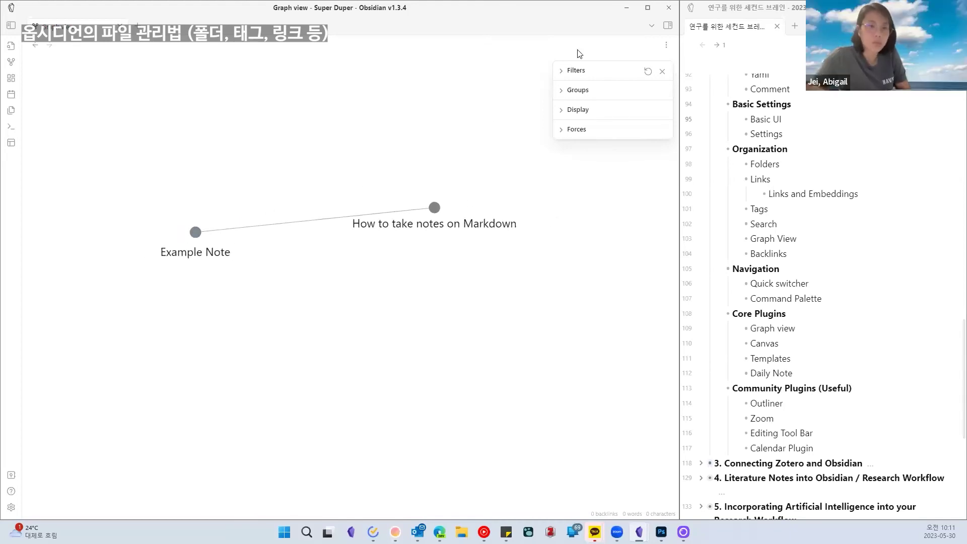
pyautogui.click(569, 90)
pyautogui.click(569, 143)
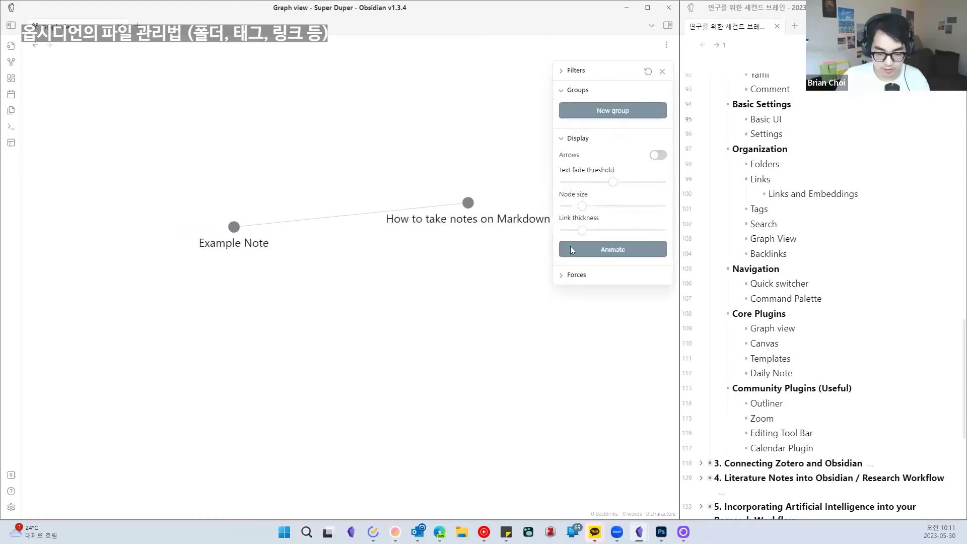
# Expand the graph's Forces settings, and turn the link arrows on and back off
pyautogui.click(572, 274)
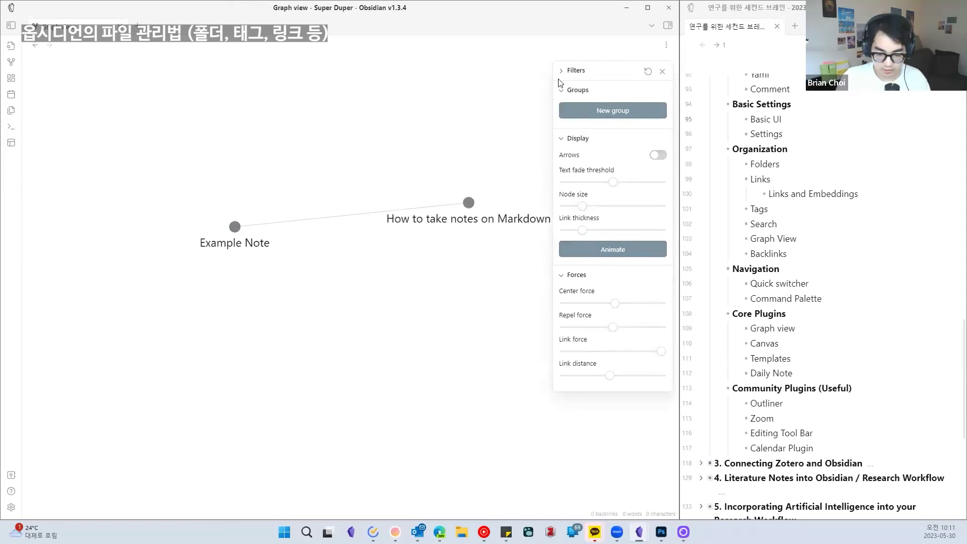
pyautogui.click(656, 156)
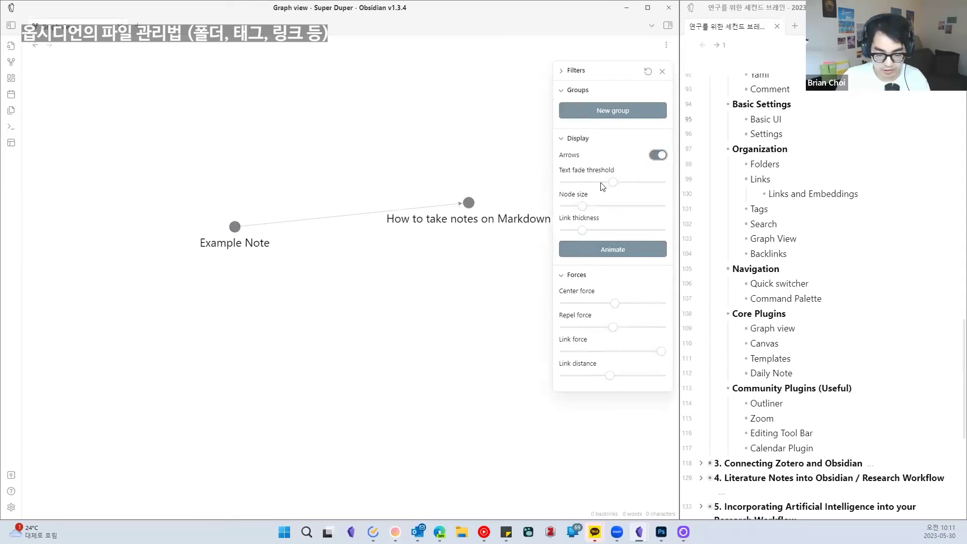
pyautogui.click(657, 156)
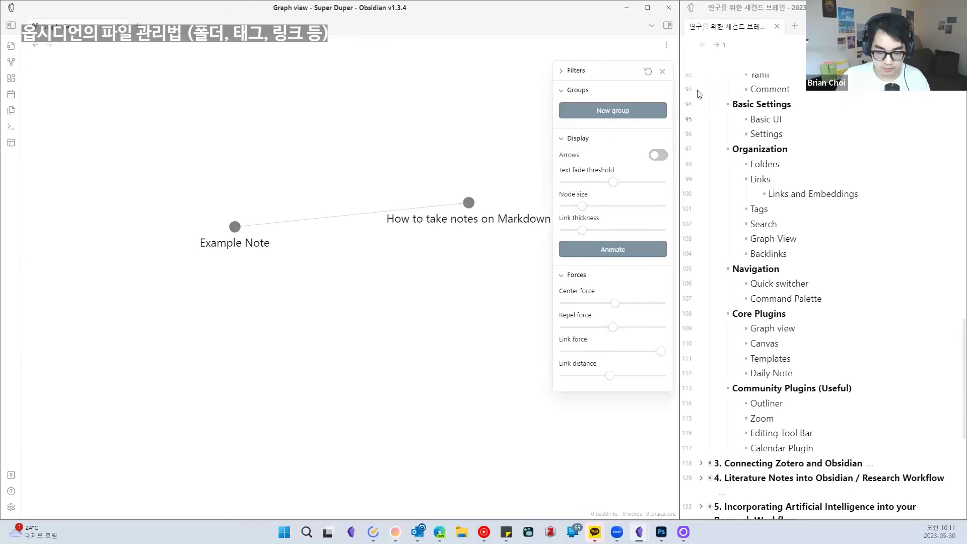
# Switch to the JW Second Brain vault and set the depth of the Home note's local graph to its minimum
pyautogui.click(737, 11)
pyautogui.moveTo(733, 15); pyautogui.dragTo(539, 22)
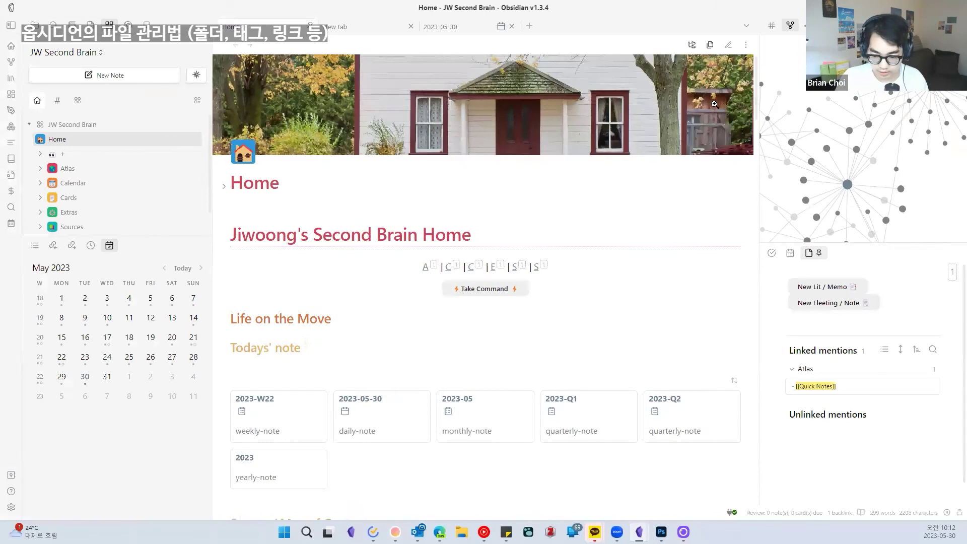
pyautogui.scroll(-3, 874, 156)
pyautogui.scroll(2, 876, 162)
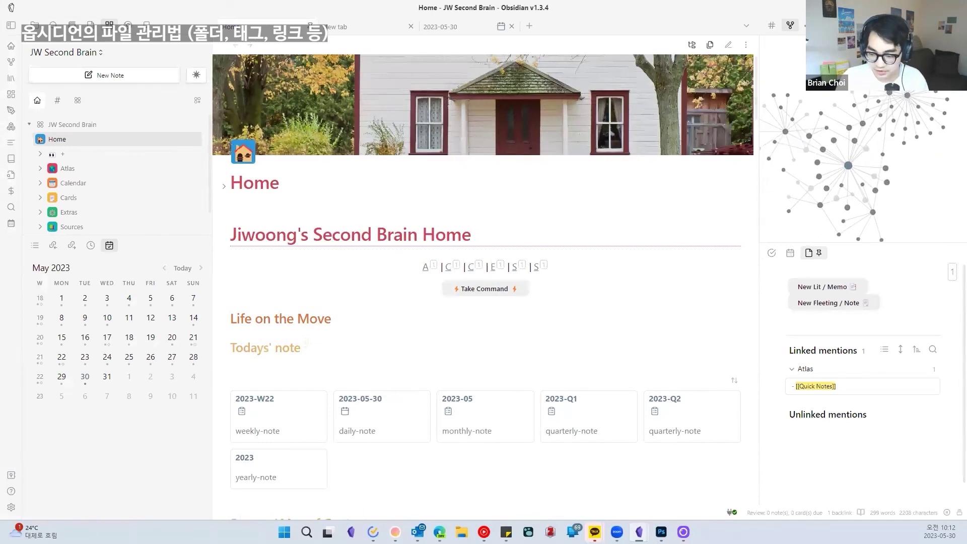
pyautogui.click(951, 46)
pyautogui.moveTo(881, 103); pyautogui.dragTo(852, 102)
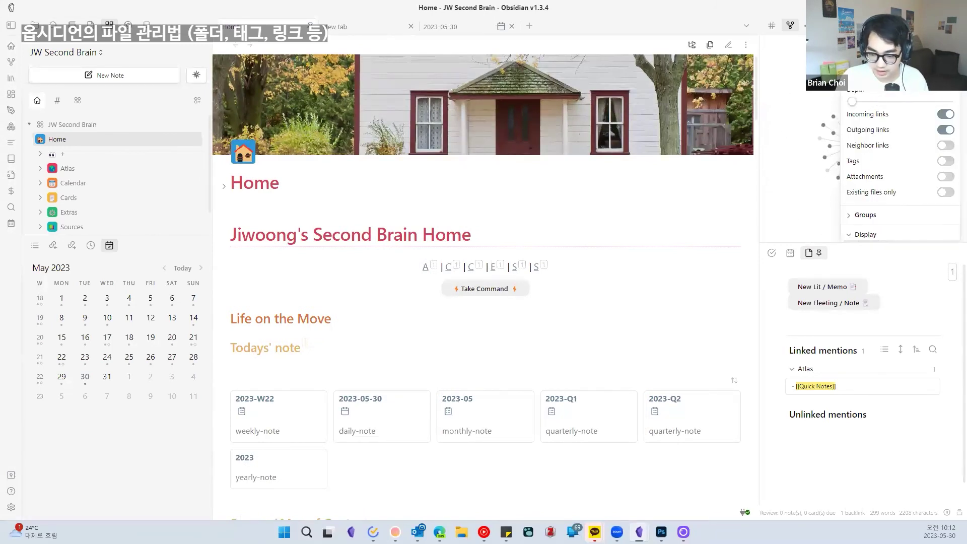
# Find the GPS note in the JW Second Brain vault, open it in its own tab, and read its linked outline
pyautogui.click(374, 28)
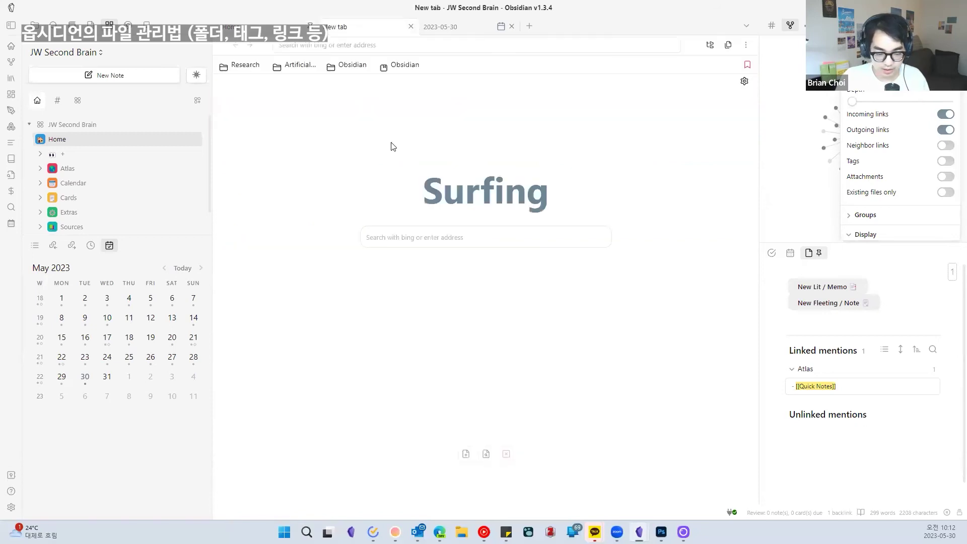
pyautogui.hotkey('ctrl', 'o')
pyautogui.write('gps')
pyautogui.hotkey('ctrl', 'Return')
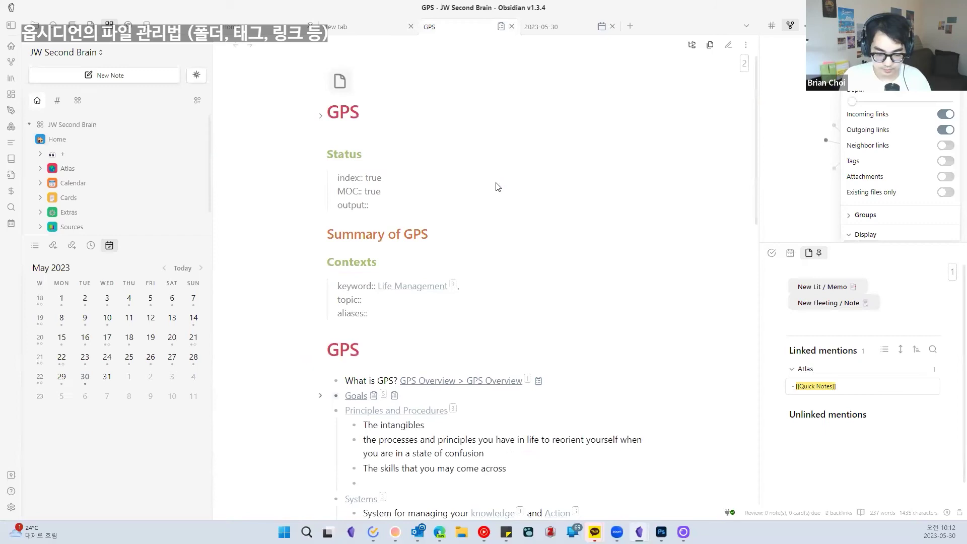
pyautogui.scroll(-3, 511, 216)
pyautogui.moveTo(520, 231)
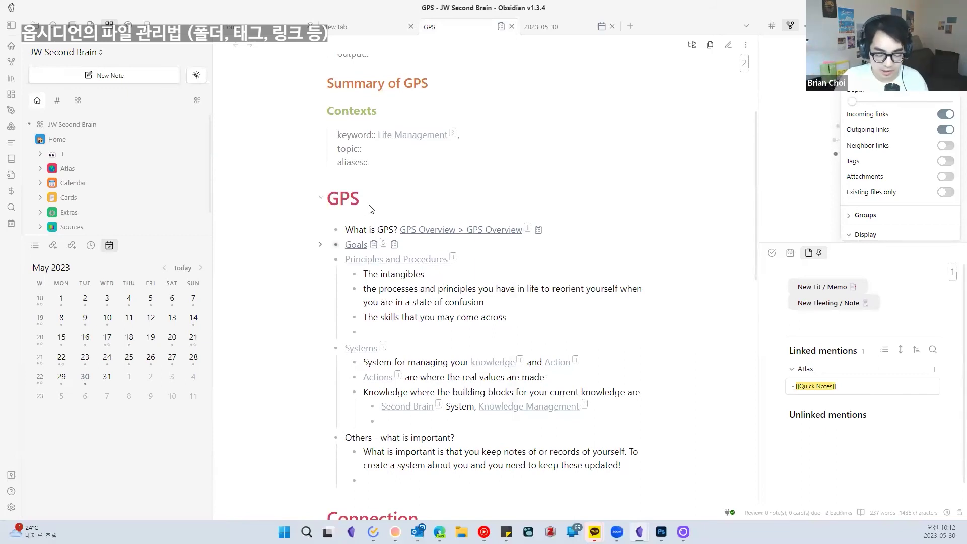
pyautogui.scroll(-2, 559, 141)
# Increase the depth of the GPS note's local graph and hide the graph settings
pyautogui.click(951, 50)
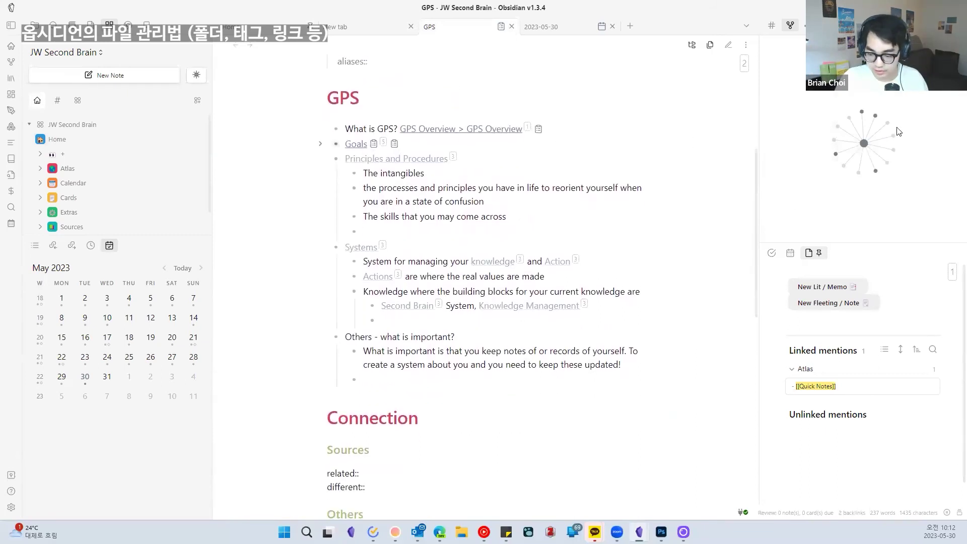
pyautogui.click(951, 50)
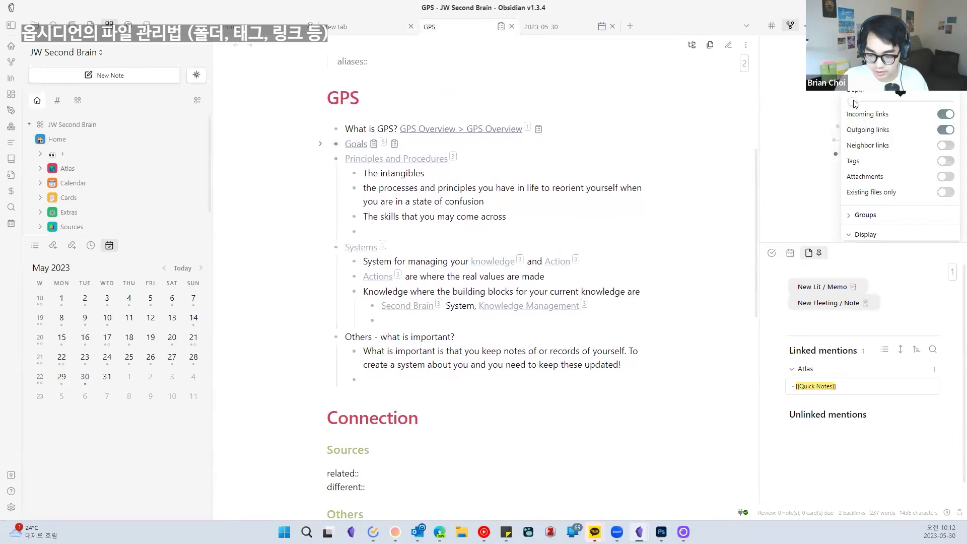
pyautogui.click(951, 50)
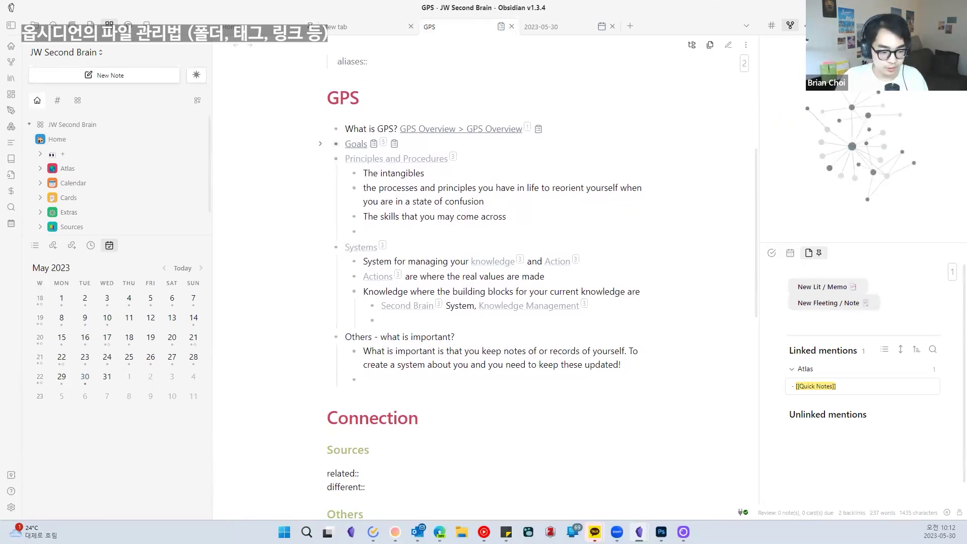
# Close the sidebar view left behind by the inactive file-tree-view plugin
pyautogui.click(90, 25)
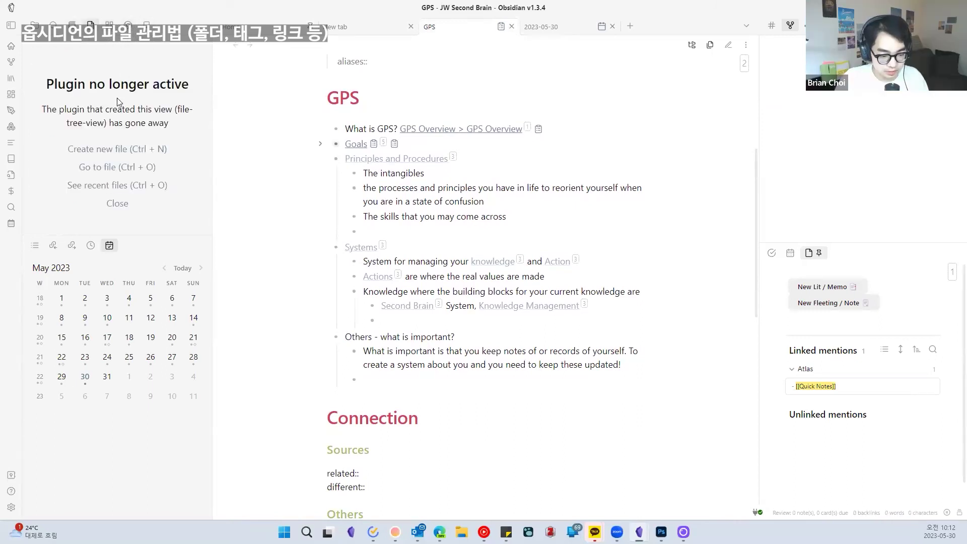
pyautogui.rightClick(94, 24)
pyautogui.click(111, 38)
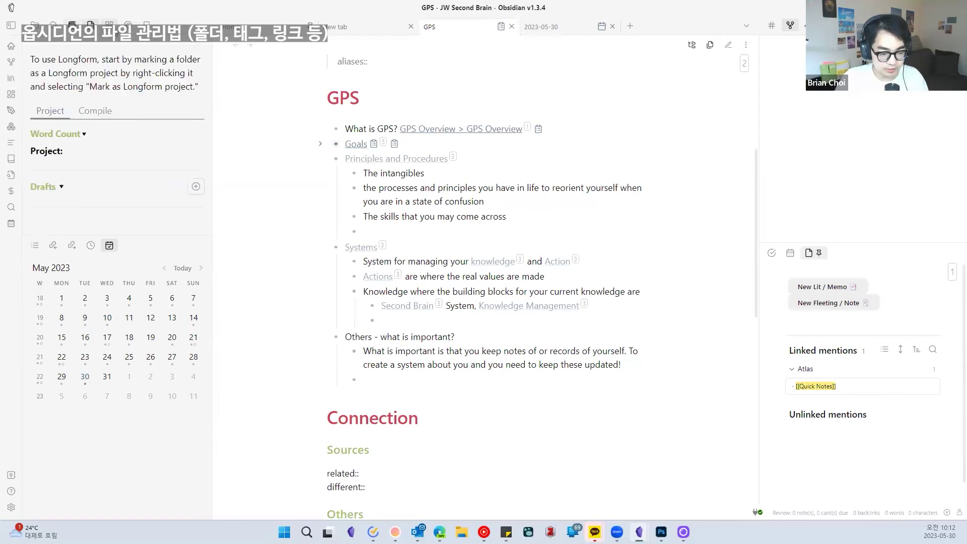
# Open the bookmarked Full Graph (2305) and examine its node clusters up close
pyautogui.click(128, 24)
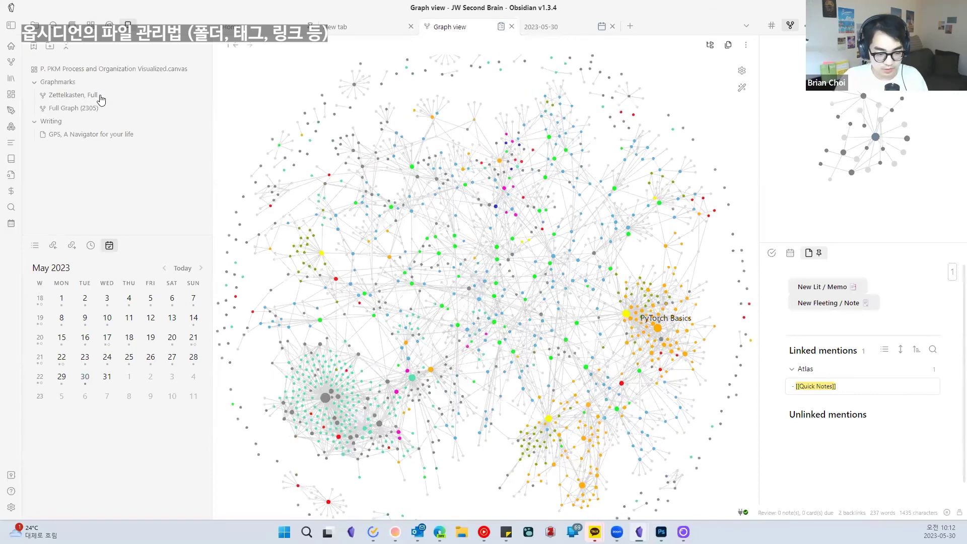
pyautogui.click(76, 107)
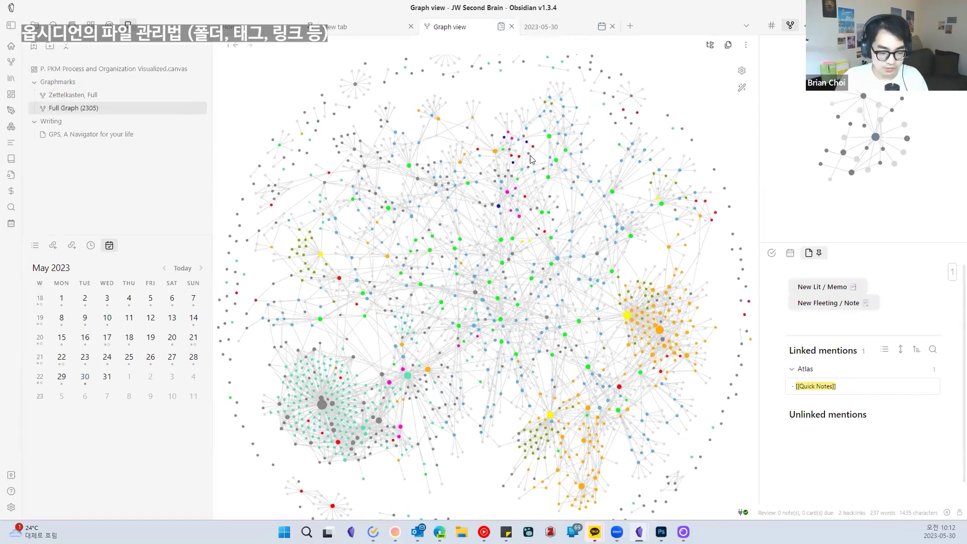
pyautogui.scroll(10, 663, 218)
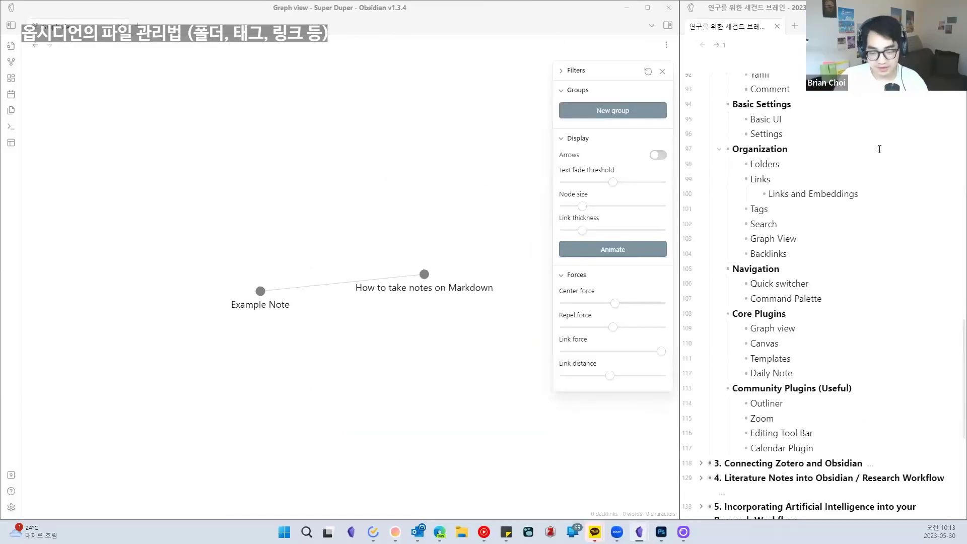
# Return to the Super Duper vault, go back from the graph to Example Note, and locate the Search topic in the outline
pyautogui.scroll(-1, 822, 207)
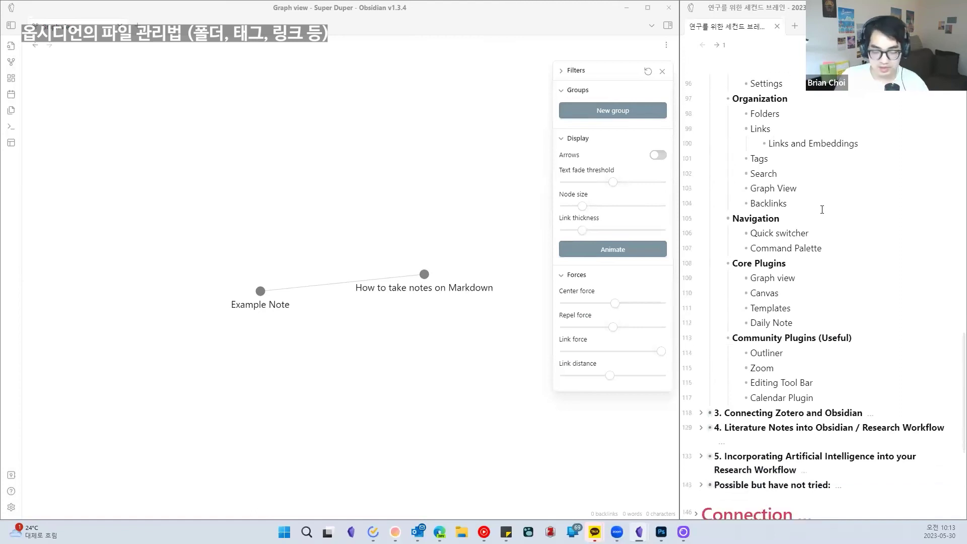
pyautogui.click(831, 224)
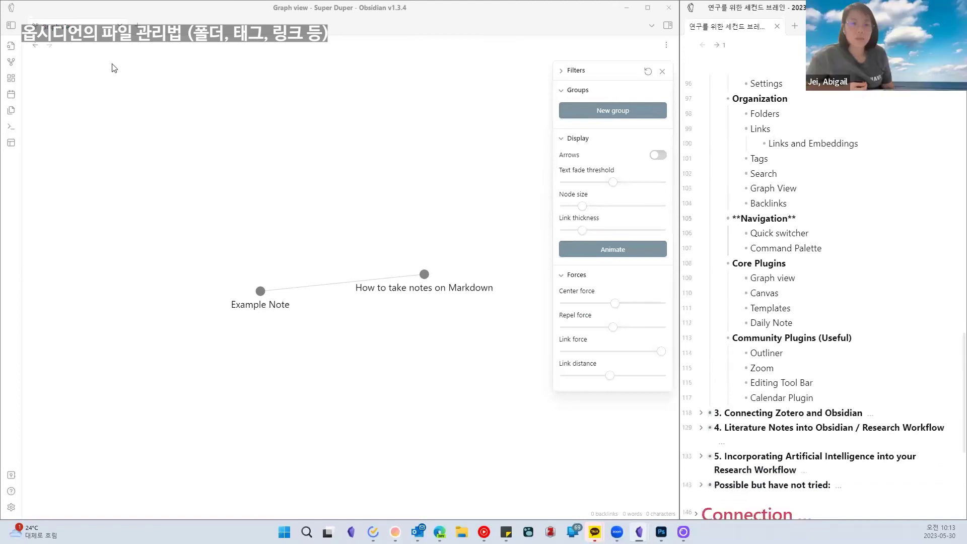
pyautogui.click(36, 45)
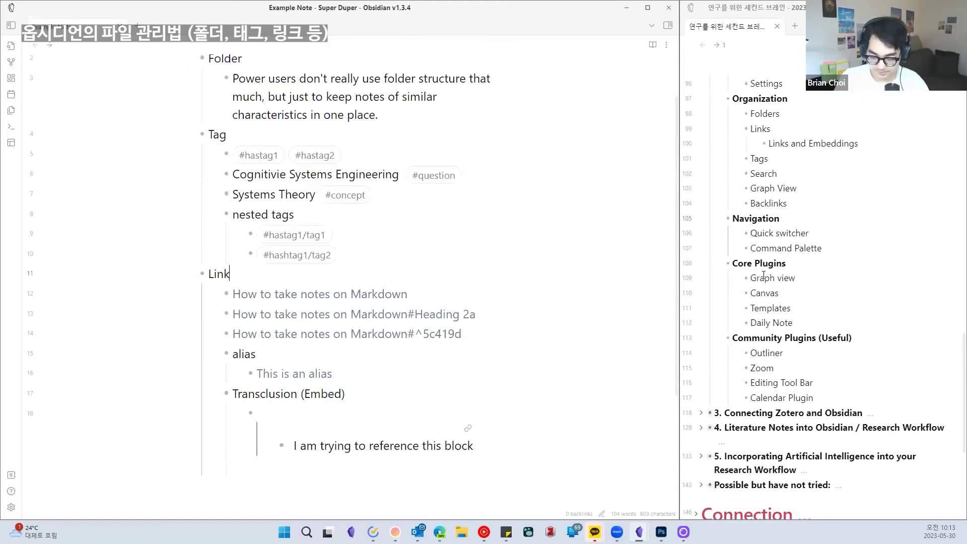
pyautogui.scroll(2, 764, 278)
pyautogui.click(783, 274)
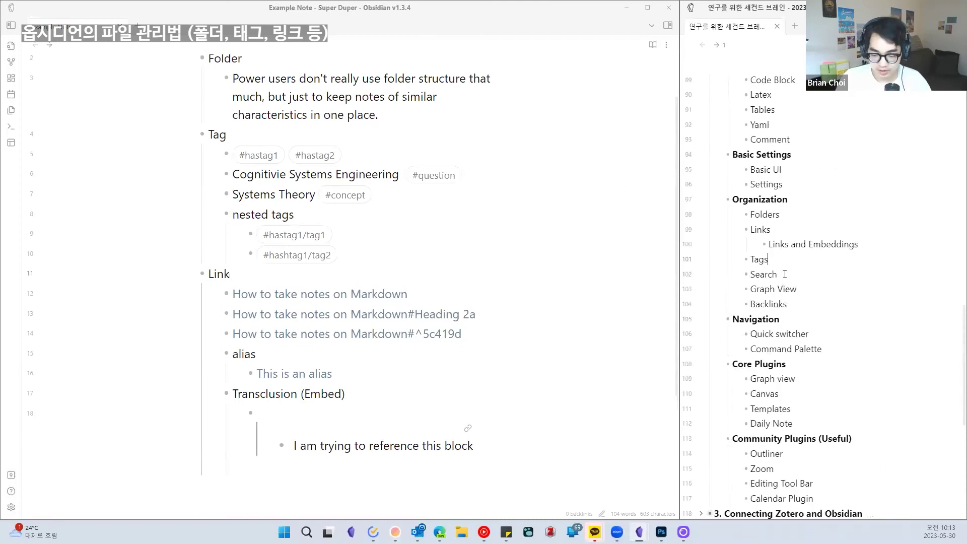
# Open the Obsidian Help page on Search from the vault's search options, dock it beside the vault, and find its search operator table
pyautogui.click(11, 25)
pyautogui.click(76, 48)
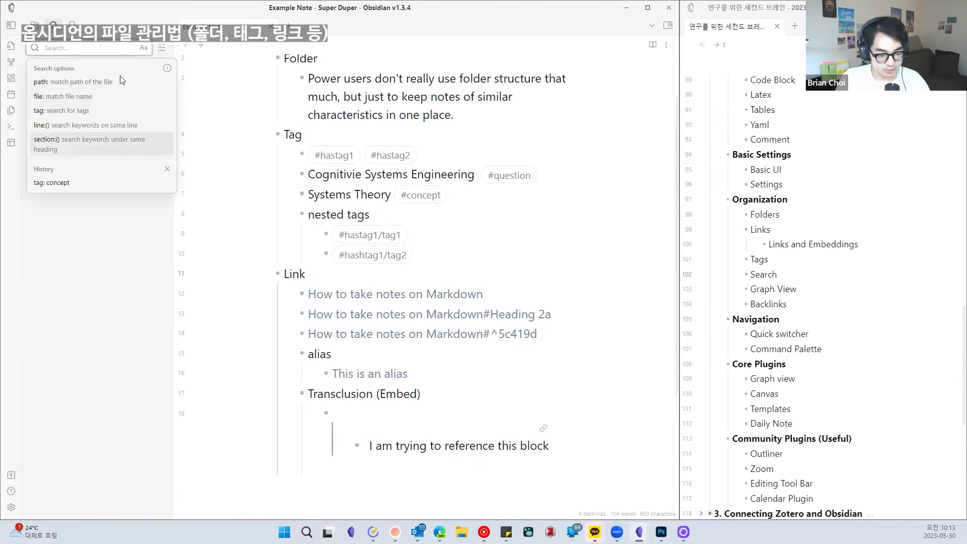
pyautogui.click(167, 68)
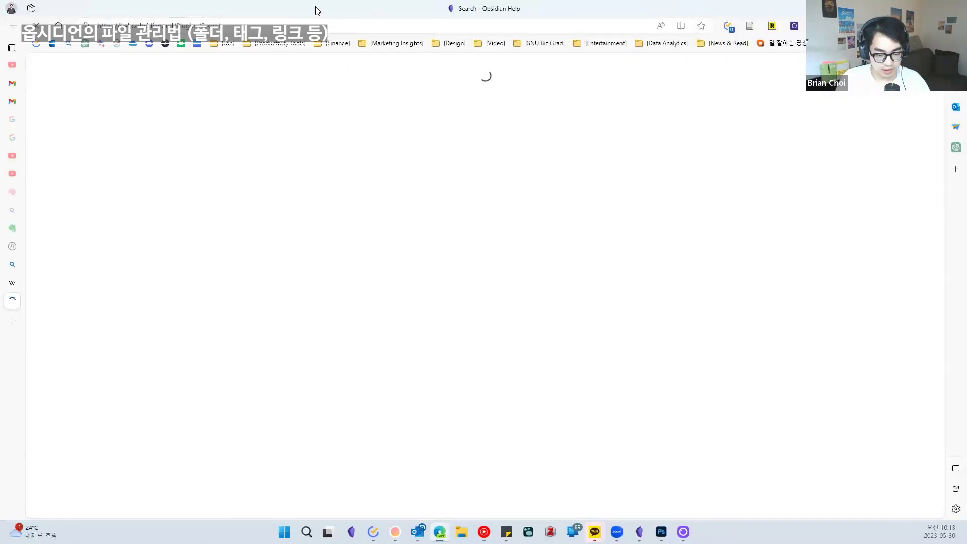
pyautogui.moveTo(318, 15); pyautogui.dragTo(753, 146)
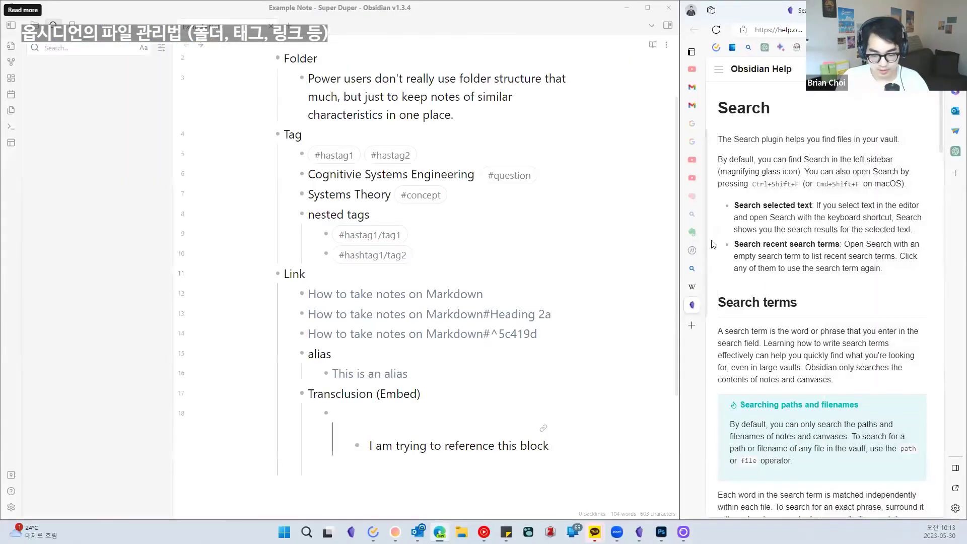
pyautogui.scroll(-5, 770, 217)
pyautogui.scroll(-10, 774, 228)
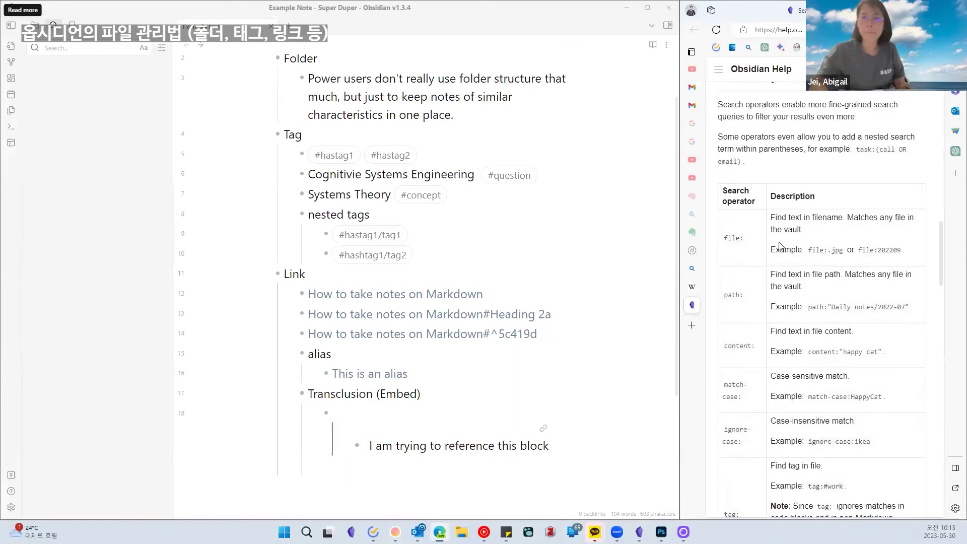
# Enter the sample search query "file: AND OR", review the operator descriptions on the help page, and clear the query
pyautogui.click(91, 46)
pyautogui.write('file:')
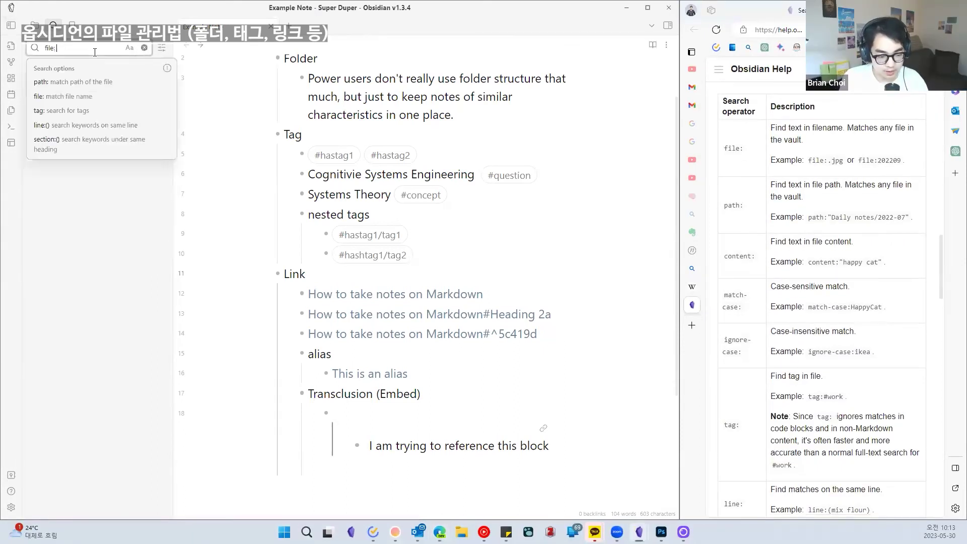
pyautogui.press('capslock')
pyautogui.write('AND OR')
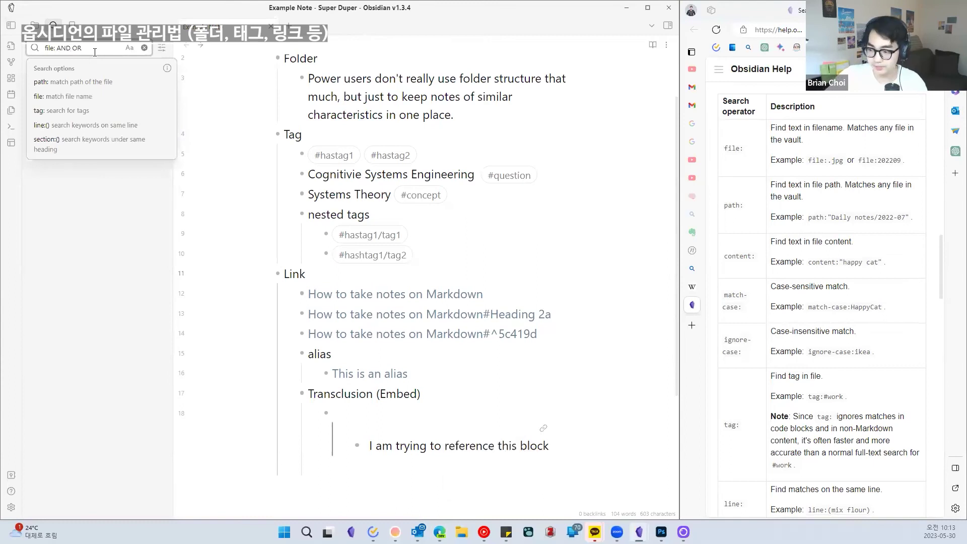
pyautogui.scroll(-5, 810, 280)
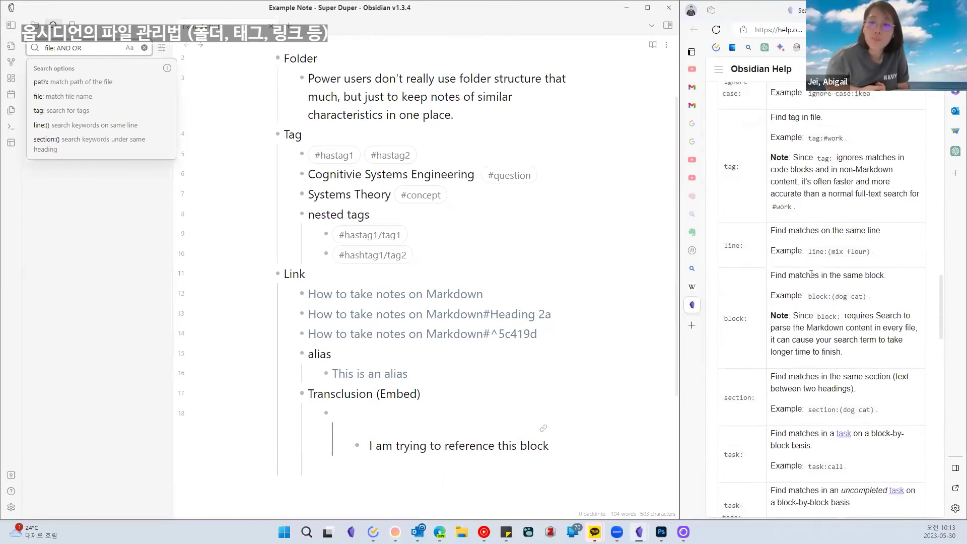
pyautogui.scroll(2, 810, 281)
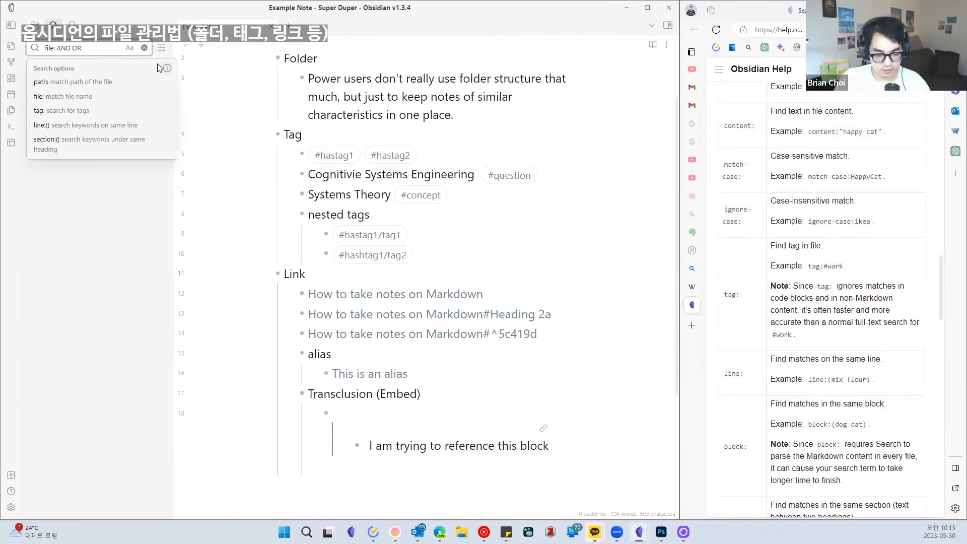
pyautogui.click(145, 49)
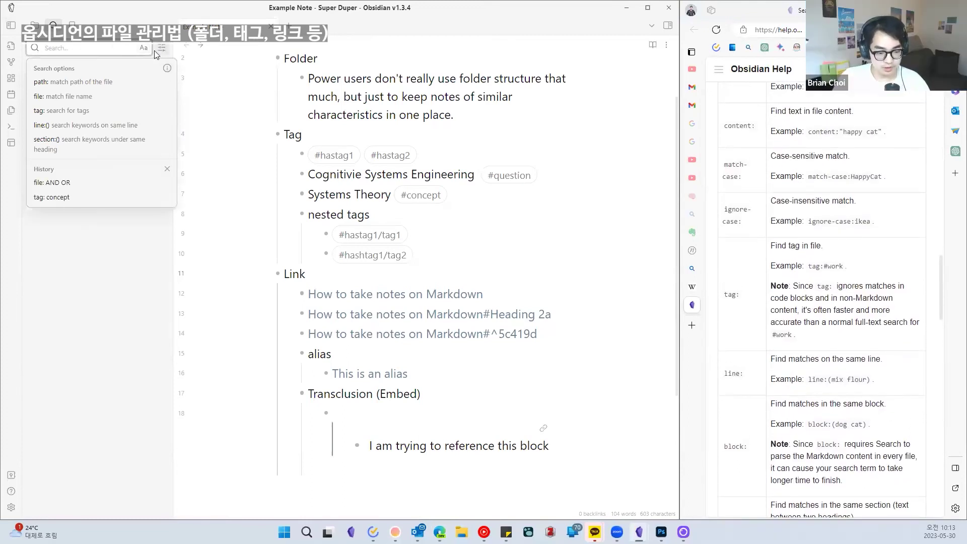
# Clear the search history, show and hide the search settings, and return to Example Note
pyautogui.click(157, 50)
pyautogui.click(122, 50)
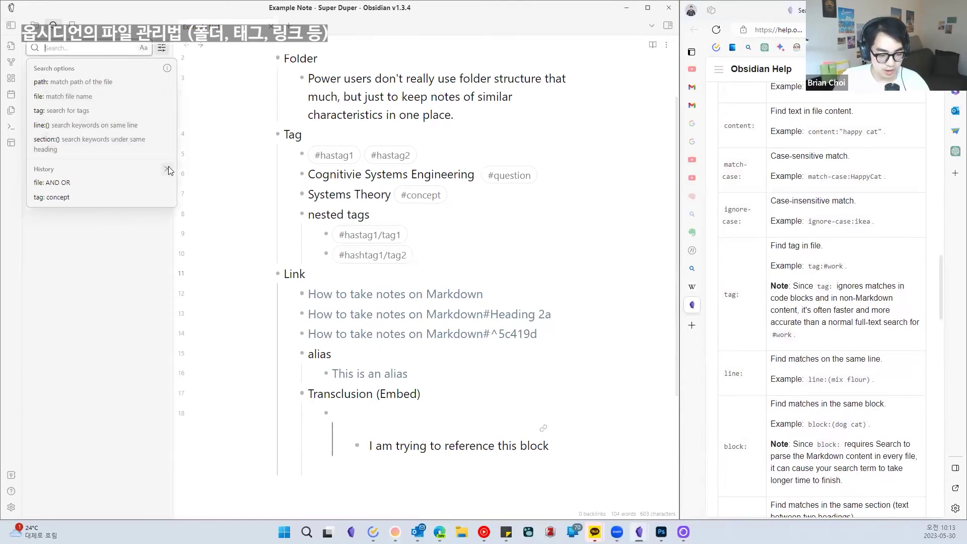
pyautogui.click(168, 167)
pyautogui.click(161, 49)
pyautogui.click(162, 48)
pyautogui.click(162, 48)
pyautogui.click(162, 48)
pyautogui.click(239, 100)
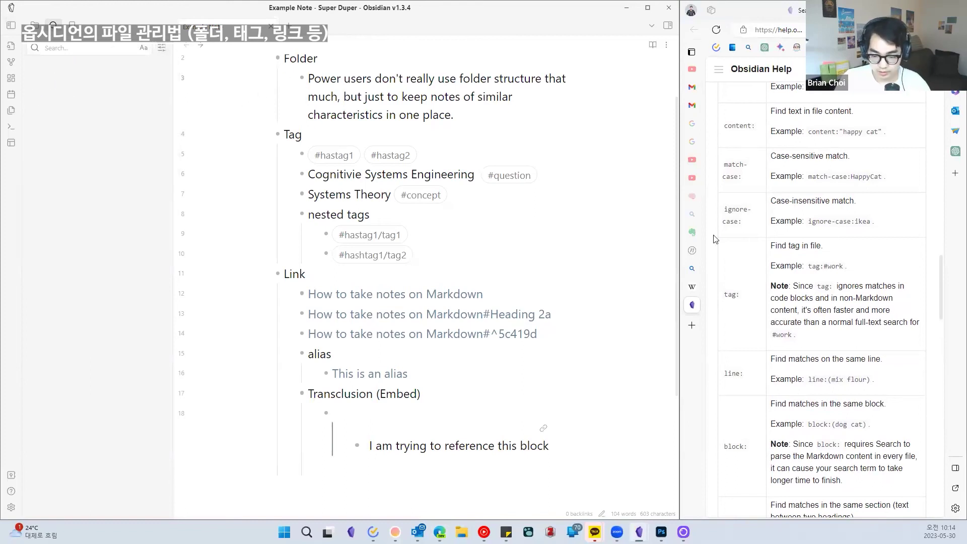
# Put the browser with the Search help page away so the outline note shows beside Example Note
pyautogui.click(694, 290)
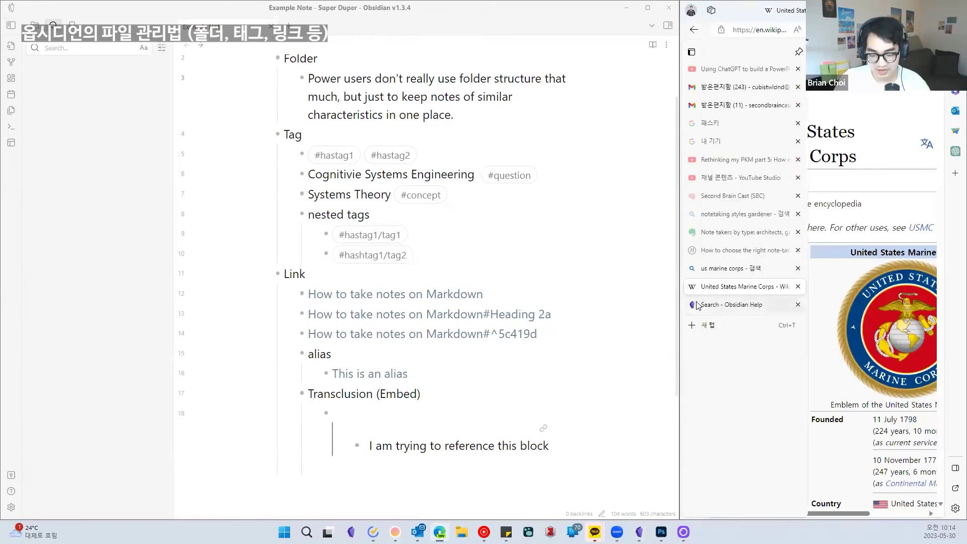
pyautogui.click(698, 297)
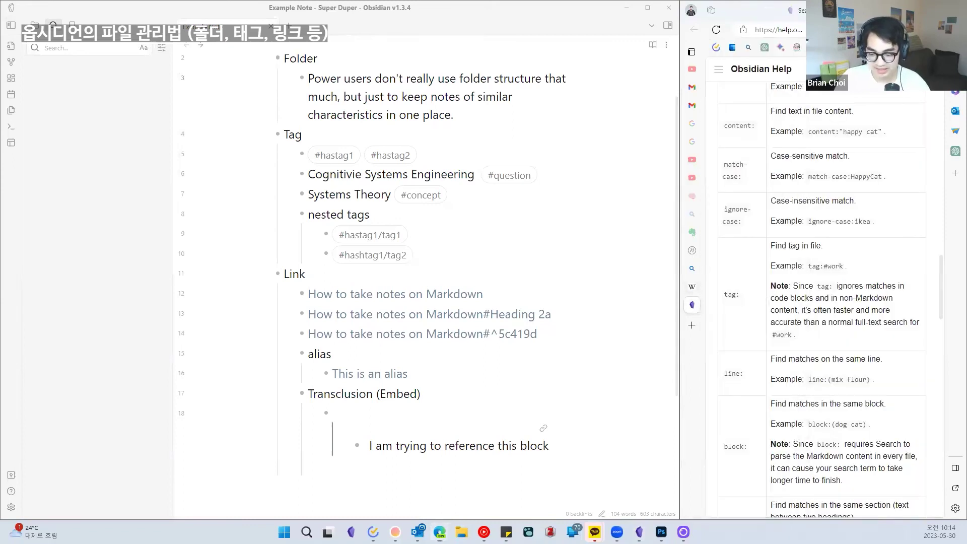
pyautogui.click(910, 8)
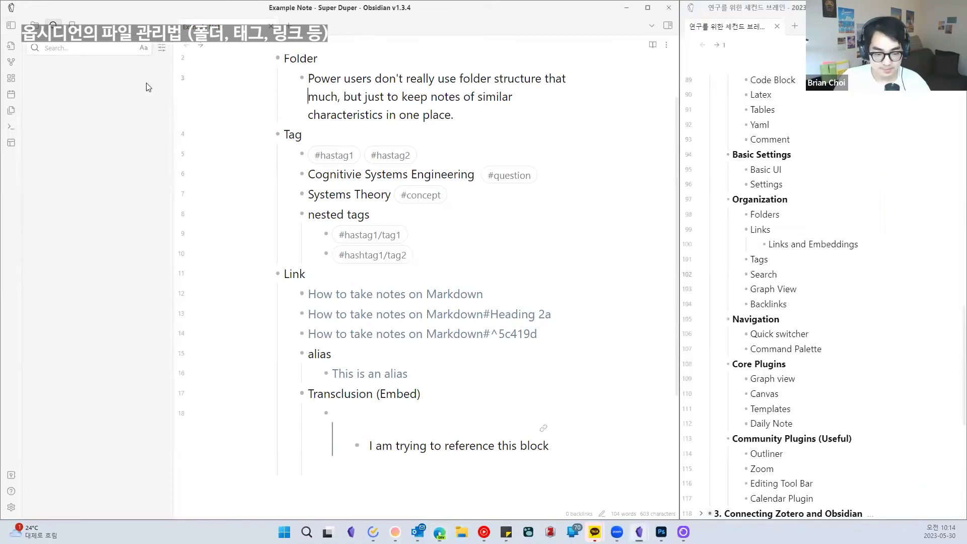
# Bring up the Backlinks entry in the outline note and collapse the search sidebar next to Example Note
pyautogui.click(12, 26)
pyautogui.scroll(1, 885, 319)
pyautogui.scroll(-3, 856, 265)
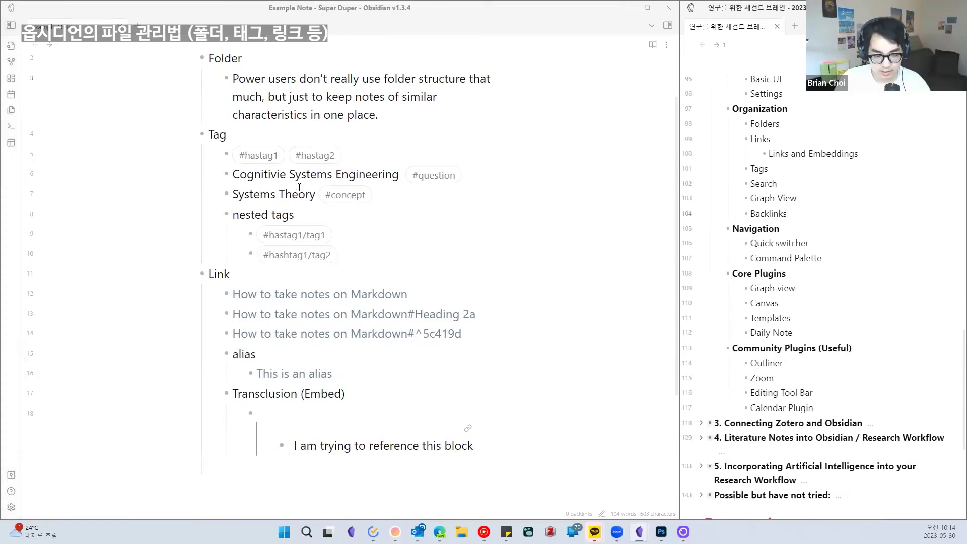
pyautogui.scroll(2, 235, 166)
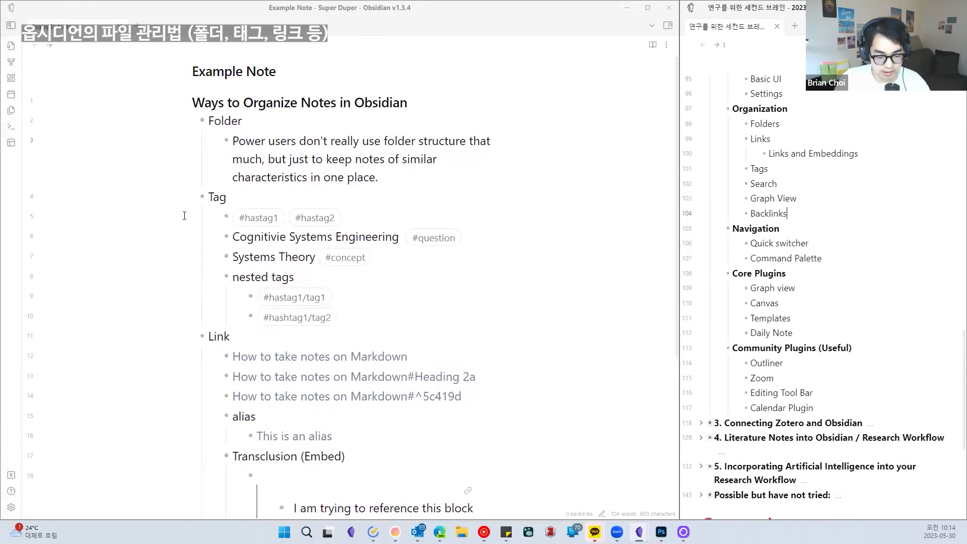
pyautogui.hotkey('ctrl', 'shift', 'f')
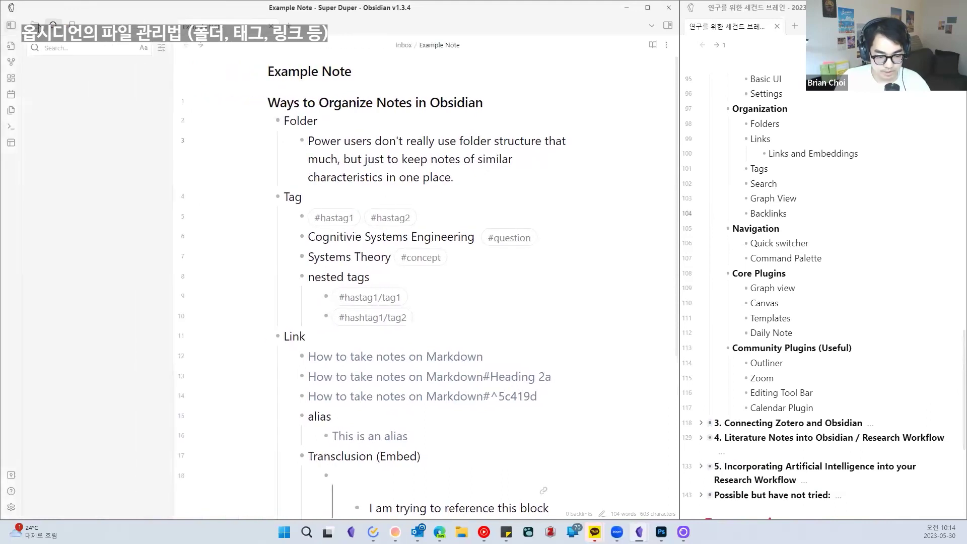
pyautogui.click(11, 25)
# Examine the outgoing links from Example Note in the sidebar, and display the backlinks for the same note
pyautogui.click(667, 25)
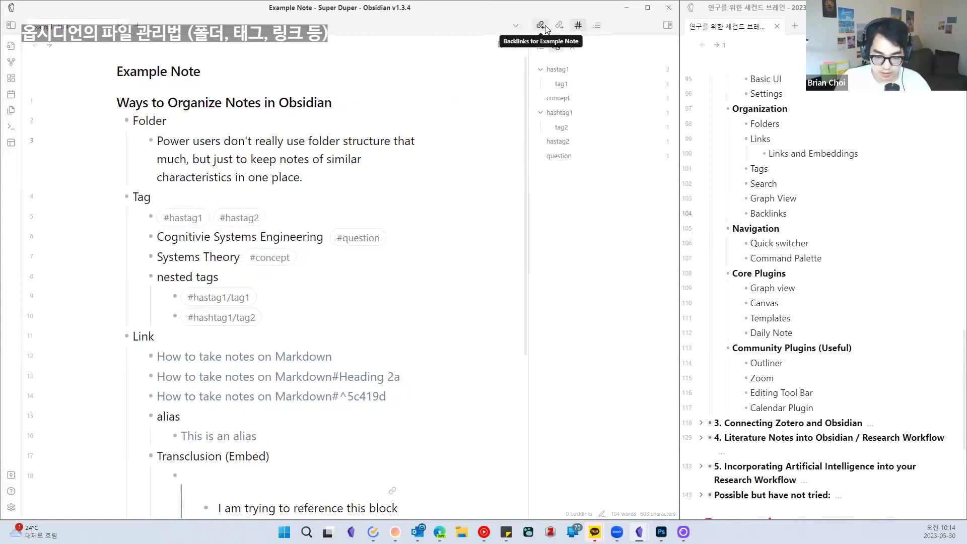
pyautogui.click(559, 26)
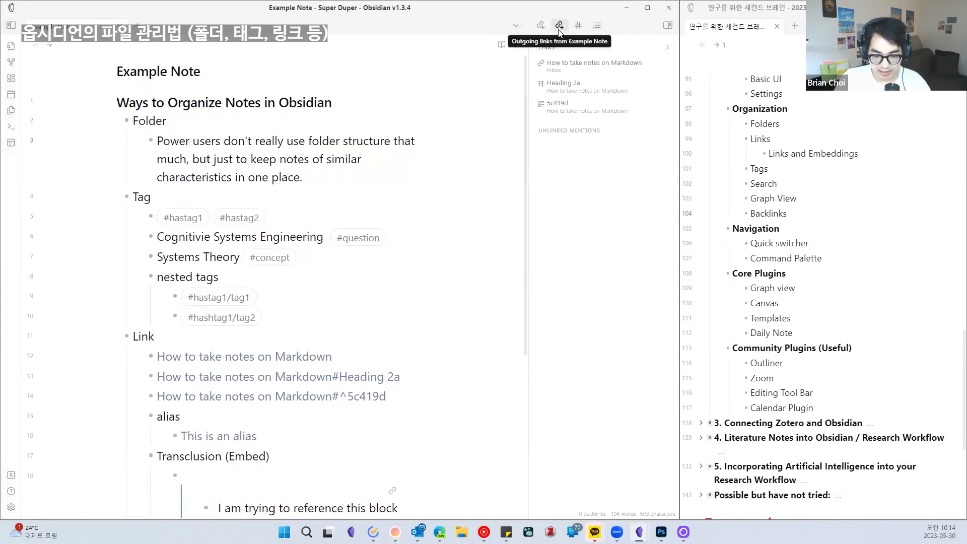
pyautogui.click(366, 163)
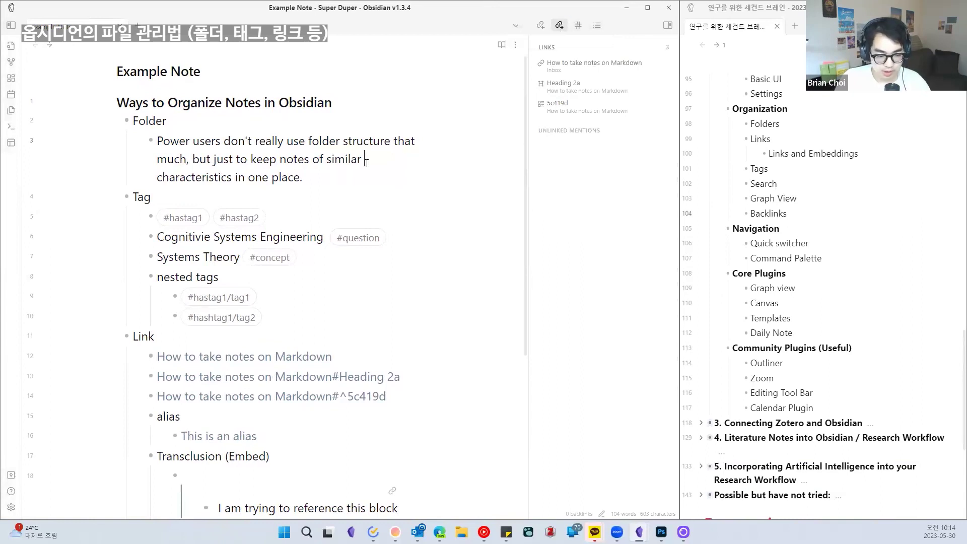
pyautogui.scroll(-5, 363, 163)
pyautogui.scroll(5, 346, 205)
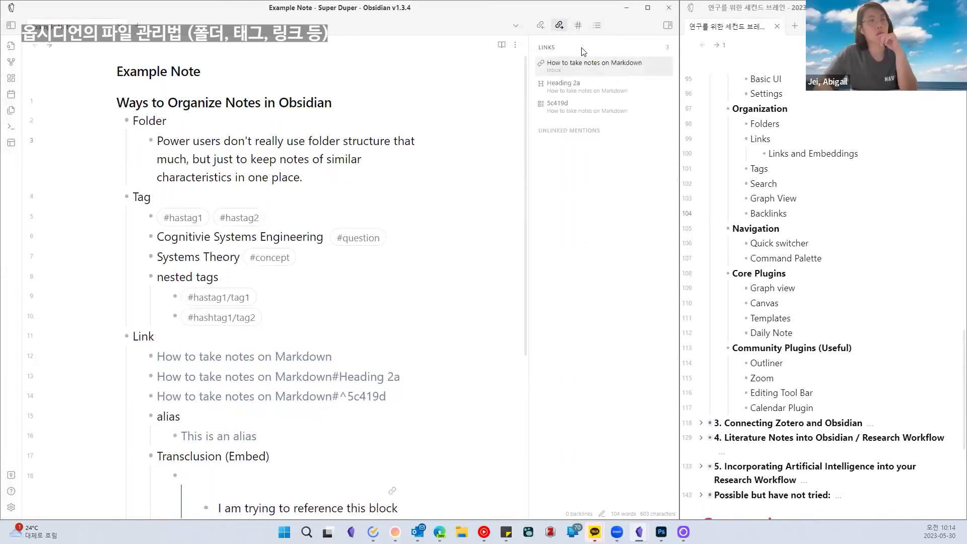
pyautogui.scroll(-1, 241, 323)
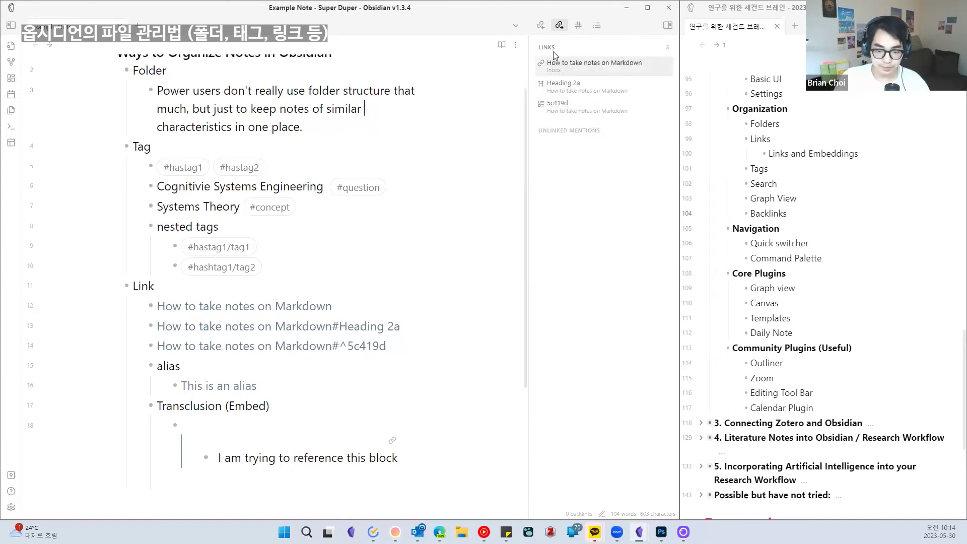
pyautogui.click(541, 25)
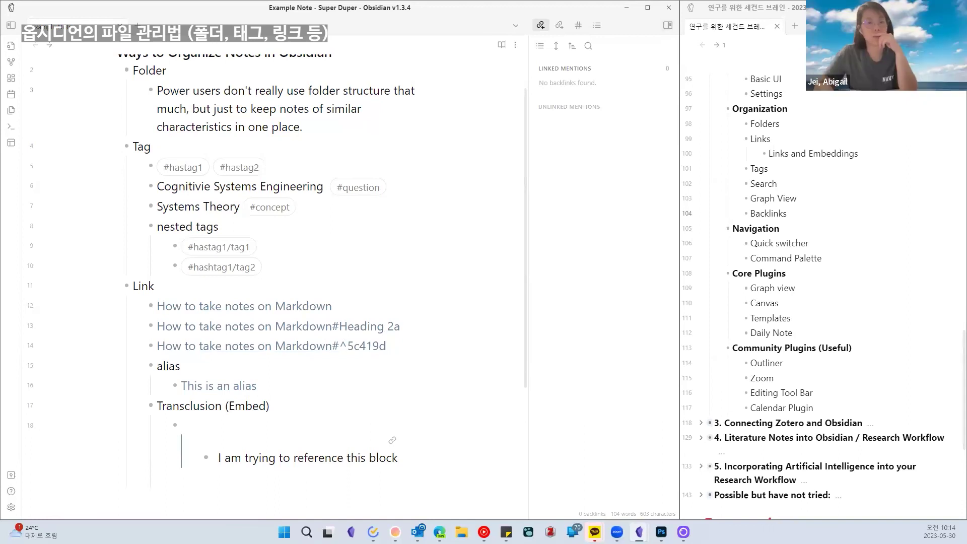
pyautogui.hotkey('alt', 'Tab')
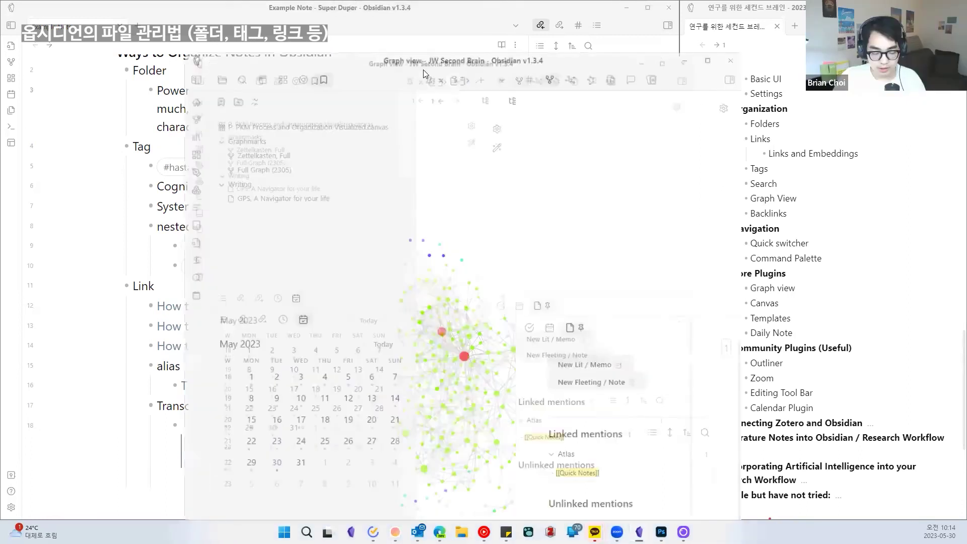
pyautogui.hotkey('ctrl', 'o')
pyautogui.write('VENKATESH')
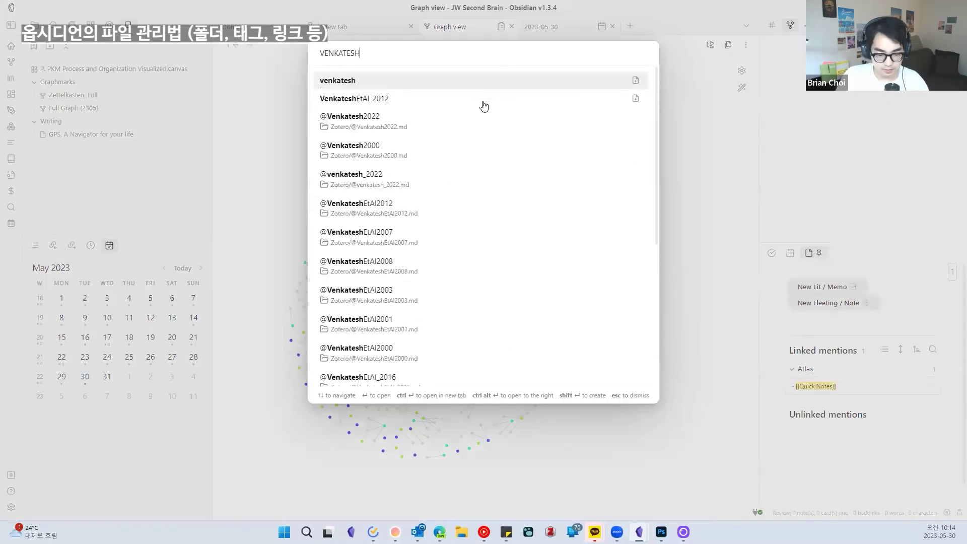
pyautogui.press('Down')
pyautogui.press('Down')
pyautogui.press('Up')
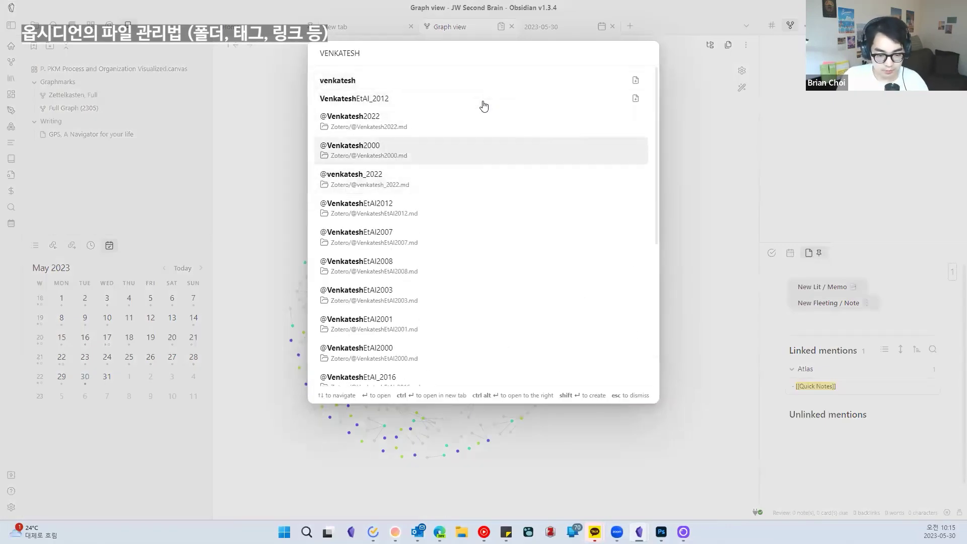
pyautogui.press('Down')
pyautogui.press('Down')
pyautogui.hotkey('ctrl', 'Return')
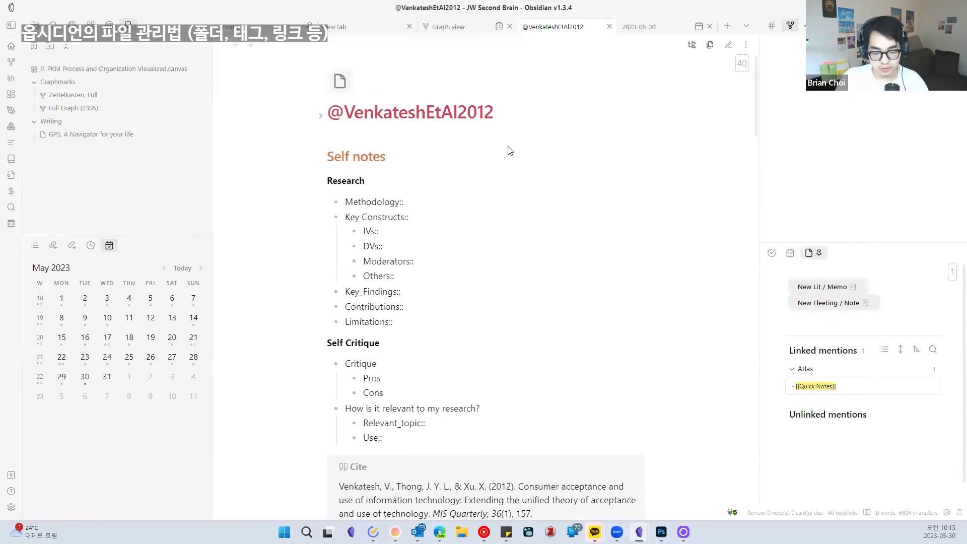
pyautogui.scroll(-15, 506, 209)
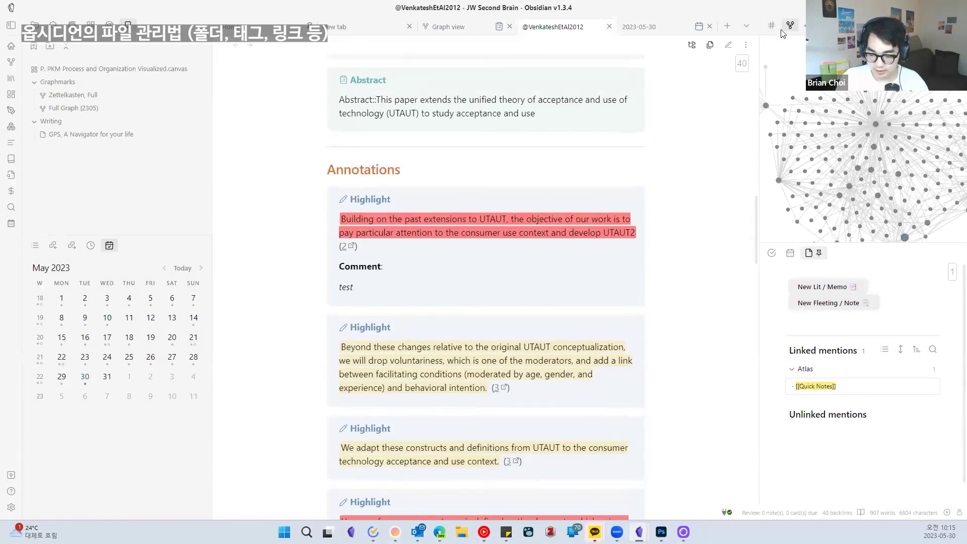
pyautogui.click(53, 245)
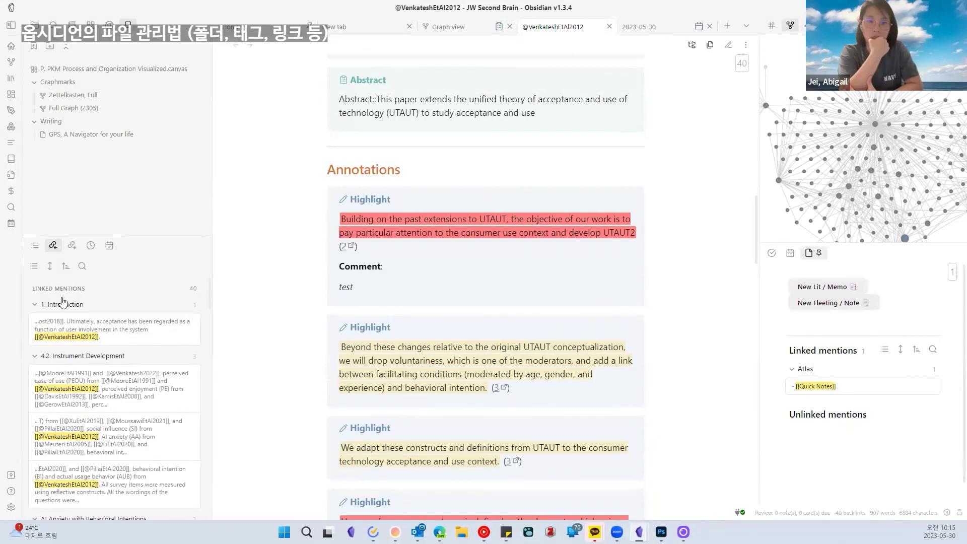
pyautogui.scroll(-2, 81, 364)
pyautogui.scroll(-8, 81, 364)
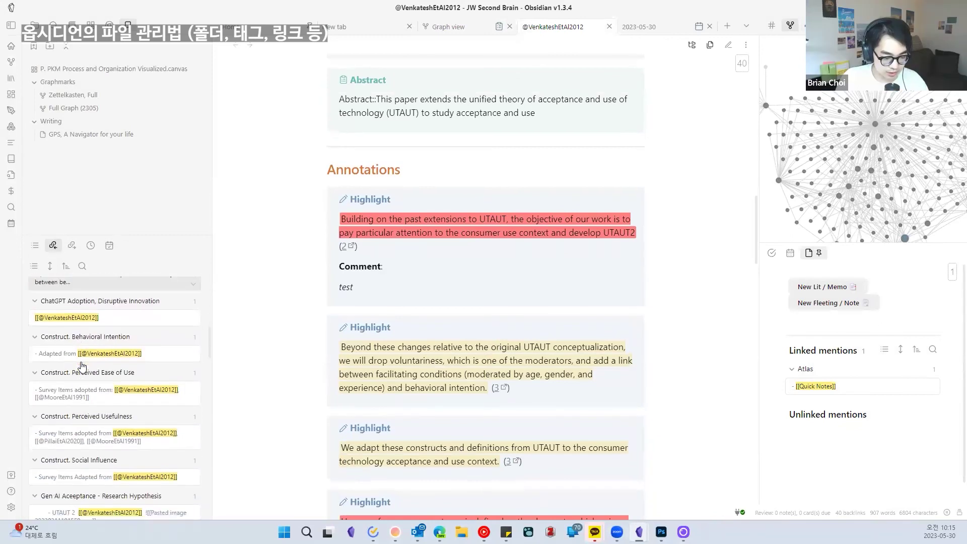
pyautogui.scroll(10, 82, 365)
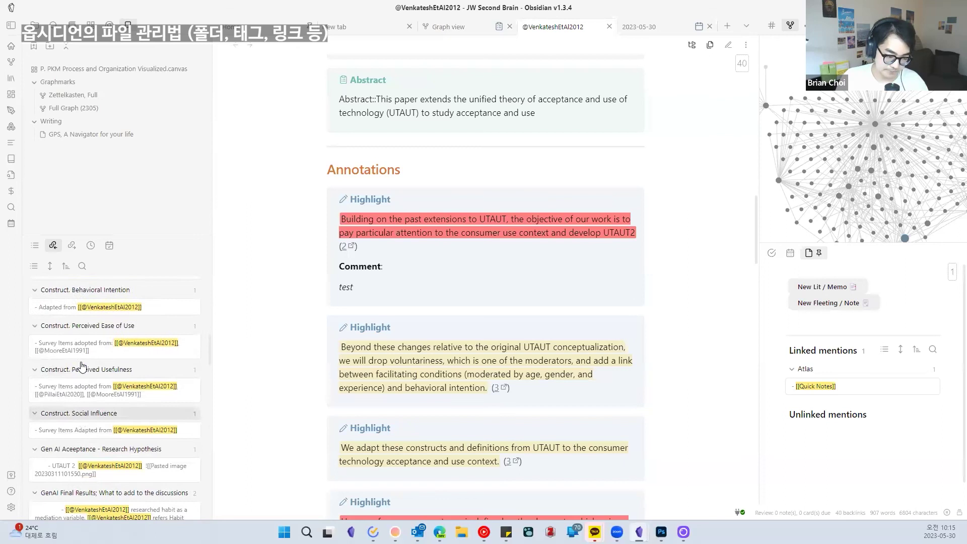
pyautogui.scroll(-10, 82, 365)
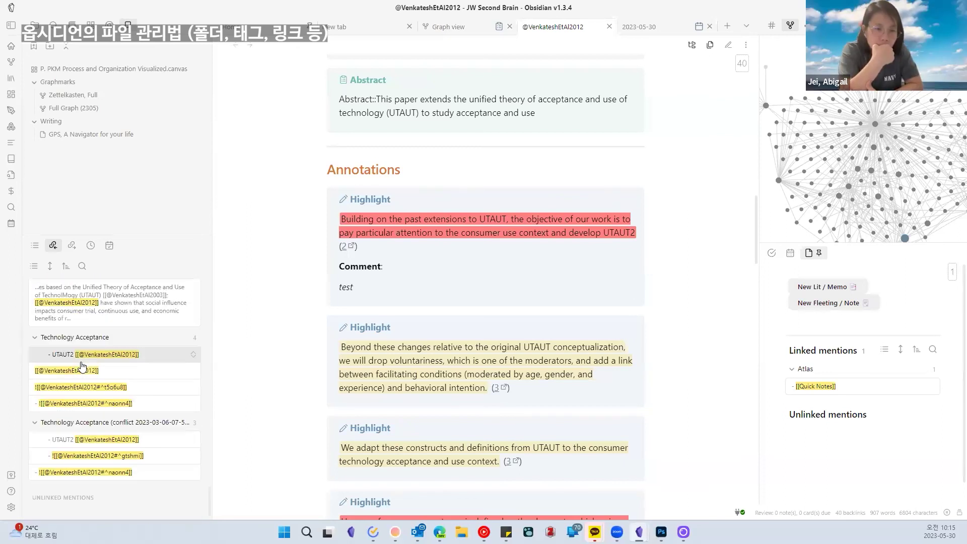
pyautogui.scroll(5, 83, 365)
pyautogui.scroll(10, 384, 349)
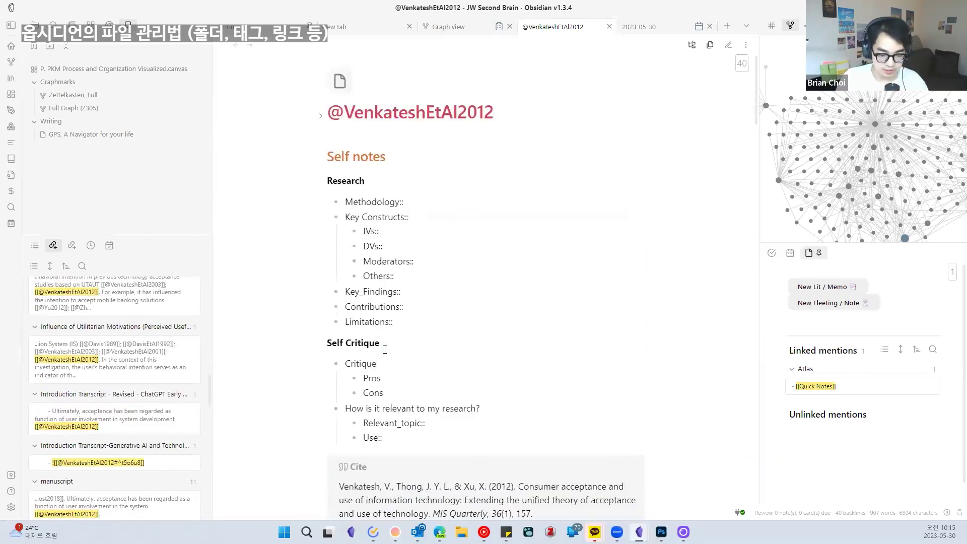
pyautogui.scroll(-15, 384, 349)
pyautogui.scroll(3, 456, 298)
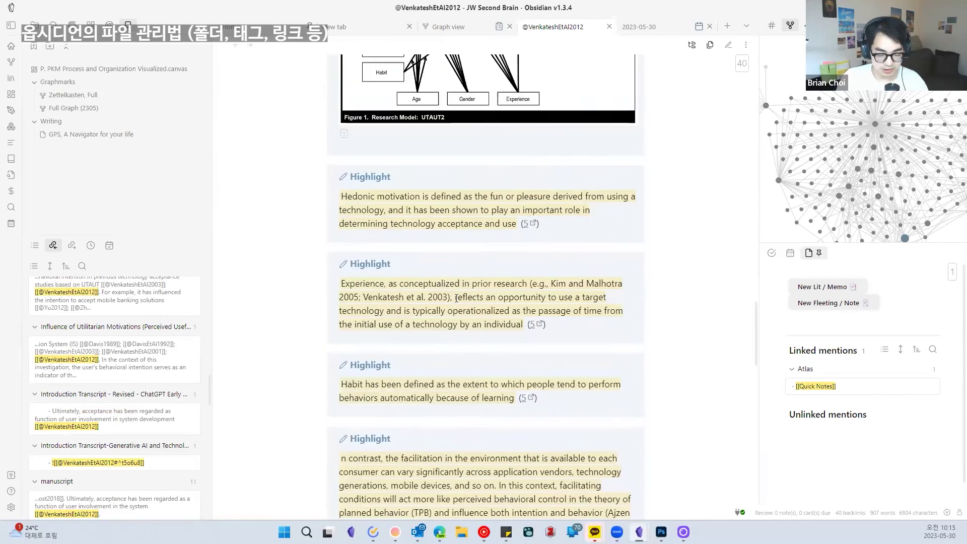
pyautogui.scroll(-1, 456, 297)
pyautogui.scroll(10, 456, 297)
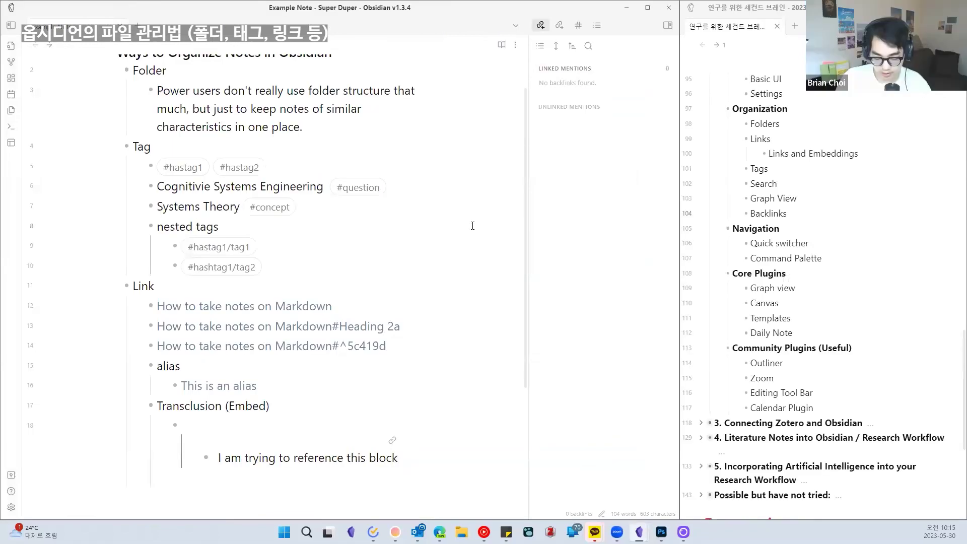
# Hide the backlinks sidebar and turn on Backlink in document in the Backlinks plugin settings
pyautogui.click(668, 25)
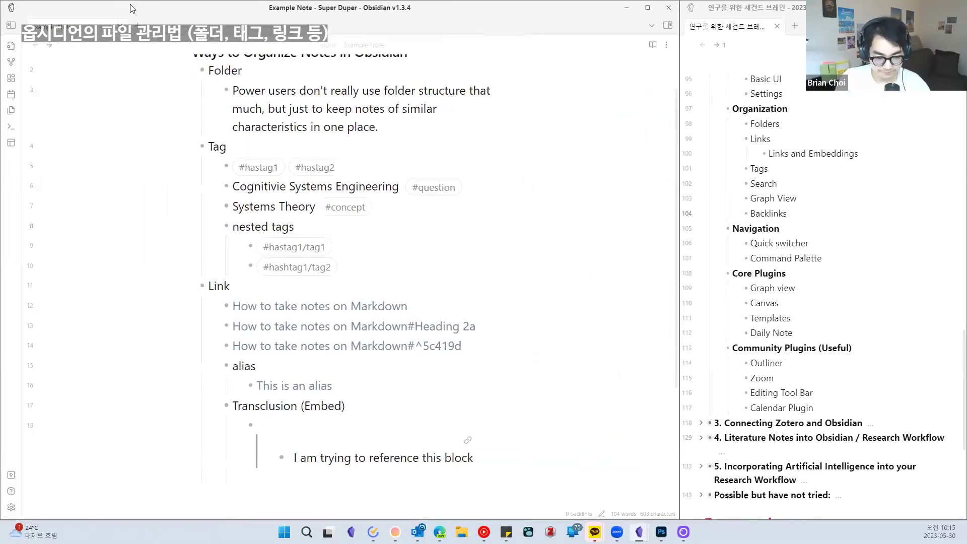
pyautogui.click(12, 507)
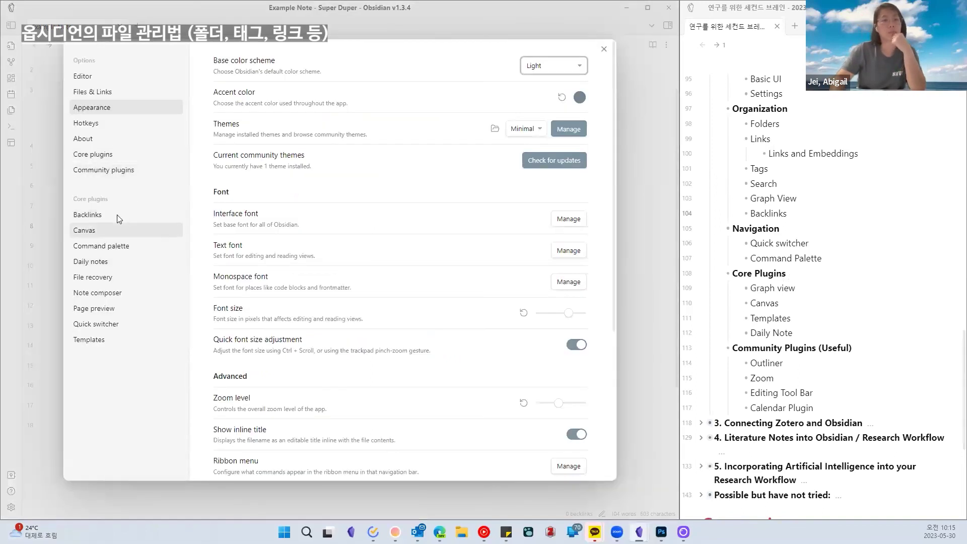
pyautogui.click(103, 206)
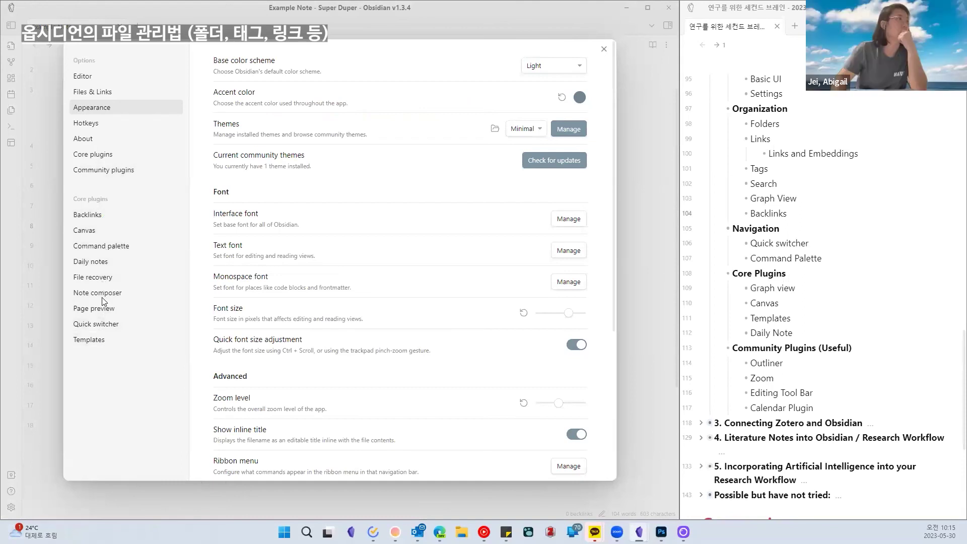
pyautogui.click(106, 215)
pyautogui.click(580, 66)
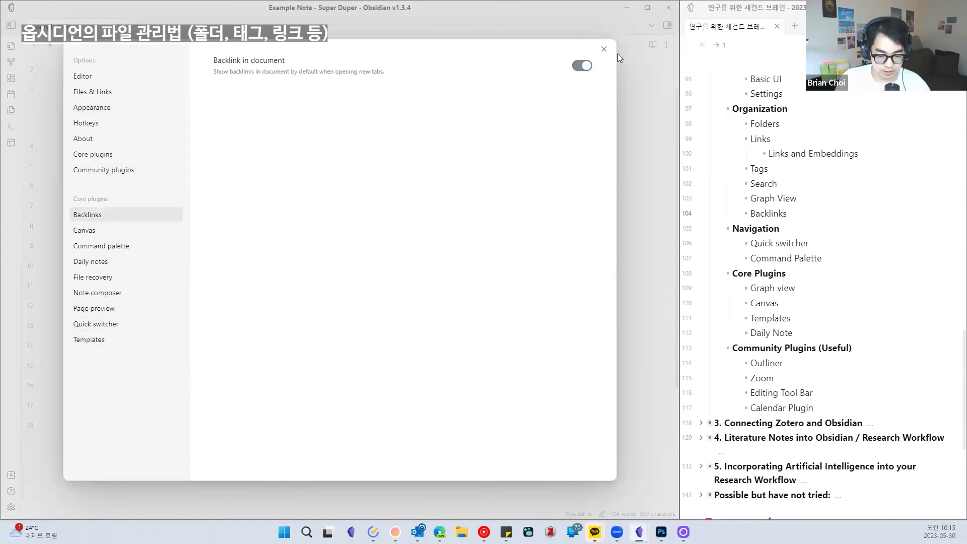
pyautogui.click(602, 50)
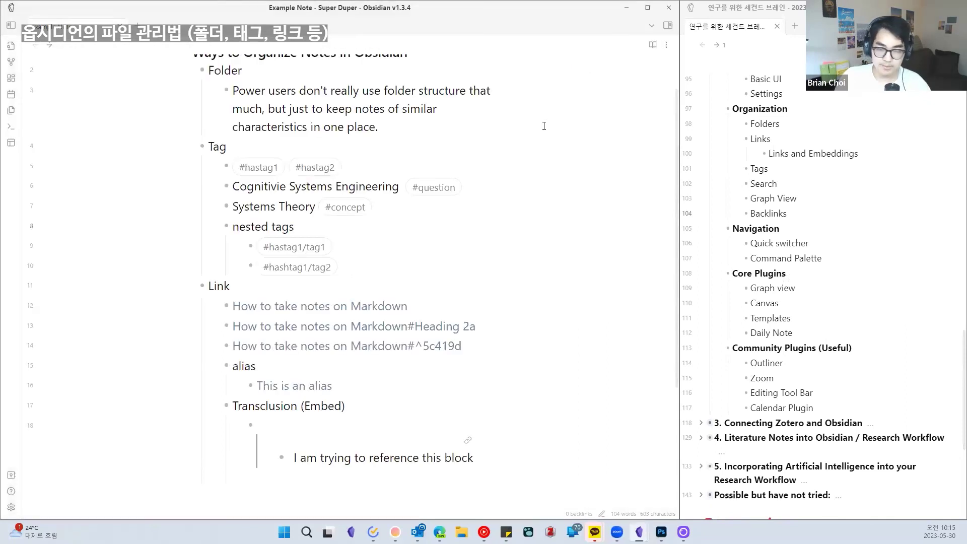
# Start a new tab and open Example Note in it from the recent files
pyautogui.click(121, 25)
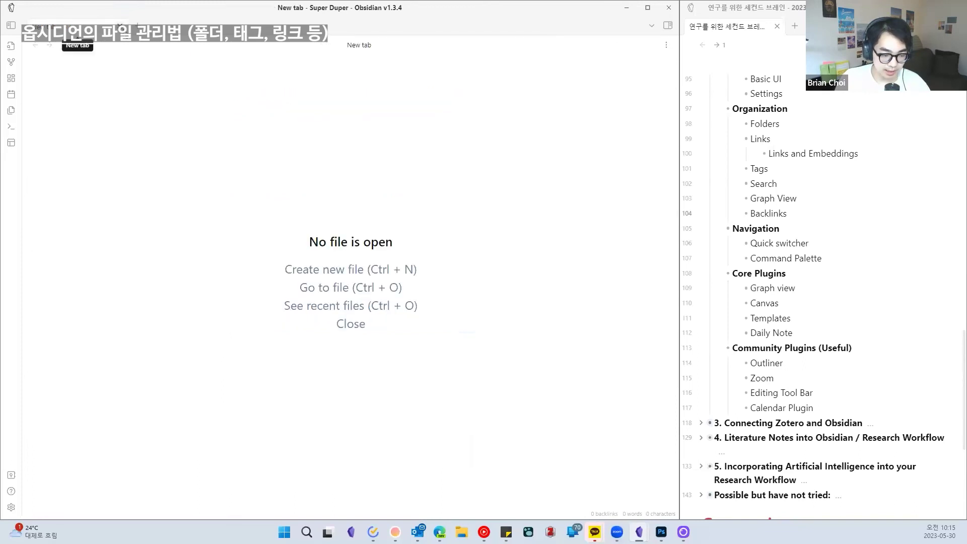
pyautogui.hotkey('ctrl', 'o')
pyautogui.press('Down')
pyautogui.press('Up')
pyautogui.press('Return')
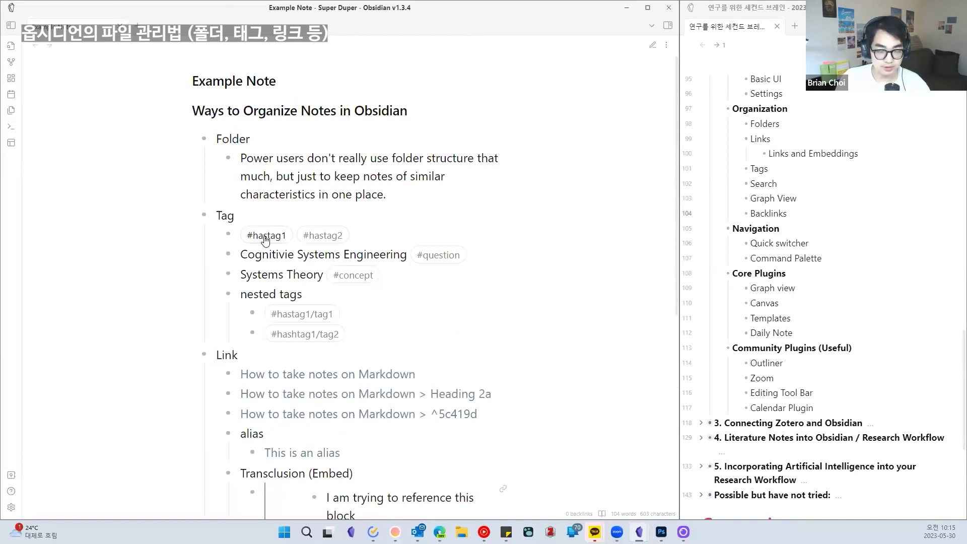
# Examine the Linked mentions and Unlinked mentions sections at the end of Example Note and compare them with the backlinks sidebar
pyautogui.scroll(-7, 264, 241)
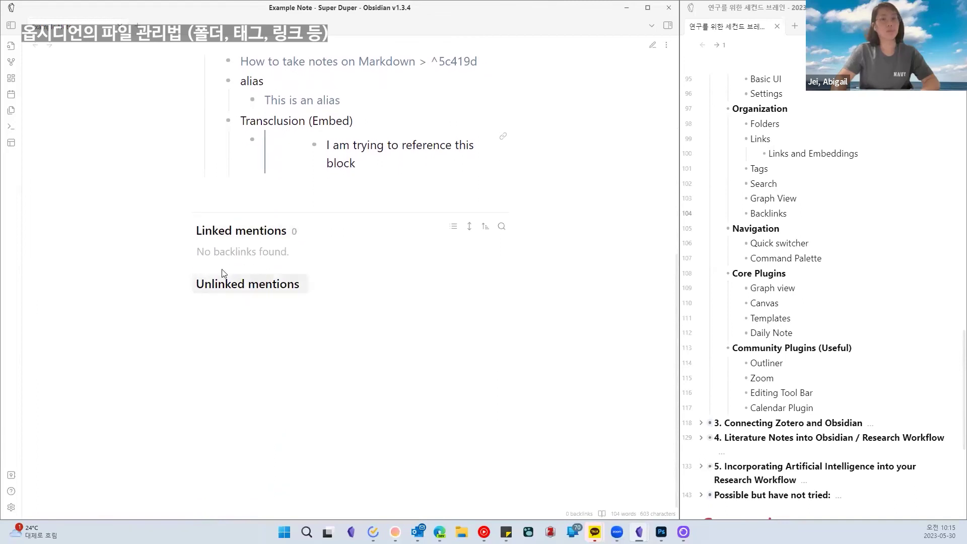
pyautogui.scroll(7, 254, 277)
pyautogui.scroll(-5, 256, 278)
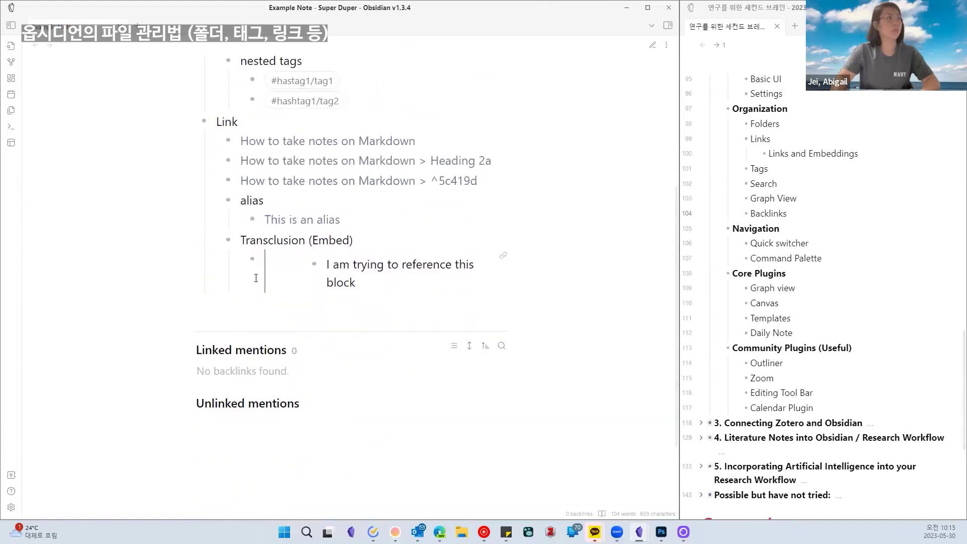
pyautogui.scroll(4, 256, 278)
pyautogui.scroll(-6, 327, 238)
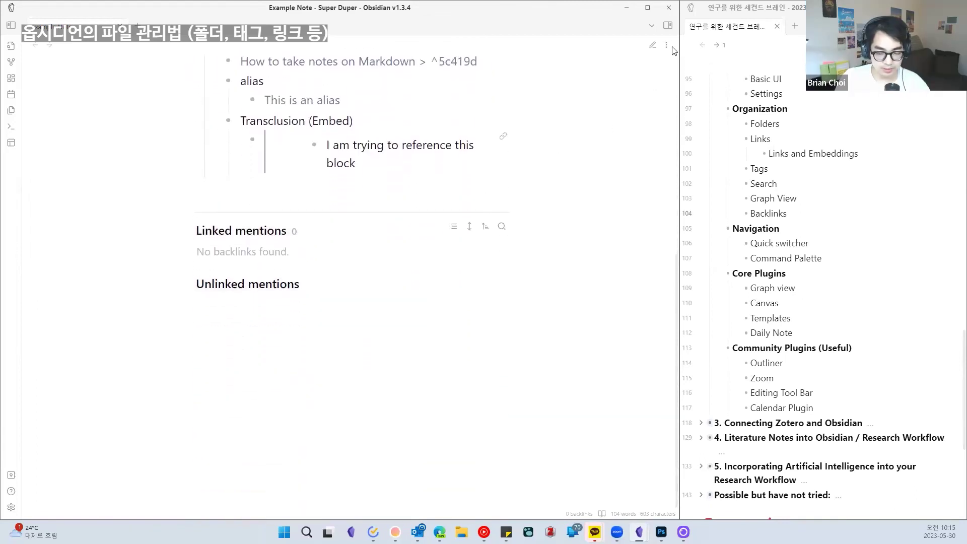
pyautogui.click(668, 25)
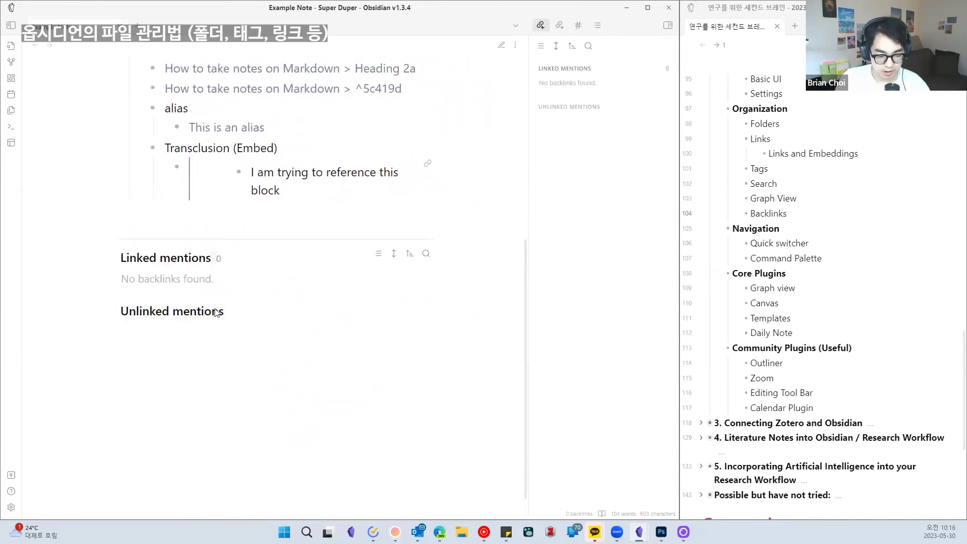
pyautogui.click(668, 25)
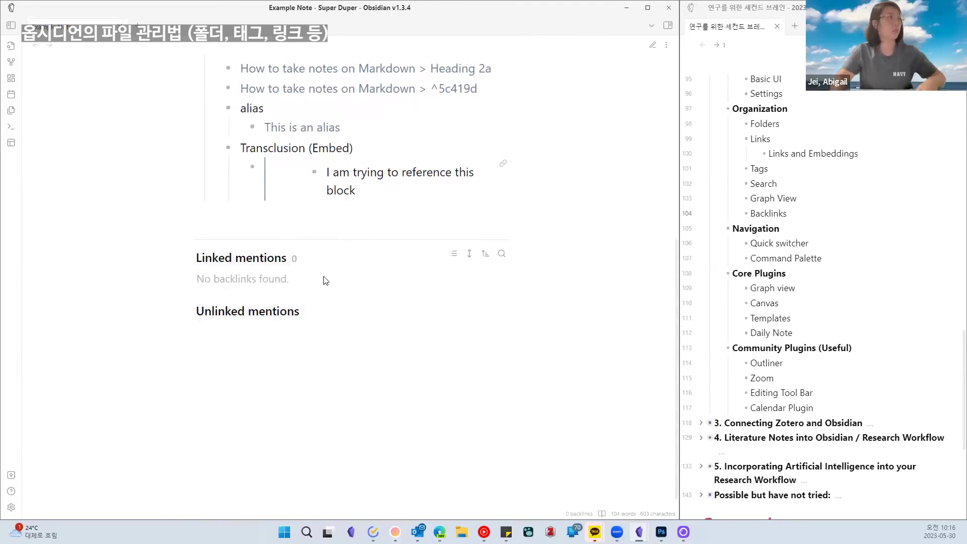
pyautogui.scroll(1, 293, 259)
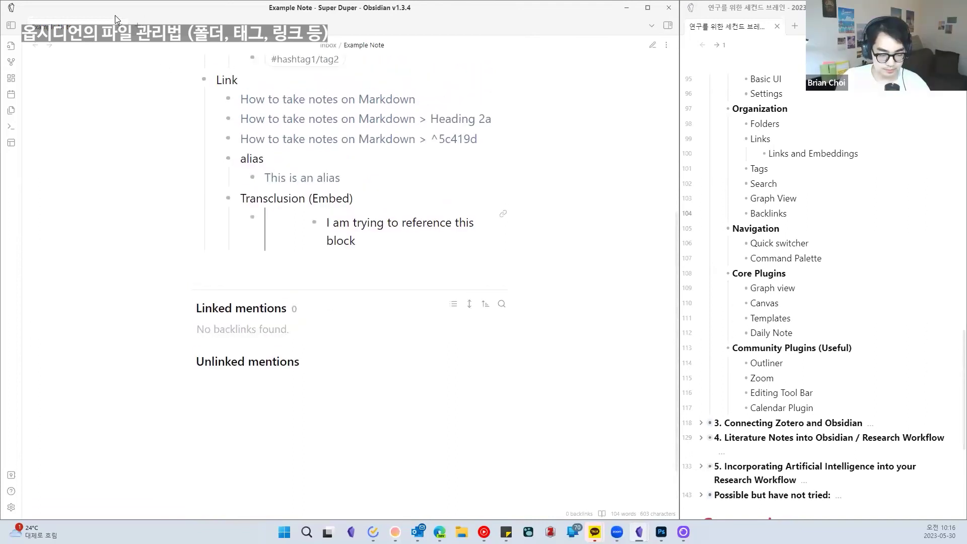
# Open an empty new tab and place it in a split pane beside Example Note
pyautogui.click(137, 25)
pyautogui.moveTo(176, 27); pyautogui.dragTo(367, 287)
pyautogui.scroll(5, 148, 338)
pyautogui.scroll(-3, 150, 336)
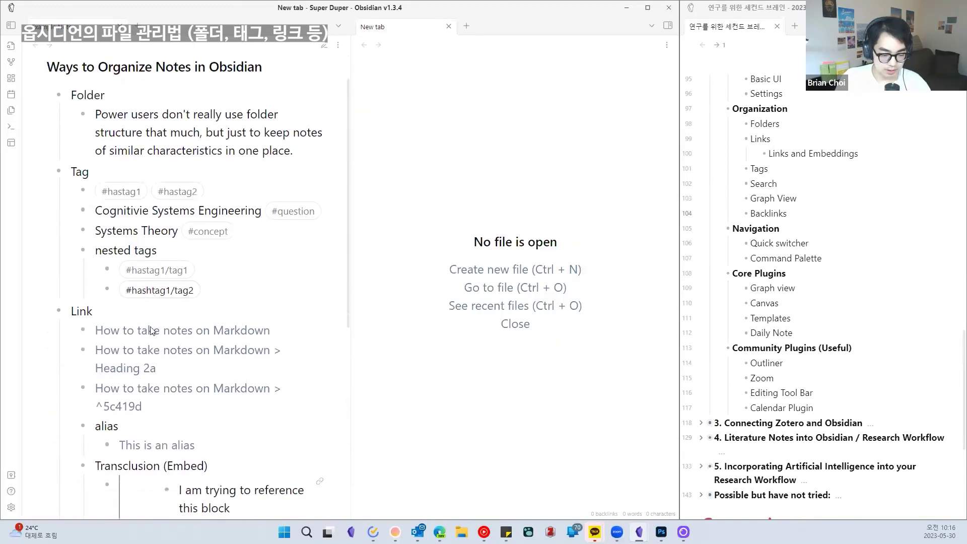
# Switch Example Note to editing view and place the cursor at the end of its first How to take notes on Markdown link
pyautogui.click(202, 204)
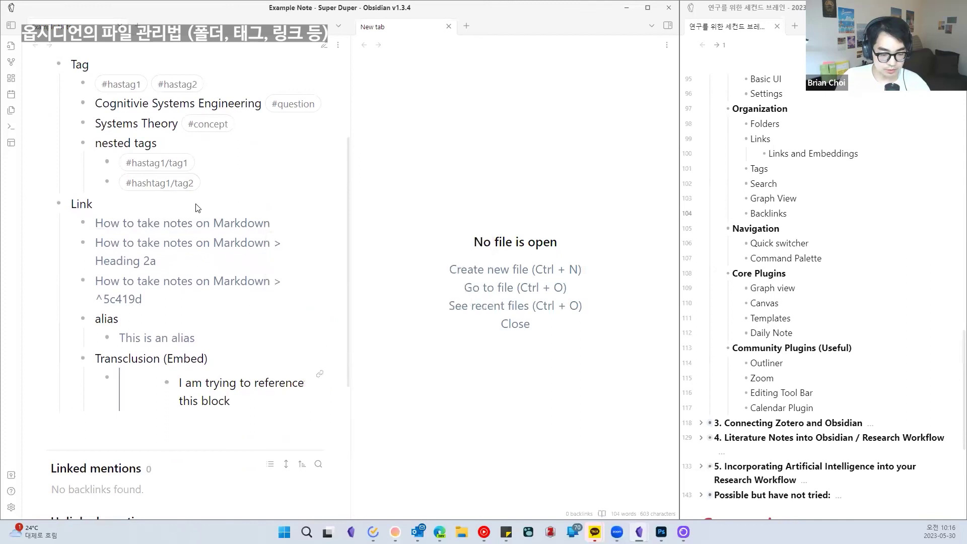
pyautogui.hotkey('ctrl', 'e')
pyautogui.click(278, 319)
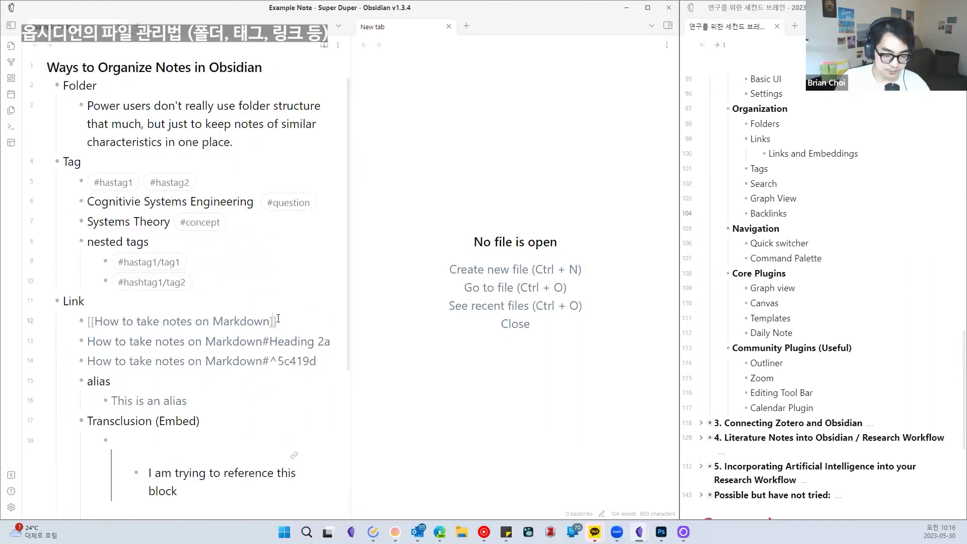
# Create a new note in the pane beside Example Note and title it ASDFASDF
pyautogui.click(408, 262)
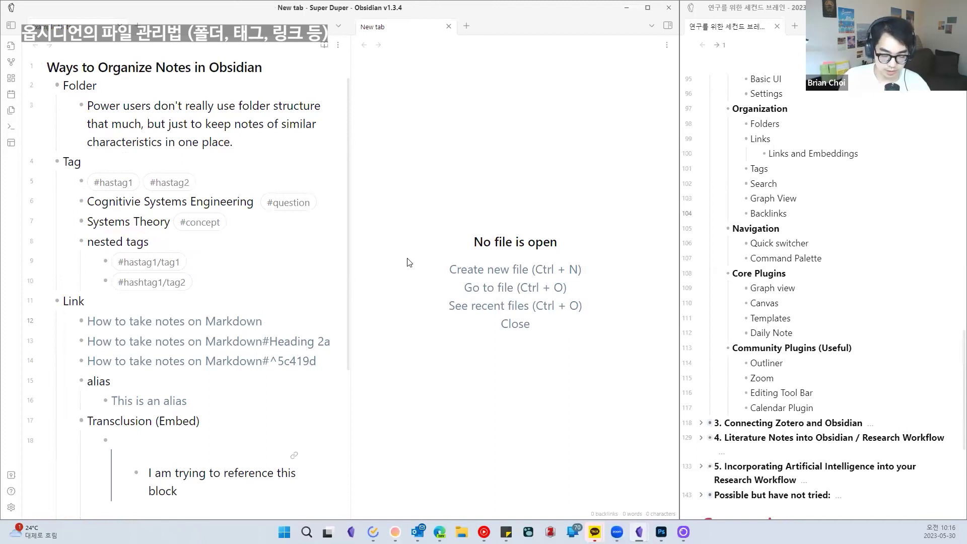
pyautogui.hotkey('ctrl', 'n')
pyautogui.write('D')
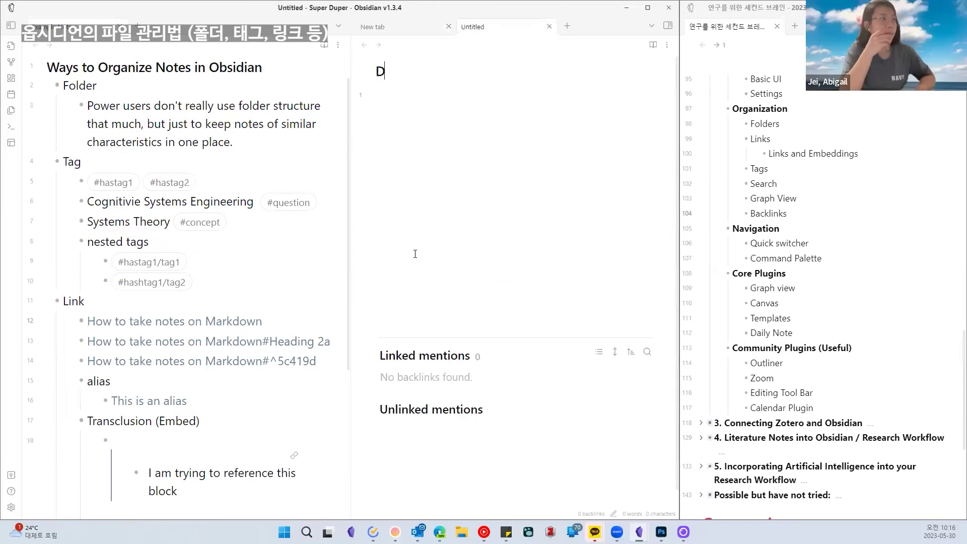
pyautogui.write('ASDFASDF')
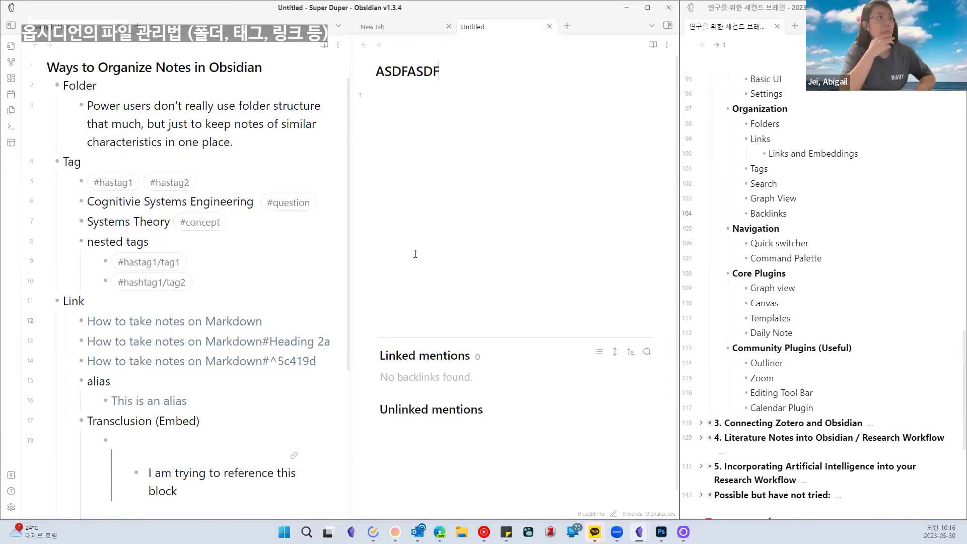
pyautogui.press('Return')
# Insert an internal link to Example Note in the new note and check Example Note's linked mentions
pyautogui.write('[[')
pyautogui.press('Down')
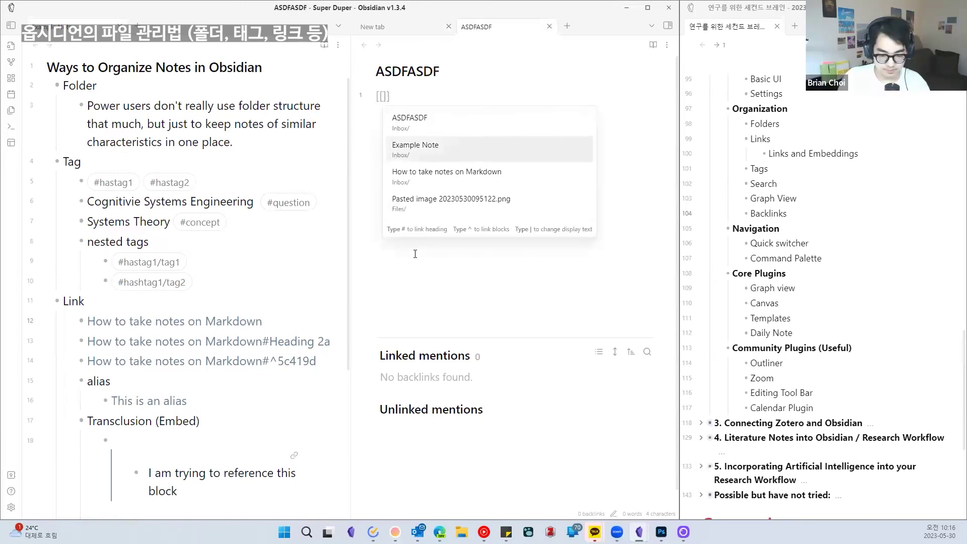
pyautogui.press('Return')
pyautogui.scroll(-5, 137, 400)
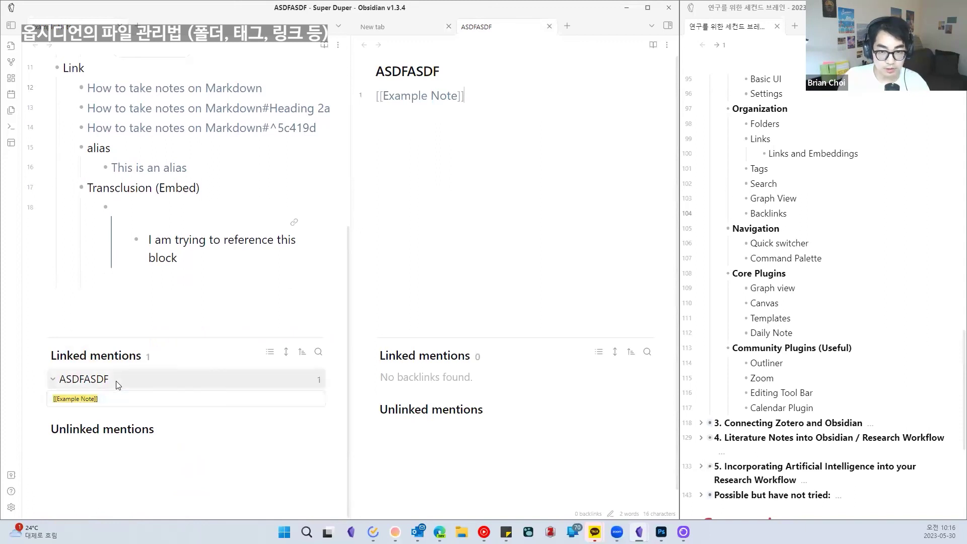
# Replace the link with the plain text "Example Note" and expand Example Note's unlinked mentions
pyautogui.moveTo(403, 106); pyautogui.dragTo(371, 101)
pyautogui.press('BackSpace')
pyautogui.write('Ex')
pyautogui.press('capslock')
pyautogui.write('ample Note')
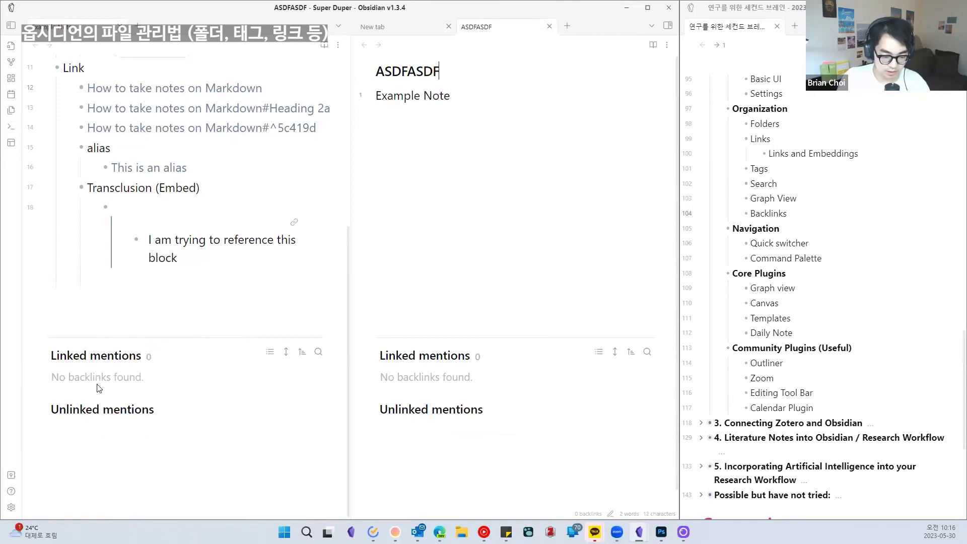
pyautogui.click(101, 409)
# Compare the plain text in the ASDFASDF note with Example Note's title to examine the unlinked mention
pyautogui.click(398, 187)
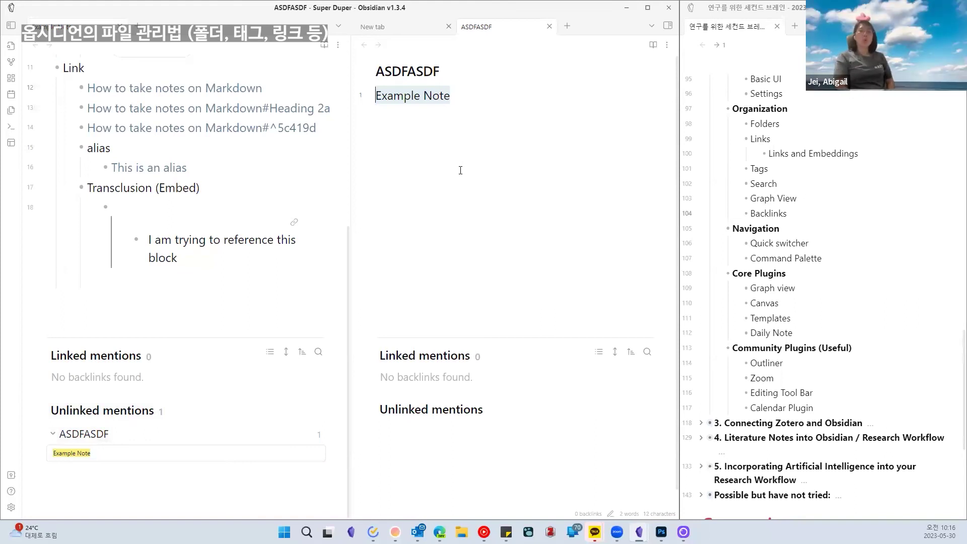
pyautogui.click(463, 87)
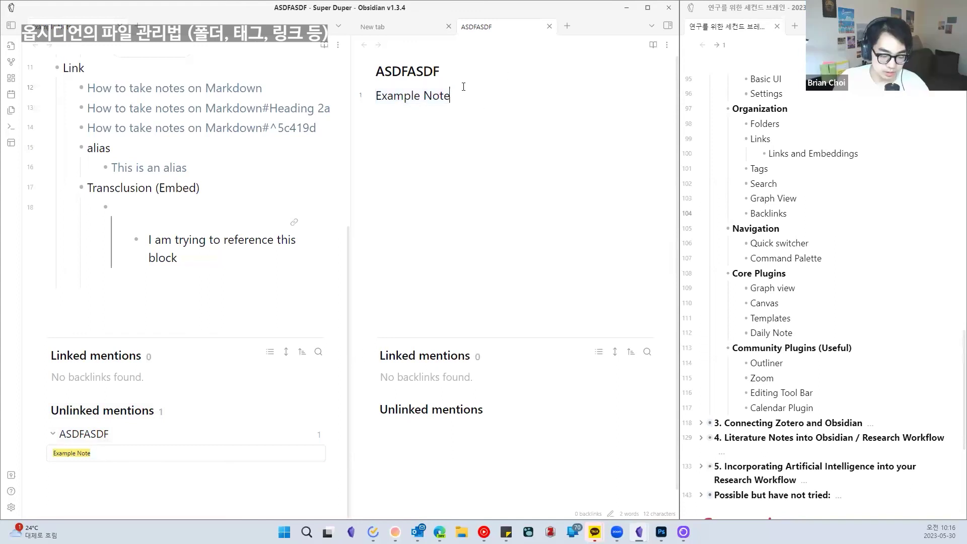
pyautogui.moveTo(450, 69); pyautogui.dragTo(364, 78)
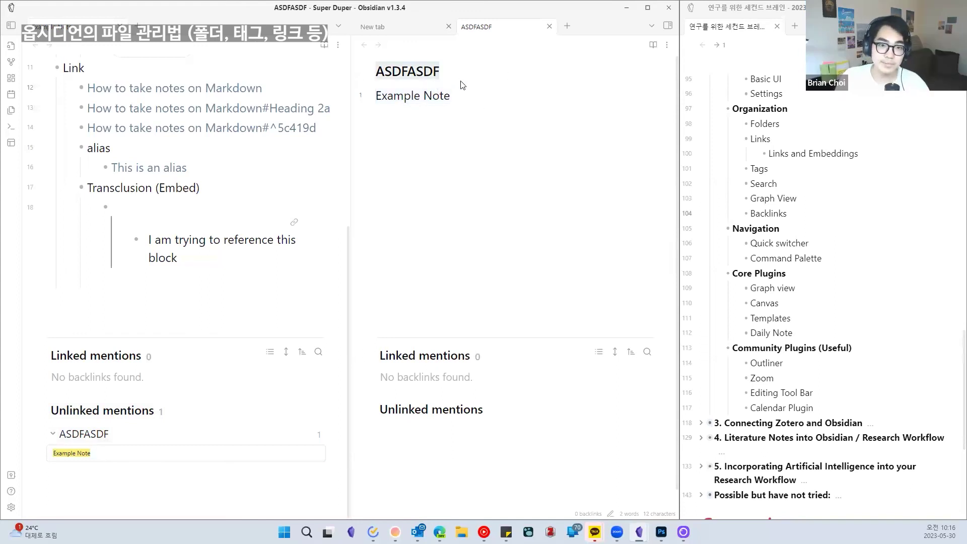
pyautogui.moveTo(477, 97); pyautogui.dragTo(377, 99)
pyautogui.scroll(5, 185, 135)
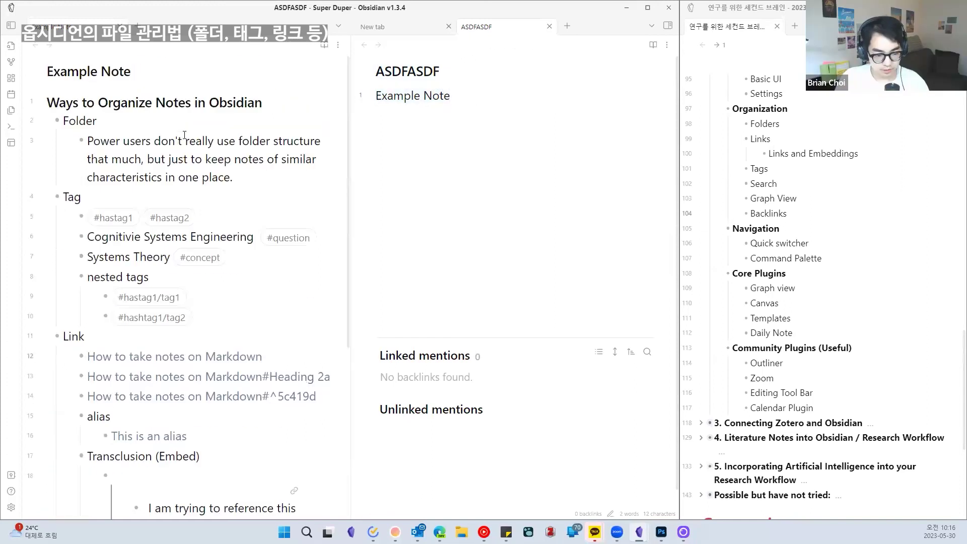
pyautogui.moveTo(133, 72); pyautogui.dragTo(47, 71)
pyautogui.click(53, 71)
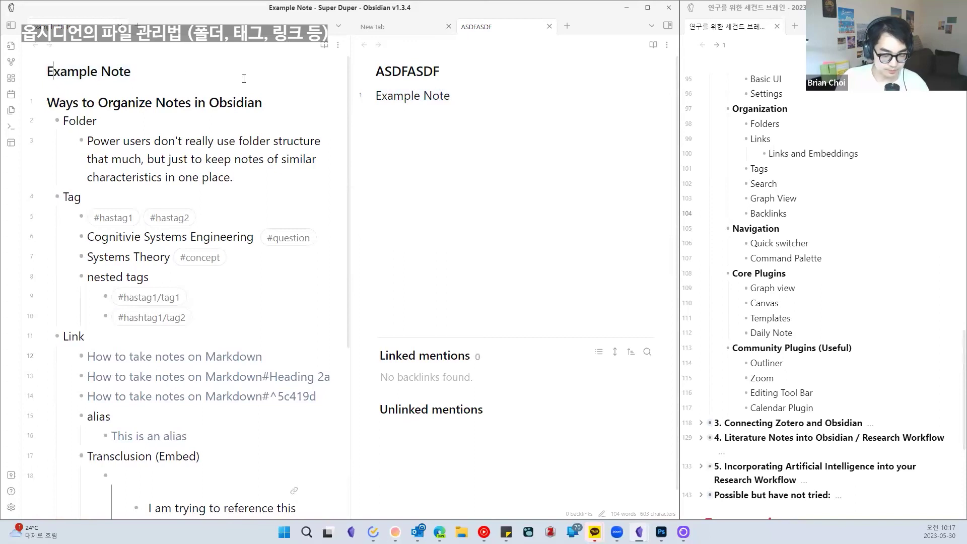
pyautogui.click(497, 71)
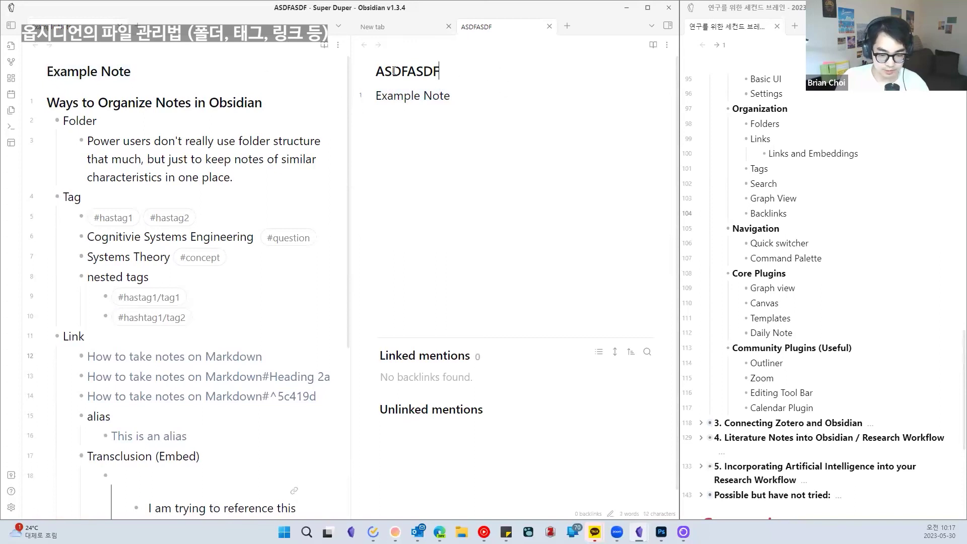
# Rename the ASDFASDF note to Biology and delete the text in its body
pyautogui.moveTo(496, 70); pyautogui.dragTo(367, 77)
pyautogui.write('c')
pyautogui.write('Bil')
pyautogui.write('ology')
pyautogui.tripleClick(486, 103)
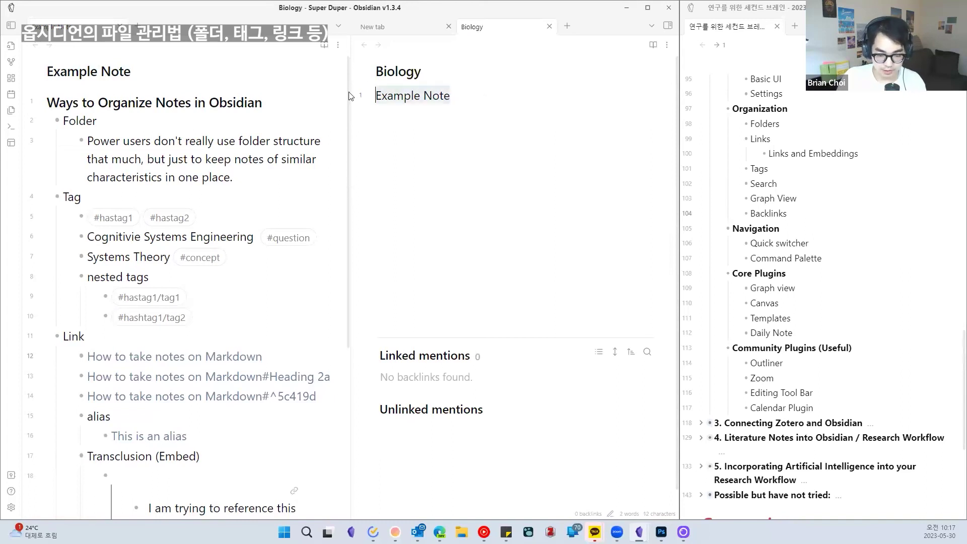
pyautogui.press('BackSpace')
pyautogui.scroll(-5, 176, 271)
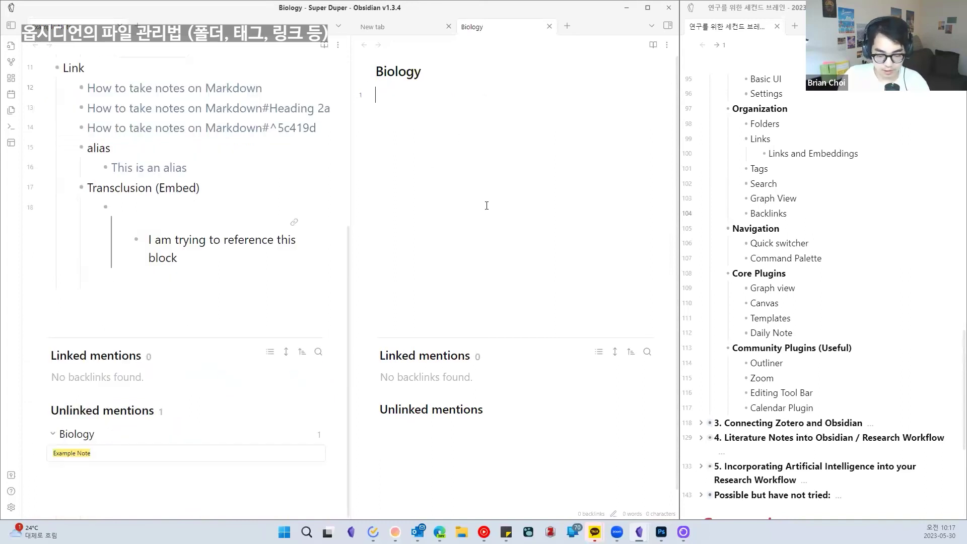
# Add the level-one headings Definition and Literature to the Biology note
pyautogui.write('# Definition')
pyautogui.press('Return')
pyautogui.write('# R')
pyautogui.press('BackSpace')
pyautogui.write('Literature')
pyautogui.press('Return')
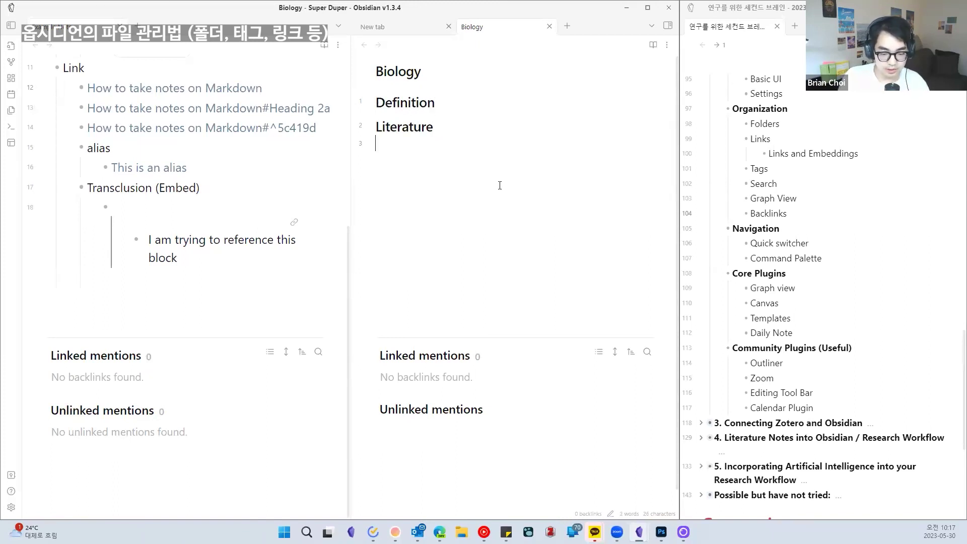
# Add a first-level bullet reading "Concepts on Biology" after the embedded block in Example Note
pyautogui.click(145, 298)
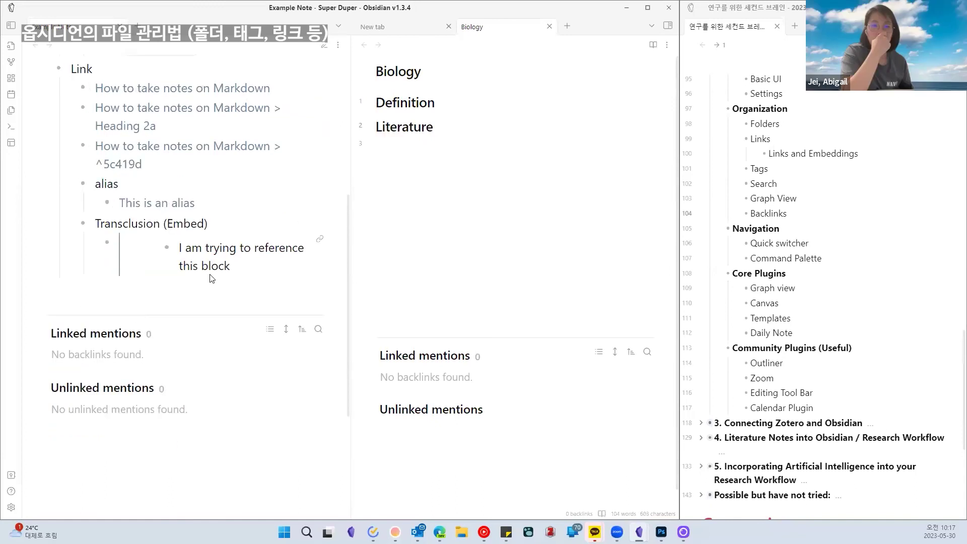
pyautogui.click(209, 285)
pyautogui.click(254, 232)
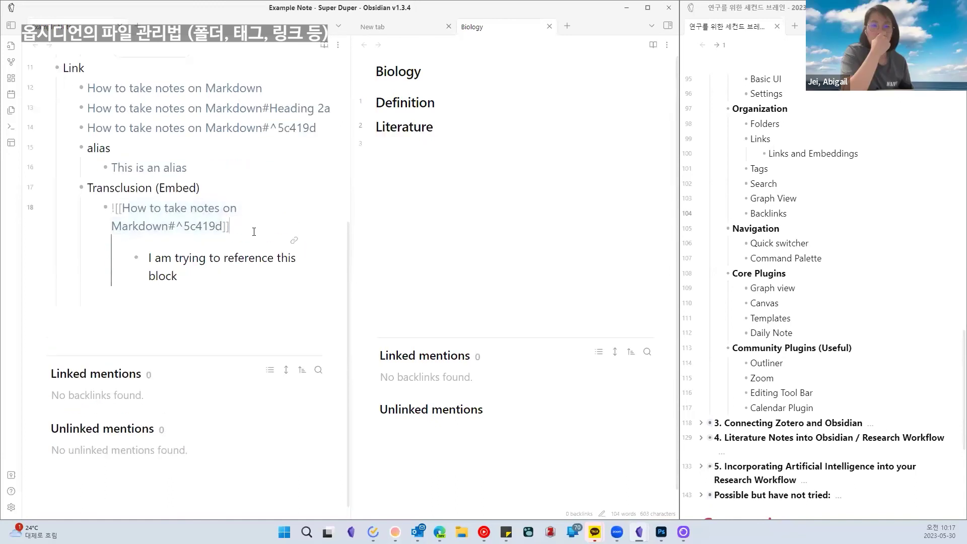
pyautogui.press('Return')
pyautogui.hotkey('shift', 'Tab')
pyautogui.hotkey('shift', 'Tab')
pyautogui.write('Concepts on ')
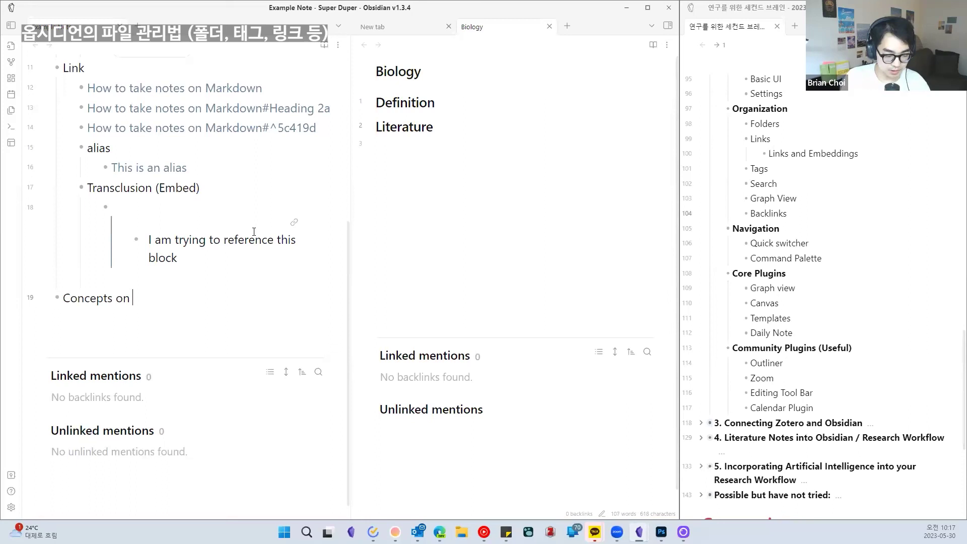
pyautogui.write('Biology')
# Expand the unlinked mentions in the Biology note and examine the mention from Example Note
pyautogui.click(444, 168)
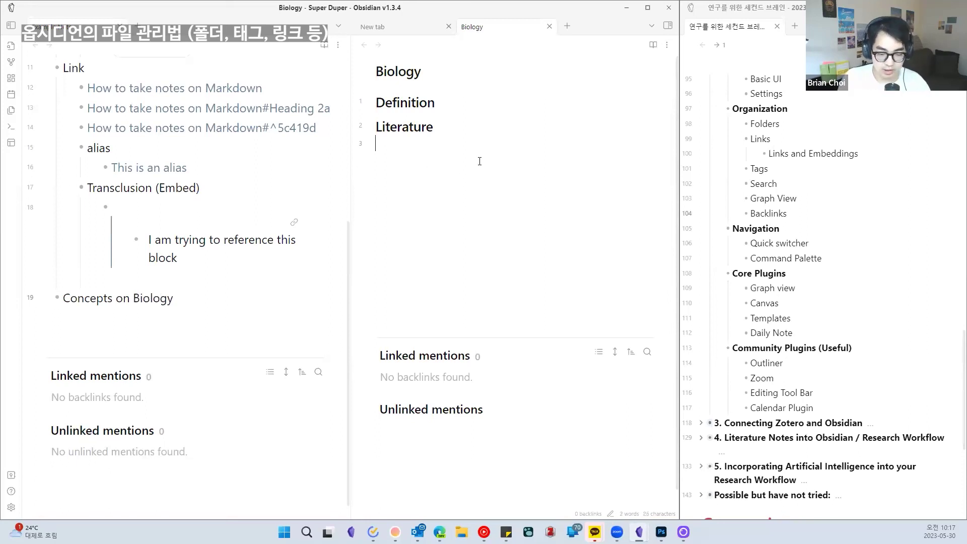
pyautogui.click(457, 409)
pyautogui.scroll(-1, 459, 396)
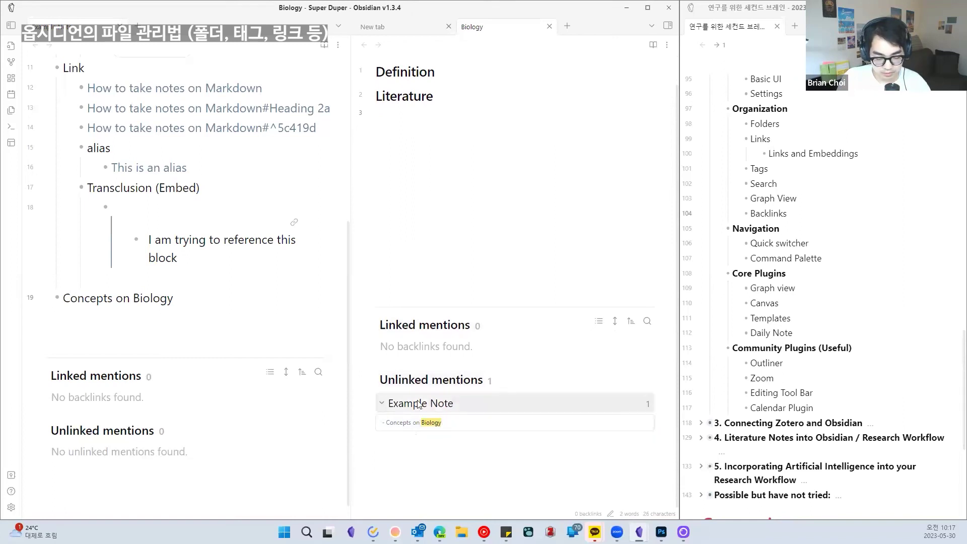
pyautogui.scroll(1, 479, 416)
pyautogui.scroll(1, 476, 433)
pyautogui.scroll(-1, 459, 416)
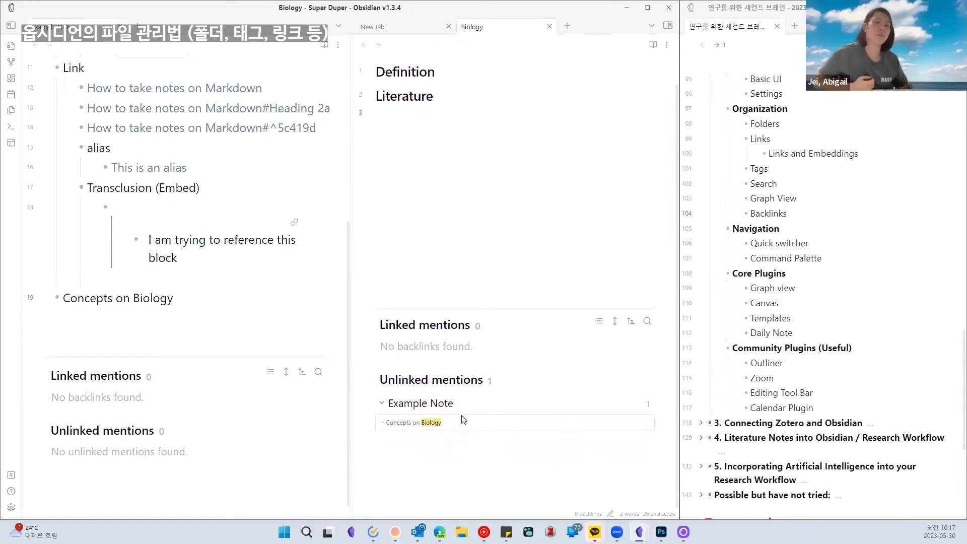
# Turn the word Biology in Example Note's last bullet into an internal link and review the Biology note's linked mentions
pyautogui.click(170, 299)
pyautogui.hotkey('ctrl', 'shift', 'Left')
pyautogui.write('[[')
pyautogui.click(467, 201)
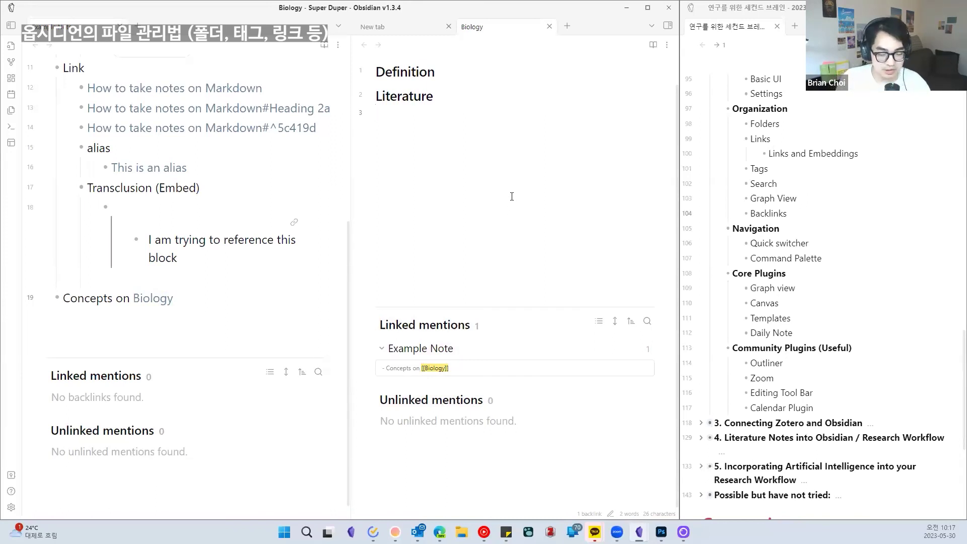
pyautogui.scroll(1, 514, 192)
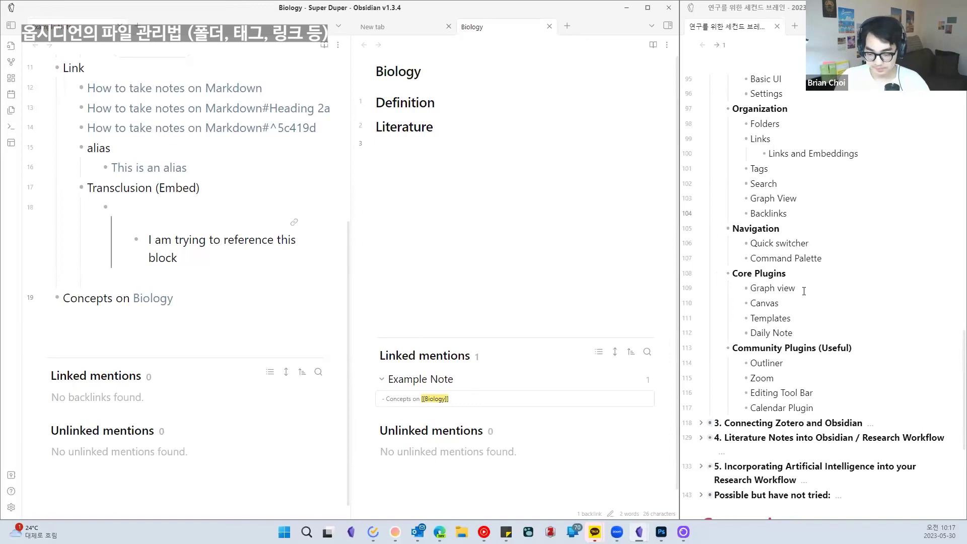
pyautogui.scroll(-1, 803, 290)
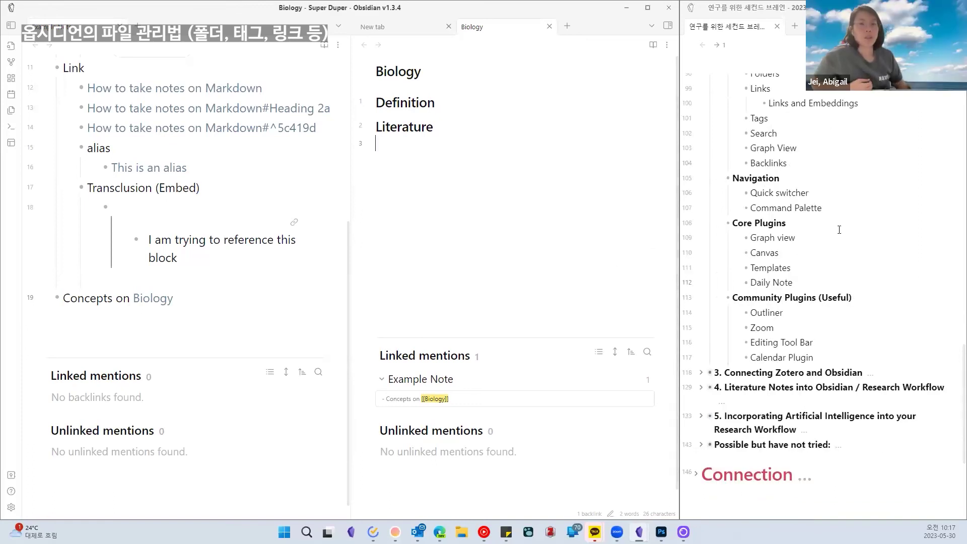